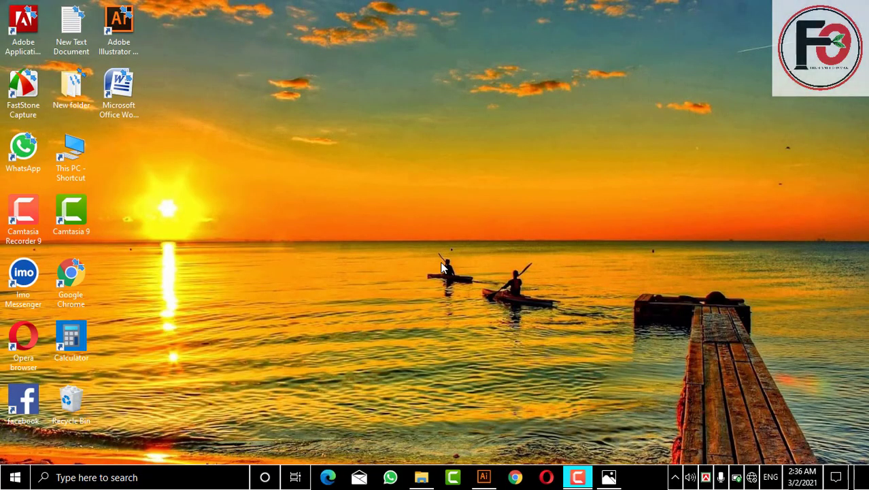
Step: Refresh the desktop repeatedly from its right-click menu
{"action": "right_click", "coordinate": [332, 66]}
{"action": "left_click", "coordinate": [359, 103]}
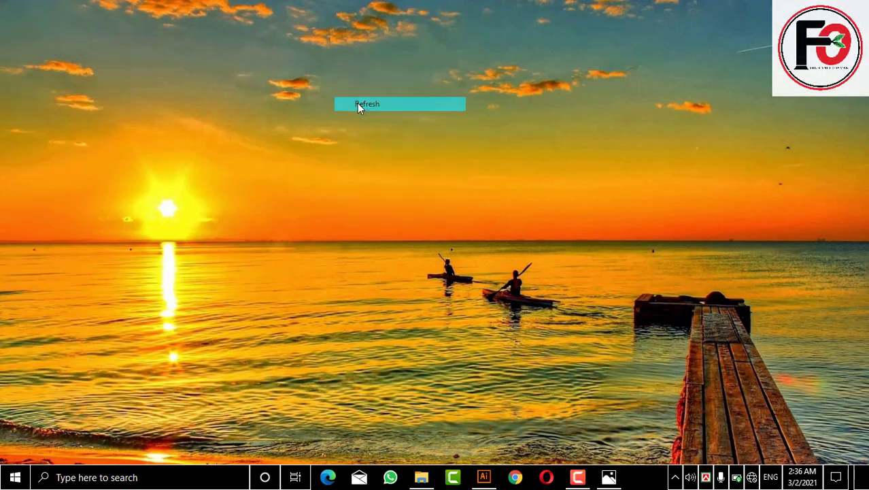
{"action": "right_click", "coordinate": [358, 103]}
{"action": "left_click", "coordinate": [391, 142]}
{"action": "right_click", "coordinate": [388, 141]}
{"action": "left_click", "coordinate": [405, 178]}
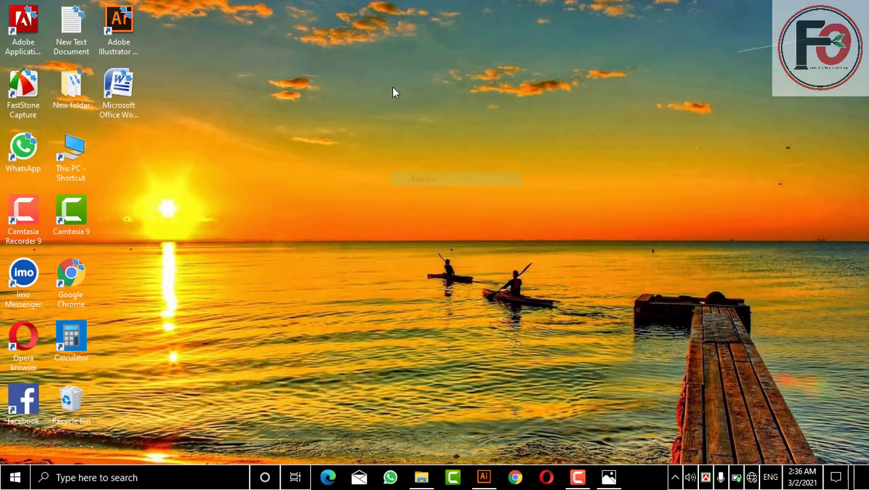
{"action": "right_click", "coordinate": [378, 65]}
{"action": "left_click", "coordinate": [408, 101]}
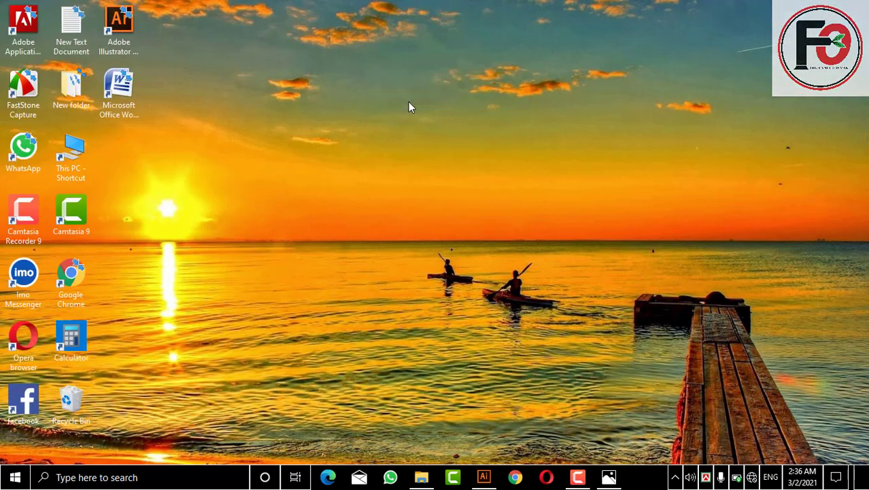
{"action": "right_click", "coordinate": [408, 101]}
{"action": "left_click", "coordinate": [435, 146]}
{"action": "right_click", "coordinate": [433, 134]}
{"action": "left_click", "coordinate": [452, 173]}
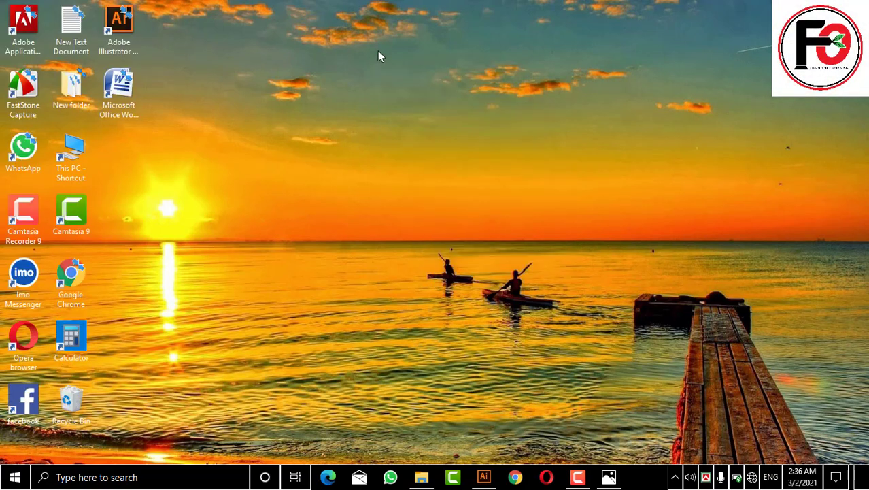
{"action": "right_click", "coordinate": [378, 50]}
{"action": "left_click", "coordinate": [419, 95]}
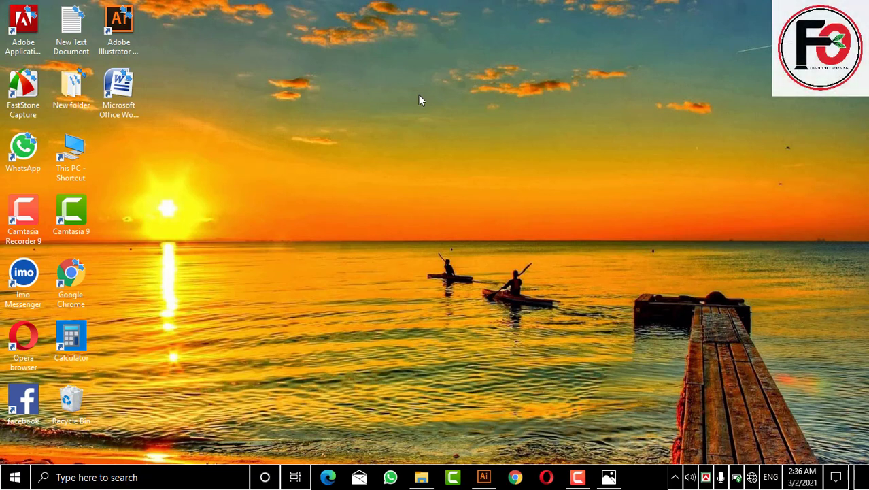
{"action": "right_click", "coordinate": [419, 96]}
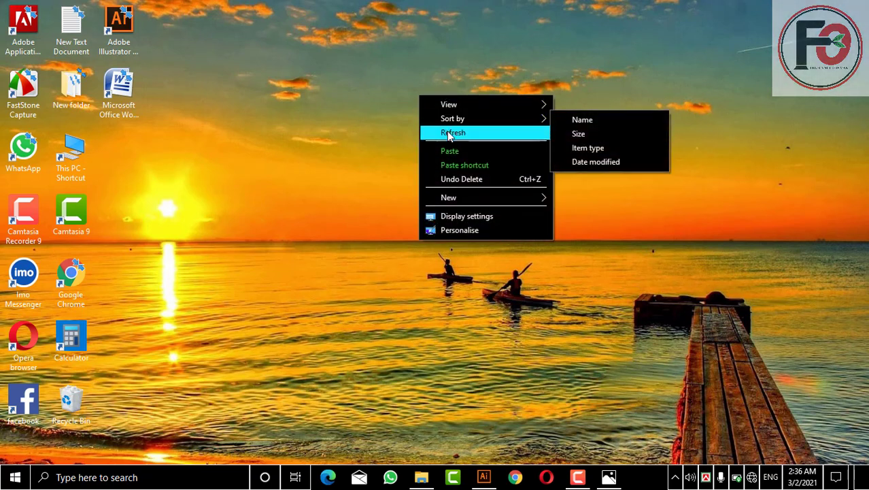
{"action": "left_click", "coordinate": [449, 132]}
{"action": "right_click", "coordinate": [448, 132]}
{"action": "left_click", "coordinate": [468, 168]}
{"action": "right_click", "coordinate": [467, 168]}
{"action": "left_click", "coordinate": [476, 206]}
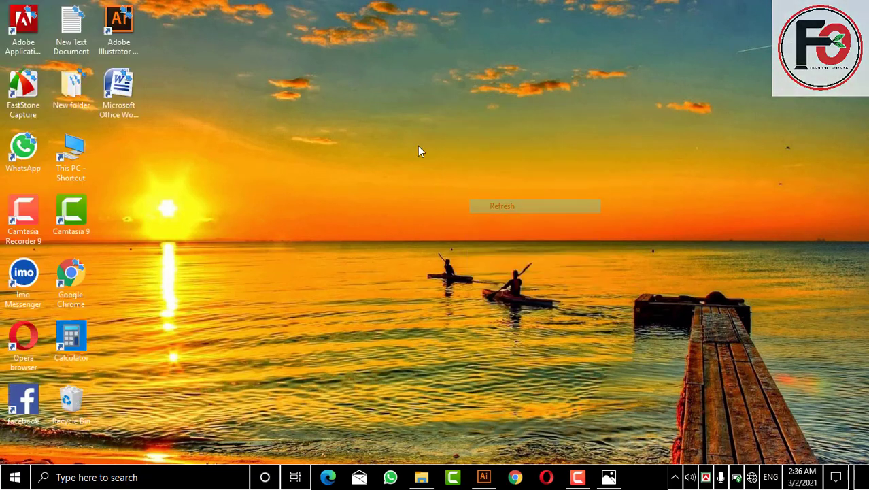
{"action": "right_click", "coordinate": [399, 123]}
{"action": "left_click", "coordinate": [429, 168]}
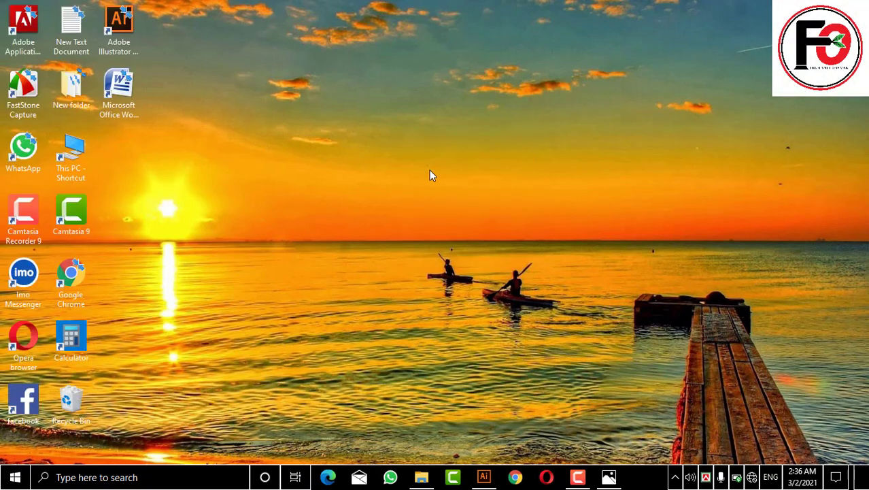
{"action": "right_click", "coordinate": [429, 170]}
{"action": "left_click", "coordinate": [452, 209]}
{"action": "right_click", "coordinate": [410, 92]}
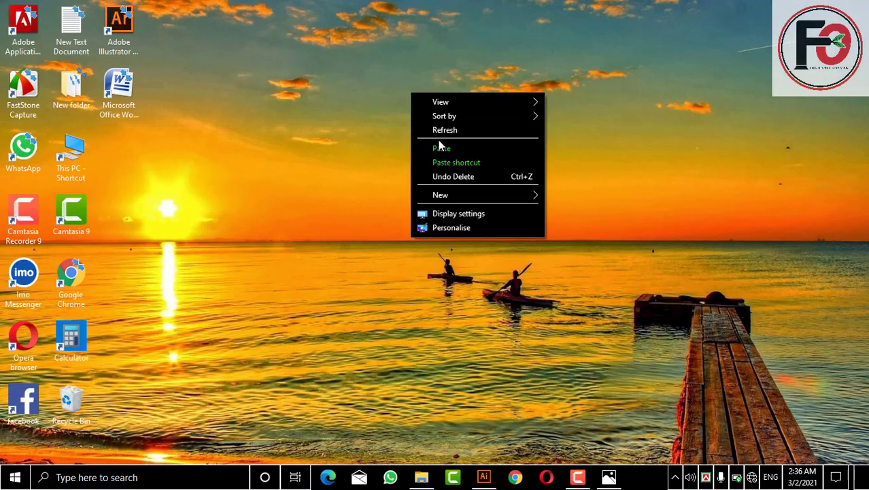
{"action": "left_click", "coordinate": [445, 131]}
{"action": "right_click", "coordinate": [445, 129]}
{"action": "left_click", "coordinate": [474, 166]}
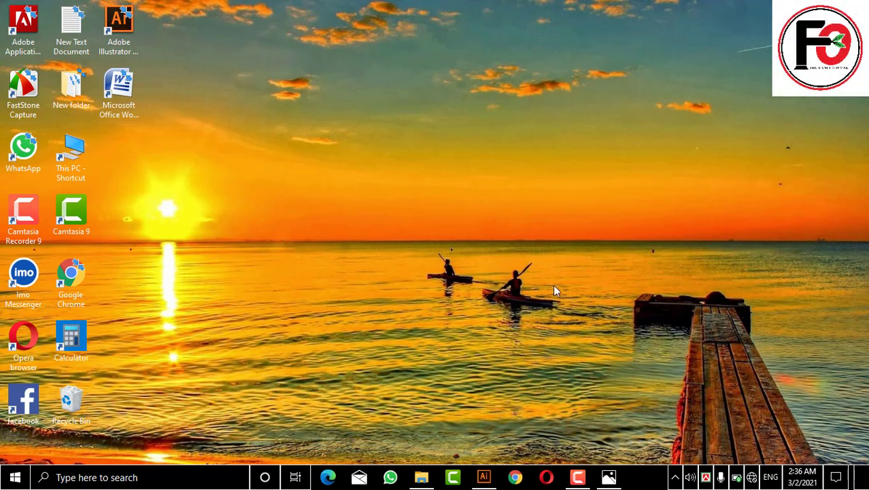
Step: Check the recorder's elapsed time, hide its controls, and refresh the desktop several more times
{"action": "left_click", "coordinate": [577, 477]}
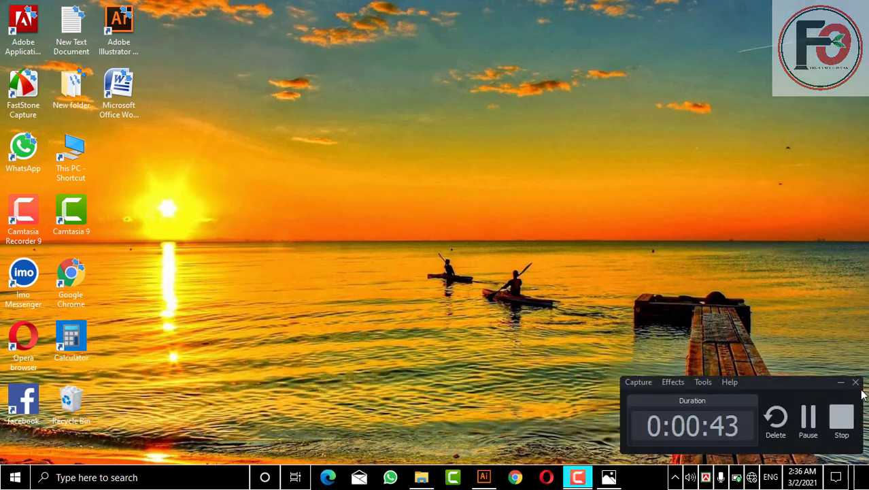
{"action": "left_click", "coordinate": [813, 421]}
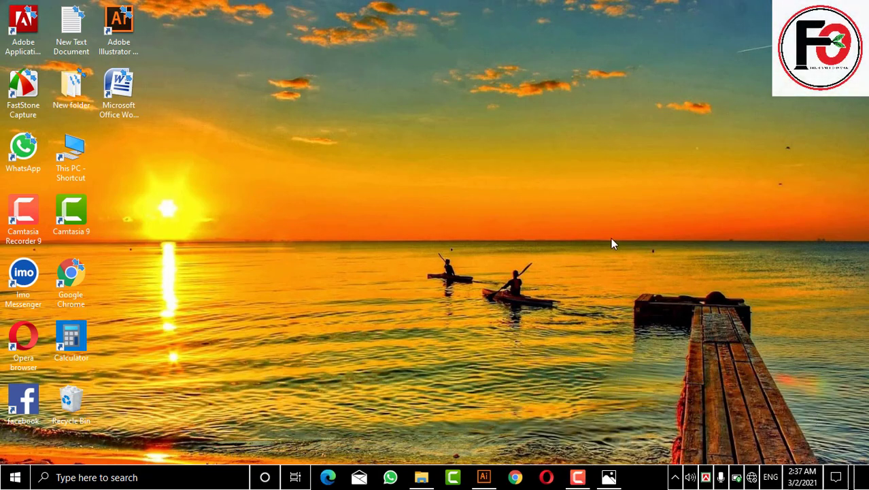
{"action": "right_click", "coordinate": [380, 87]}
{"action": "left_click", "coordinate": [407, 123]}
{"action": "right_click", "coordinate": [407, 123]}
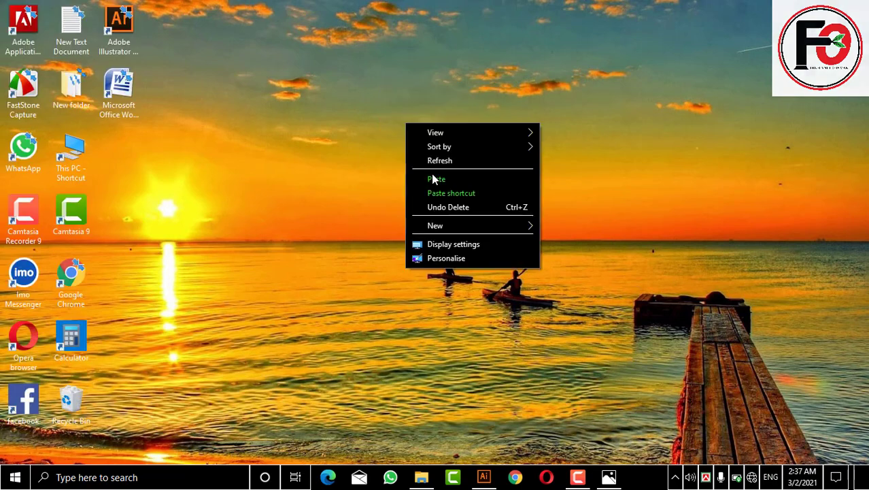
{"action": "left_click", "coordinate": [436, 167]}
{"action": "right_click", "coordinate": [381, 20]}
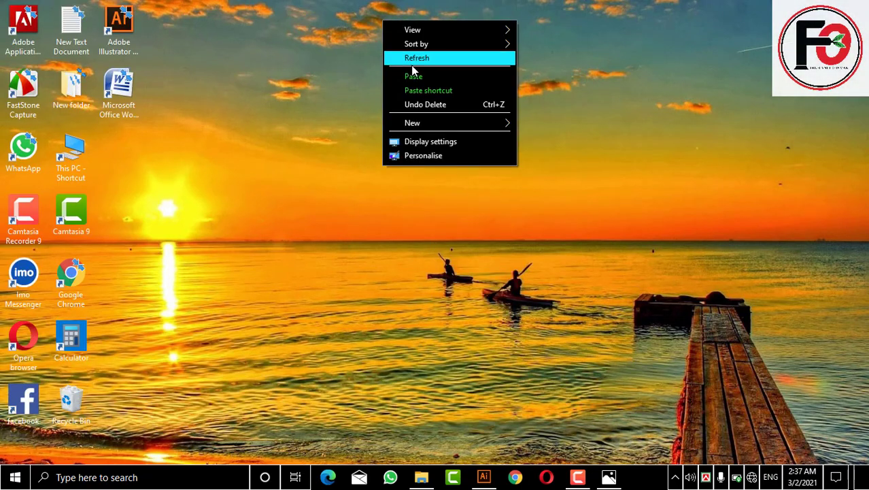
{"action": "left_click", "coordinate": [412, 63]}
{"action": "right_click", "coordinate": [412, 64]}
{"action": "left_click", "coordinate": [417, 99]}
{"action": "right_click", "coordinate": [450, 102]}
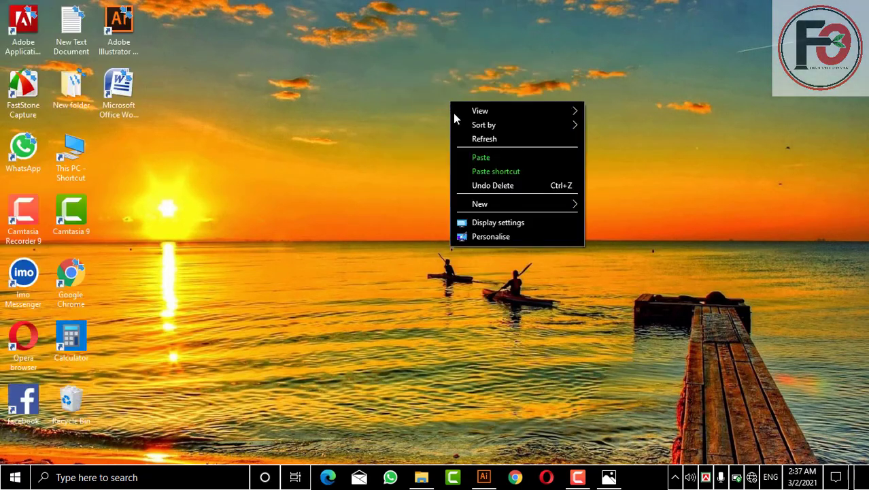
{"action": "left_click", "coordinate": [466, 141]}
{"action": "right_click", "coordinate": [386, 37]}
{"action": "left_click", "coordinate": [426, 75]}
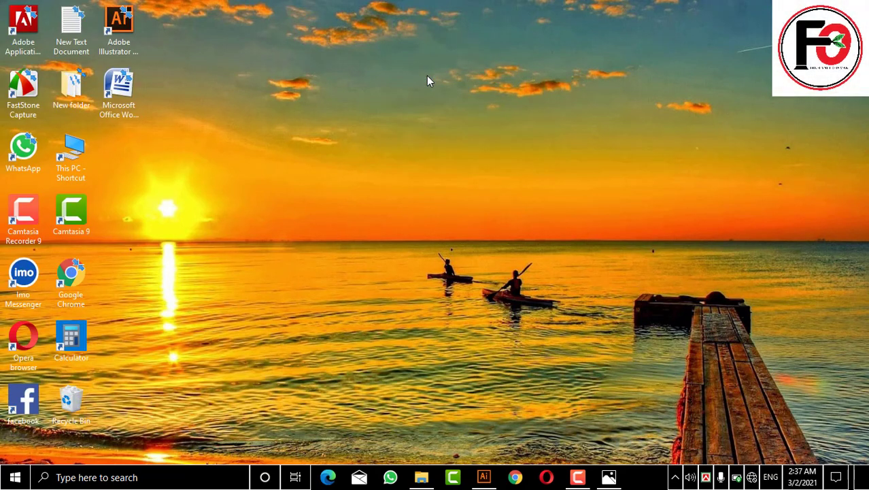
{"action": "right_click", "coordinate": [361, 48]}
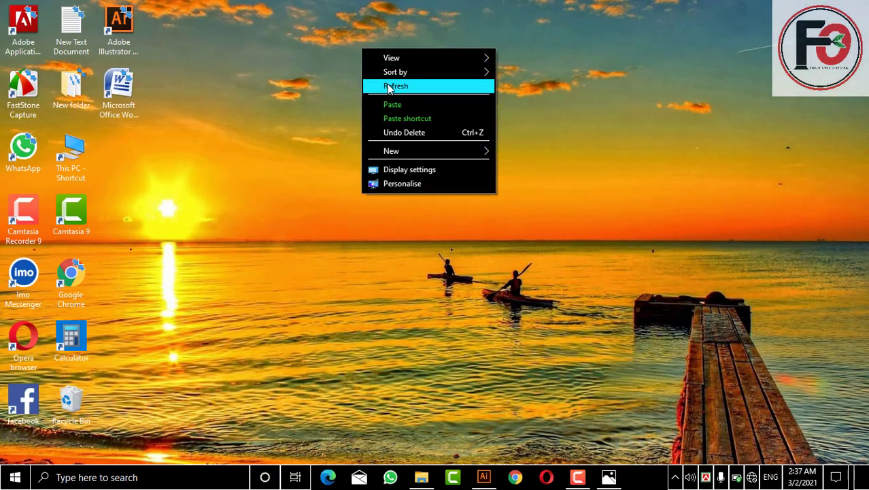
{"action": "left_click", "coordinate": [389, 85]}
{"action": "right_click", "coordinate": [389, 86]}
{"action": "left_click", "coordinate": [413, 124]}
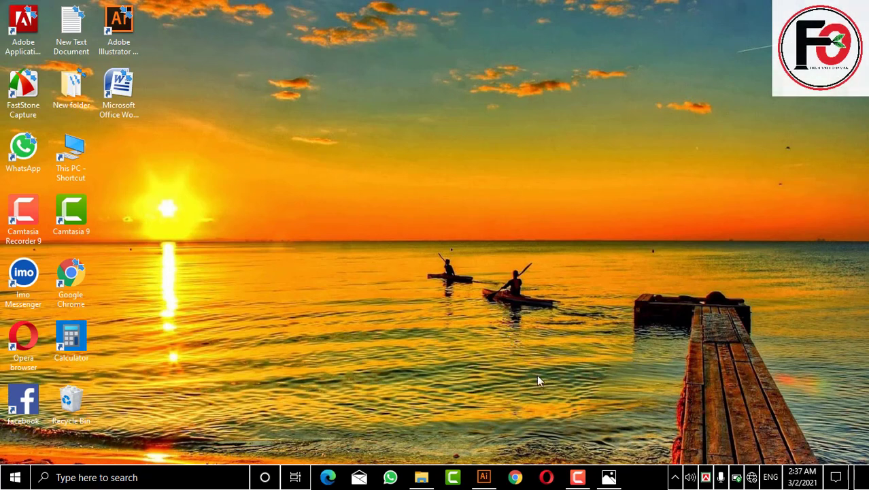
Step: Preview flyer-23.jpg in Photos, close it, and bring up the flyer folder in File Explorer
{"action": "left_click", "coordinate": [608, 476]}
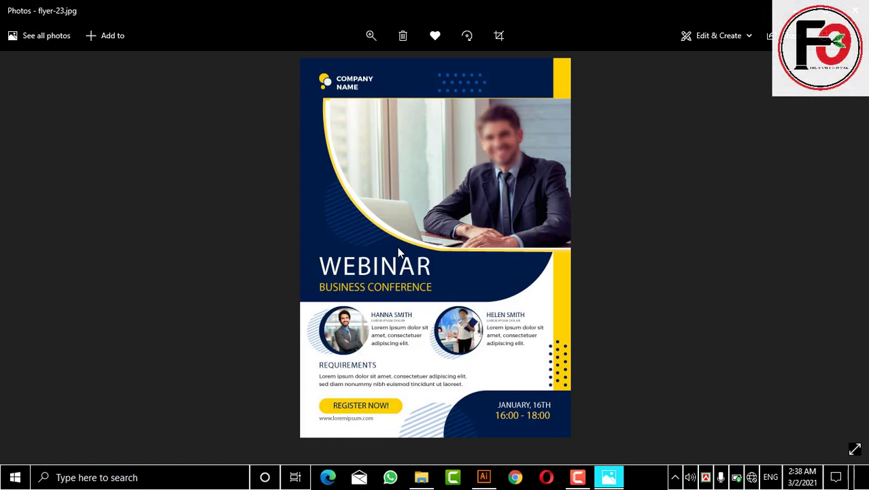
{"action": "left_click", "coordinate": [790, 11]}
{"action": "left_click", "coordinate": [423, 479]}
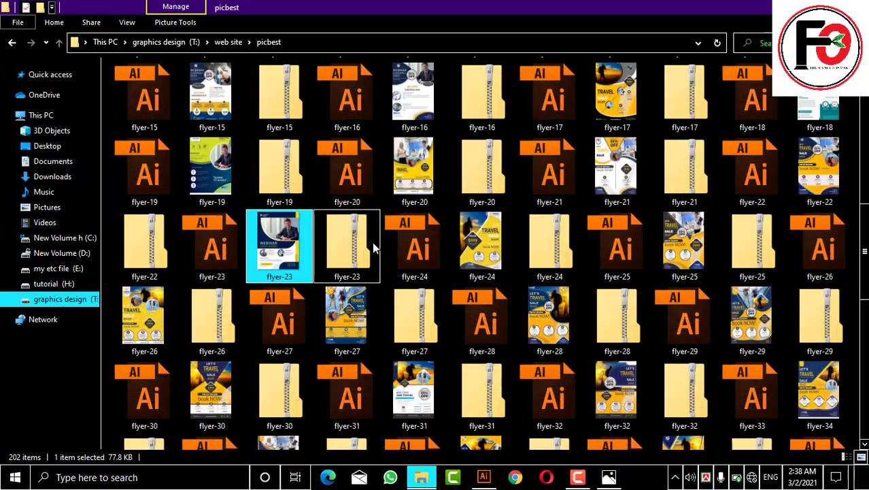
Step: Bring Illustrator forward, start a new document, and set its units to inches
{"action": "mouse_move", "coordinate": [278, 249]}
{"action": "left_mouse_down"}
{"action": "mouse_move", "coordinate": [469, 425]}
{"action": "mouse_move", "coordinate": [483, 479]}
{"action": "left_mouse_up"}
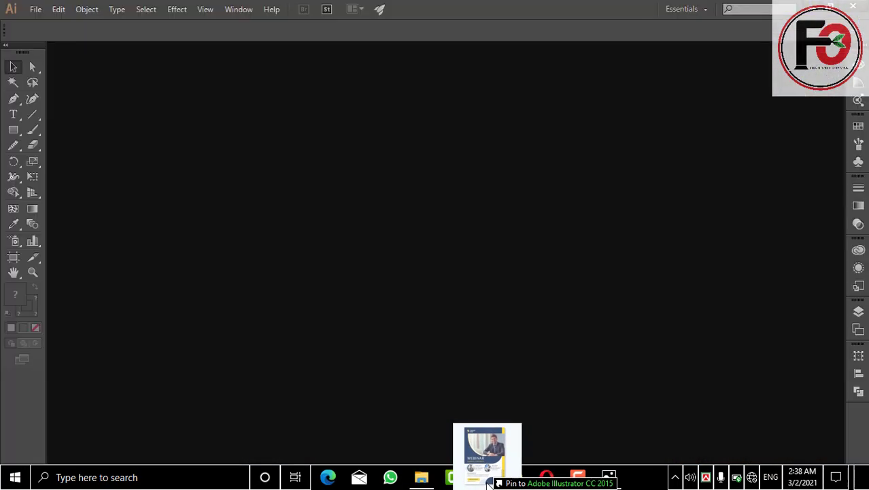
{"action": "left_click", "coordinate": [35, 9]}
{"action": "left_click", "coordinate": [57, 25]}
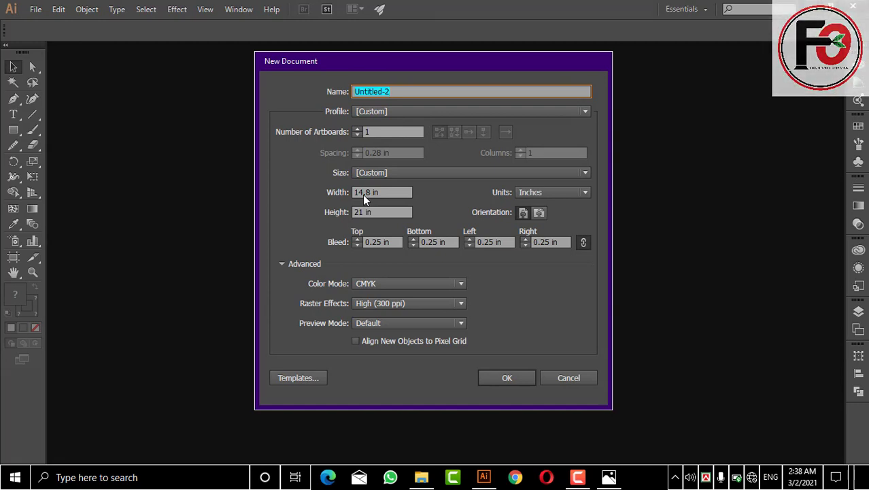
{"action": "left_click", "coordinate": [540, 193]}
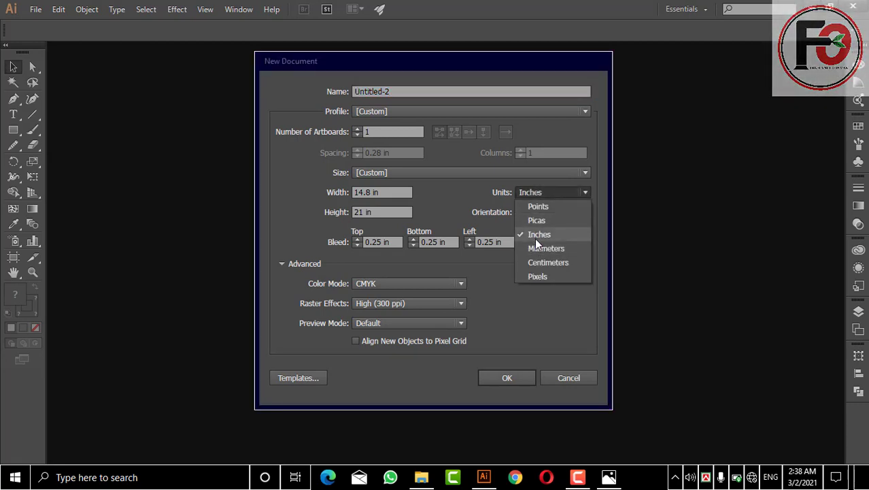
{"action": "left_click", "coordinate": [536, 279]}
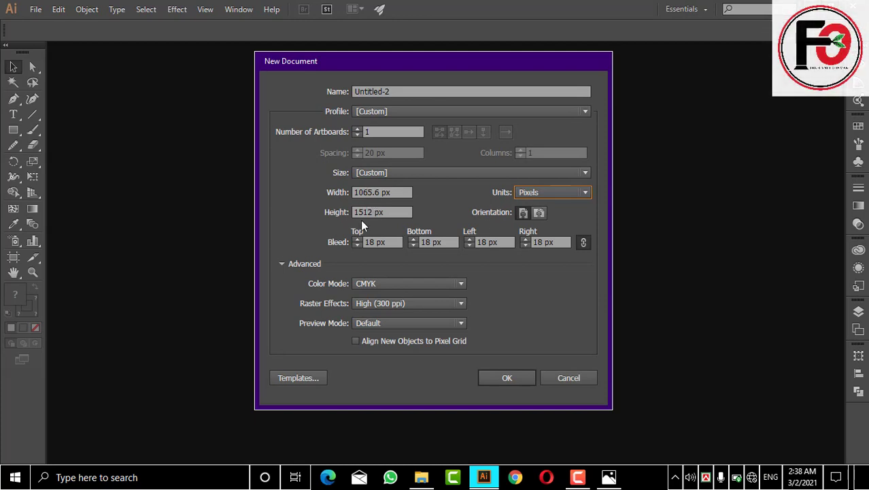
{"action": "left_click", "coordinate": [588, 194]}
{"action": "left_click", "coordinate": [538, 233]}
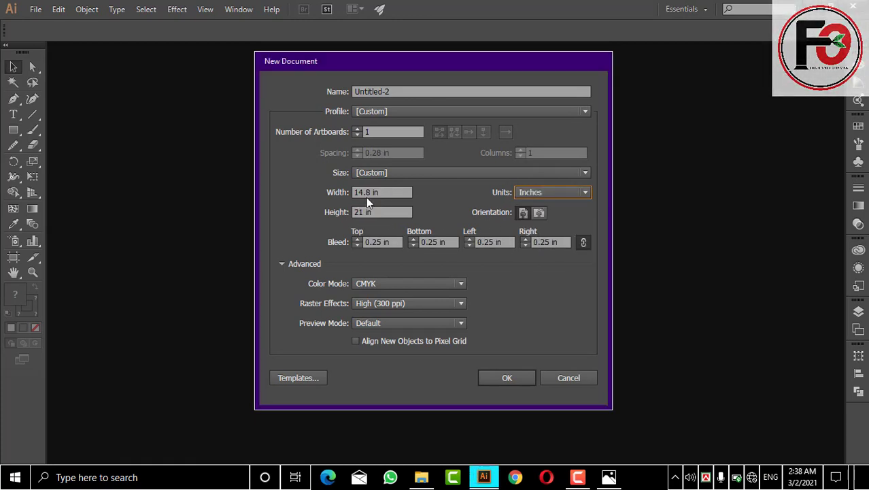
Step: Set a 0.25 in bleed on all sides, keep CMYK, and create the 14.8 × 21 in document
{"action": "left_click", "coordinate": [379, 242]}
{"action": "left_click", "coordinate": [356, 244]}
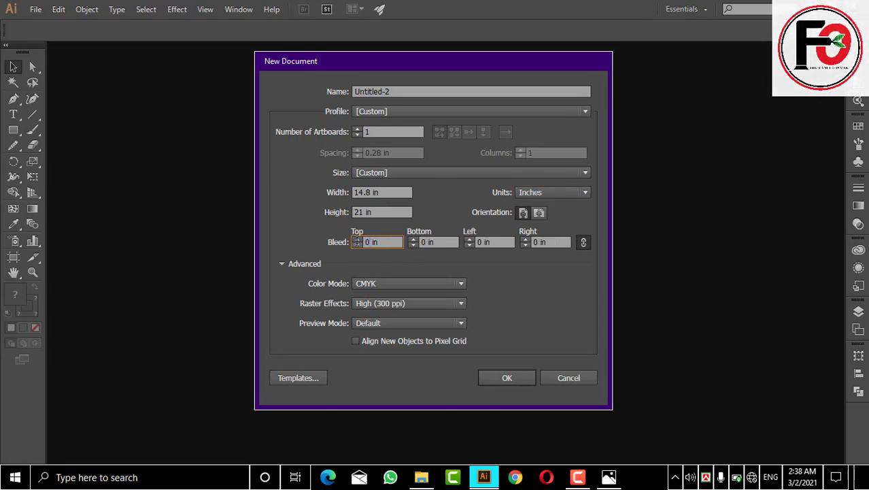
{"action": "left_click", "coordinate": [356, 240]}
{"action": "left_click", "coordinate": [356, 240]}
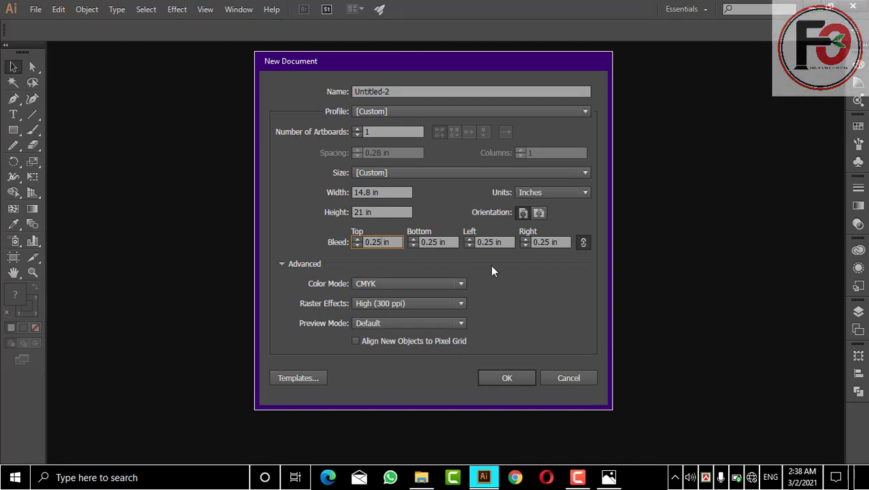
{"action": "left_click", "coordinate": [358, 135]}
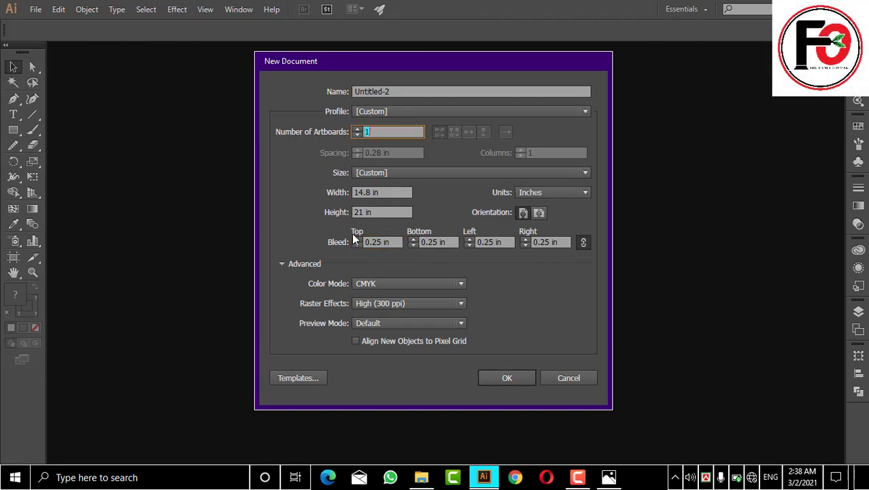
{"action": "left_click", "coordinate": [366, 282]}
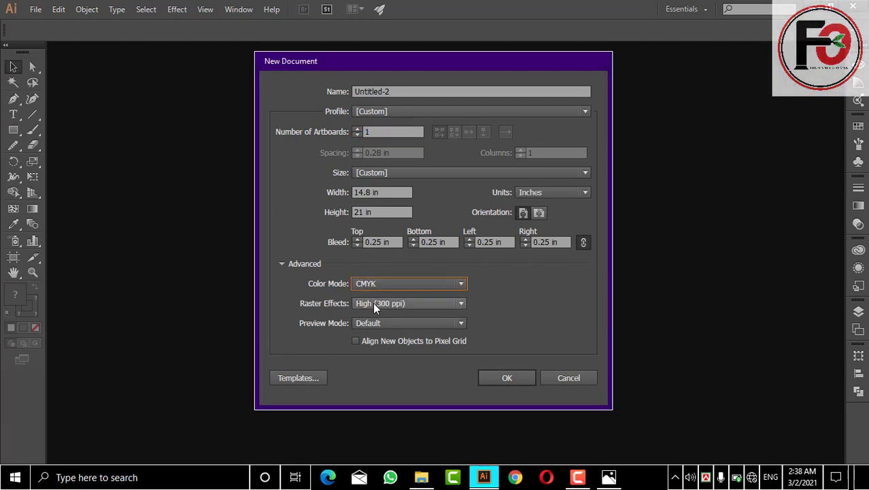
{"action": "left_click", "coordinate": [373, 302]}
{"action": "left_click", "coordinate": [505, 378]}
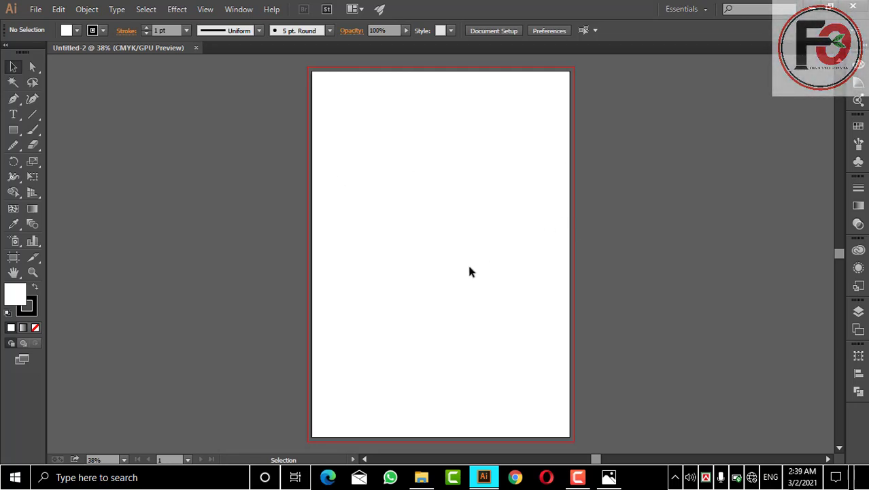
Step: Open the sob ok file from the need folder on the graphics design (T:) drive
{"action": "key", "text": "a"}
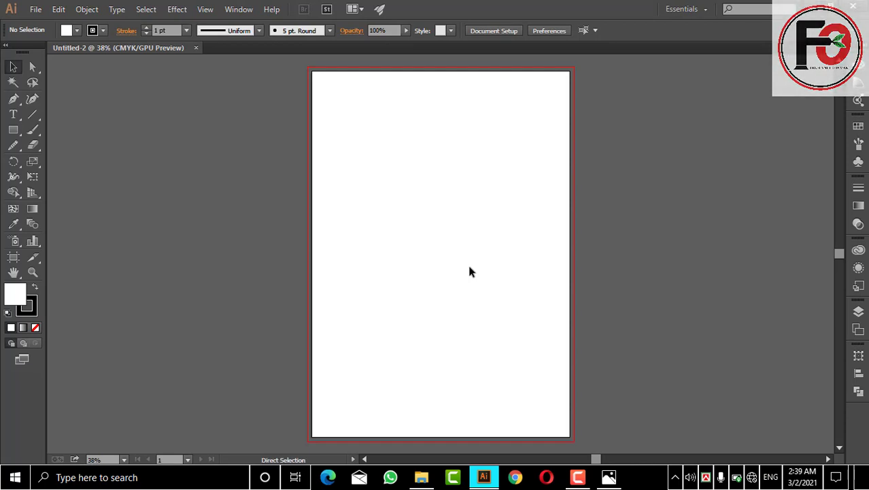
{"action": "key", "text": "ctrl+o"}
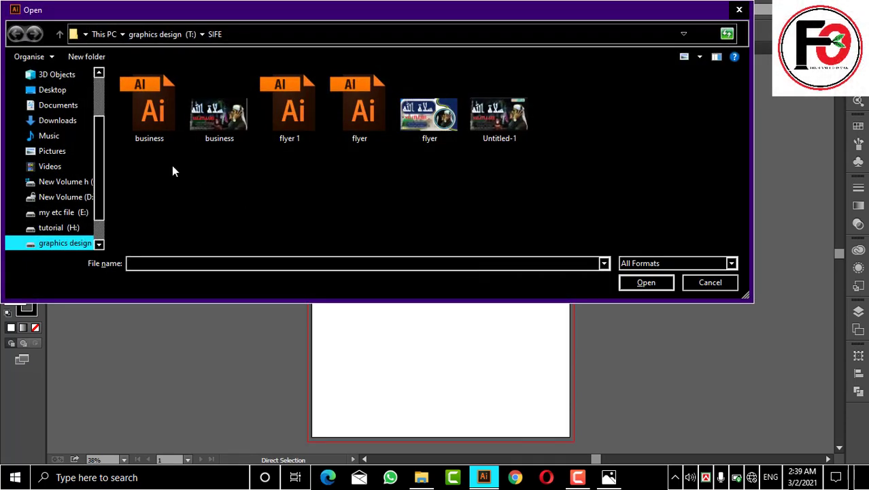
{"action": "left_click", "coordinate": [54, 229]}
{"action": "left_click", "coordinate": [45, 243]}
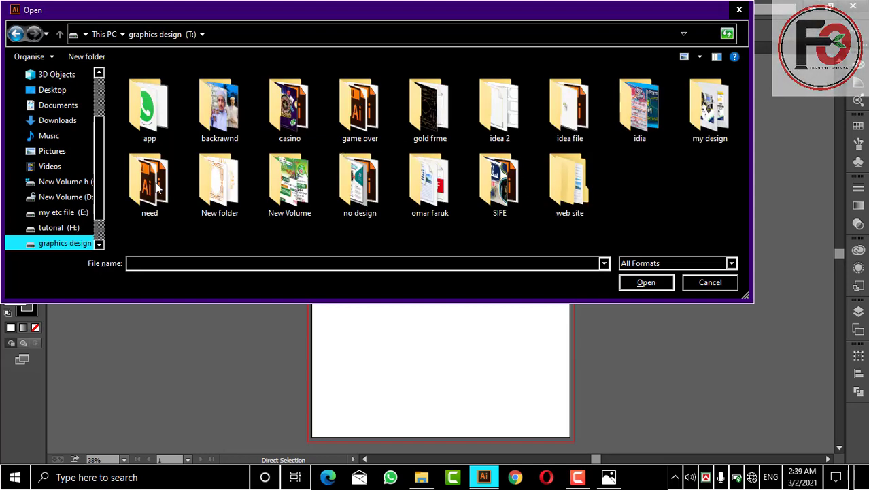
{"action": "double_click", "coordinate": [150, 180]}
{"action": "left_click", "coordinate": [154, 163]}
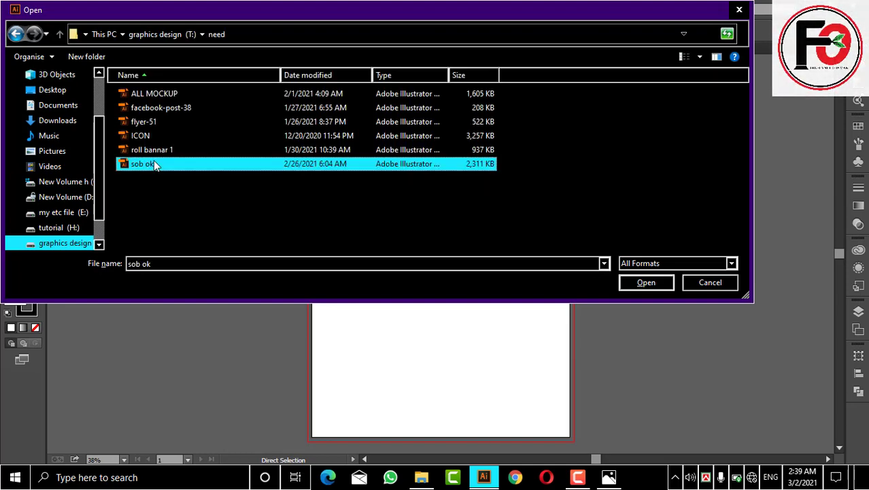
{"action": "double_click", "coordinate": [153, 163]}
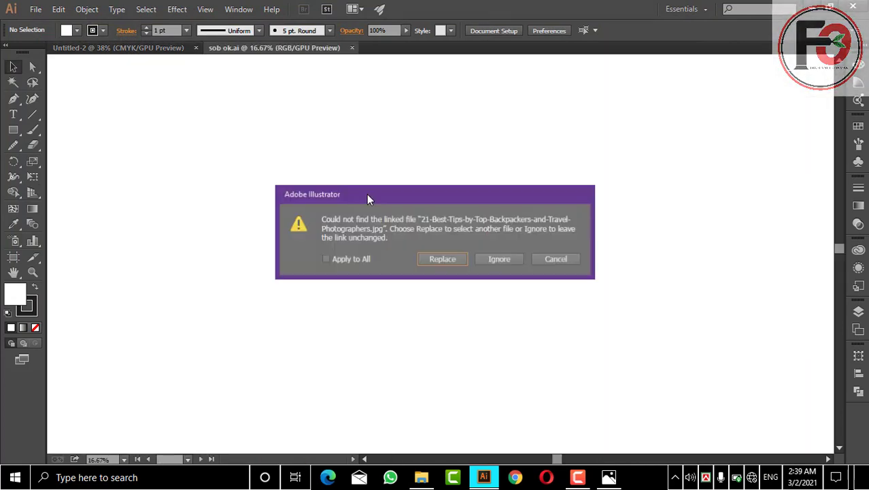
Step: Ignore all missing linked images and return to the blank Untitled-2 document
{"action": "left_click", "coordinate": [325, 259]}
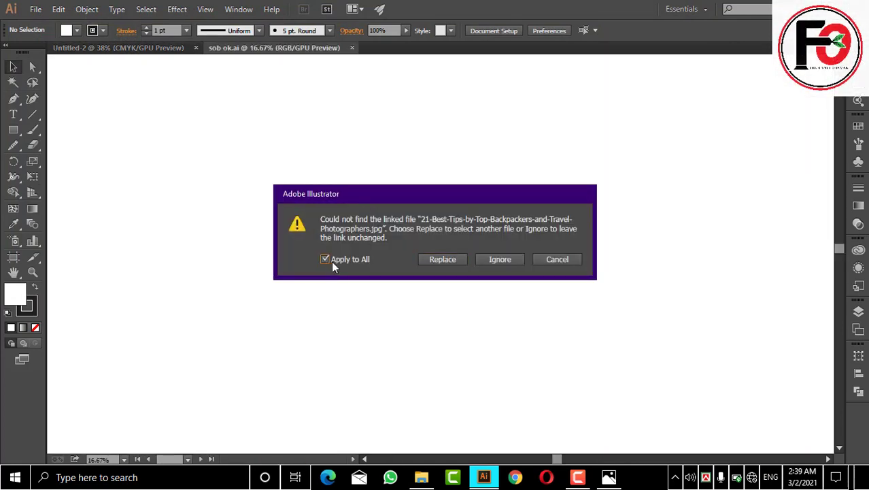
{"action": "left_click", "coordinate": [495, 258]}
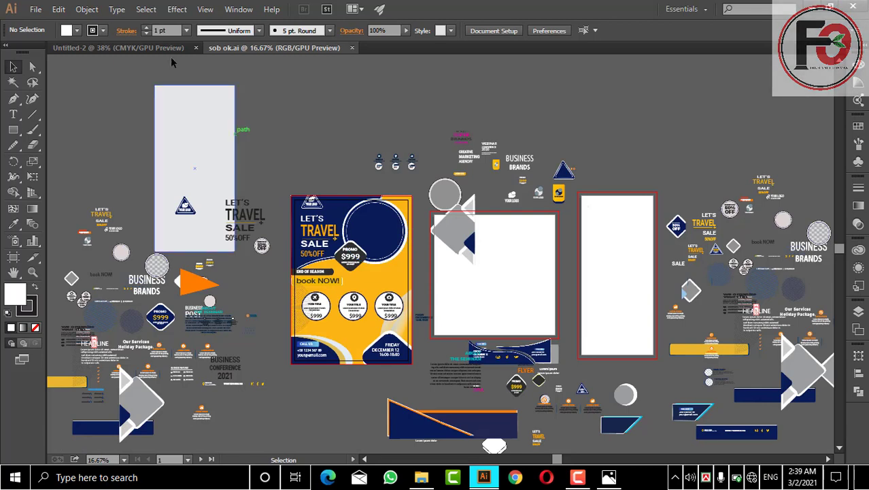
{"action": "left_click", "coordinate": [147, 47]}
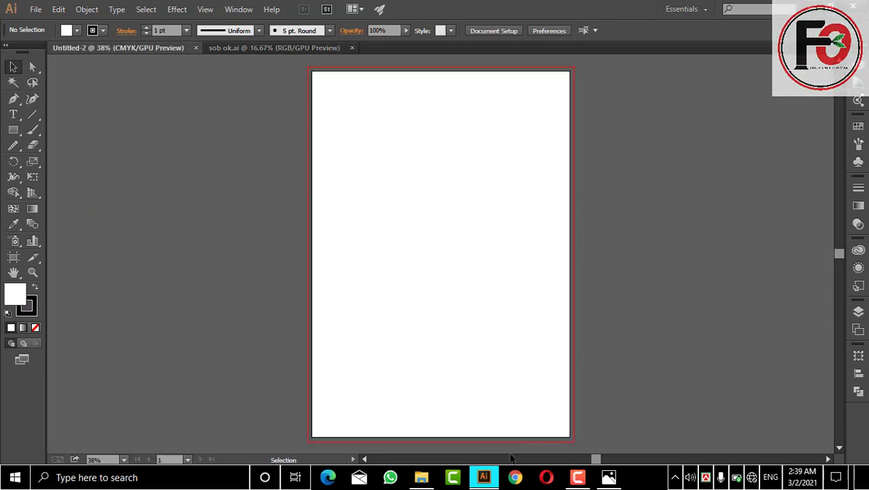
Step: Place flyer-23.jpg on the Untitled-2 canvas, enlarge it, and position it right of the artboard
{"action": "left_click", "coordinate": [421, 479]}
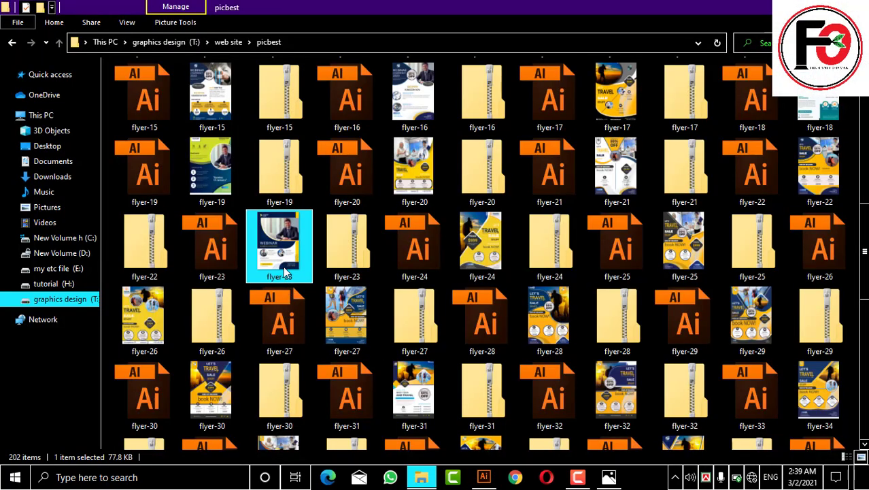
{"action": "mouse_move", "coordinate": [284, 268]}
{"action": "left_mouse_down"}
{"action": "mouse_move", "coordinate": [517, 474]}
{"action": "mouse_move", "coordinate": [600, 234]}
{"action": "left_mouse_up"}
{"action": "left_click", "coordinate": [599, 233]}
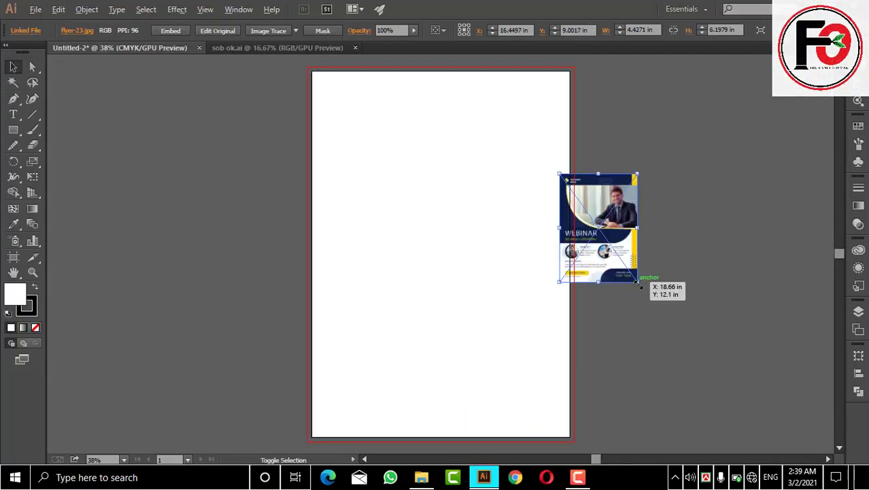
{"action": "left_click_drag", "start_coordinate": [637, 281], "coordinate": [703, 374]}
{"action": "left_click_drag", "start_coordinate": [632, 247], "coordinate": [734, 273]}
{"action": "left_click", "coordinate": [266, 235]}
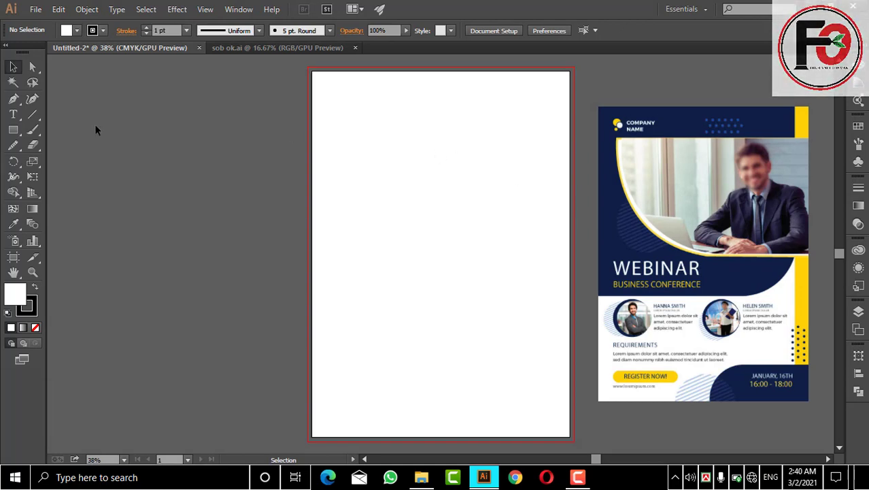
Step: Draw a wide rectangle across the artboard's upper part, reaching its right edge
{"action": "left_click", "coordinate": [11, 130]}
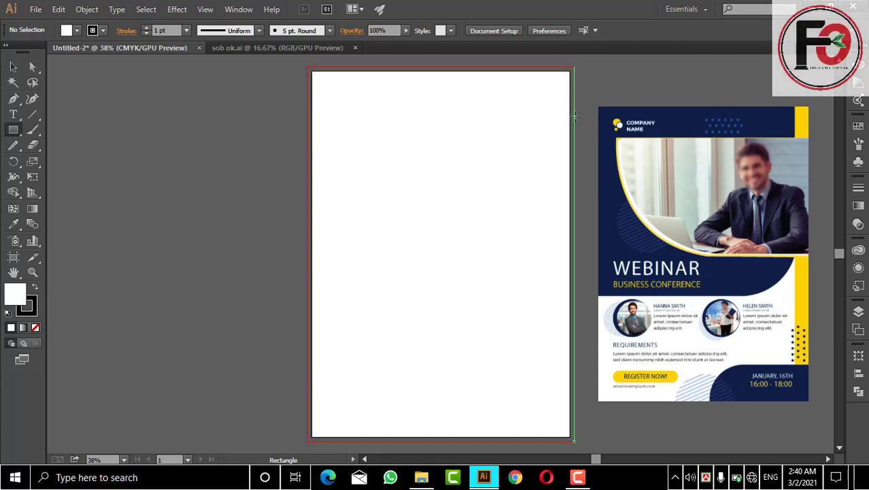
{"action": "mouse_move", "coordinate": [573, 121]}
{"action": "left_mouse_down"}
{"action": "mouse_move", "coordinate": [363, 262]}
{"action": "mouse_move", "coordinate": [345, 236]}
{"action": "left_mouse_up"}
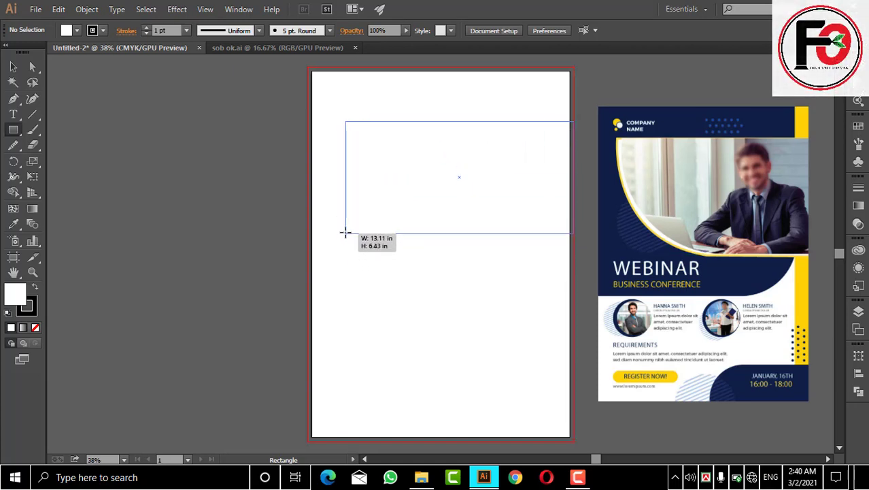
{"action": "left_click", "coordinate": [13, 66]}
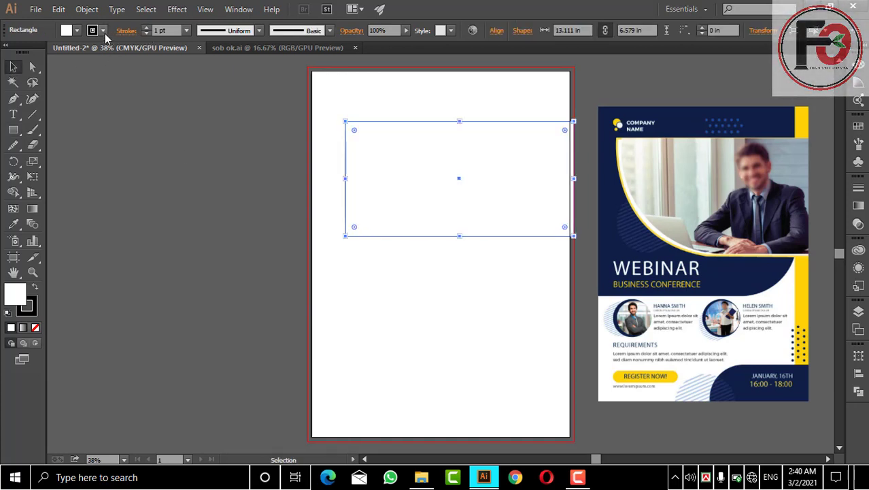
Step: Remove the rectangle's stroke and fill it with dark navy from the swatches
{"action": "left_click", "coordinate": [147, 35]}
{"action": "left_click", "coordinate": [228, 161]}
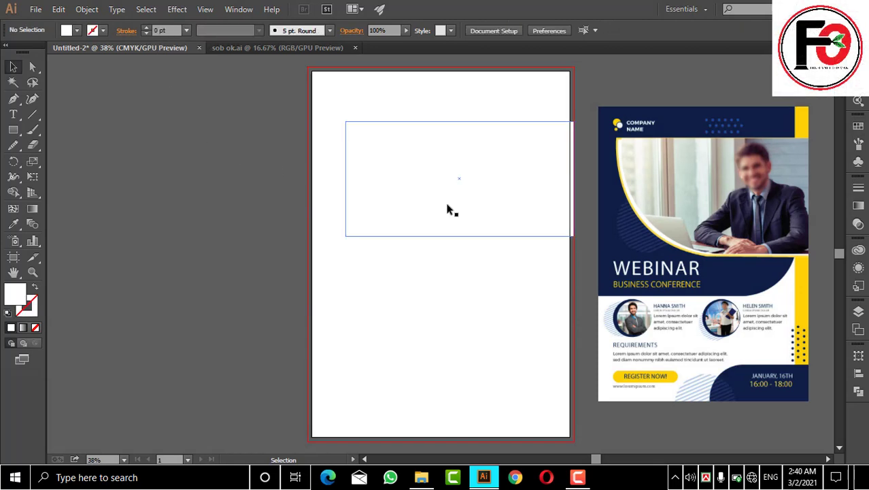
{"action": "left_click", "coordinate": [446, 208]}
{"action": "left_click", "coordinate": [76, 31]}
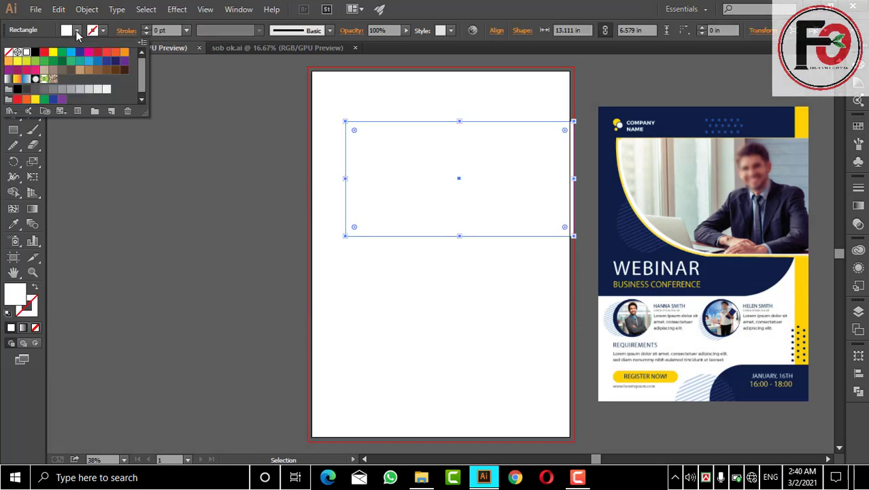
{"action": "left_click", "coordinate": [114, 63]}
{"action": "left_click", "coordinate": [147, 166]}
{"action": "left_click", "coordinate": [377, 180]}
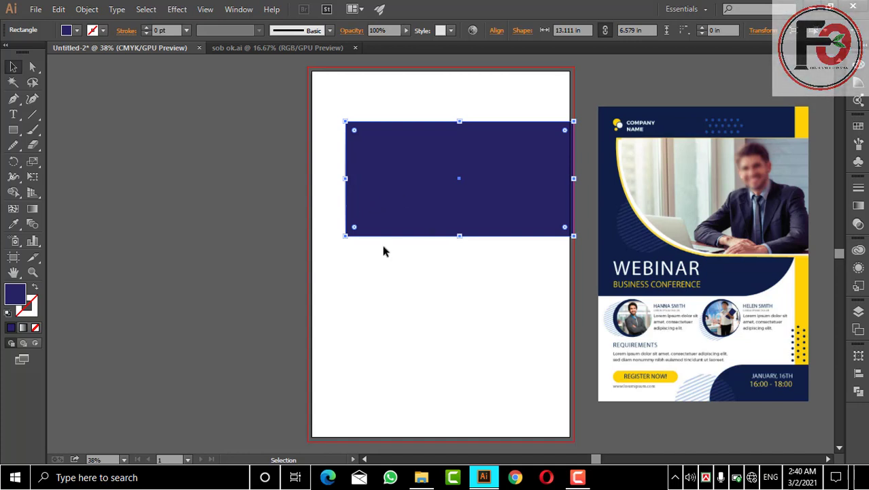
{"action": "left_click", "coordinate": [34, 67]}
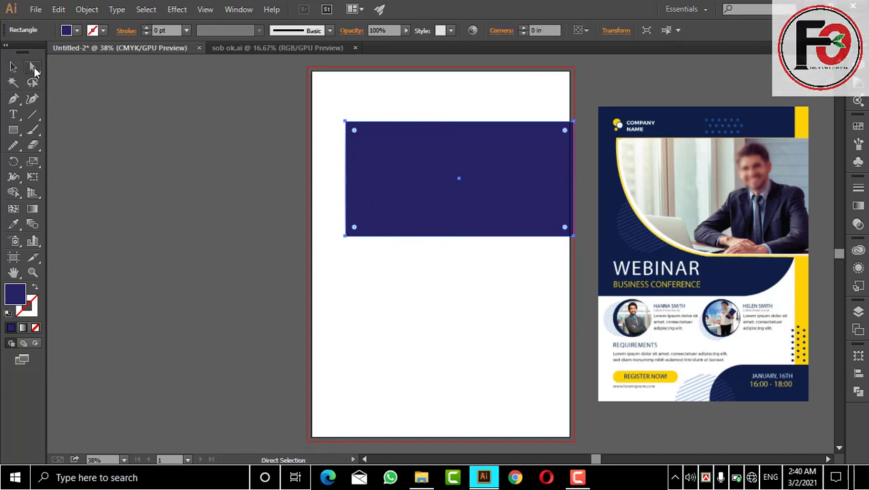
{"action": "left_click", "coordinate": [130, 71]}
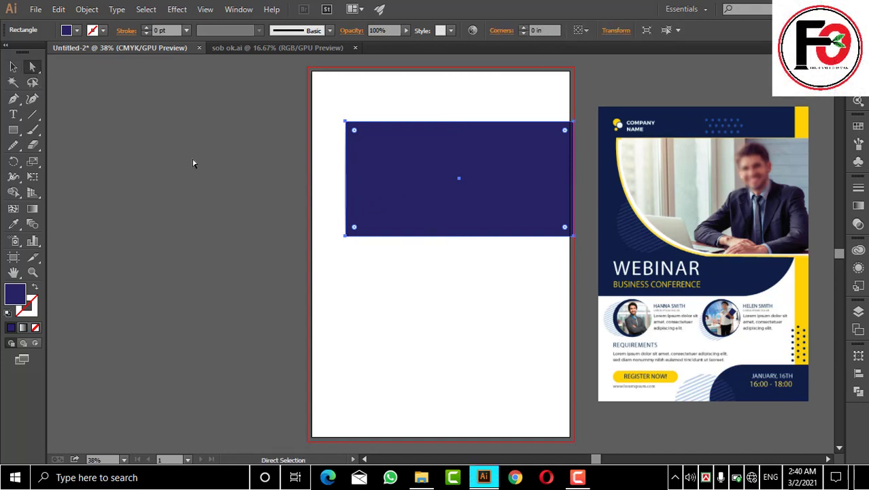
{"action": "left_click", "coordinate": [345, 235]}
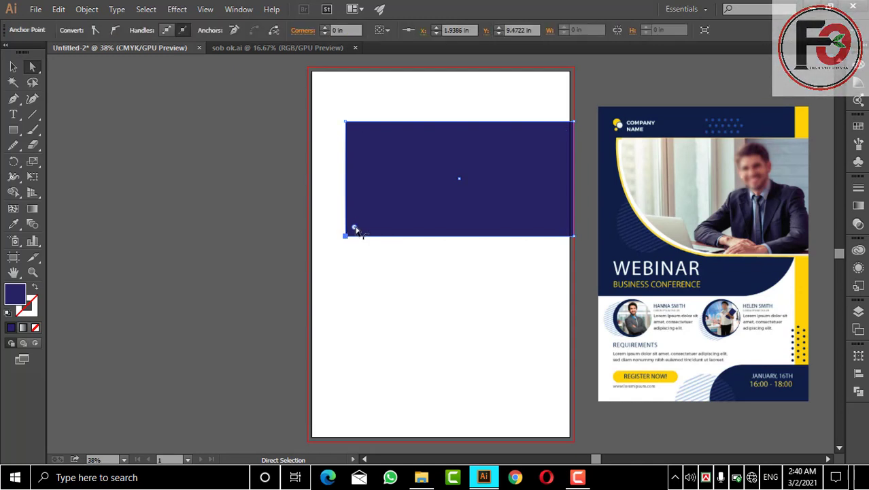
{"action": "left_click_drag", "start_coordinate": [354, 227], "coordinate": [614, 222]}
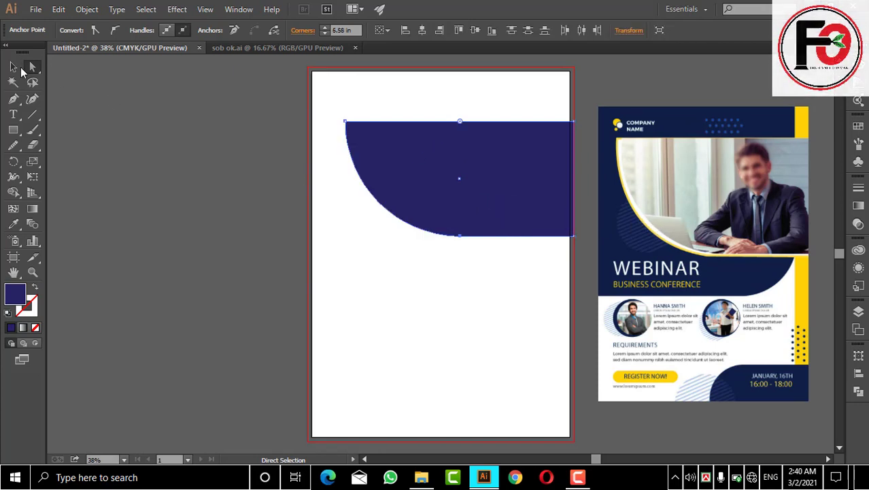
{"action": "left_click", "coordinate": [13, 67]}
{"action": "left_click", "coordinate": [173, 114]}
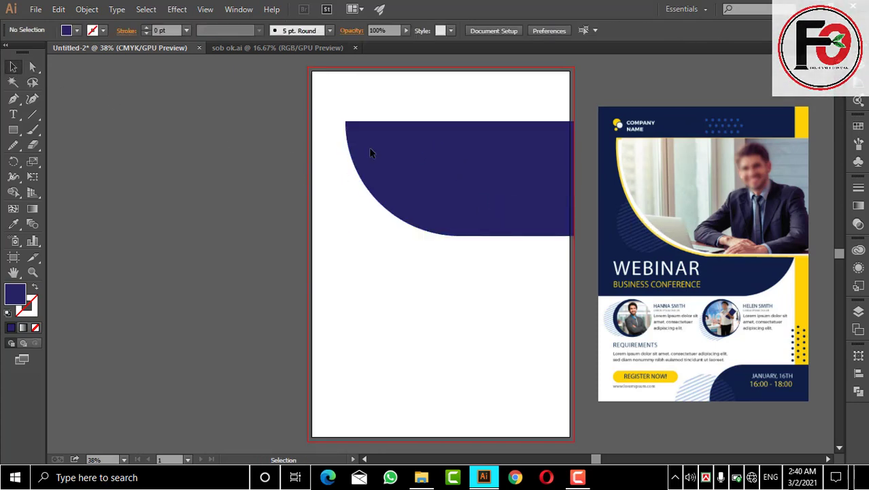
{"action": "key", "text": "alt"}
{"action": "left_click", "coordinate": [475, 200]}
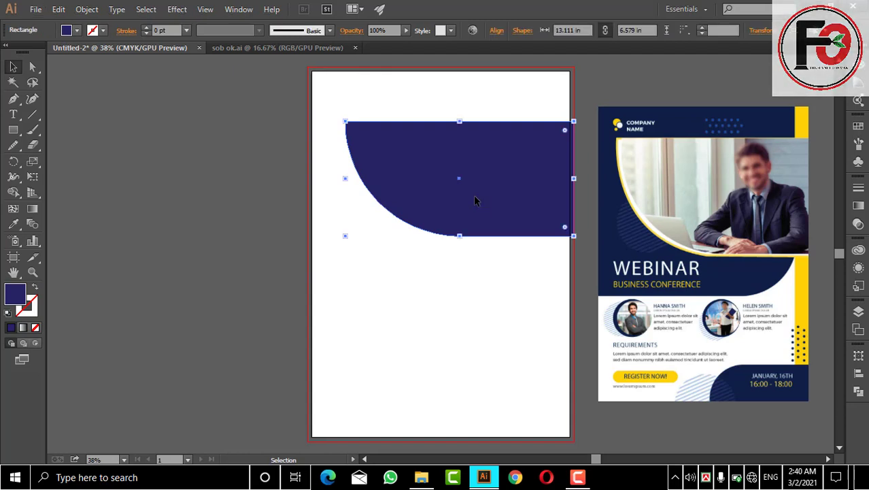
{"action": "key", "text": "a"}
{"action": "mouse_move", "coordinate": [474, 200]}
{"action": "left_mouse_down", "text": "alt"}
{"action": "mouse_move", "coordinate": [456, 275]}
{"action": "mouse_move", "coordinate": [435, 259]}
{"action": "mouse_move", "coordinate": [463, 193]}
{"action": "left_mouse_up", "text": "alt"}
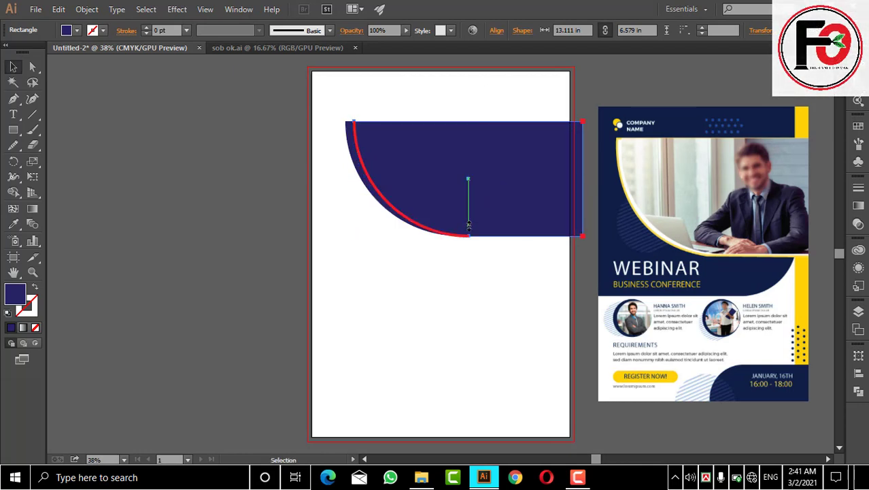
{"action": "left_click_drag", "start_coordinate": [500, 209], "coordinate": [494, 208]}
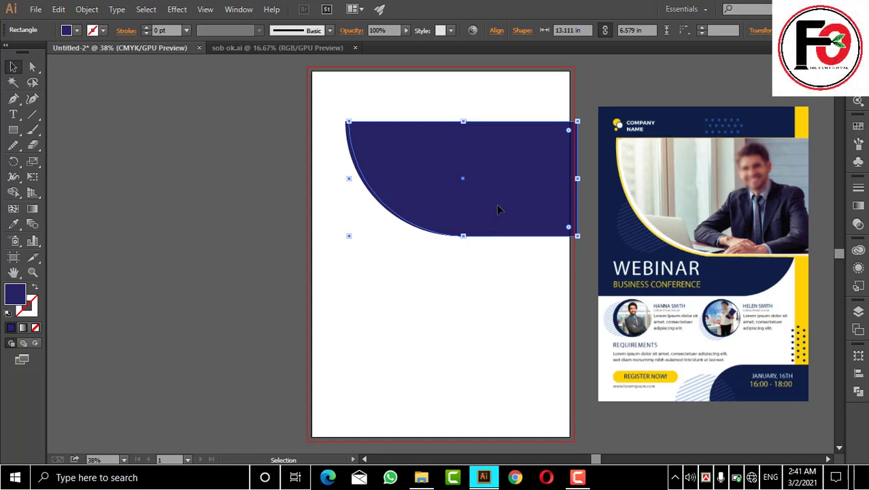
{"action": "left_click_drag", "start_coordinate": [498, 209], "coordinate": [419, 335], "text": "alt"}
{"action": "key", "text": "ctrl+z"}
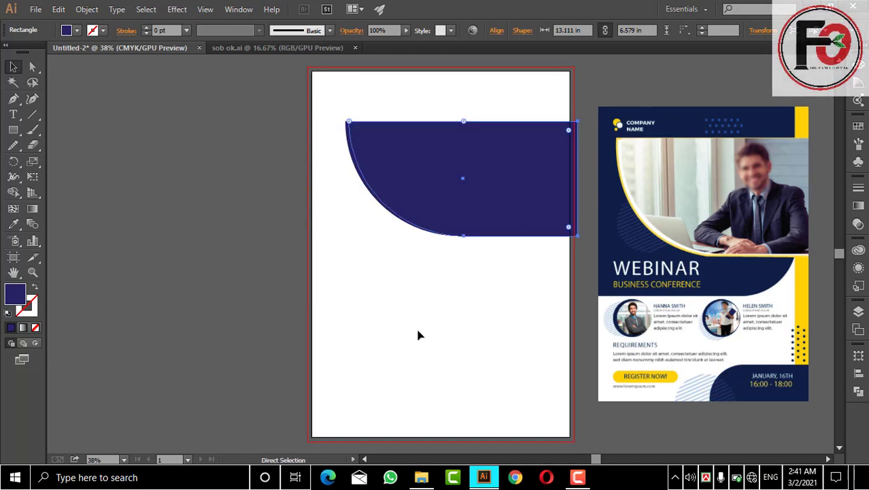
{"action": "key", "text": "ctrl+z"}
{"action": "key", "text": "ctrl+shift+z"}
{"action": "key", "text": "ctrl+shift+z"}
{"action": "key", "text": "ctrl+z"}
{"action": "left_click", "coordinate": [465, 196]}
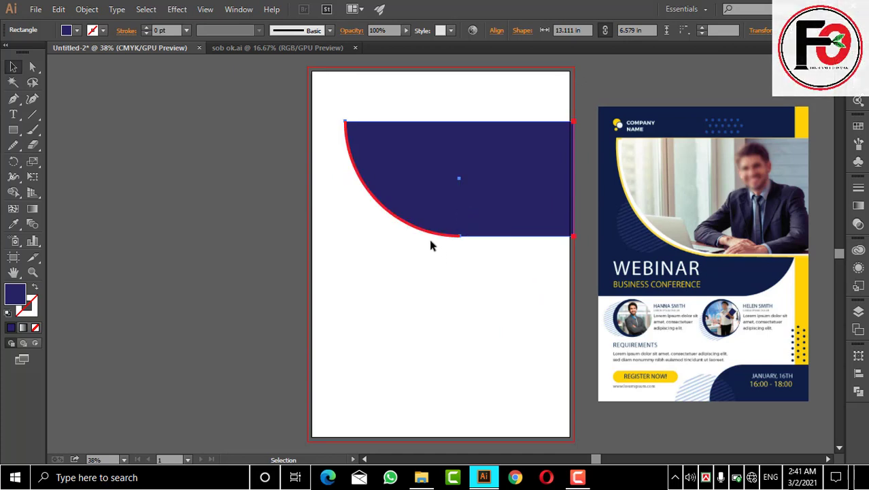
{"action": "key", "text": "ctrl+z"}
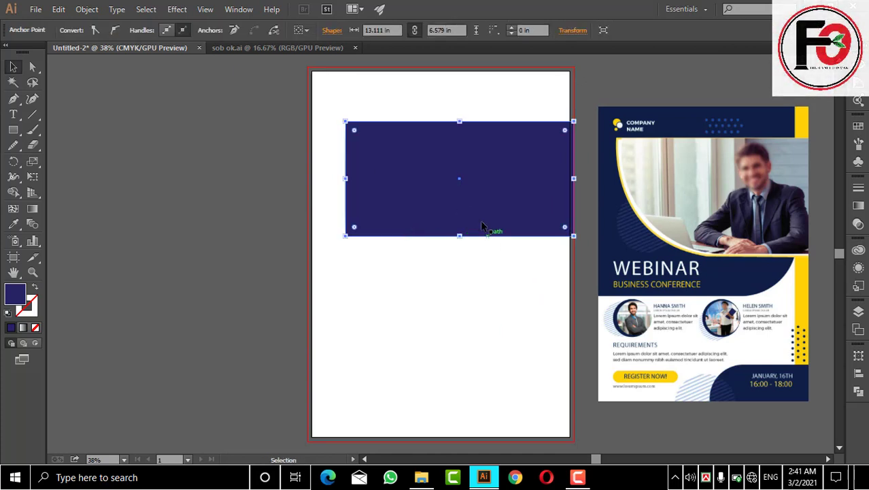
Step: Duplicate the navy rectangle below it and left of the artboard, scaling both copies down
{"action": "left_click_drag", "start_coordinate": [471, 209], "coordinate": [199, 276]}
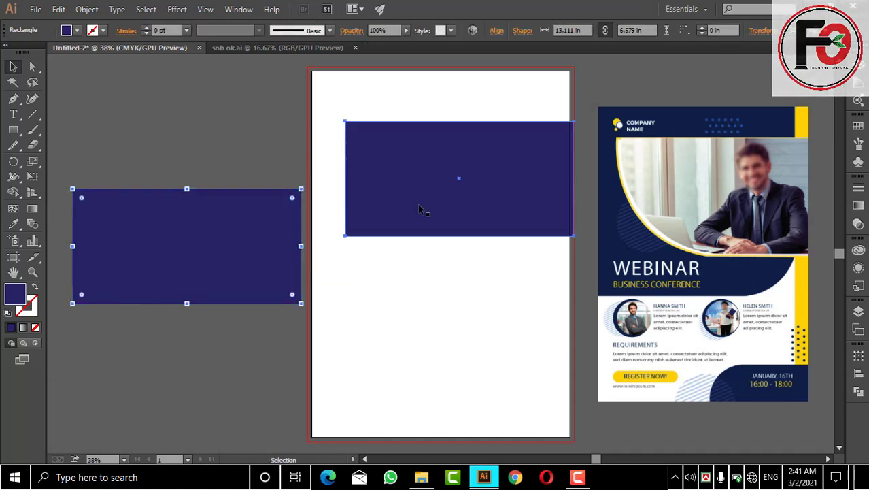
{"action": "mouse_move", "coordinate": [418, 204]}
{"action": "left_mouse_down"}
{"action": "mouse_move", "coordinate": [381, 333]}
{"action": "mouse_move", "coordinate": [163, 265]}
{"action": "mouse_move", "coordinate": [417, 208]}
{"action": "left_mouse_up"}
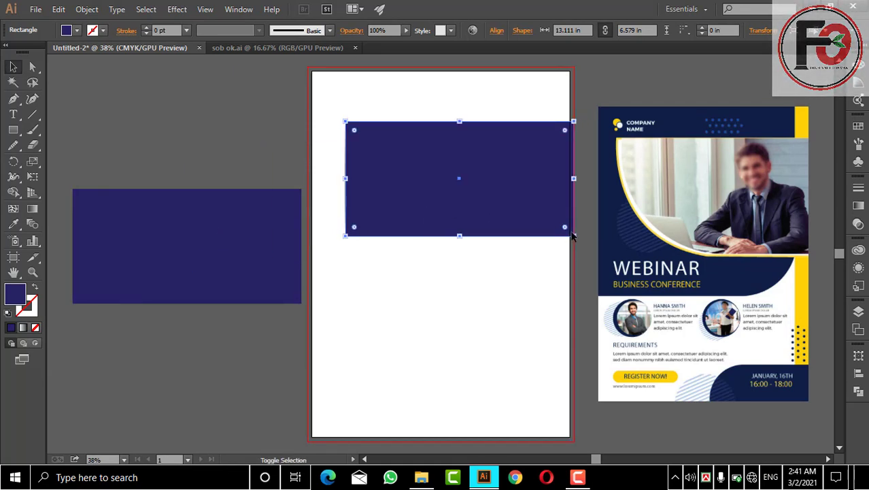
{"action": "left_click_drag", "start_coordinate": [573, 236], "coordinate": [563, 226], "text": "shift"}
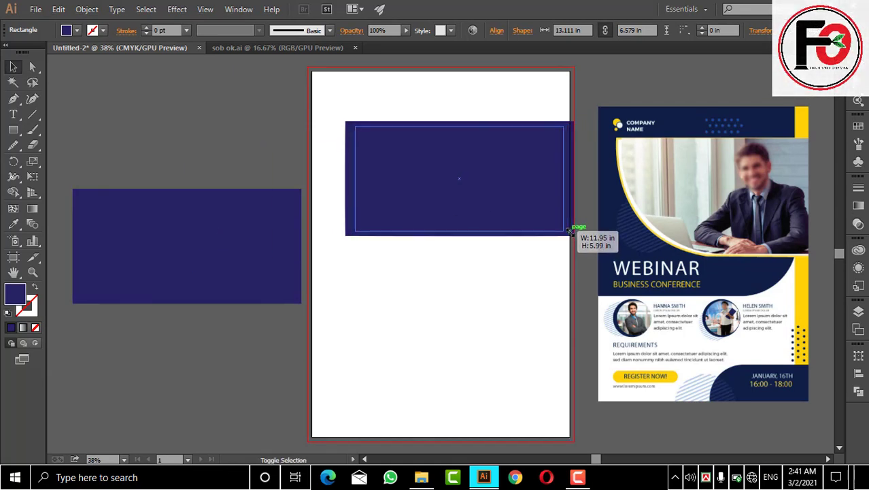
{"action": "left_click_drag", "start_coordinate": [506, 201], "coordinate": [436, 348]}
{"action": "left_click", "coordinate": [202, 260]}
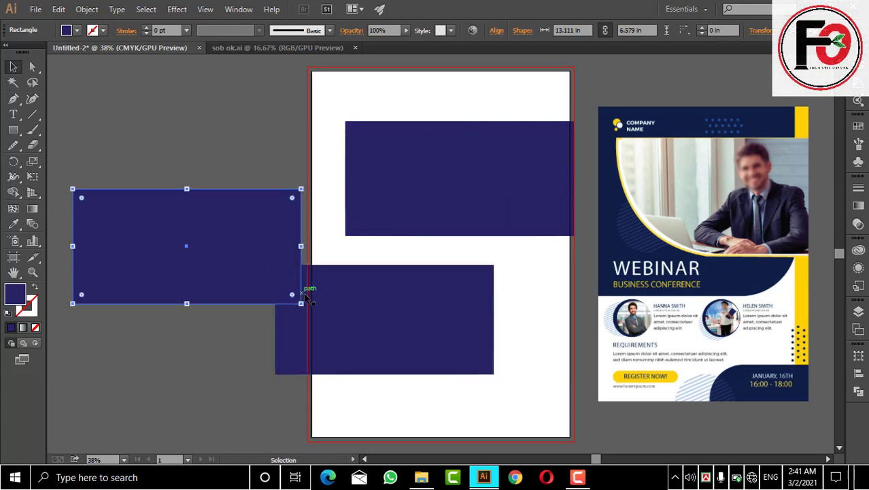
{"action": "left_click_drag", "start_coordinate": [299, 302], "coordinate": [287, 296]}
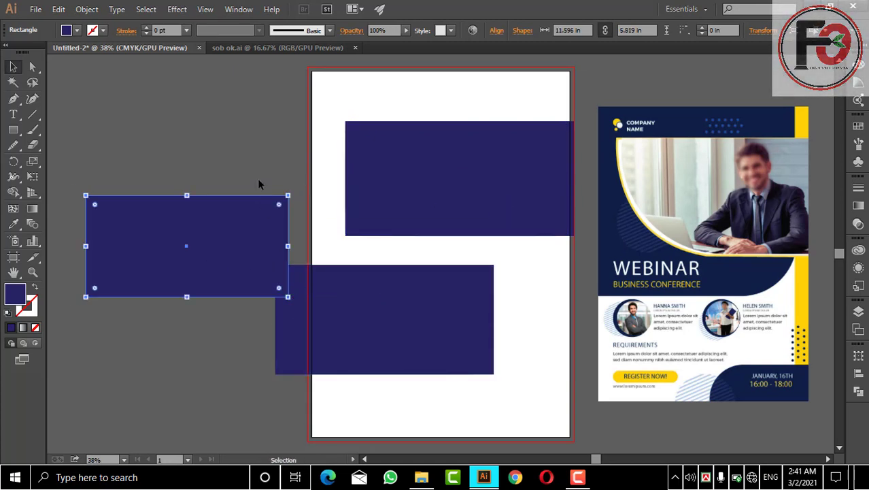
{"action": "left_click", "coordinate": [257, 179]}
{"action": "left_click", "coordinate": [430, 201]}
Step: Round the top rectangle's bottom-left corner into a large curve with Direct Selection
{"action": "left_click", "coordinate": [33, 66]}
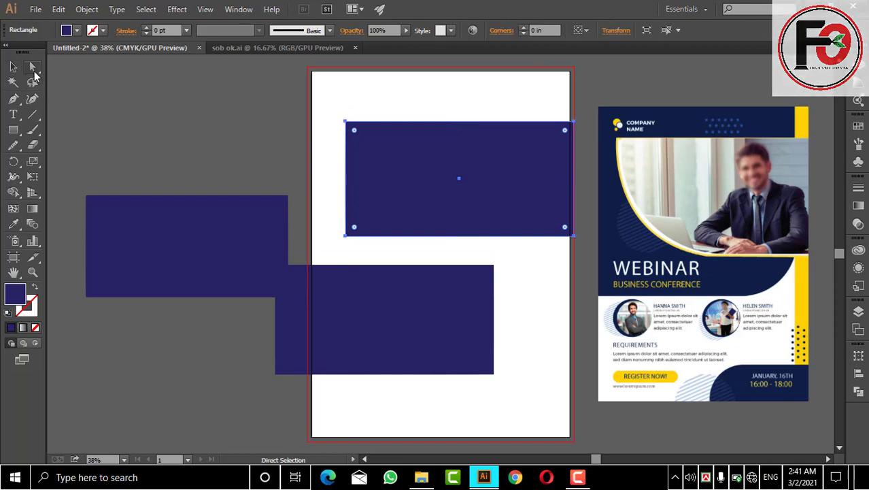
{"action": "left_click", "coordinate": [345, 237]}
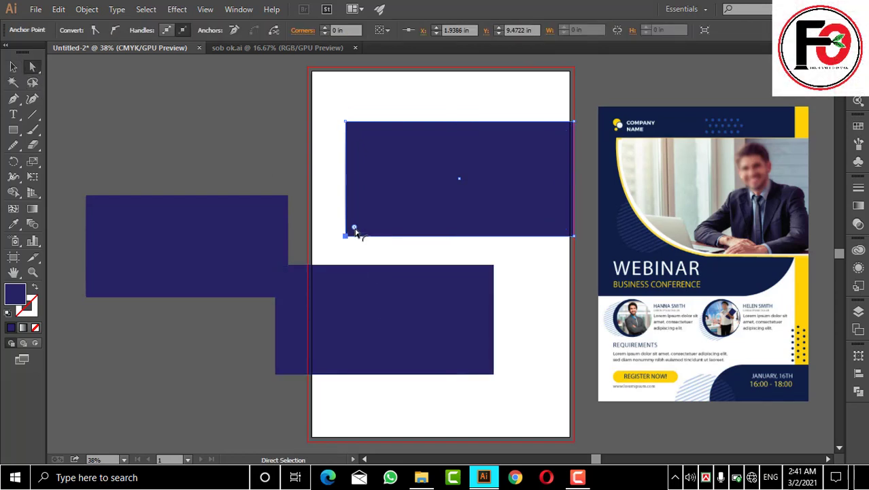
{"action": "left_click_drag", "start_coordinate": [354, 227], "coordinate": [528, 196]}
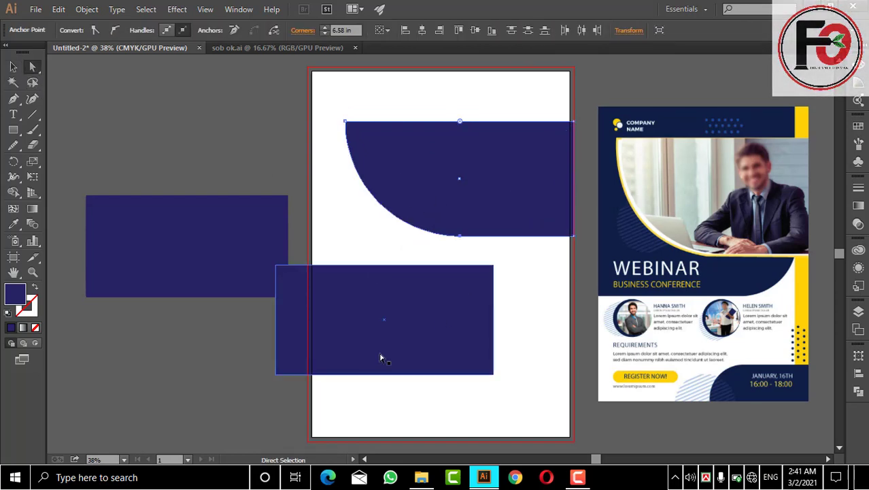
Step: Move the 11.596 × 5.819 in rectangle right so it straddles the artboard's left edge
{"action": "key", "text": "v"}
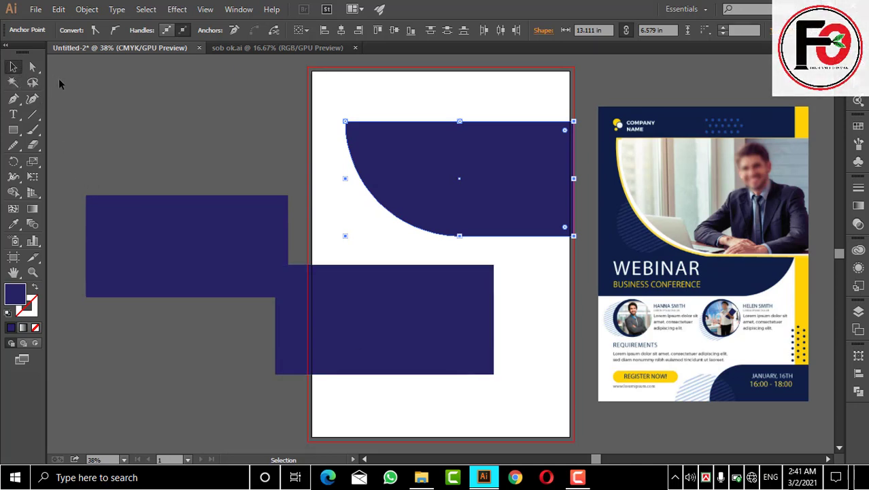
{"action": "key", "text": "p"}
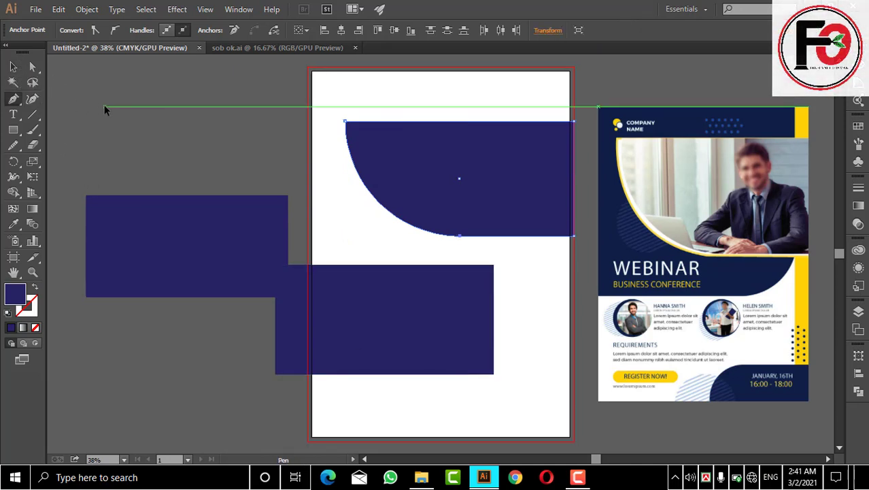
{"action": "key", "text": "a"}
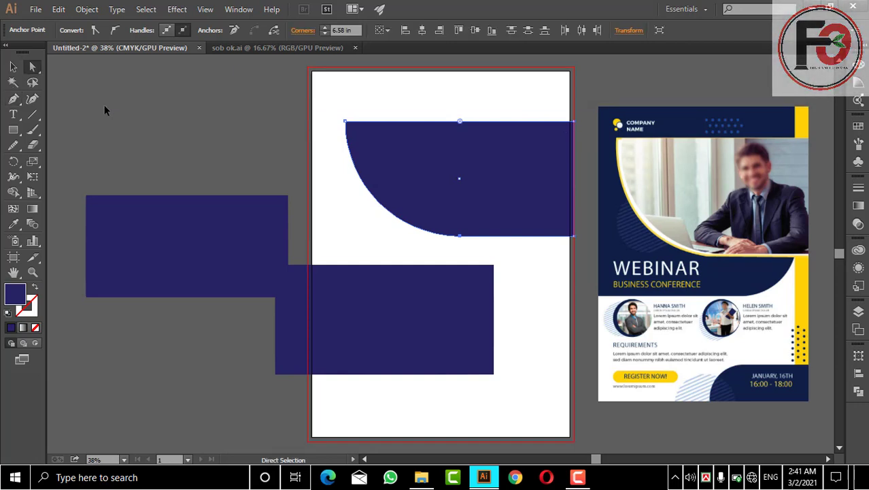
{"action": "left_click", "coordinate": [12, 68]}
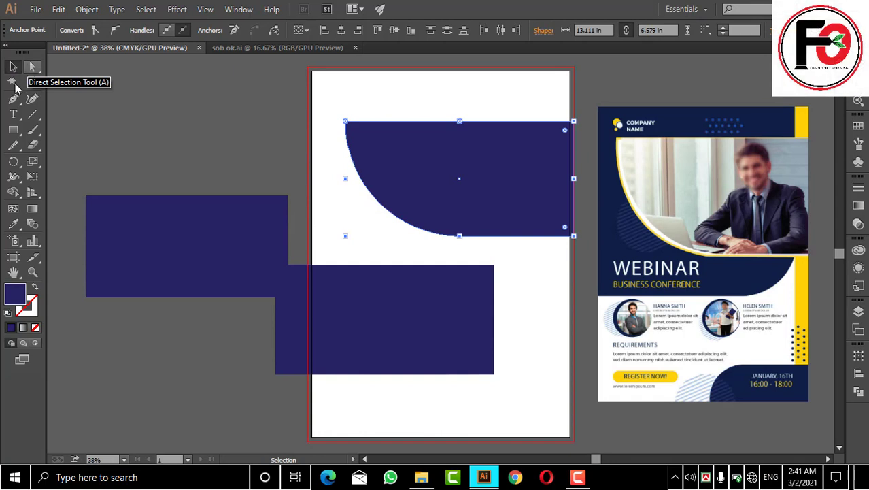
{"action": "left_click", "coordinate": [32, 85]}
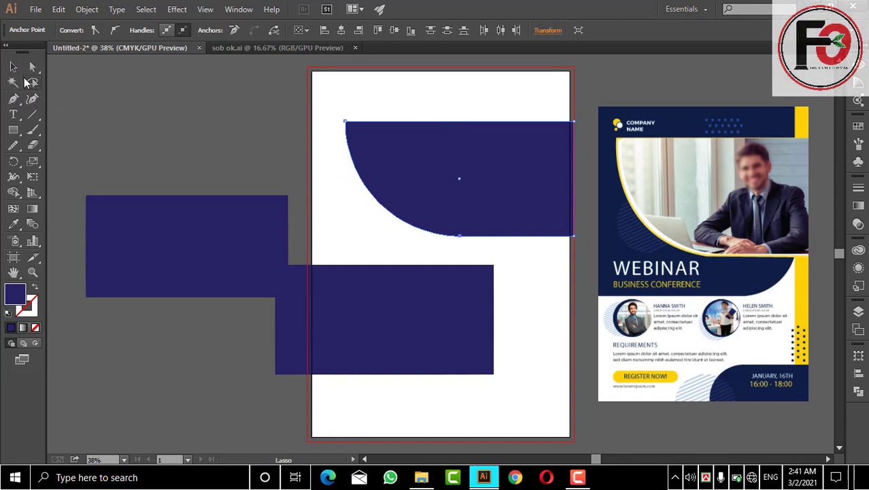
{"action": "key", "text": "v"}
{"action": "mouse_move", "coordinate": [194, 243]}
{"action": "left_mouse_down"}
{"action": "mouse_move", "coordinate": [482, 180]}
{"action": "mouse_move", "coordinate": [269, 270]}
{"action": "left_mouse_up"}
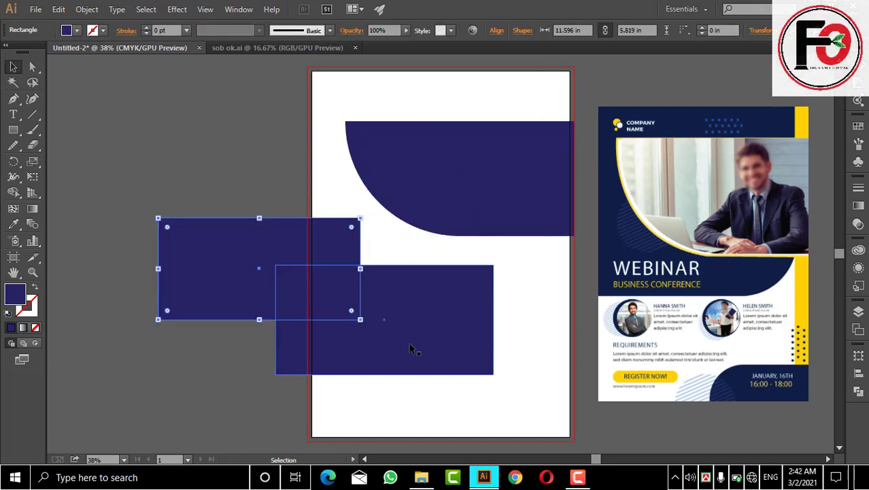
Step: Move the lower navy rectangle onto the curved shape, nudging and resizing it to fit
{"action": "mouse_move", "coordinate": [408, 341]}
{"action": "left_mouse_down"}
{"action": "mouse_move", "coordinate": [499, 195]}
{"action": "mouse_move", "coordinate": [488, 200]}
{"action": "left_mouse_up"}
{"action": "key", "text": "Down"}
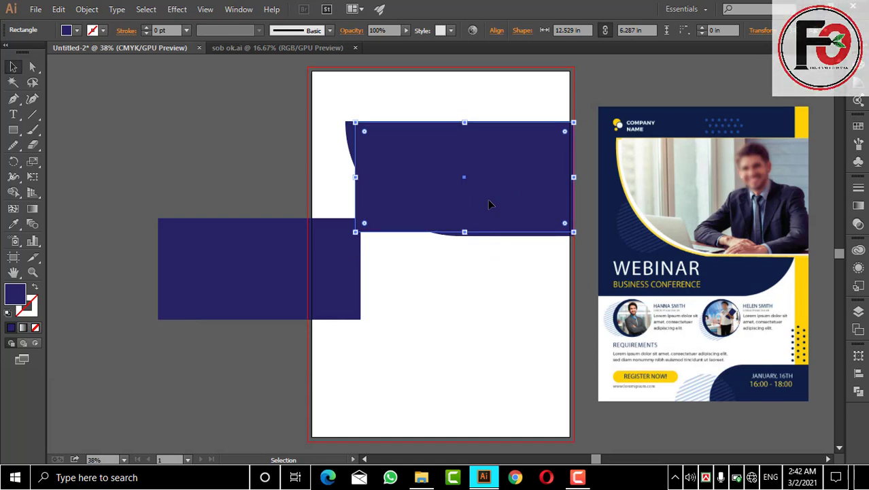
{"action": "key", "text": "Down"}
{"action": "key", "text": "Down"}
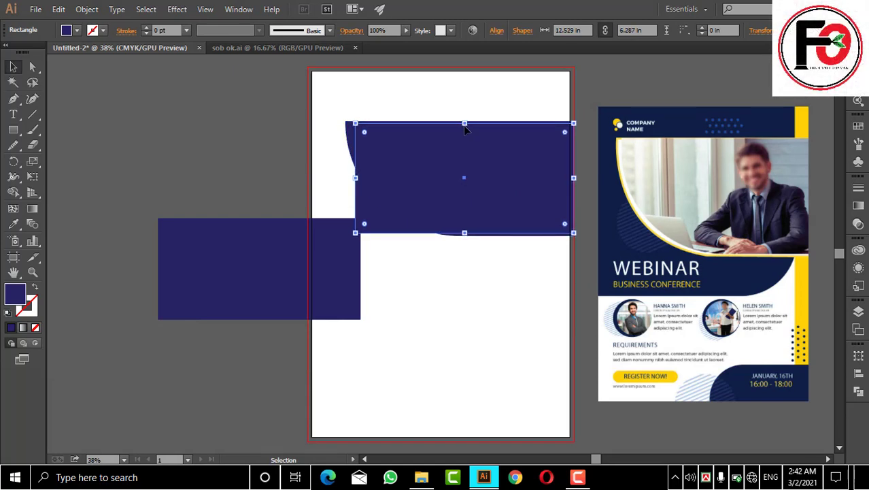
{"action": "left_click_drag", "start_coordinate": [465, 124], "coordinate": [464, 127]}
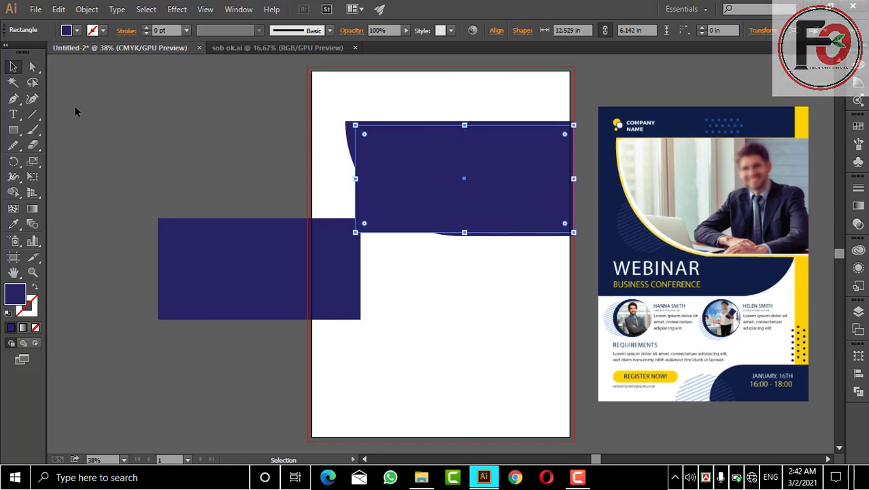
Step: Curve its bottom-left corner to match and pull the top-left point slightly left
{"action": "key", "text": "a"}
{"action": "left_click_drag", "start_coordinate": [355, 232], "coordinate": [565, 228]}
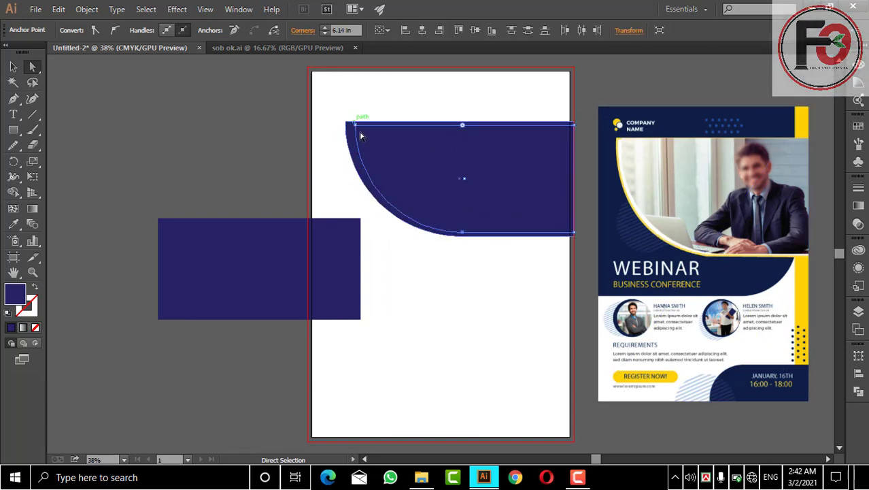
{"action": "left_click_drag", "start_coordinate": [354, 125], "coordinate": [355, 126]}
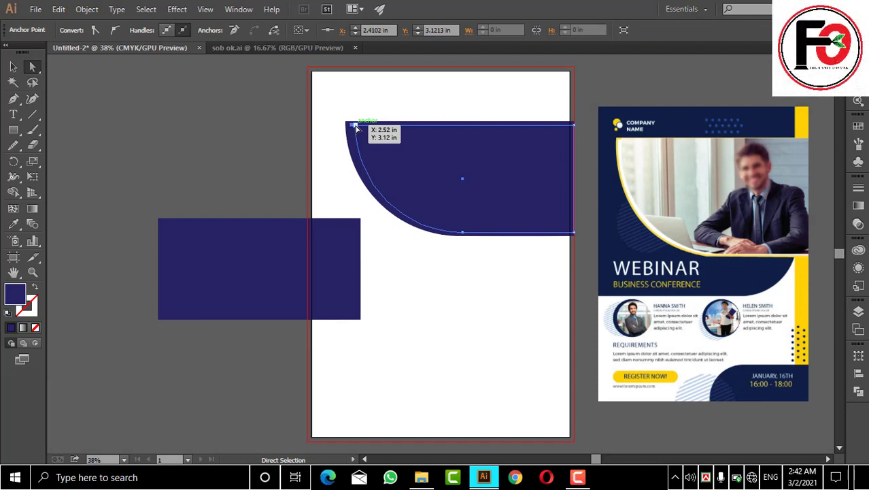
{"action": "left_click_drag", "start_coordinate": [355, 127], "coordinate": [351, 127]}
Step: Fill the curved shape with the reference flyer's yellow using the Eyedropper
{"action": "left_click", "coordinate": [119, 90]}
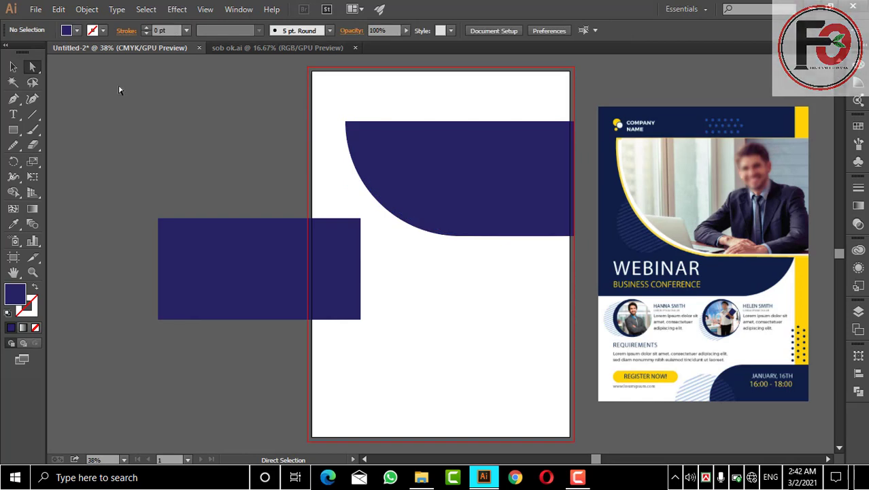
{"action": "left_click", "coordinate": [13, 66]}
{"action": "left_click", "coordinate": [466, 144]}
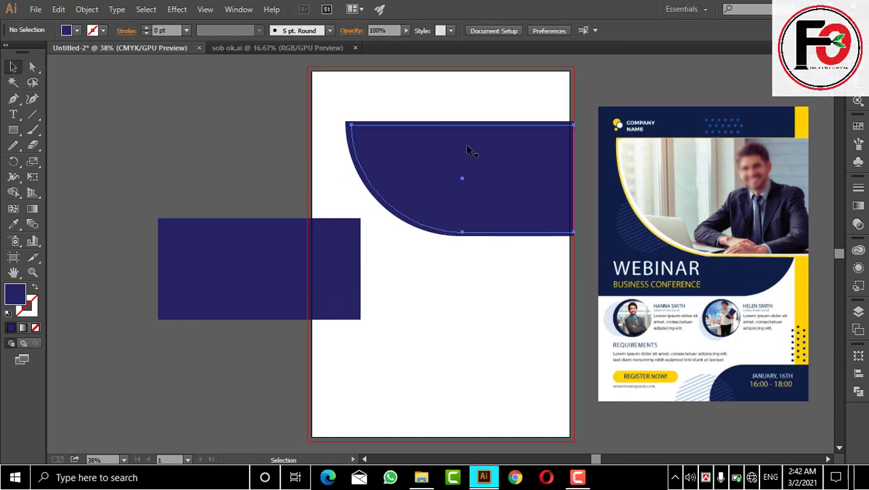
{"action": "left_click", "coordinate": [13, 224]}
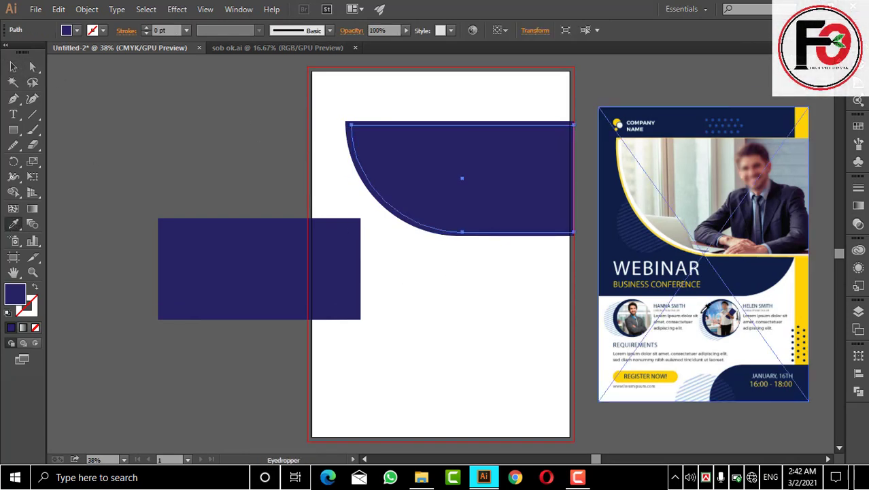
{"action": "left_click", "coordinate": [673, 377]}
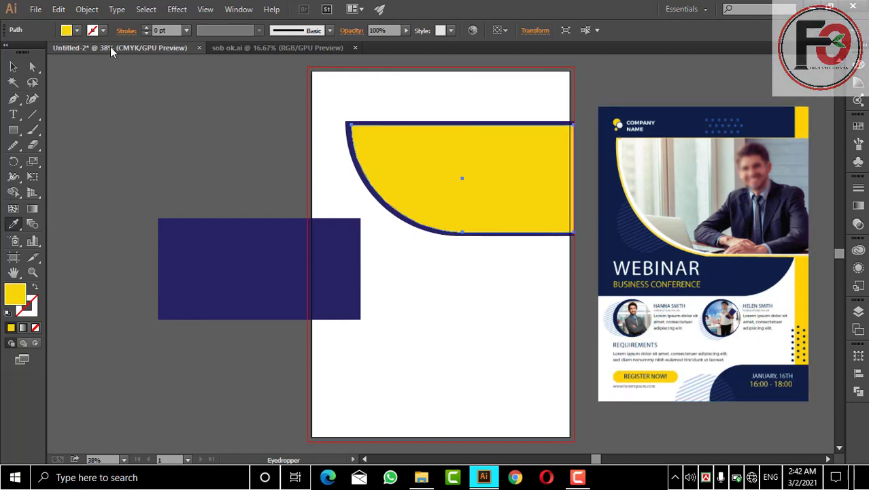
Step: Drag the smaller navy rectangle over the yellow shape
{"action": "left_click", "coordinate": [15, 67]}
{"action": "left_click", "coordinate": [165, 93]}
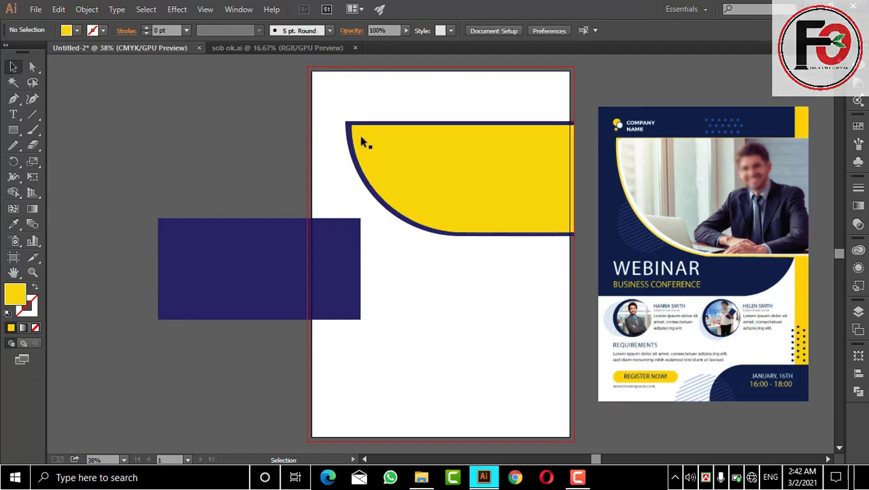
{"action": "left_click_drag", "start_coordinate": [183, 281], "coordinate": [400, 189]}
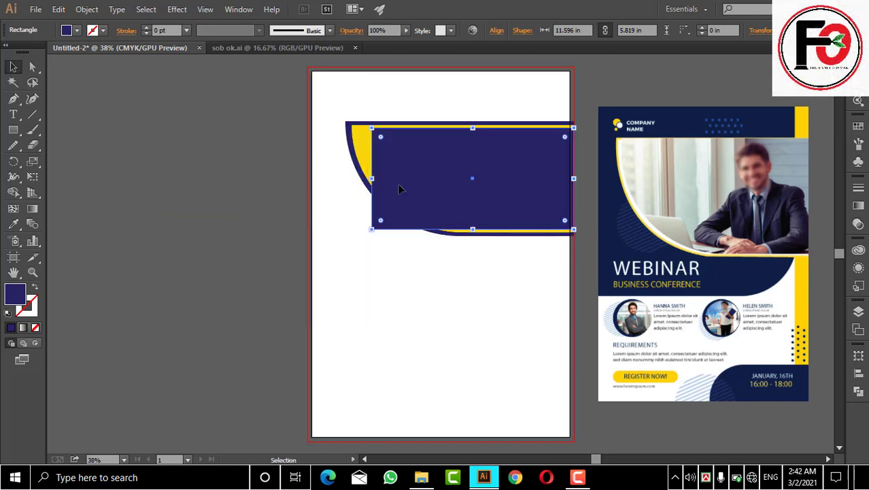
Step: Round the smaller navy rectangle's bottom-left corner to follow the yellow curve, leaving a thin yellow band
{"action": "left_click", "coordinate": [31, 66]}
{"action": "left_click", "coordinate": [372, 230]}
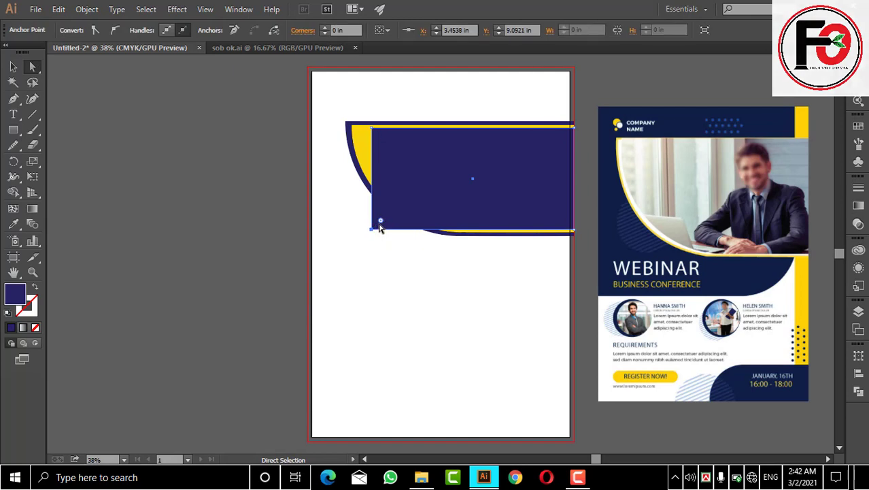
{"action": "left_click_drag", "start_coordinate": [380, 223], "coordinate": [571, 223]}
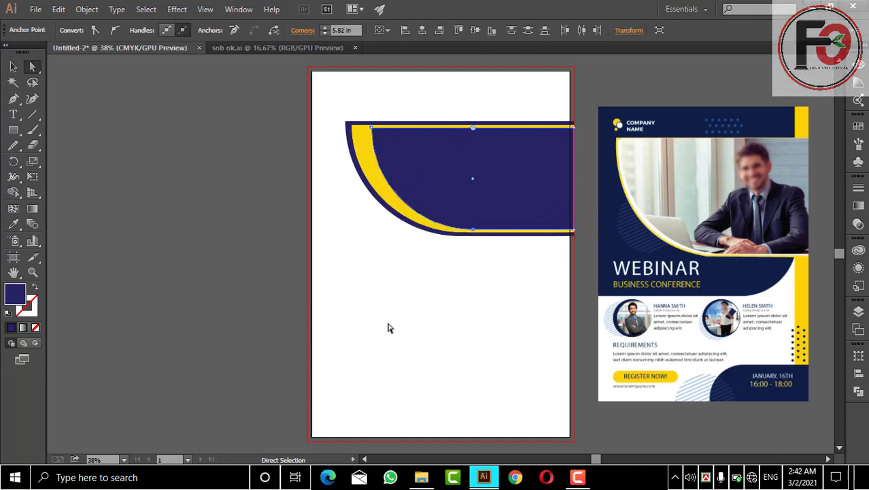
{"action": "left_click", "coordinate": [577, 478]}
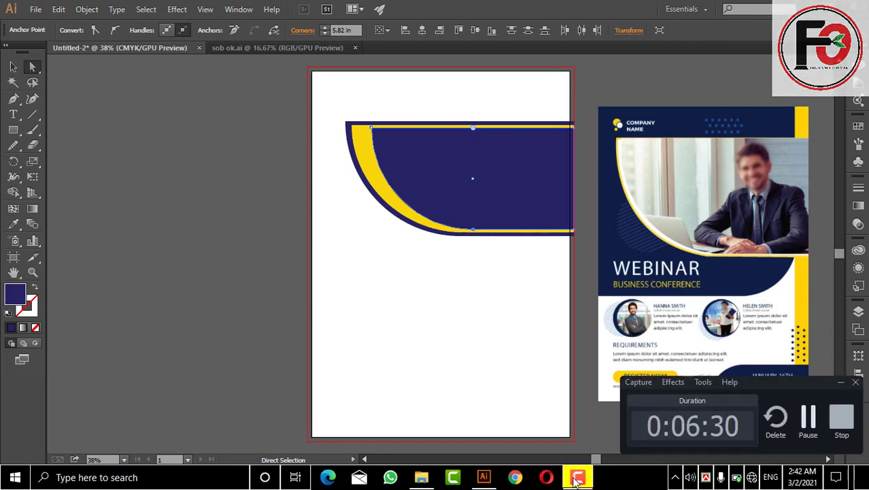
{"action": "left_click", "coordinate": [577, 478]}
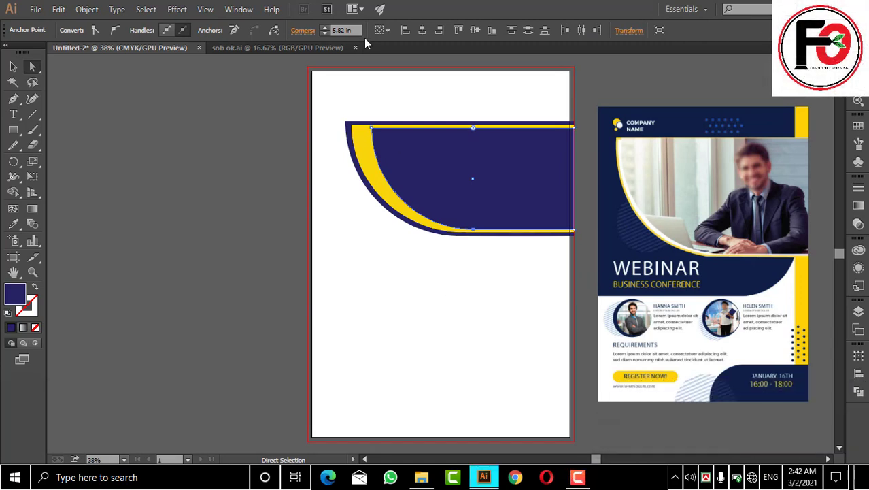
{"action": "left_click", "coordinate": [371, 127]}
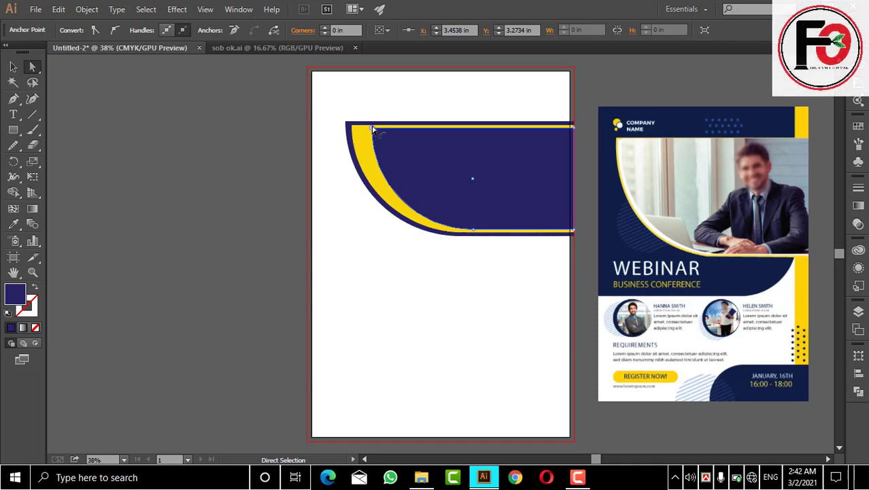
{"action": "left_click", "coordinate": [376, 132]}
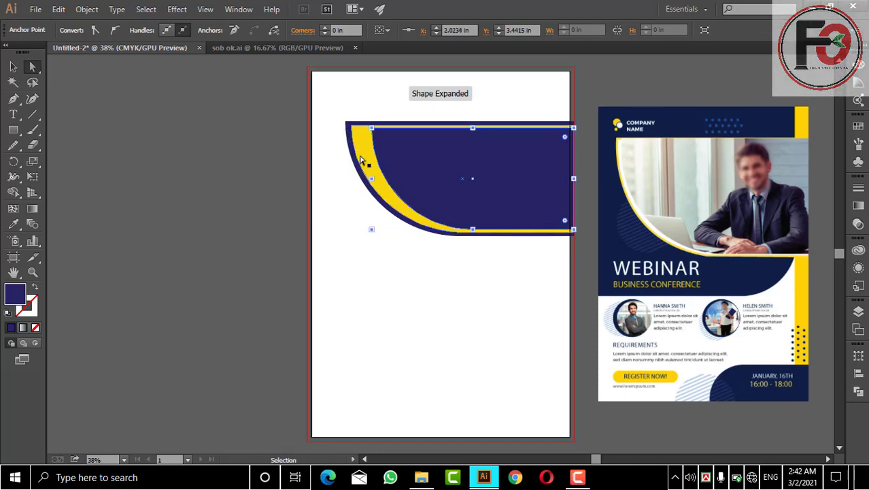
{"action": "left_click", "coordinate": [13, 66]}
Step: Widen the navy banner shape leftward to 12.226 in
{"action": "left_click", "coordinate": [248, 155]}
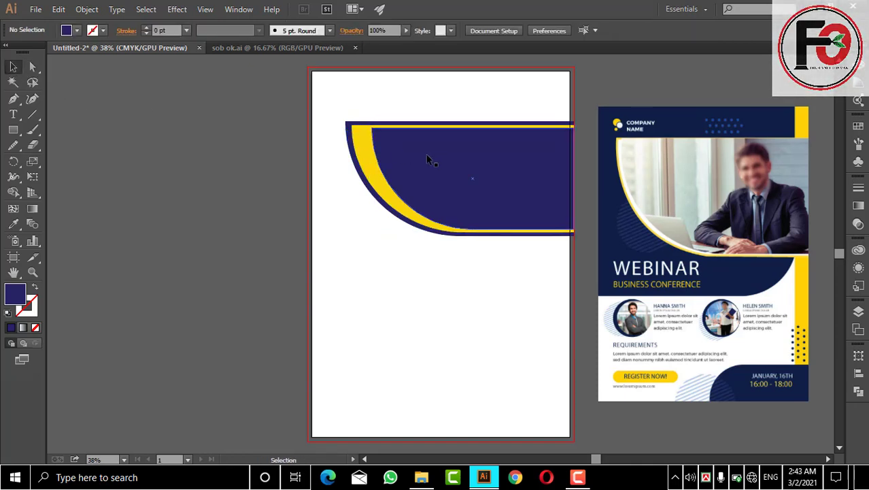
{"action": "left_click", "coordinate": [391, 189]}
{"action": "left_click_drag", "start_coordinate": [371, 178], "coordinate": [360, 179]}
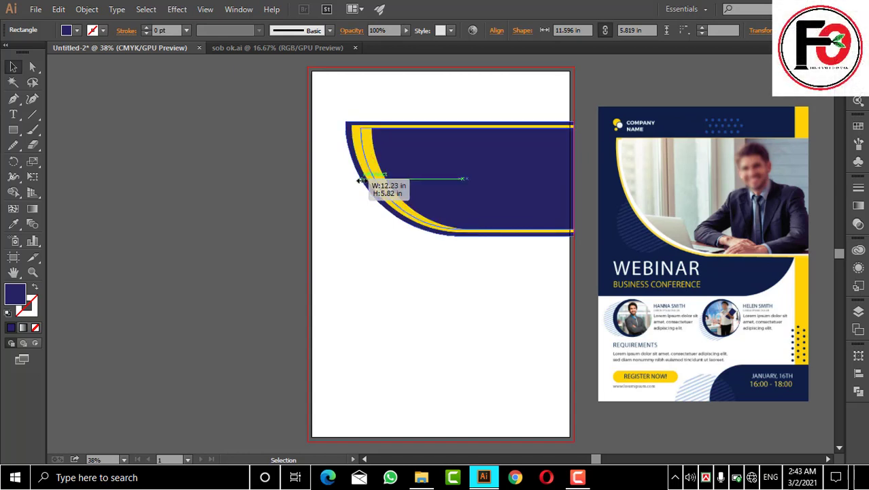
{"action": "left_click", "coordinate": [292, 191]}
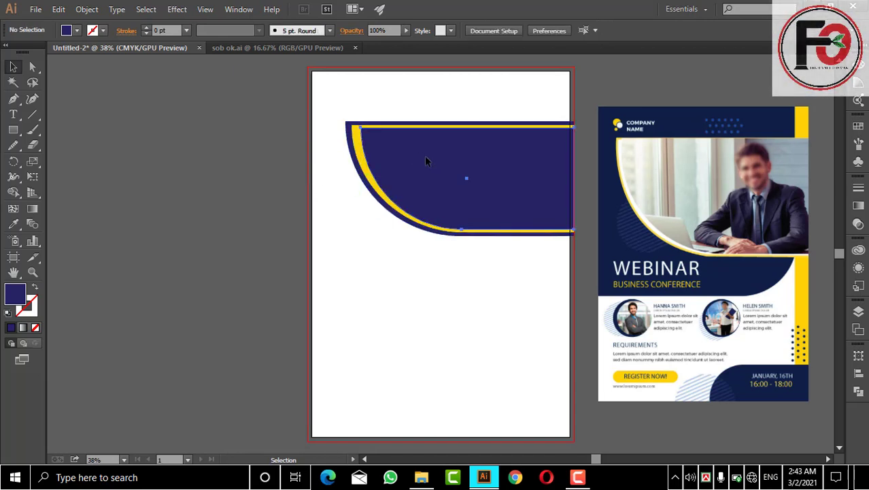
{"action": "left_click", "coordinate": [424, 156]}
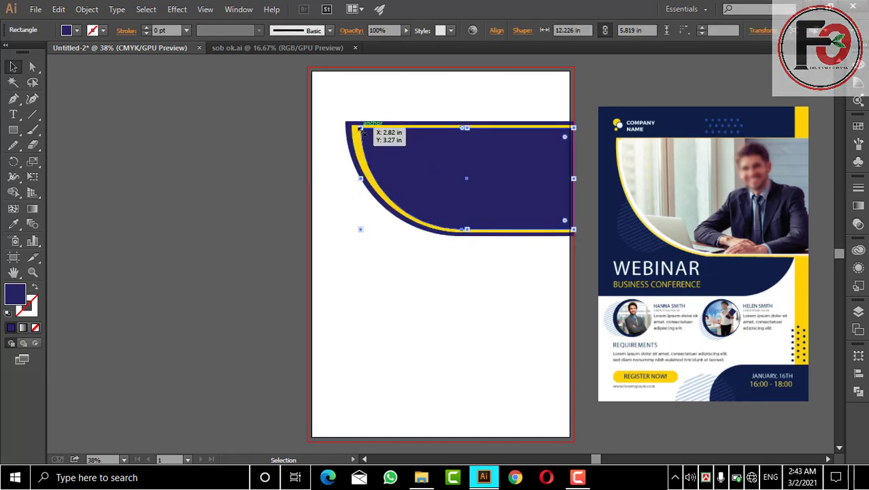
{"action": "key", "text": "a"}
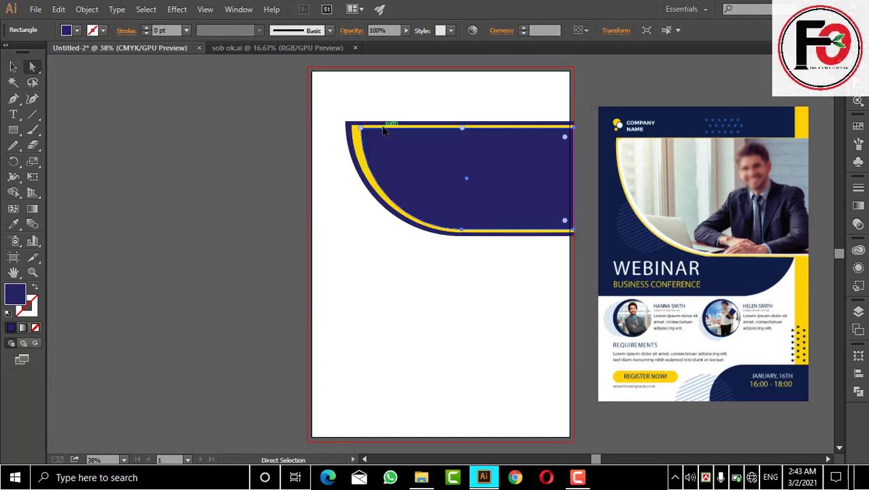
{"action": "left_click", "coordinate": [13, 66]}
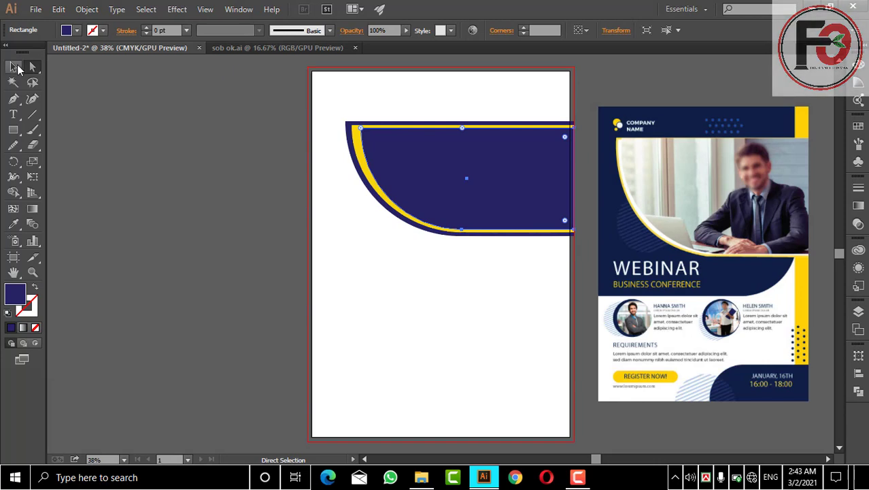
Step: Enlarge the navy shape from its top-left corner and drag its curved bottom anchor further right
{"action": "left_click_drag", "start_coordinate": [360, 128], "coordinate": [357, 126]}
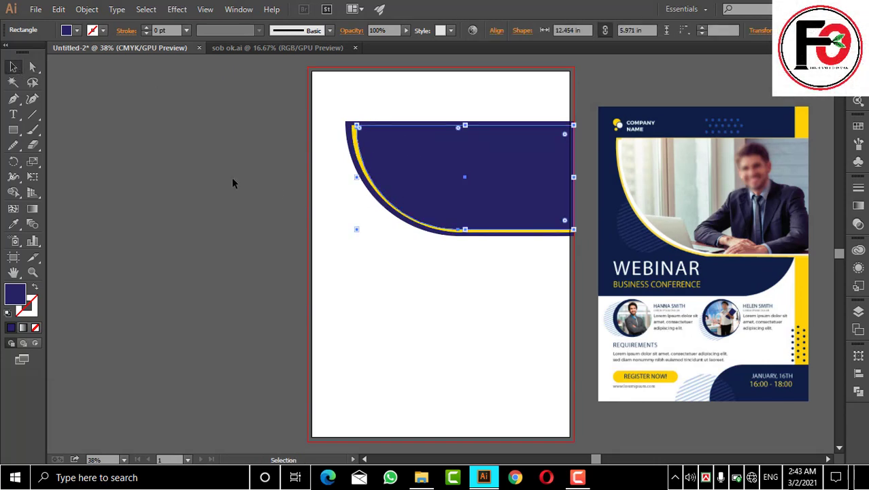
{"action": "left_click", "coordinate": [32, 66]}
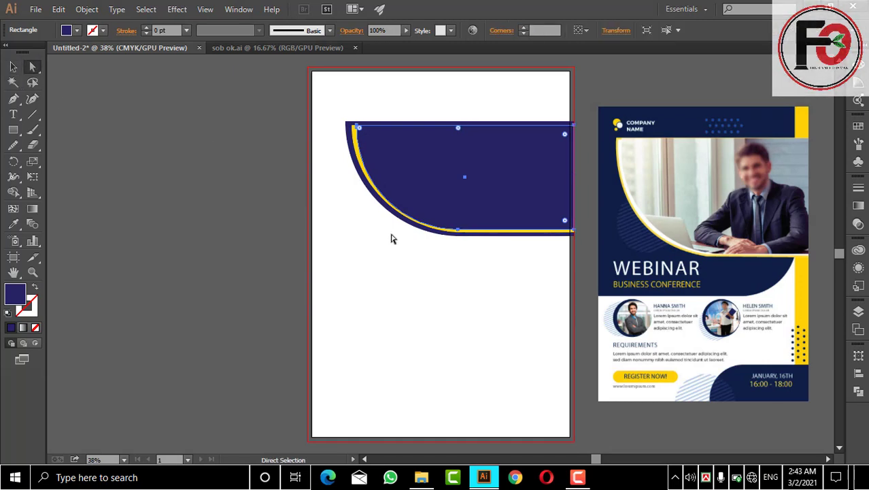
{"action": "left_click_drag", "start_coordinate": [461, 233], "coordinate": [473, 234]}
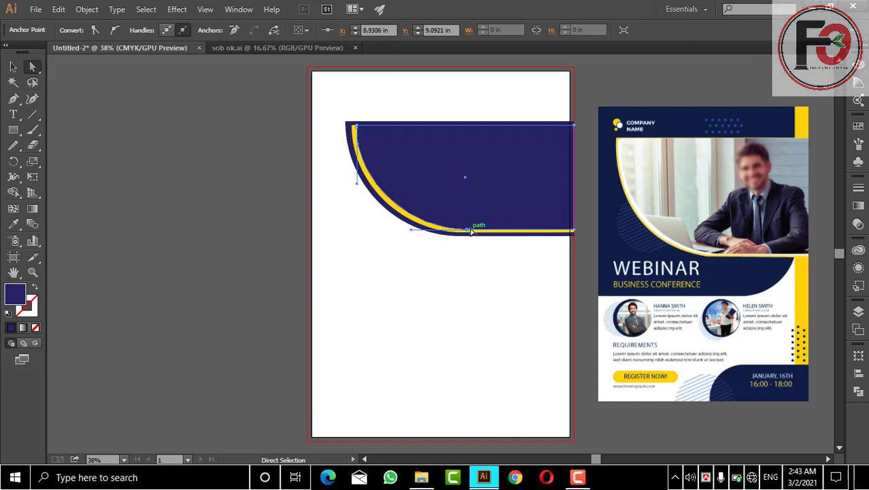
{"action": "left_click", "coordinate": [12, 66]}
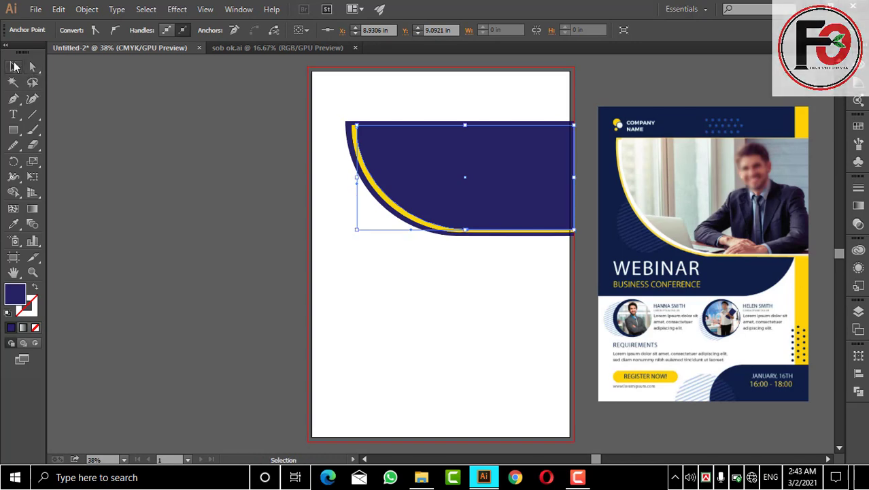
{"action": "left_click", "coordinate": [293, 124]}
{"action": "left_click", "coordinate": [393, 151]}
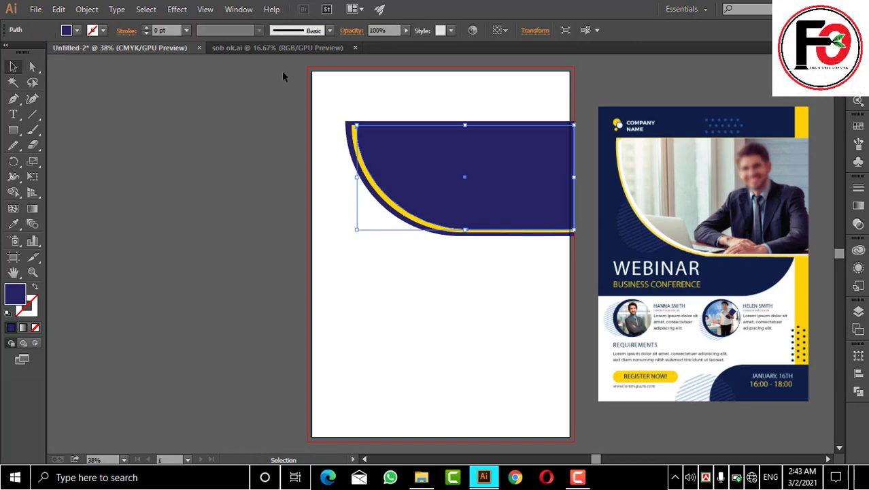
Step: Switch to the sob ok.ai document, zoom out to see all artboards, and bring up File Explorer
{"action": "left_click", "coordinate": [285, 48]}
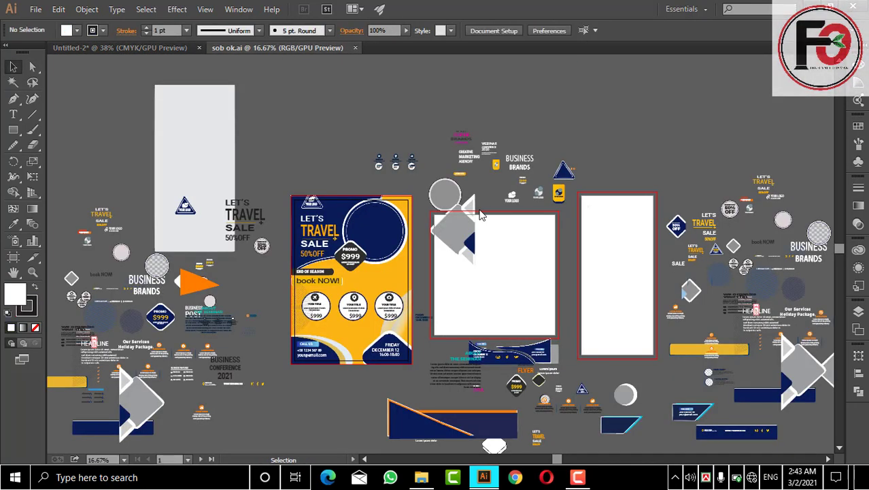
{"action": "key", "text": "ctrl"}
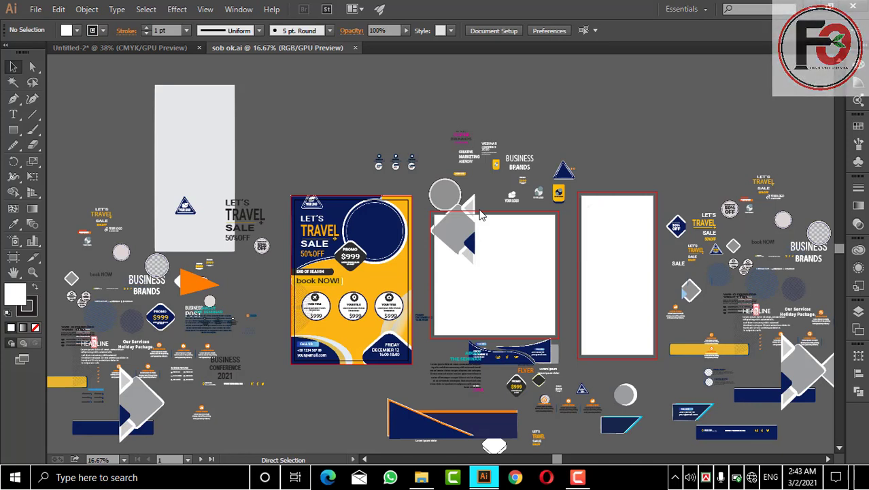
{"action": "key", "text": "ctrl+minus"}
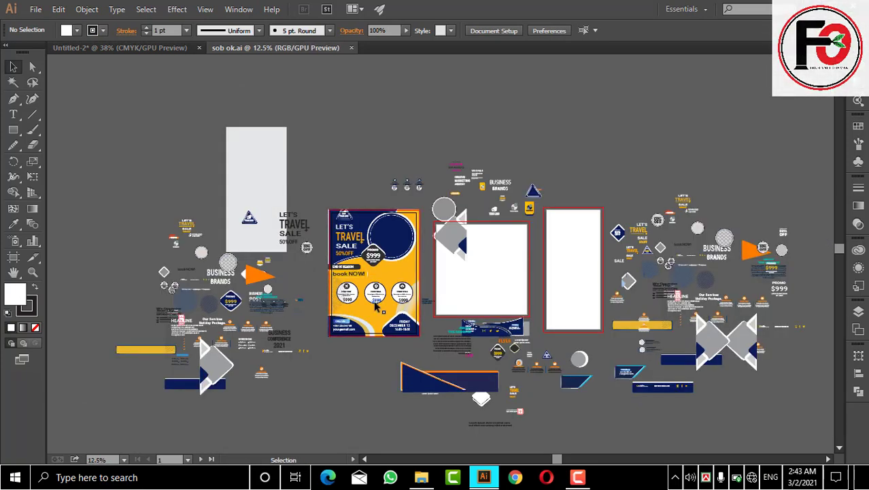
{"action": "left_click", "coordinate": [421, 477]}
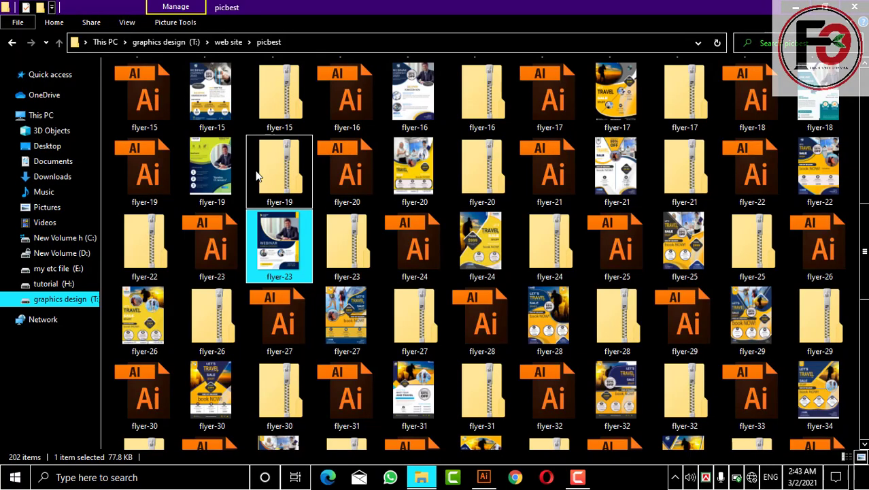
Step: Open backrawnd on the graphics design (T:) drive and drag the laptop office photo to Illustrator
{"action": "left_click", "coordinate": [58, 301]}
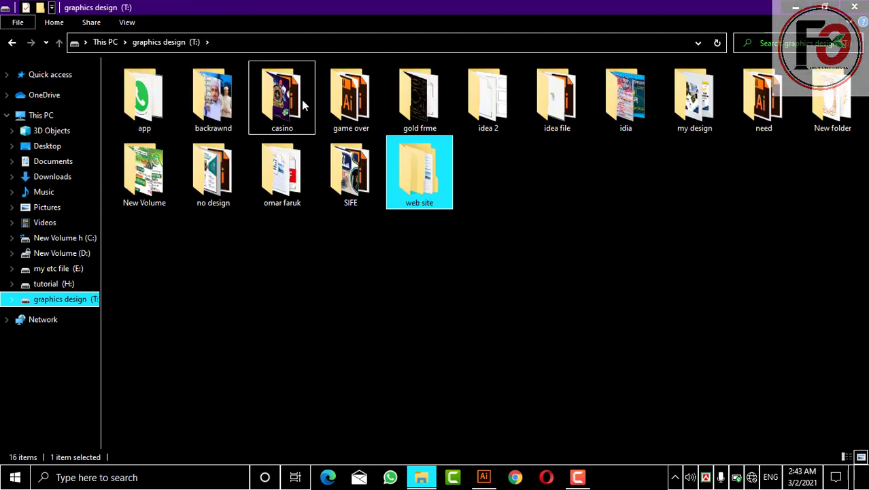
{"action": "double_click", "coordinate": [213, 99]}
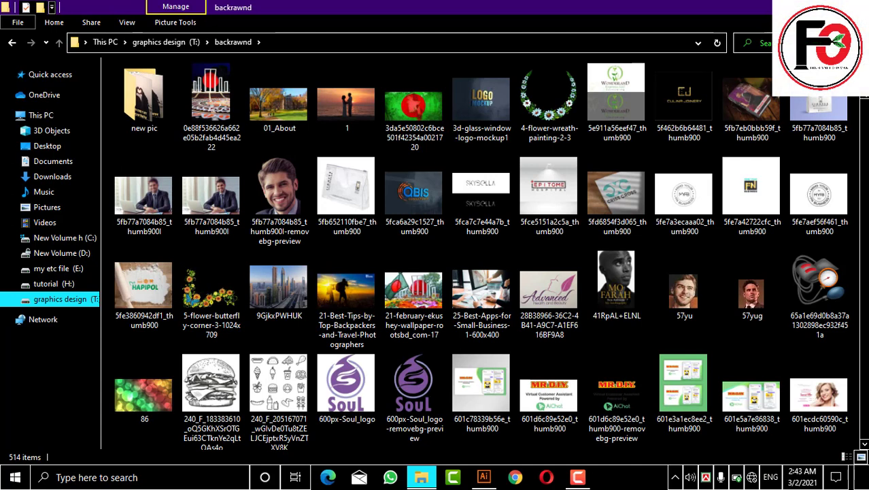
{"action": "mouse_move", "coordinate": [211, 197]}
{"action": "left_mouse_down"}
{"action": "mouse_move", "coordinate": [483, 471]}
{"action": "mouse_move", "coordinate": [286, 213]}
{"action": "left_mouse_up"}
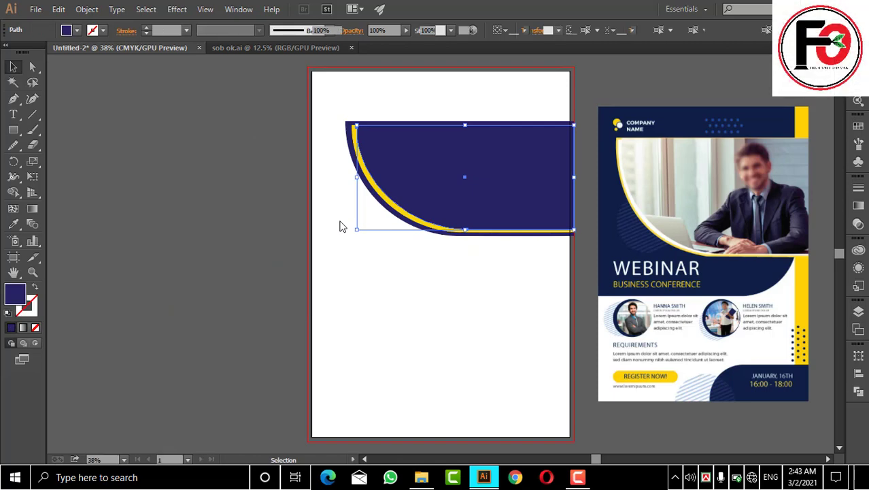
Step: Drop the office photo into Untitled-2 and size it to cover the navy banner
{"action": "left_click_drag", "start_coordinate": [169, 49], "coordinate": [339, 223]}
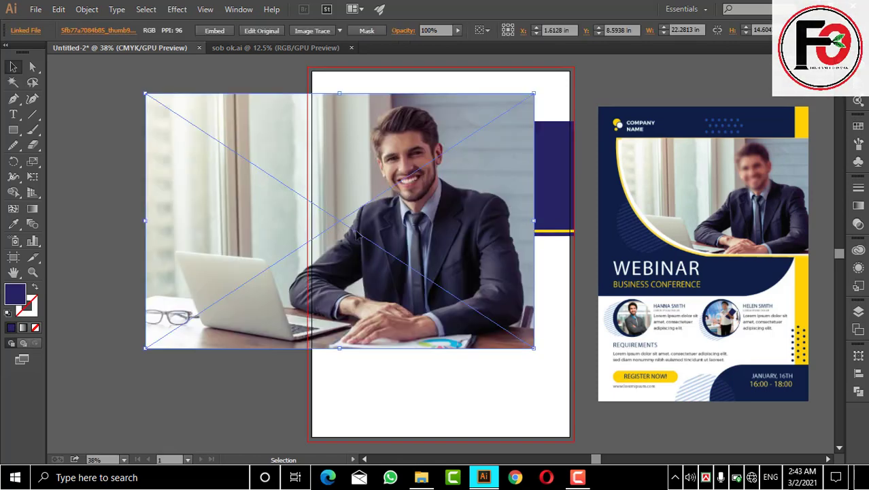
{"action": "left_click_drag", "start_coordinate": [541, 349], "coordinate": [459, 296]}
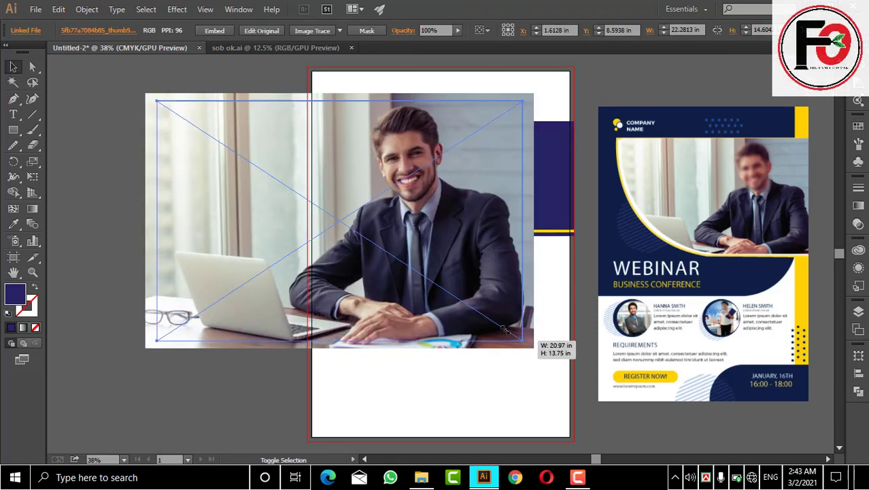
{"action": "left_click_drag", "start_coordinate": [383, 256], "coordinate": [506, 219]}
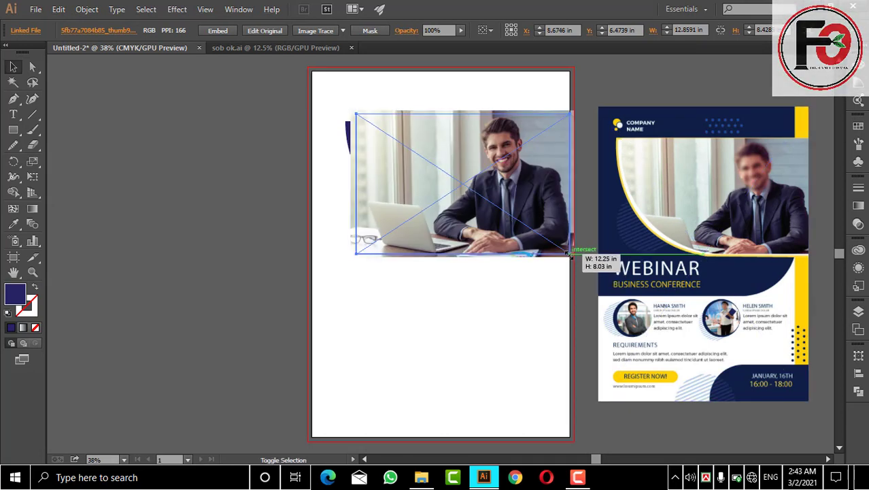
{"action": "left_click_drag", "start_coordinate": [575, 257], "coordinate": [552, 242]}
{"action": "left_click_drag", "start_coordinate": [516, 216], "coordinate": [500, 213]}
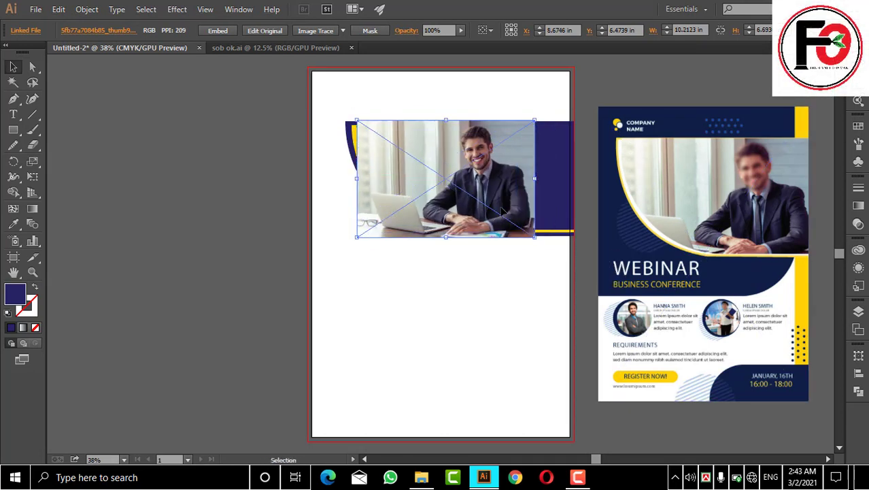
{"action": "left_click_drag", "start_coordinate": [535, 179], "coordinate": [574, 178]}
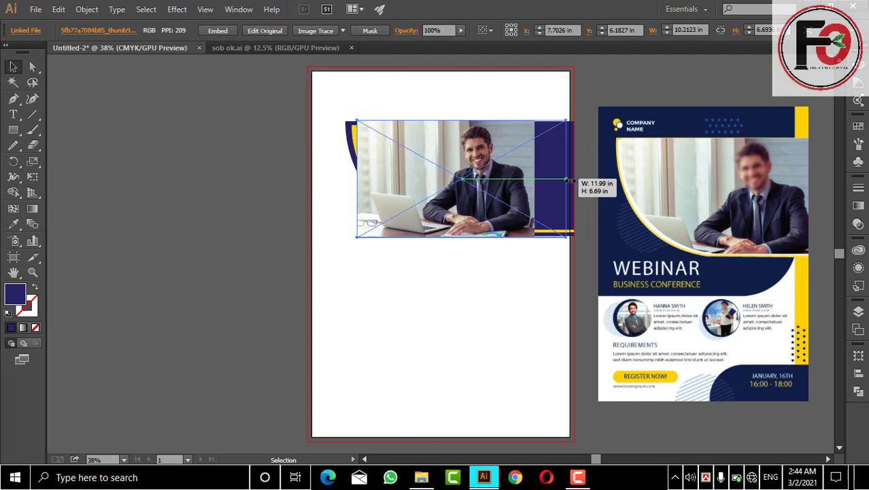
{"action": "mouse_move", "coordinate": [465, 237]}
{"action": "left_mouse_down"}
{"action": "mouse_move", "coordinate": [466, 245]}
{"action": "mouse_move", "coordinate": [476, 237]}
{"action": "left_mouse_up"}
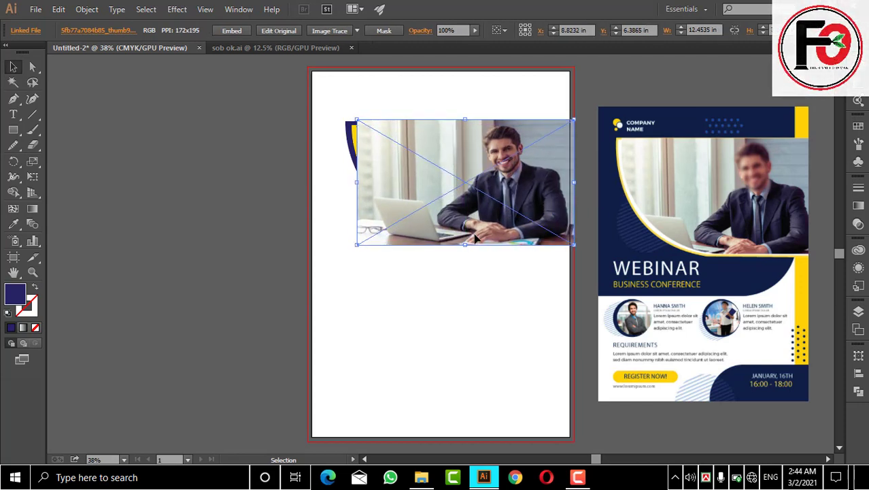
Step: Send the photo behind the banner, clip it inside the curved shape, and move the group up
{"action": "right_click", "coordinate": [474, 196]}
{"action": "mouse_move", "coordinate": [508, 262]}
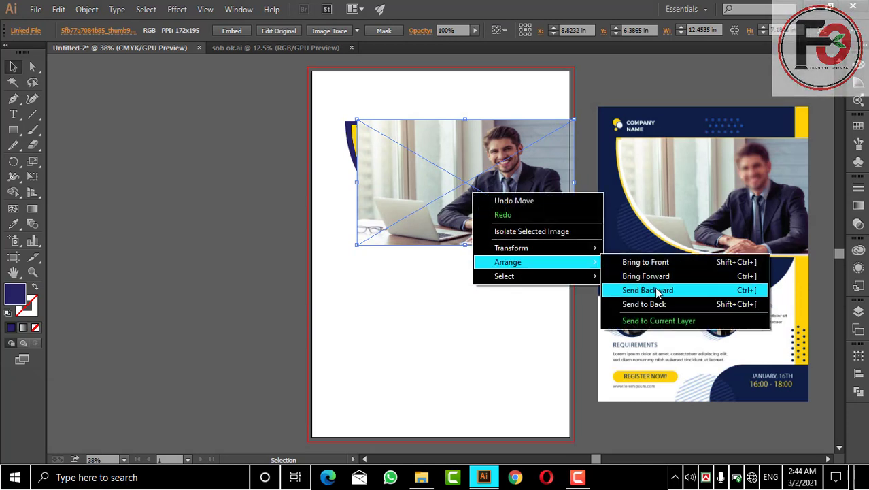
{"action": "left_click", "coordinate": [655, 290]}
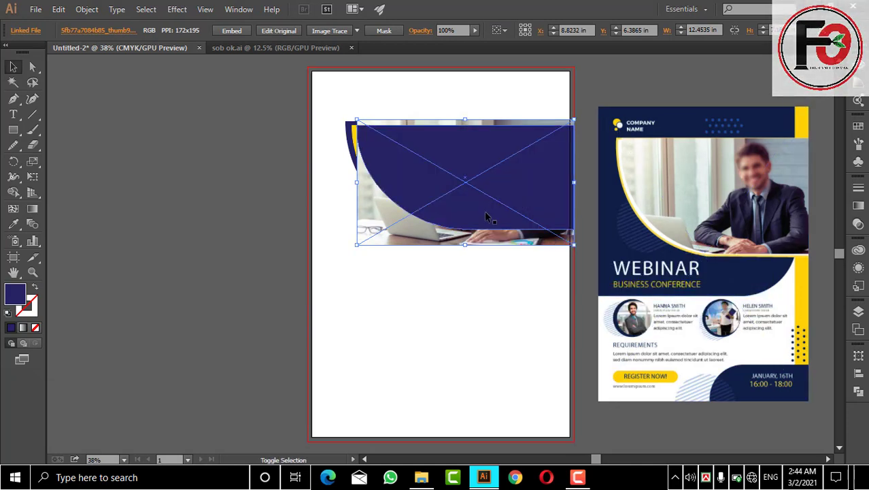
{"action": "left_click", "coordinate": [485, 216], "text": "shift"}
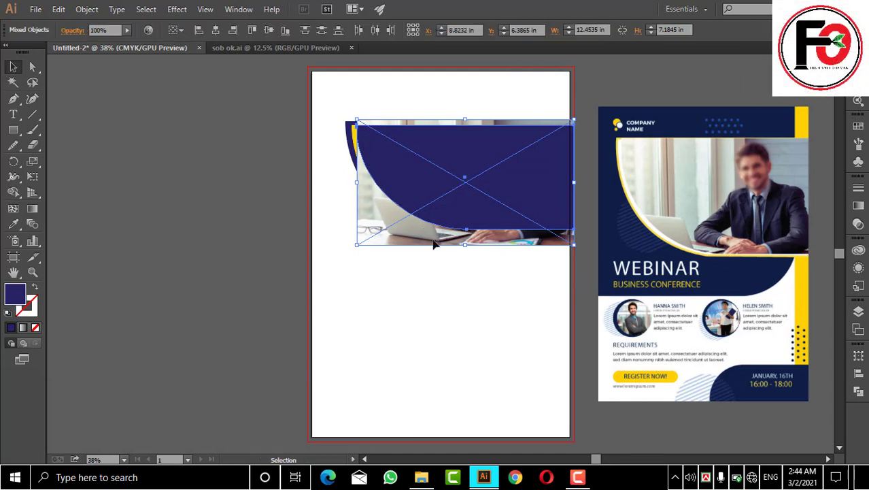
{"action": "right_click", "coordinate": [448, 221]}
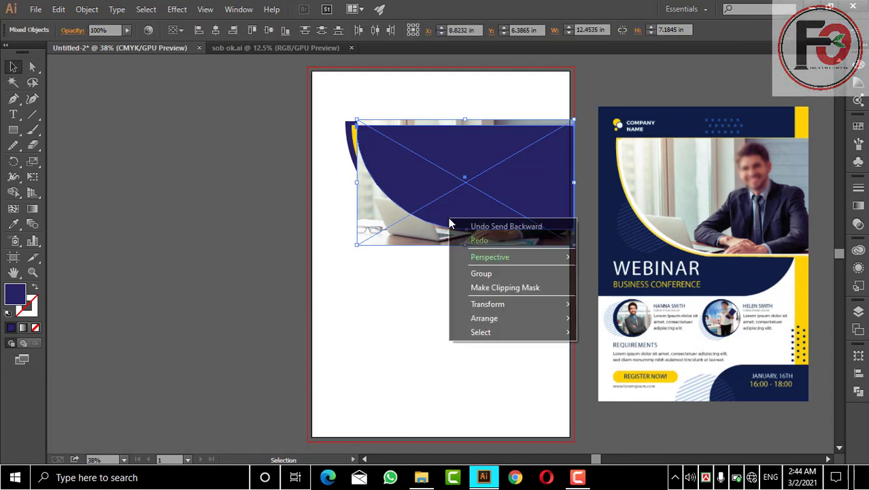
{"action": "left_click", "coordinate": [475, 286]}
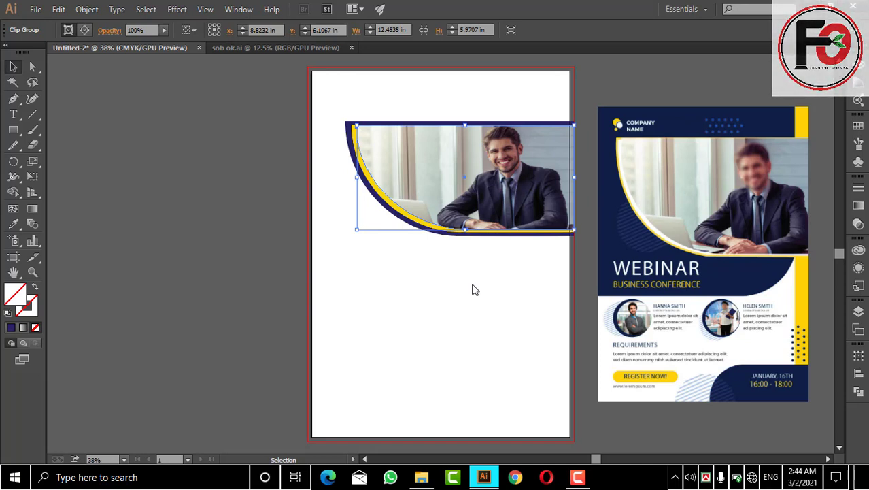
{"action": "left_click", "coordinate": [419, 293]}
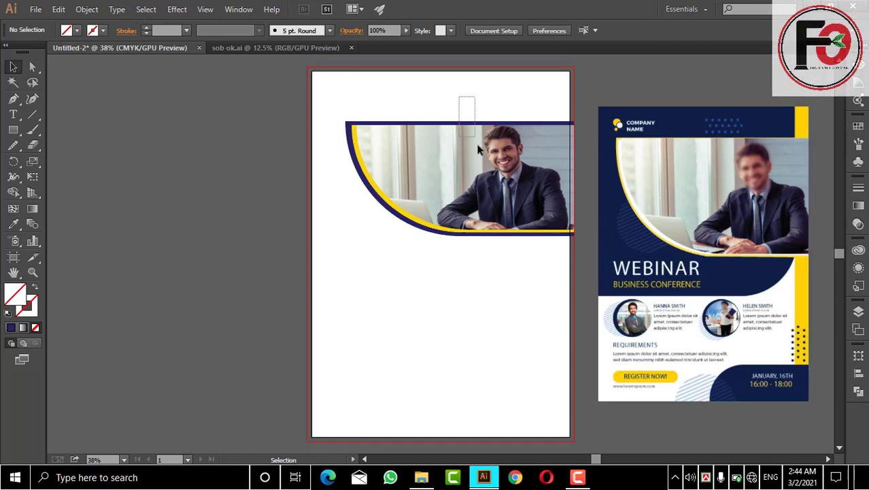
{"action": "mouse_move", "coordinate": [458, 94]}
{"action": "left_mouse_down"}
{"action": "mouse_move", "coordinate": [473, 121]}
{"action": "mouse_move", "coordinate": [460, 107]}
{"action": "left_mouse_up"}
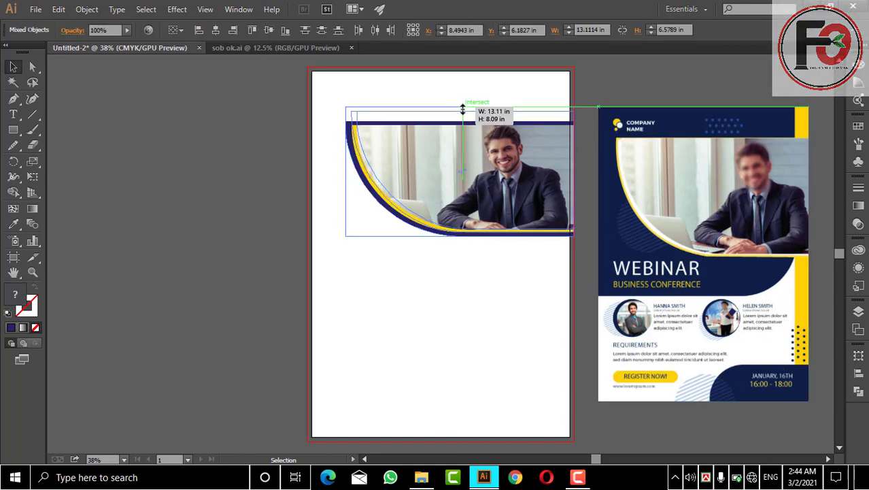
{"action": "left_click", "coordinate": [474, 297]}
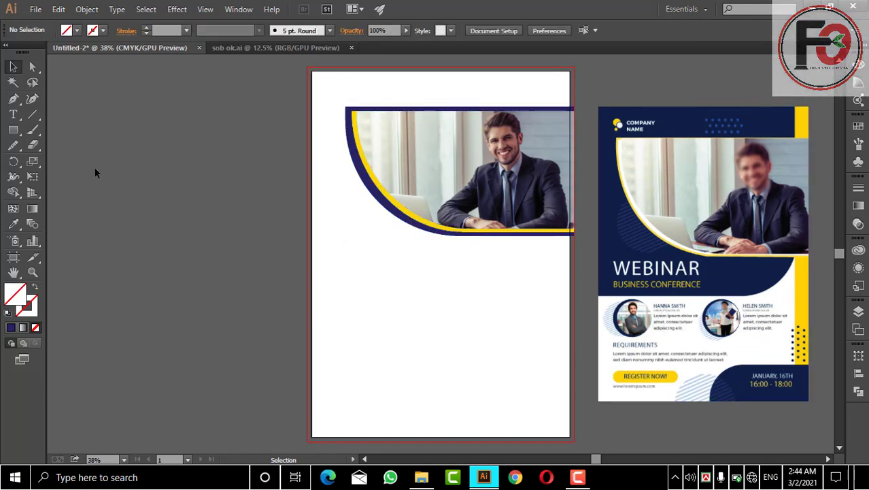
Step: Draw a navy-filled circle below the banner on the left and shrink it slightly
{"action": "left_click_drag", "start_coordinate": [10, 133], "coordinate": [64, 163]}
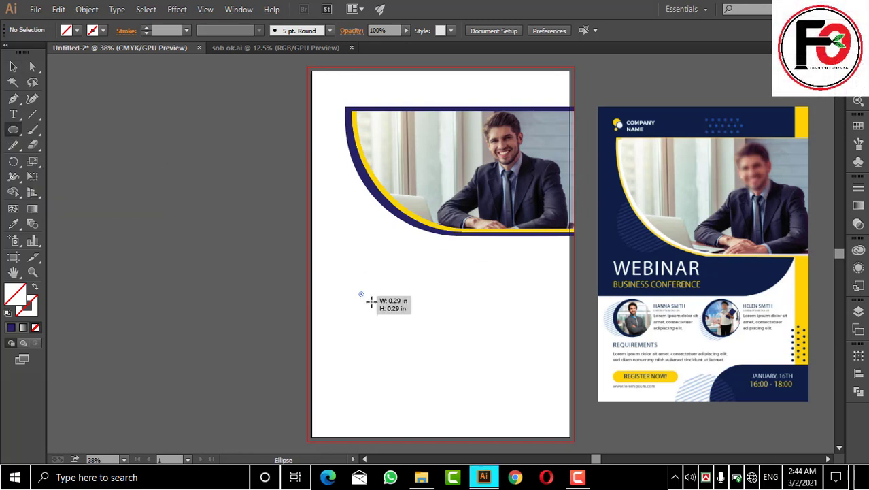
{"action": "left_click_drag", "start_coordinate": [361, 294], "coordinate": [391, 324]}
{"action": "left_click", "coordinate": [13, 66]}
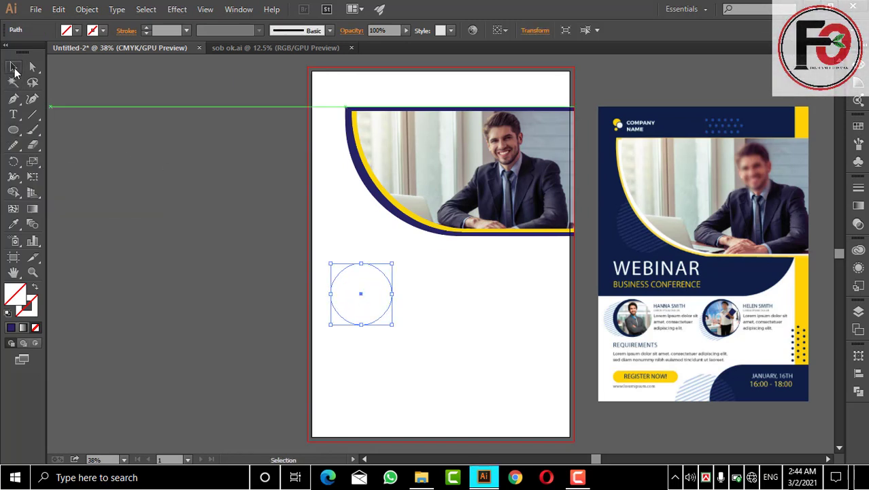
{"action": "left_click", "coordinate": [77, 31]}
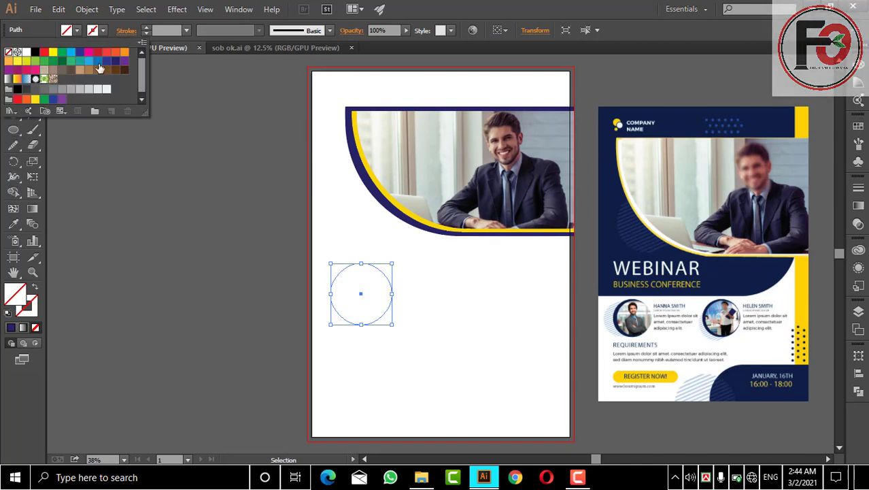
{"action": "left_click", "coordinate": [111, 58]}
{"action": "left_click", "coordinate": [151, 194]}
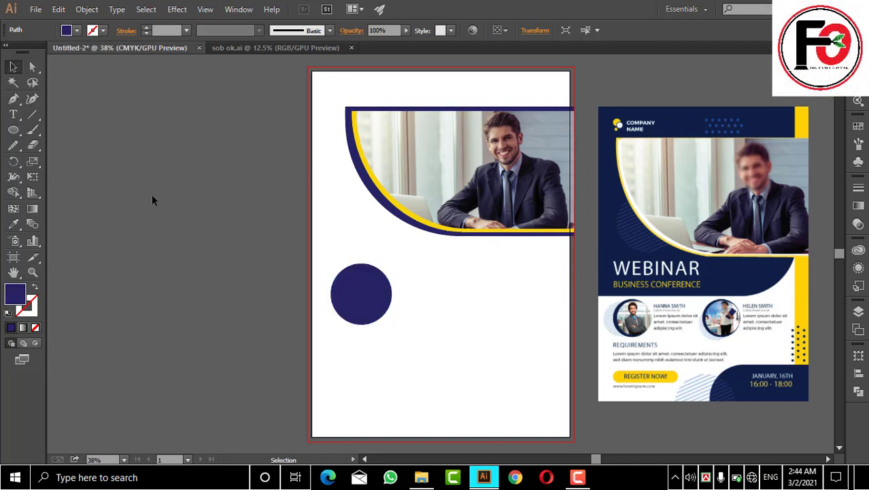
{"action": "left_click", "coordinate": [352, 299]}
{"action": "left_click_drag", "start_coordinate": [391, 325], "coordinate": [387, 321]}
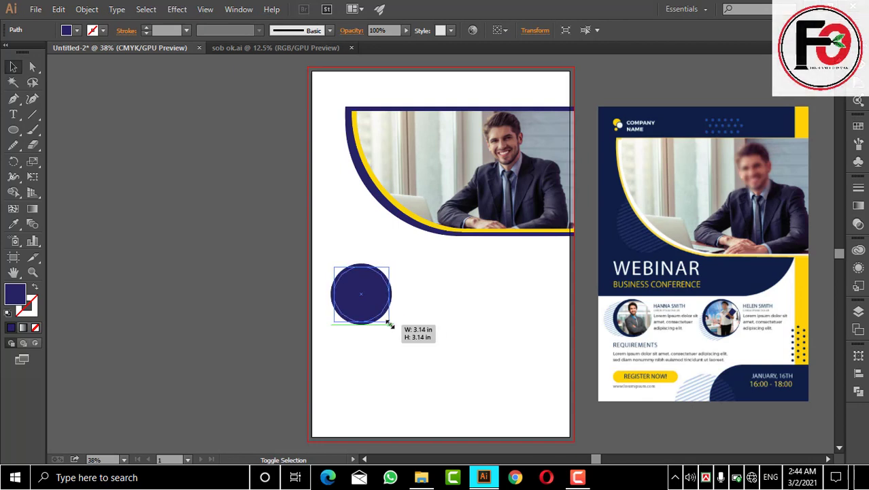
{"action": "left_click", "coordinate": [383, 343]}
Step: Duplicate the navy circle slightly offset and turn the copy white, leaving a navy crescent
{"action": "mouse_move", "coordinate": [364, 294]}
{"action": "left_mouse_down"}
{"action": "mouse_move", "coordinate": [398, 300]}
{"action": "mouse_move", "coordinate": [368, 296]}
{"action": "left_mouse_up"}
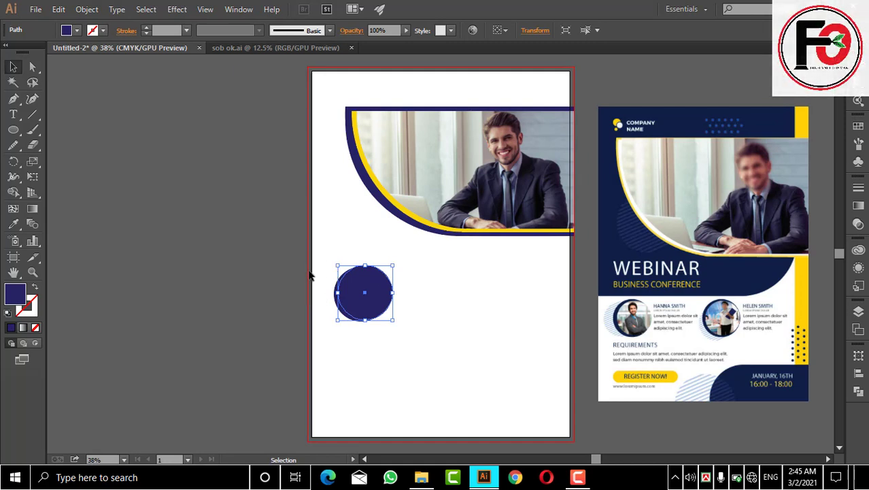
{"action": "left_click", "coordinate": [13, 223]}
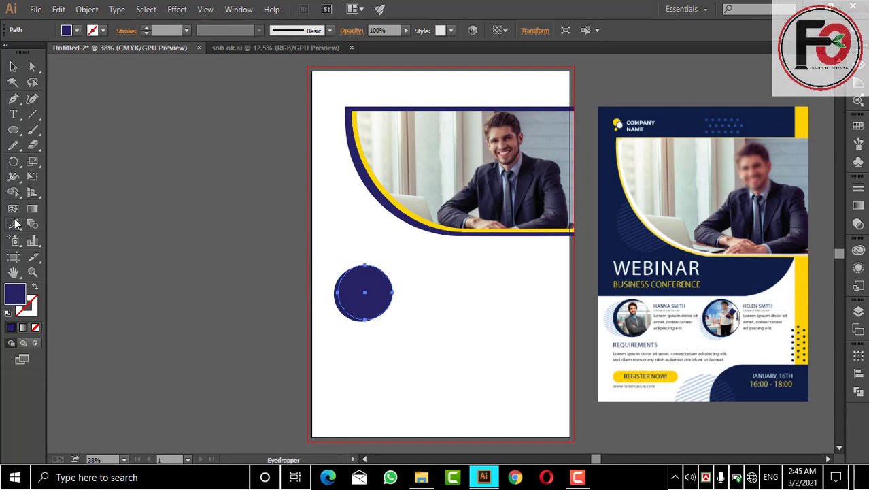
{"action": "left_click", "coordinate": [360, 211]}
{"action": "key", "text": "v"}
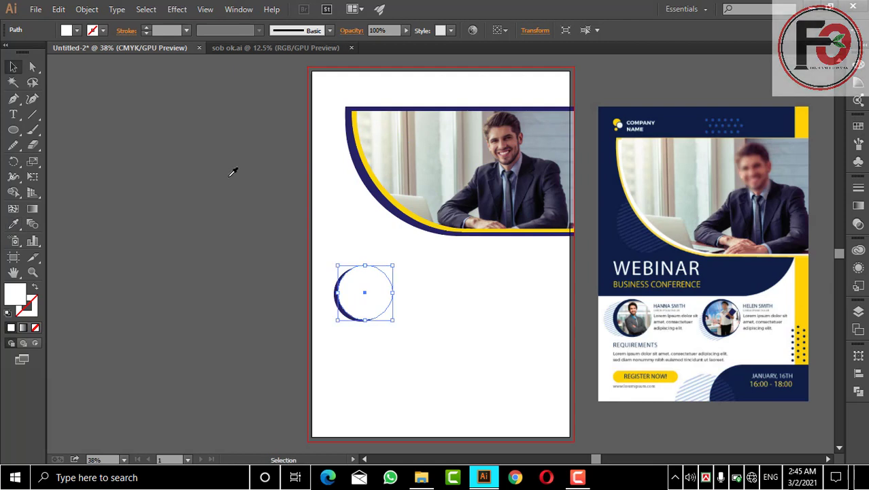
Step: Copy the white circle and navy crescent pair straight across to the right
{"action": "left_click", "coordinate": [378, 307], "text": "shift"}
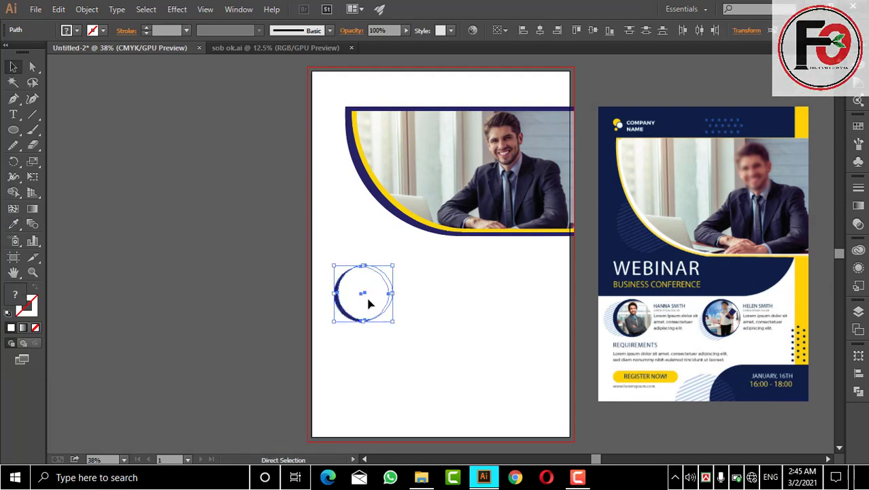
{"action": "left_click_drag", "start_coordinate": [371, 304], "coordinate": [497, 304]}
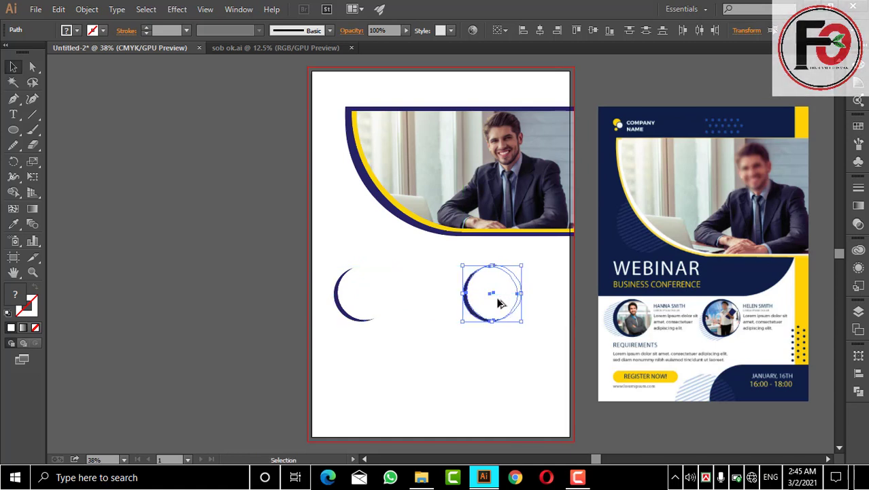
{"action": "left_click", "coordinate": [442, 345]}
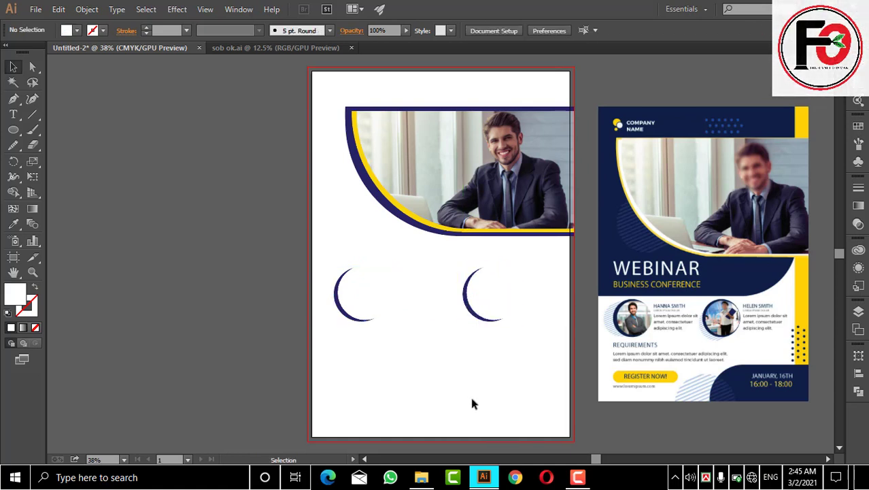
{"action": "left_click", "coordinate": [421, 477]}
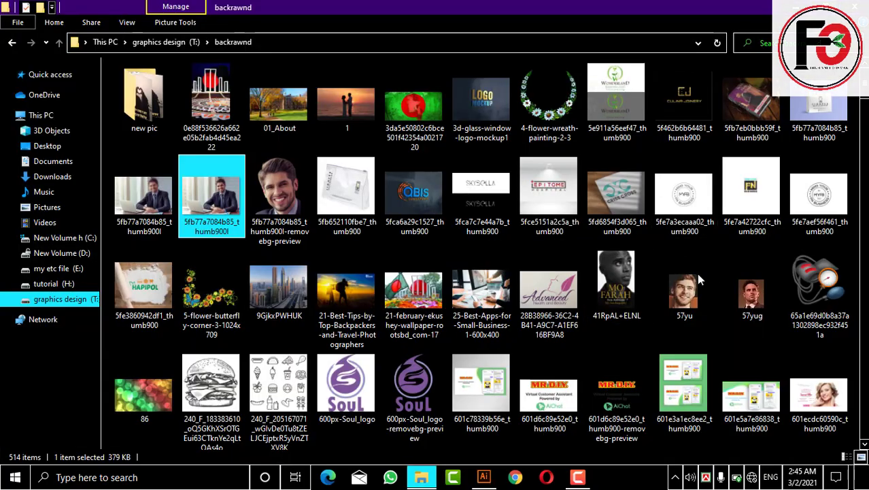
Step: Select images (5), images (3) and images (4) in backrawnd and drag them to Illustrator
{"action": "left_click_drag", "start_coordinate": [865, 81], "coordinate": [864, 199]}
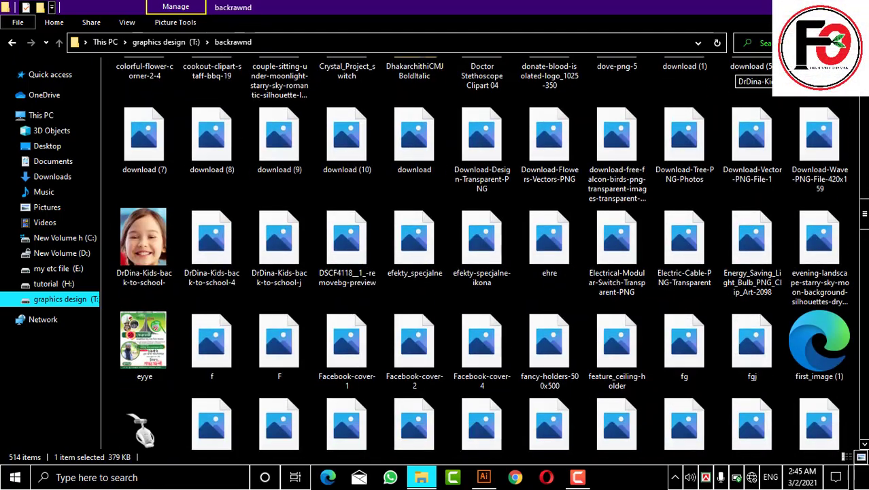
{"action": "left_click_drag", "start_coordinate": [863, 199], "coordinate": [865, 333]}
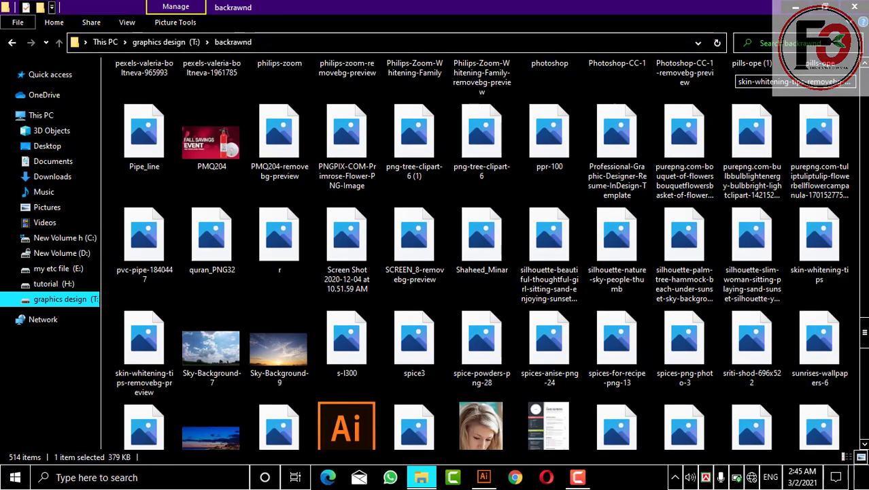
{"action": "scroll", "coordinate": [492, 253], "scroll_direction": "down", "scroll_amount": 3}
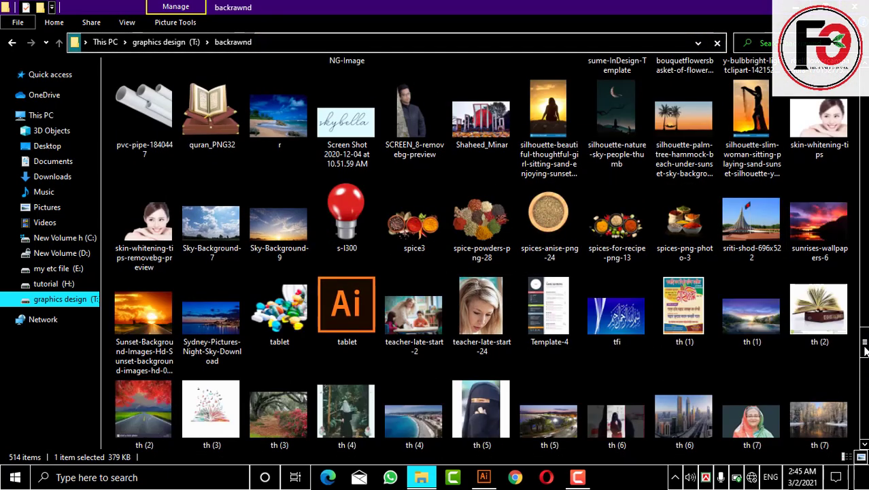
{"action": "left_click_drag", "start_coordinate": [865, 349], "coordinate": [865, 378]}
{"action": "scroll", "coordinate": [865, 379], "scroll_direction": "down", "scroll_amount": 3}
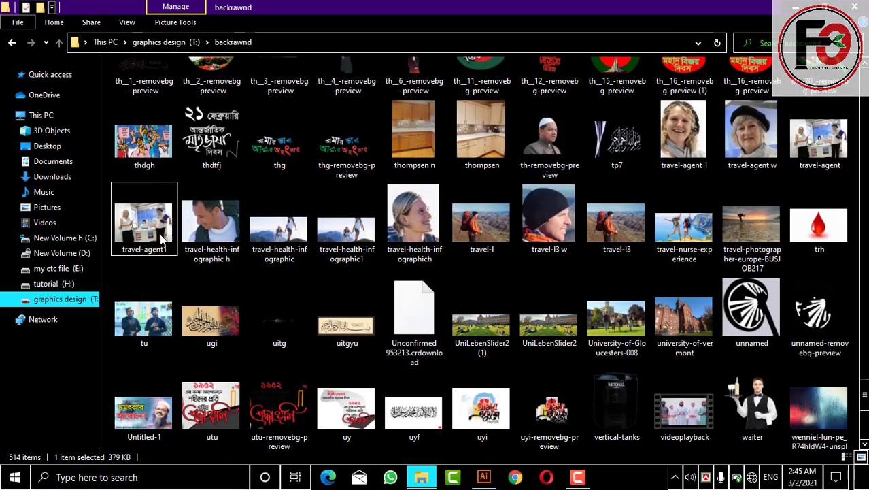
{"action": "left_click", "coordinate": [162, 238]}
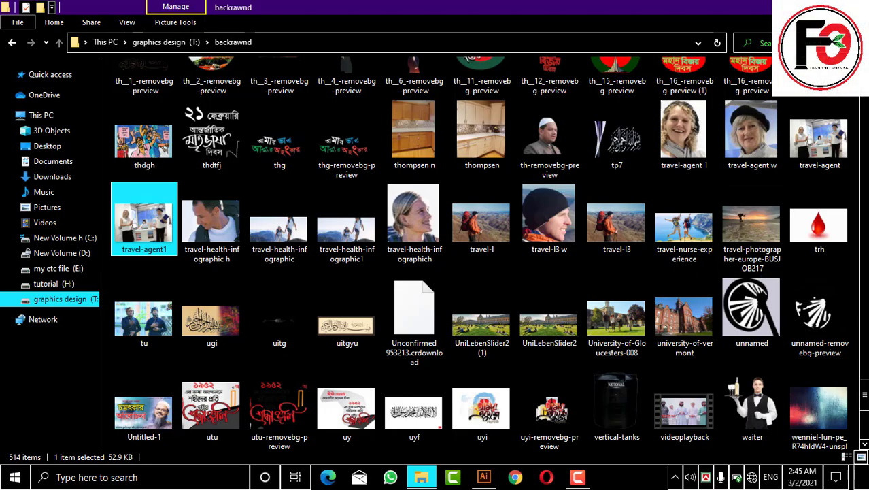
{"action": "left_click_drag", "start_coordinate": [865, 397], "coordinate": [865, 257]}
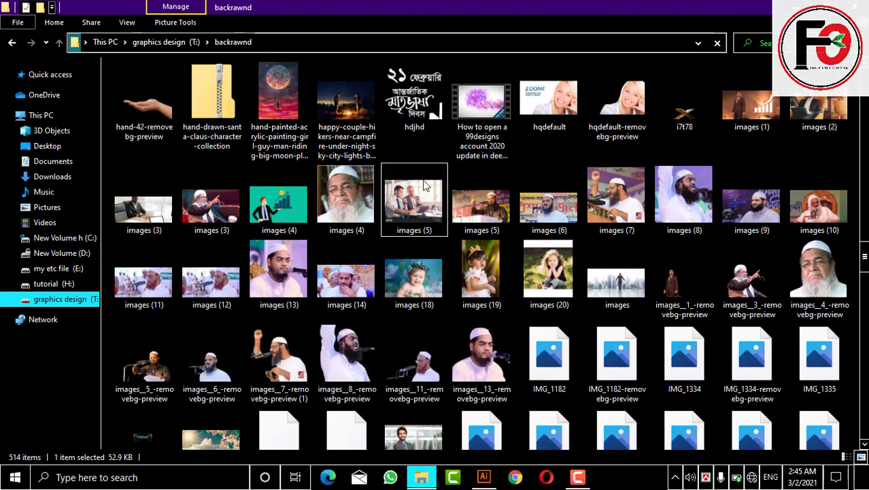
{"action": "left_click", "coordinate": [403, 199]}
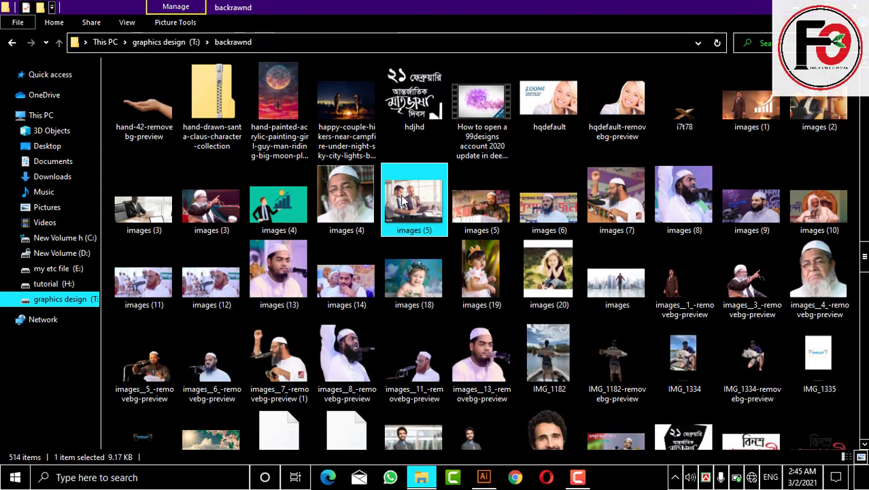
{"action": "left_click", "coordinate": [144, 208], "text": "ctrl"}
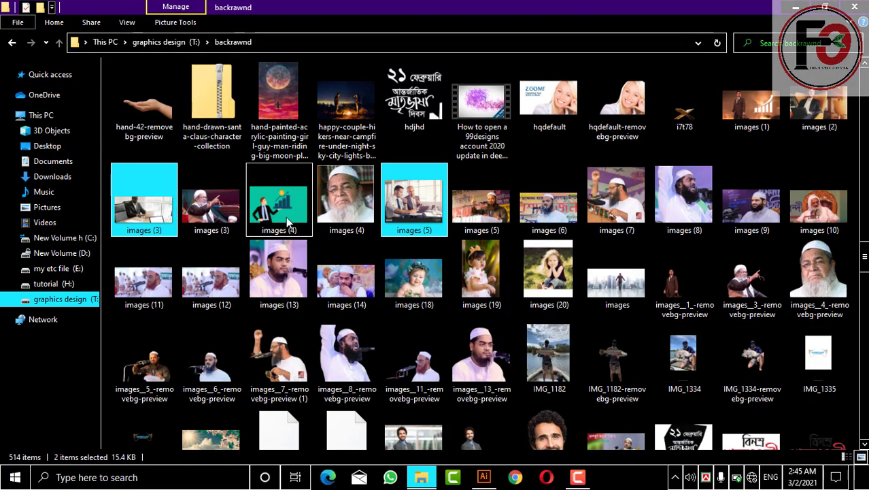
{"action": "mouse_move", "coordinate": [280, 212]}
{"action": "left_mouse_down"}
{"action": "mouse_move", "coordinate": [433, 414]}
{"action": "mouse_move", "coordinate": [307, 272]}
{"action": "left_mouse_up"}
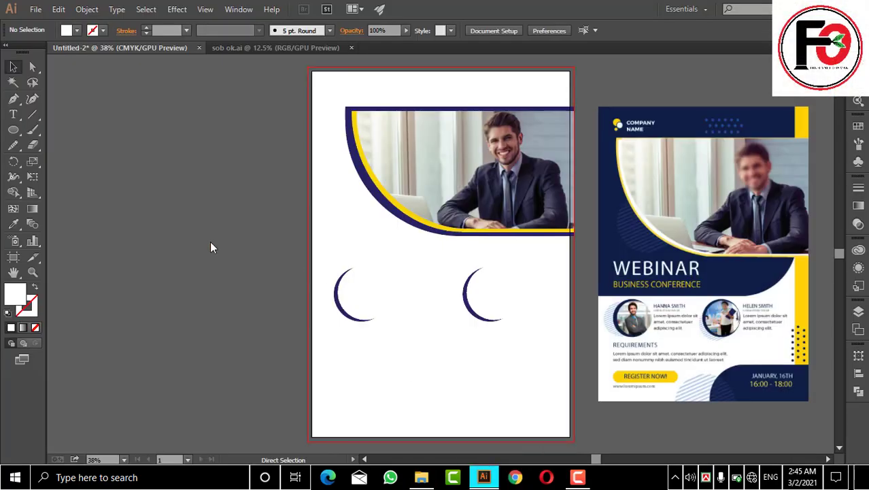
Step: Place the loaded photos, putting images (3) over the left circle and sending it behind
{"action": "left_click_drag", "start_coordinate": [210, 241], "coordinate": [210, 240]}
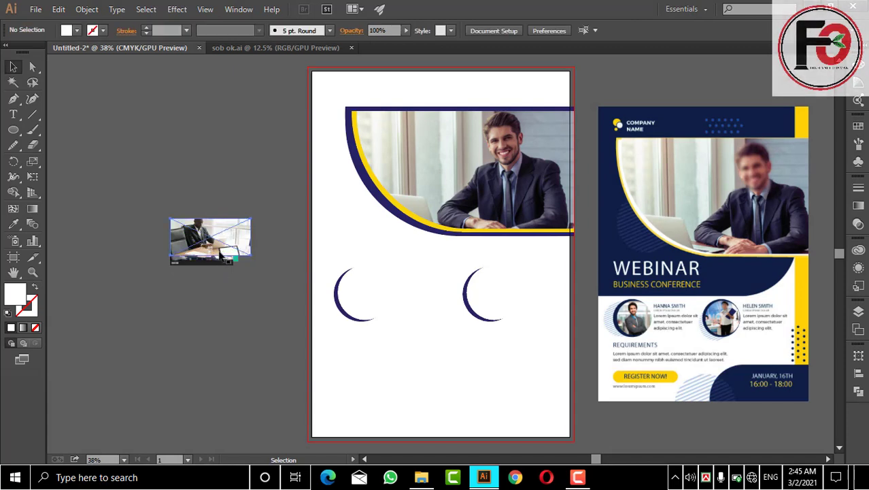
{"action": "left_click", "coordinate": [228, 257]}
{"action": "mouse_move", "coordinate": [263, 356]}
{"action": "left_mouse_down"}
{"action": "mouse_move", "coordinate": [248, 351]}
{"action": "mouse_move", "coordinate": [264, 361]}
{"action": "mouse_move", "coordinate": [367, 305]}
{"action": "mouse_move", "coordinate": [371, 294]}
{"action": "mouse_move", "coordinate": [413, 319]}
{"action": "mouse_move", "coordinate": [400, 303]}
{"action": "mouse_move", "coordinate": [387, 303]}
{"action": "left_mouse_up"}
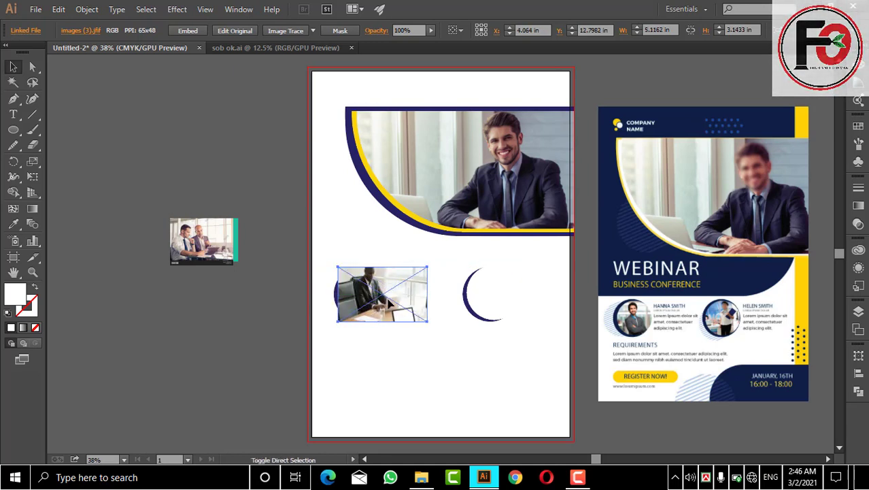
{"action": "key", "text": "ctrl+bracketleft"}
Step: Clip images (3) inside the left circle with Make Clipping Mask
{"action": "right_click", "coordinate": [367, 310]}
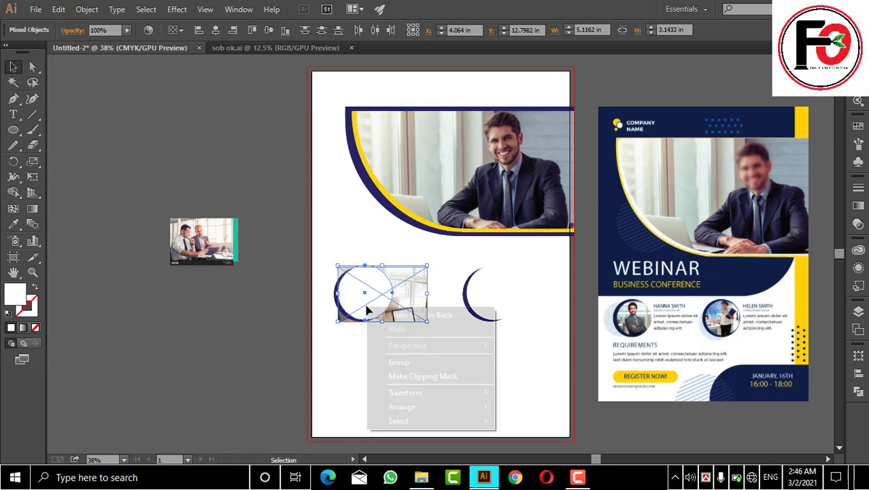
{"action": "left_click", "coordinate": [393, 374]}
{"action": "left_click", "coordinate": [356, 368]}
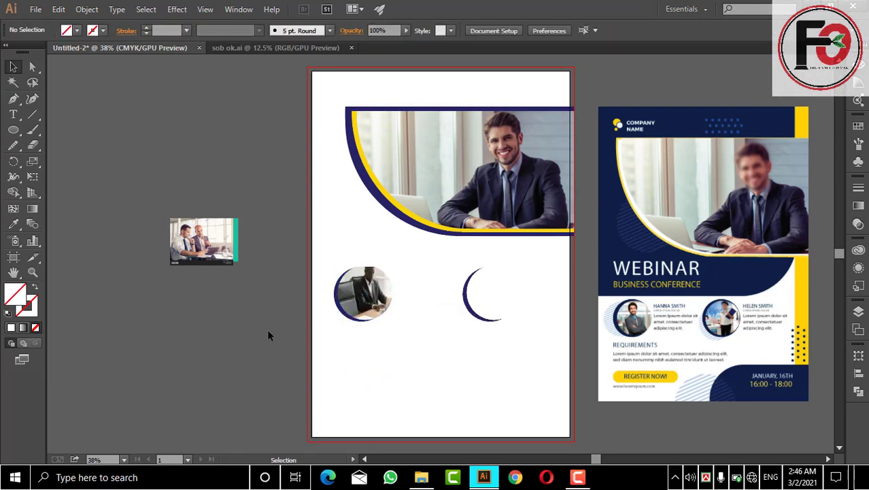
Step: Move images (5) over the right circle, send it to back, and clip it inside the circle
{"action": "mouse_move", "coordinate": [217, 242]}
{"action": "left_mouse_down"}
{"action": "mouse_move", "coordinate": [234, 312]}
{"action": "mouse_move", "coordinate": [515, 297]}
{"action": "mouse_move", "coordinate": [500, 321]}
{"action": "left_mouse_up"}
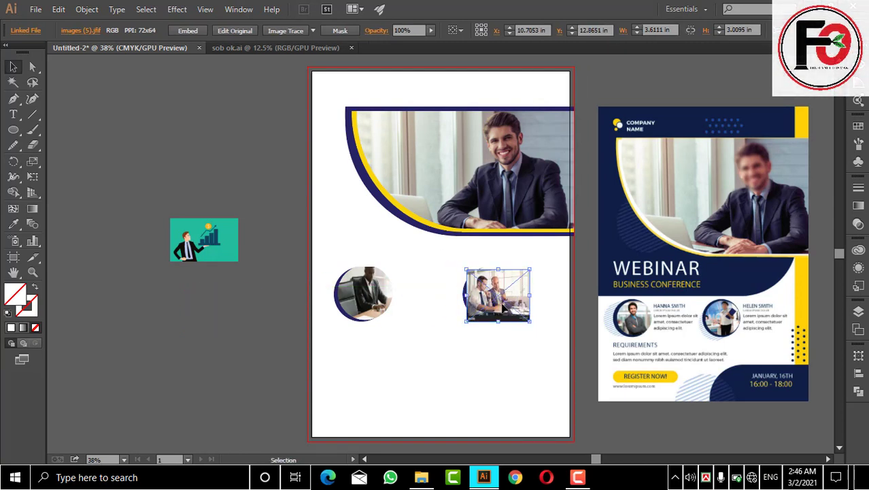
{"action": "key", "text": "Up"}
{"action": "key", "text": "Up"}
{"action": "key", "text": "Up"}
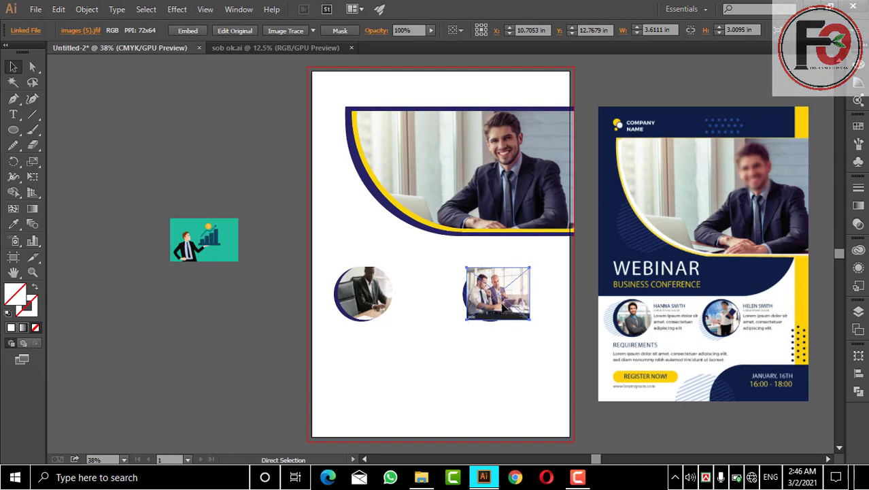
{"action": "right_click", "coordinate": [505, 311]}
{"action": "mouse_move", "coordinate": [537, 374]}
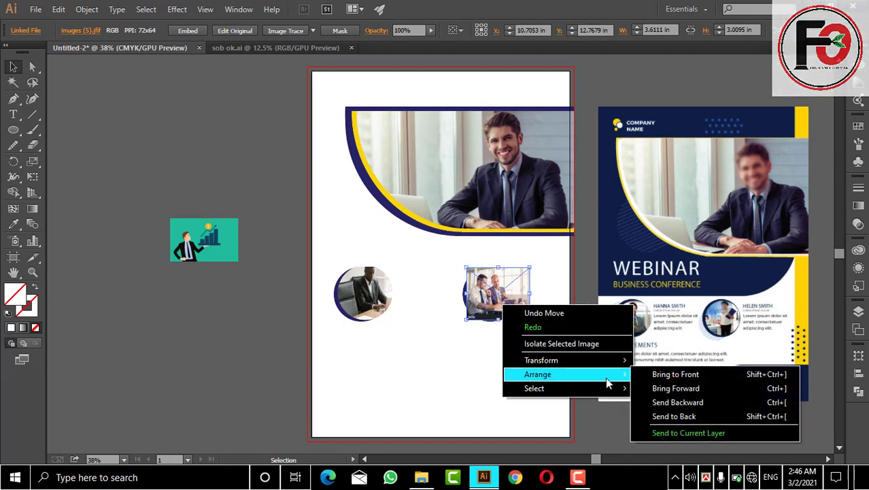
{"action": "left_click", "coordinate": [667, 404]}
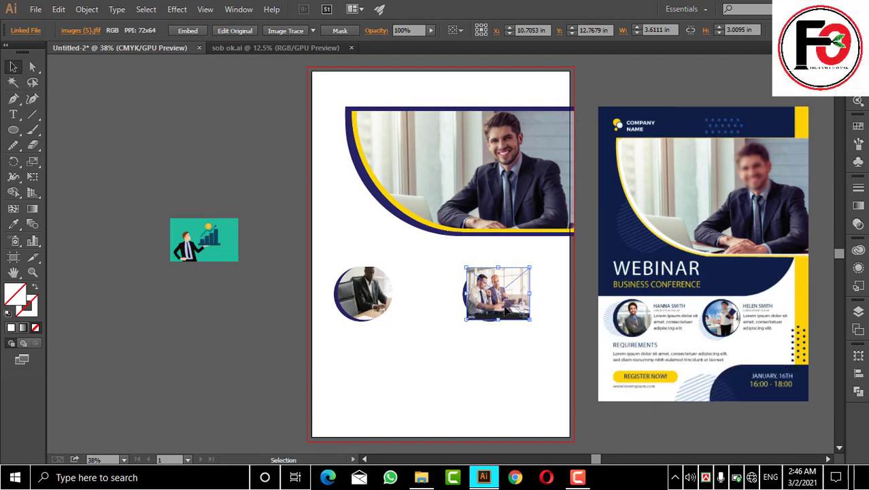
{"action": "right_click", "coordinate": [506, 311]}
{"action": "left_click", "coordinate": [680, 416]}
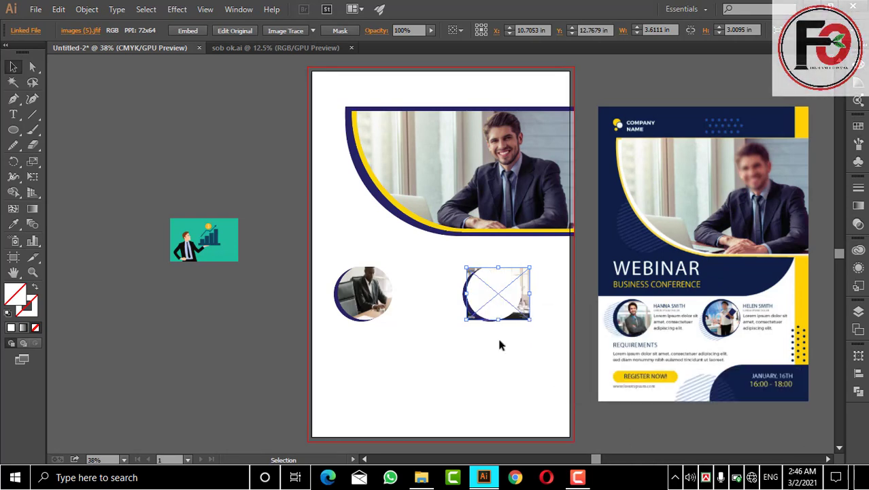
{"action": "left_click", "coordinate": [493, 305], "text": "shift"}
{"action": "right_click", "coordinate": [488, 278]}
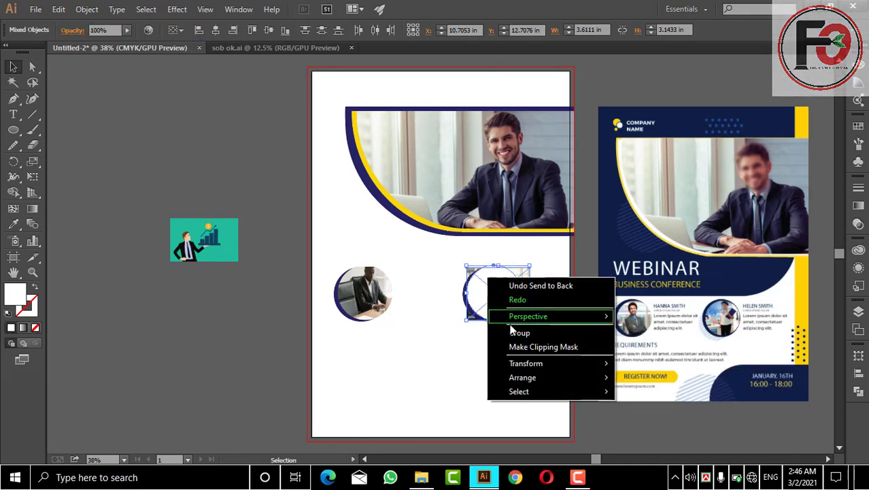
{"action": "left_click", "coordinate": [520, 348]}
{"action": "left_click", "coordinate": [462, 361]}
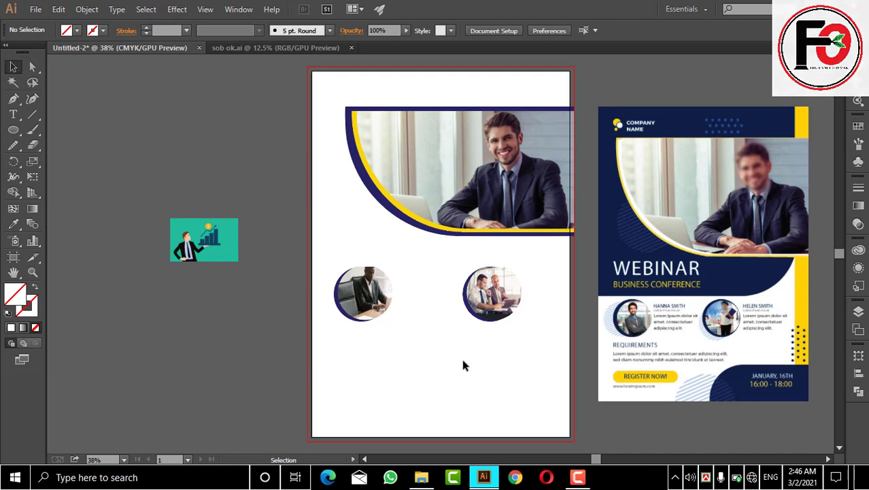
Step: Shrink the right round photo, scale both photos down together, and move the left one further left
{"action": "mouse_move", "coordinate": [346, 249]}
{"action": "left_mouse_down"}
{"action": "mouse_move", "coordinate": [392, 327]}
{"action": "mouse_move", "coordinate": [390, 318]}
{"action": "left_mouse_up"}
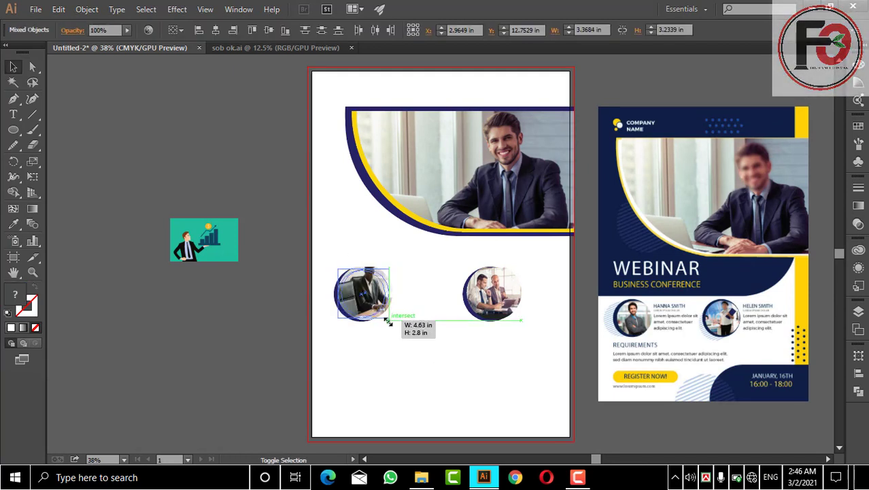
{"action": "left_click", "coordinate": [400, 340]}
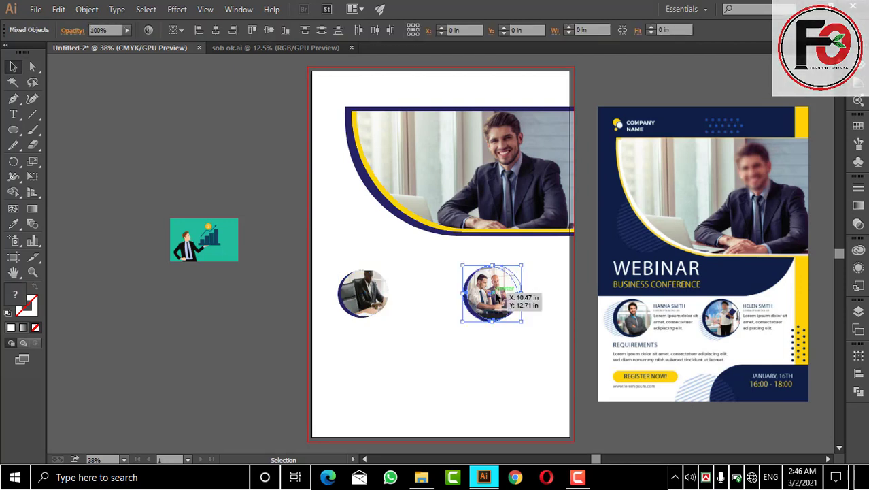
{"action": "left_click", "coordinate": [493, 299]}
{"action": "left_click_drag", "start_coordinate": [522, 321], "coordinate": [517, 317]}
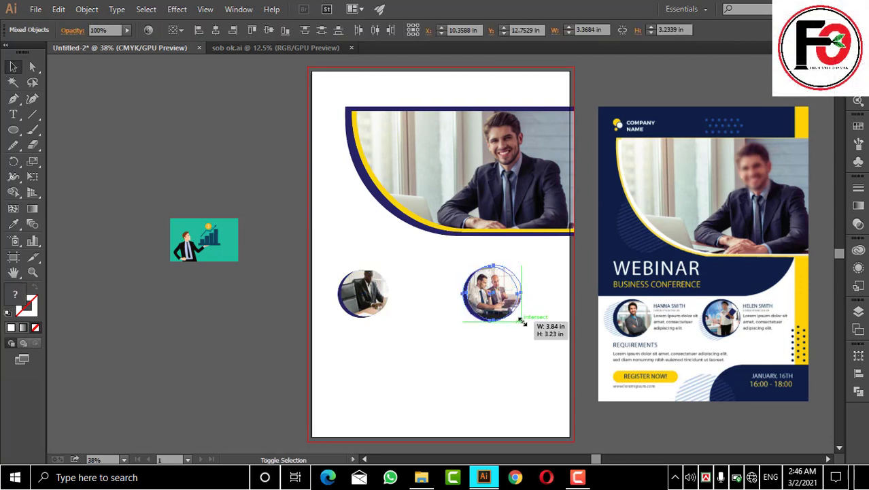
{"action": "left_click", "coordinate": [510, 340]}
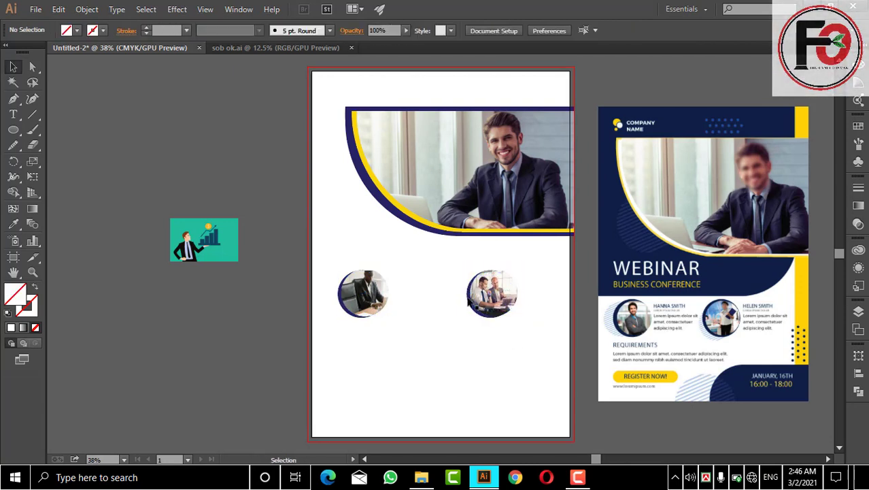
{"action": "left_click", "coordinate": [499, 307]}
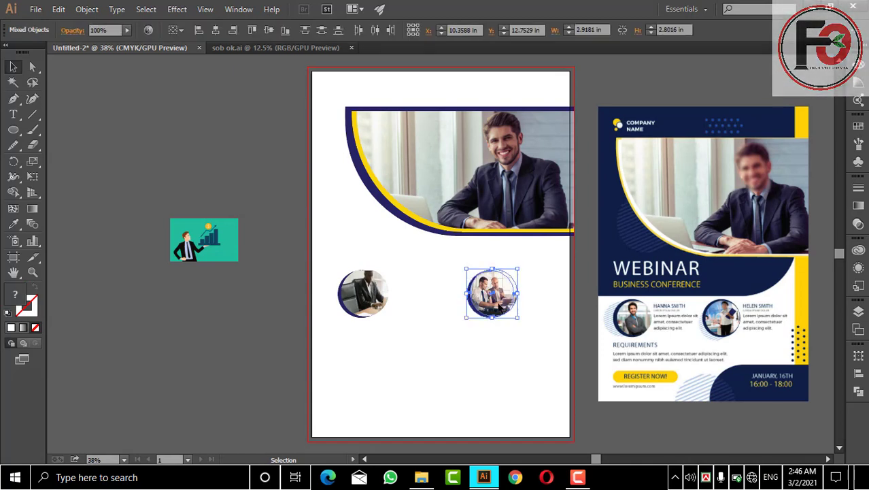
{"action": "left_click", "coordinate": [420, 340]}
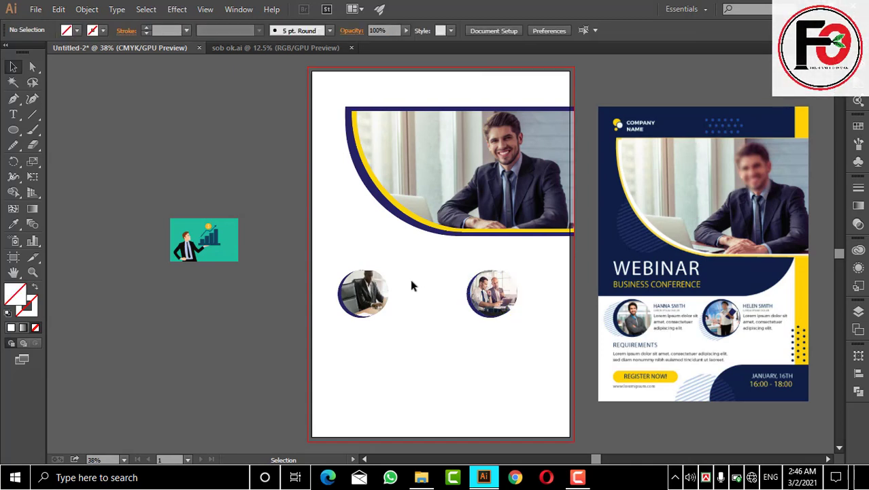
{"action": "mouse_move", "coordinate": [410, 284]}
{"action": "left_mouse_down"}
{"action": "mouse_move", "coordinate": [316, 266]}
{"action": "mouse_move", "coordinate": [505, 312]}
{"action": "mouse_move", "coordinate": [522, 332]}
{"action": "mouse_move", "coordinate": [500, 313]}
{"action": "left_mouse_up"}
{"action": "left_click", "coordinate": [423, 304]}
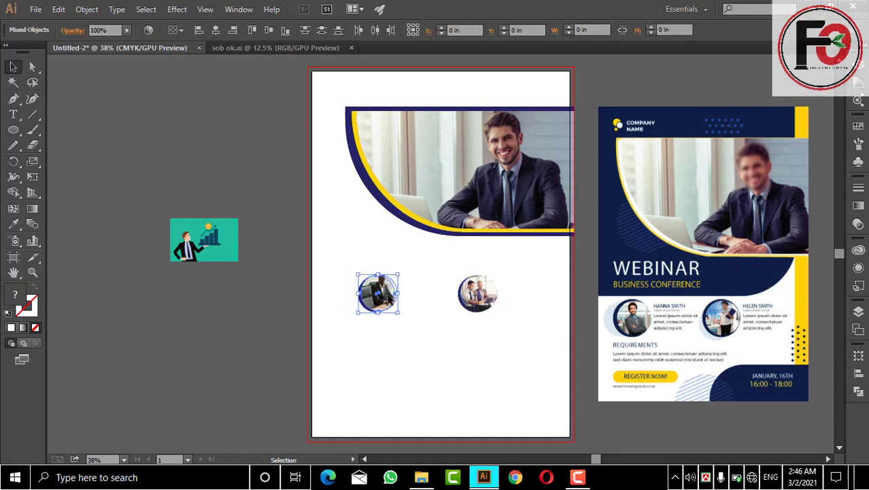
{"action": "left_click_drag", "start_coordinate": [386, 297], "coordinate": [362, 294]}
Step: Group the parts of the right circular speaker photo with Ctrl+G
{"action": "left_click", "coordinate": [491, 299]}
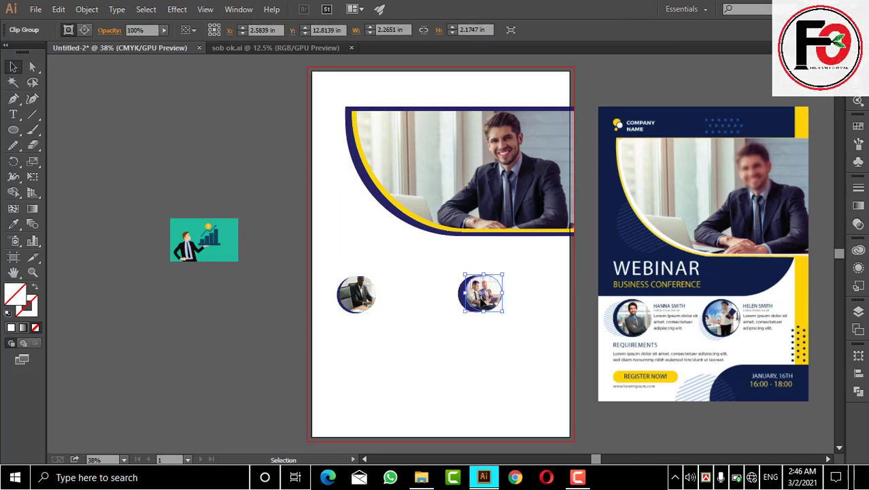
{"action": "key", "text": "ctrl+g"}
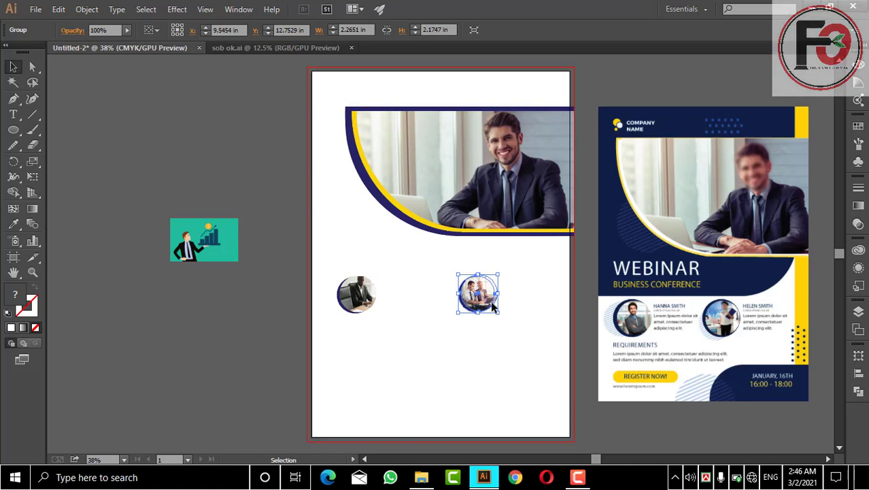
{"action": "left_click", "coordinate": [458, 373]}
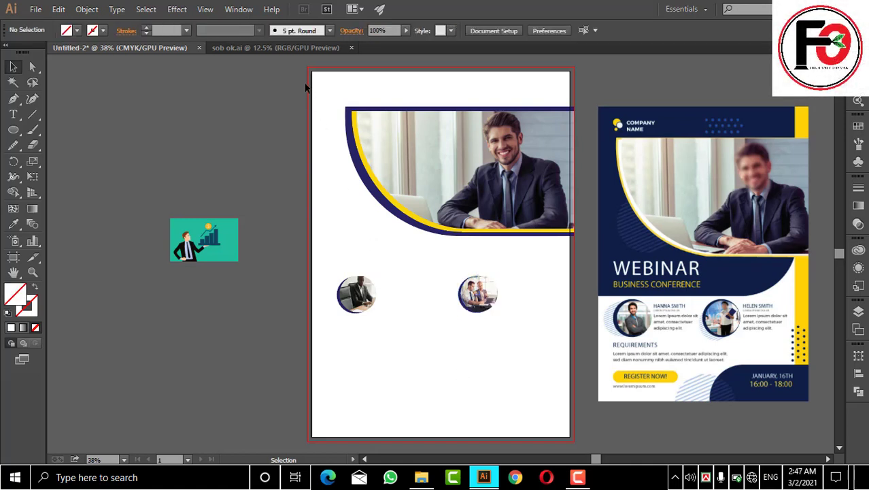
{"action": "left_click", "coordinate": [291, 48]}
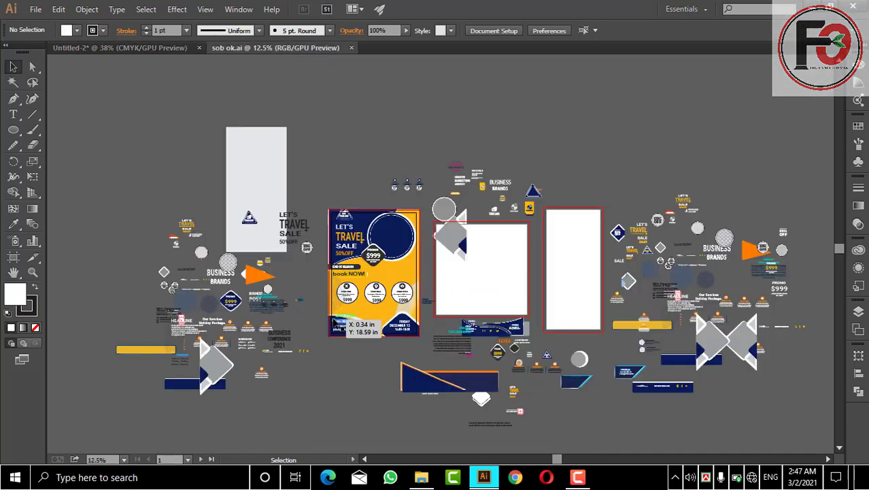
Step: Open flyer-23 from graphics design > web site > picbest via File > Open
{"action": "left_click", "coordinate": [35, 9]}
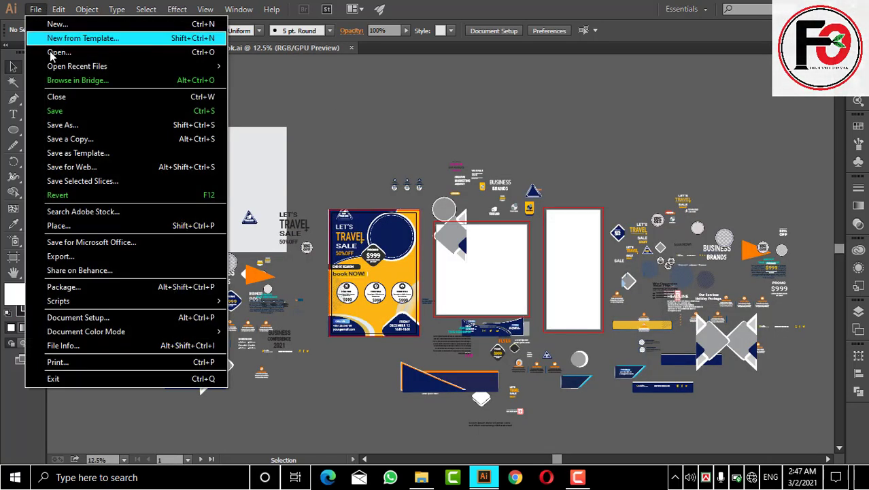
{"action": "left_click", "coordinate": [55, 53]}
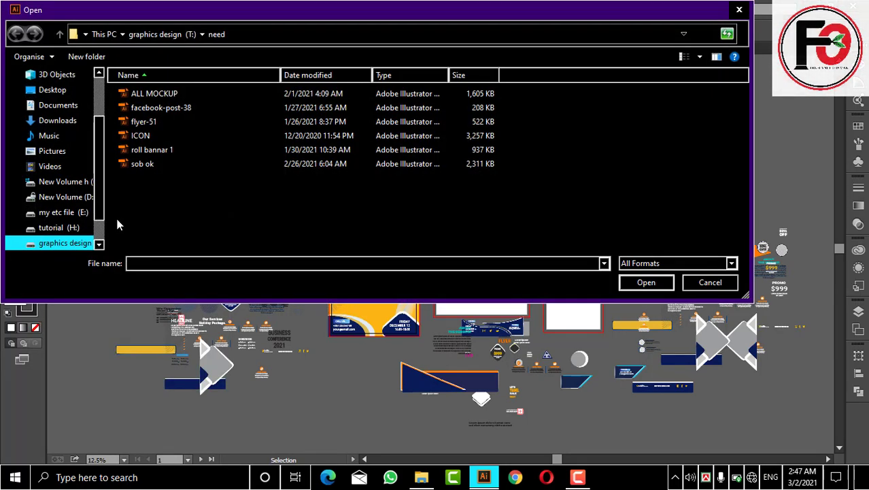
{"action": "left_click", "coordinate": [71, 243]}
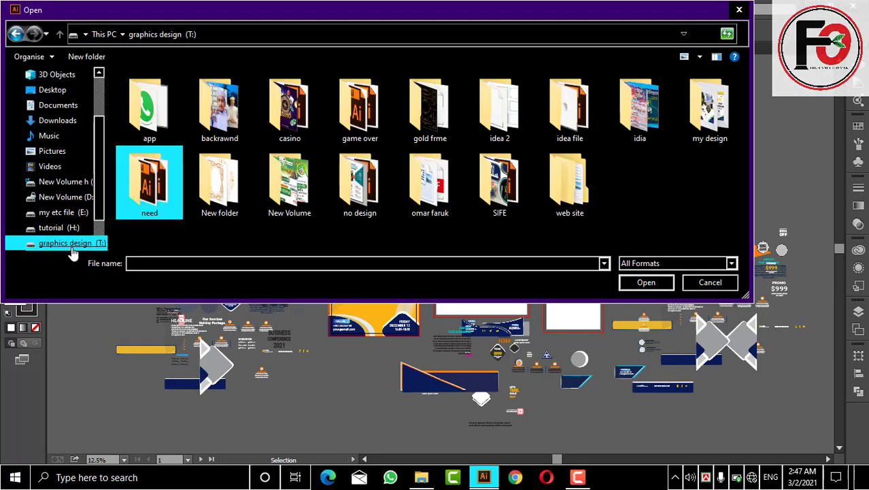
{"action": "double_click", "coordinate": [554, 186]}
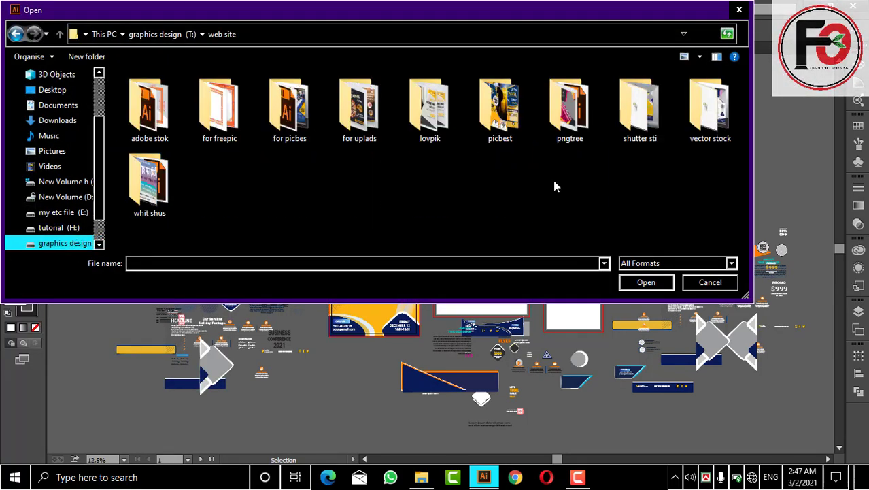
{"action": "double_click", "coordinate": [514, 117]}
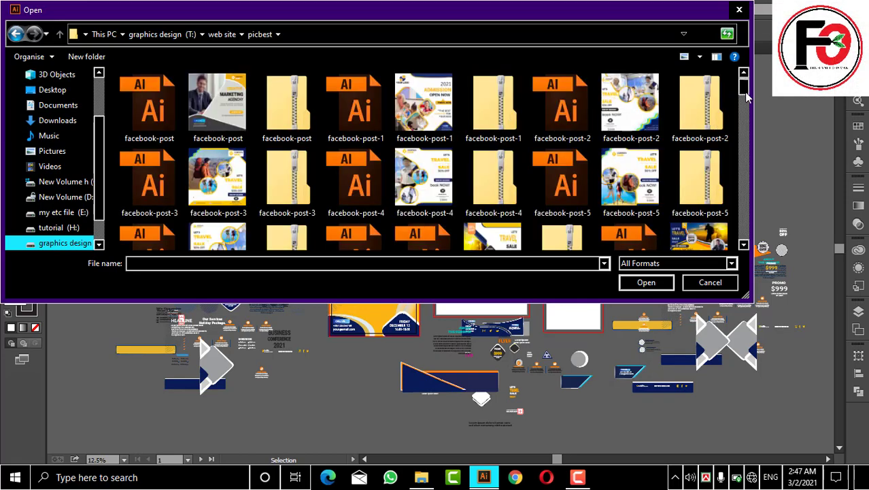
{"action": "mouse_move", "coordinate": [746, 97]}
{"action": "left_mouse_down"}
{"action": "mouse_move", "coordinate": [736, 227]}
{"action": "mouse_move", "coordinate": [741, 158]}
{"action": "left_mouse_up"}
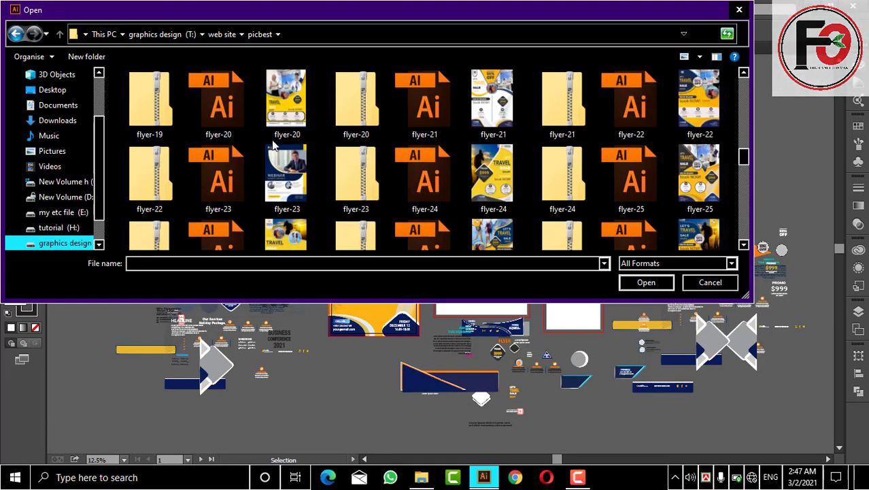
{"action": "double_click", "coordinate": [237, 202]}
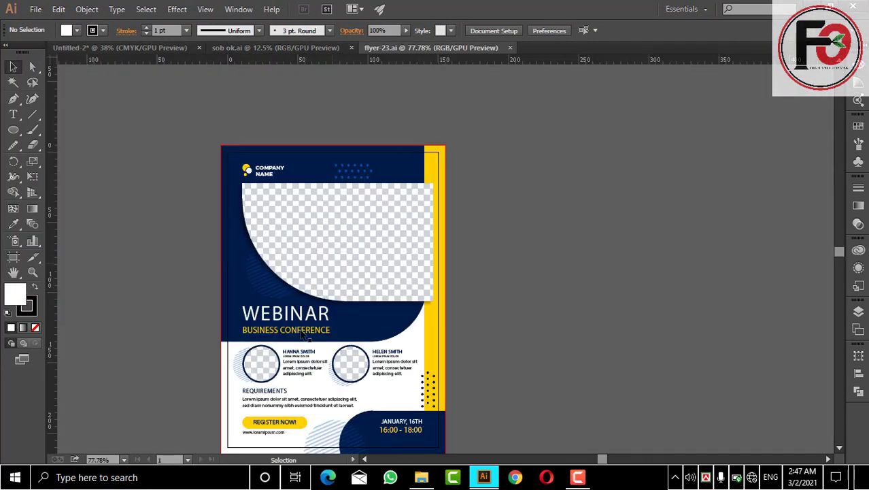
Step: Ungroup the flyer-23 template and then its speaker section
{"action": "left_click", "coordinate": [296, 363]}
{"action": "right_click", "coordinate": [296, 366]}
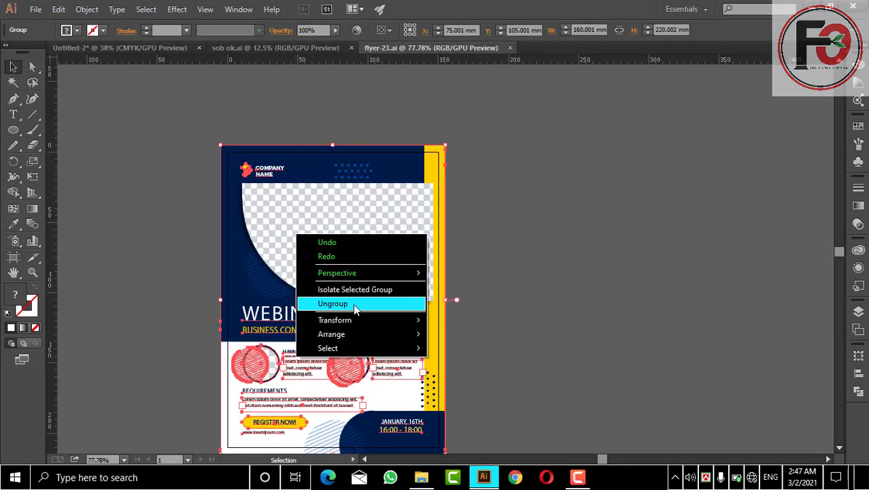
{"action": "left_click", "coordinate": [357, 306]}
{"action": "left_click", "coordinate": [445, 336]}
{"action": "left_click", "coordinate": [303, 359]}
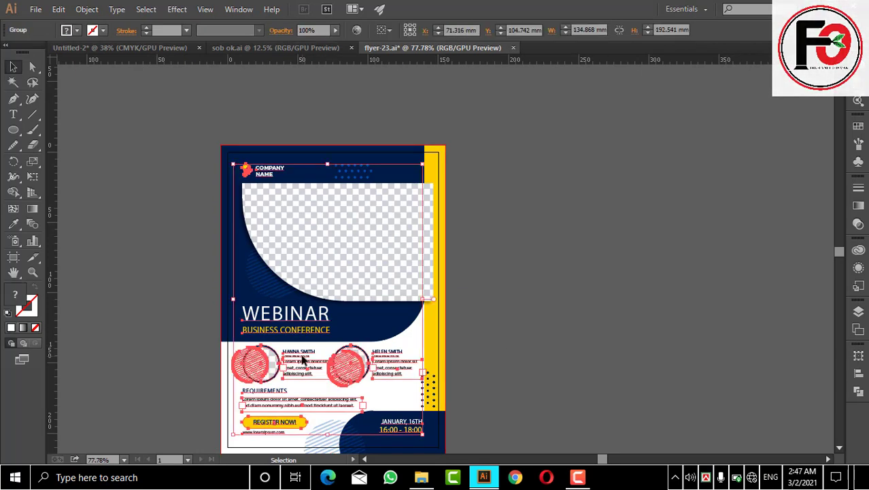
{"action": "right_click", "coordinate": [304, 359]}
{"action": "left_click", "coordinate": [369, 302]}
{"action": "left_click", "coordinate": [504, 355]}
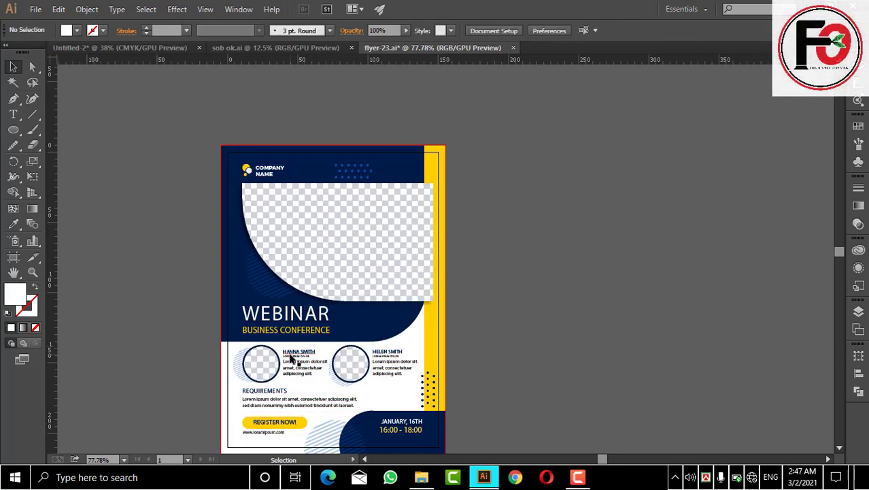
Step: Drag the speaker group into Untitled-2 and scale it to about twice its size
{"action": "left_click", "coordinate": [293, 367]}
{"action": "right_click", "coordinate": [289, 370]}
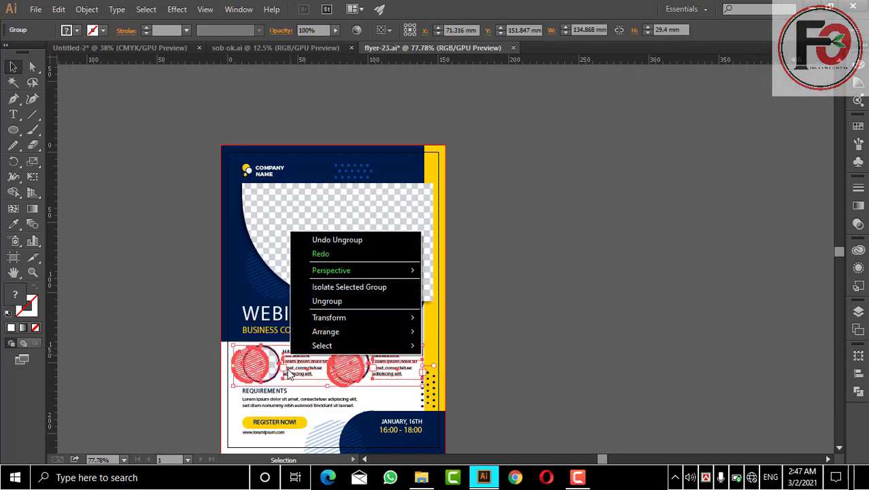
{"action": "mouse_move", "coordinate": [289, 371]}
{"action": "left_mouse_down"}
{"action": "mouse_move", "coordinate": [148, 51]}
{"action": "mouse_move", "coordinate": [164, 168]}
{"action": "mouse_move", "coordinate": [155, 154]}
{"action": "left_mouse_up"}
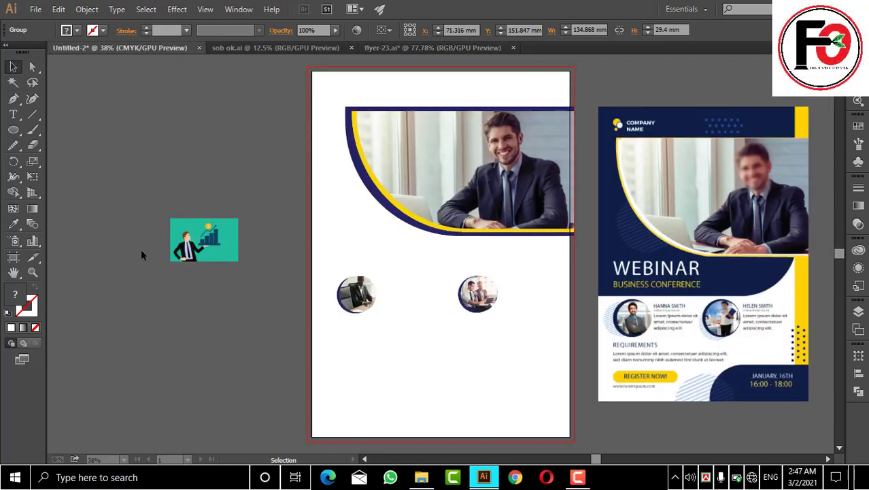
{"action": "left_click", "coordinate": [174, 193]}
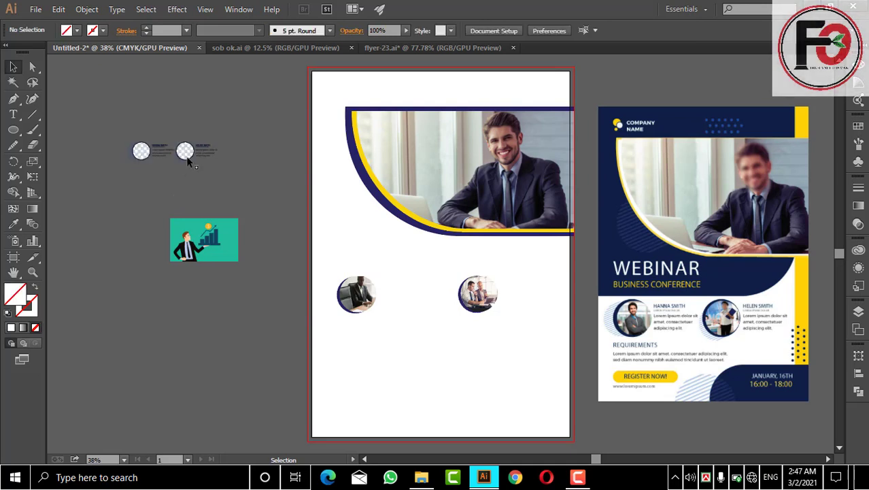
{"action": "left_click", "coordinate": [218, 154]}
{"action": "left_click_drag", "start_coordinate": [223, 165], "coordinate": [279, 204]}
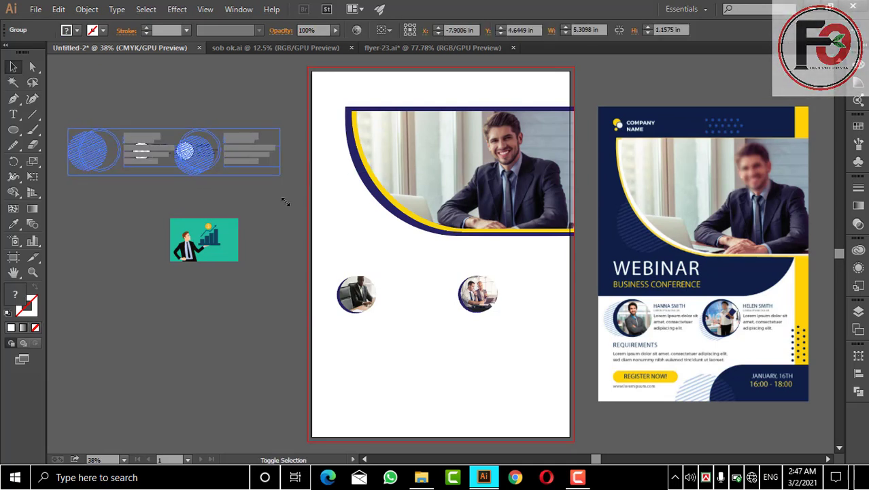
{"action": "left_click", "coordinate": [272, 214]}
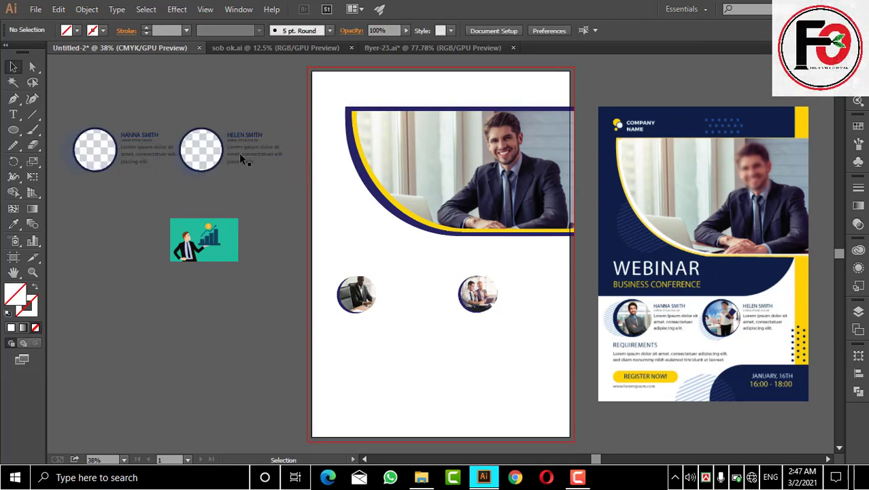
Step: Ungroup the pasted speaker block and select the first speaker's body text
{"action": "right_click", "coordinate": [238, 149]}
{"action": "left_click", "coordinate": [261, 220]}
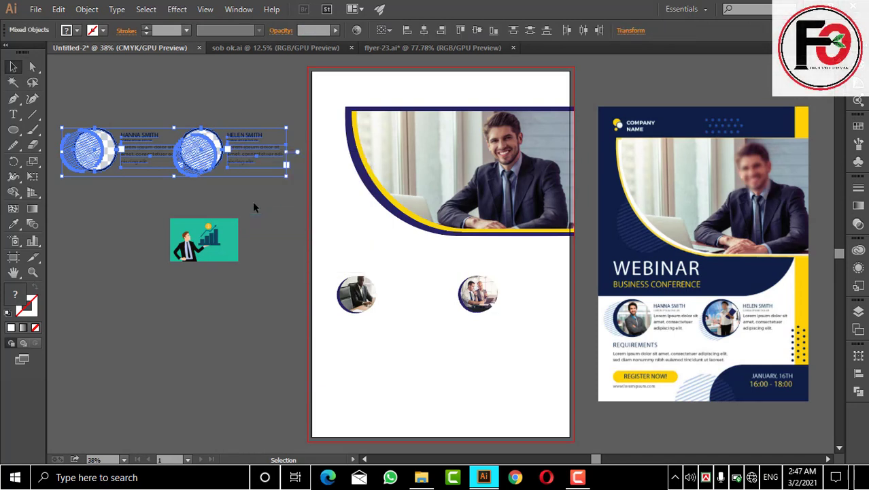
{"action": "left_click", "coordinate": [253, 201]}
{"action": "left_click", "coordinate": [252, 159]}
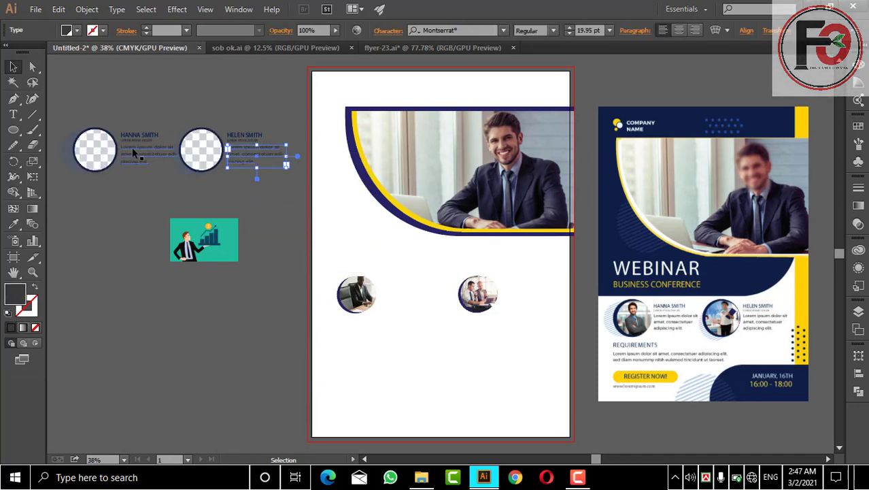
Step: Place the HELEN SMITH heading and lorem body text beside the left photo, with a copy beside the right photo
{"action": "mouse_move", "coordinate": [252, 122]}
{"action": "left_mouse_down"}
{"action": "mouse_move", "coordinate": [255, 164]}
{"action": "mouse_move", "coordinate": [412, 289]}
{"action": "left_mouse_up"}
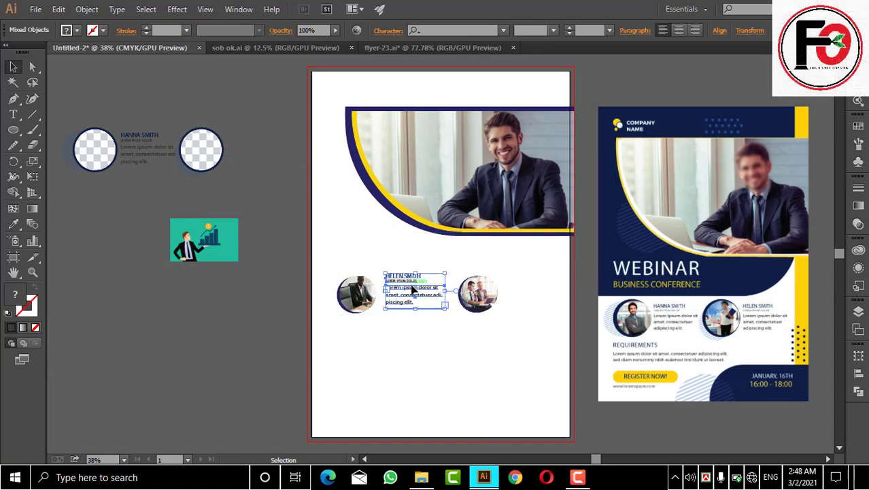
{"action": "left_click", "coordinate": [422, 345]}
{"action": "left_click", "coordinate": [412, 294]}
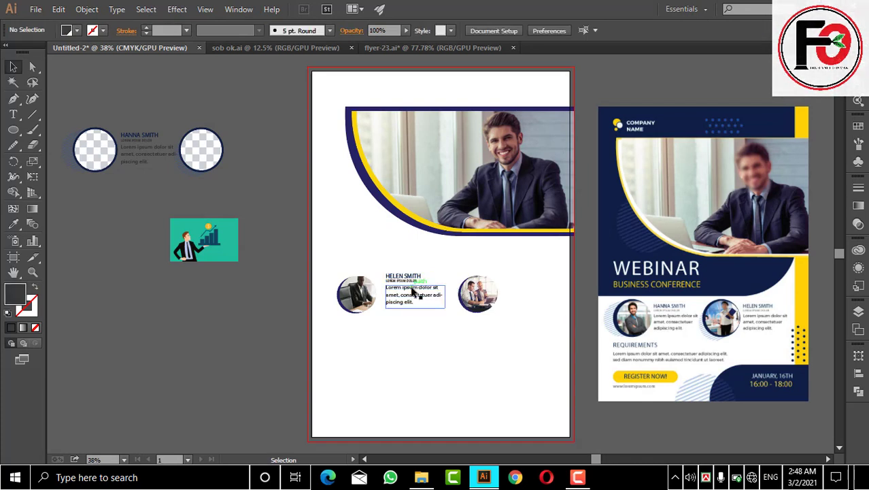
{"action": "left_click_drag", "start_coordinate": [396, 261], "coordinate": [410, 302]}
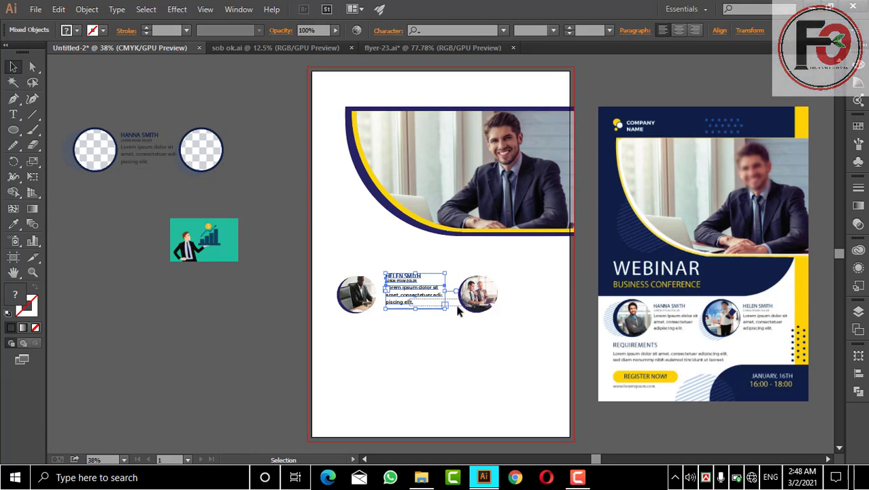
{"action": "left_click", "coordinate": [429, 299]}
{"action": "mouse_move", "coordinate": [403, 263]}
{"action": "left_mouse_down"}
{"action": "mouse_move", "coordinate": [416, 309]}
{"action": "mouse_move", "coordinate": [535, 295]}
{"action": "left_mouse_up"}
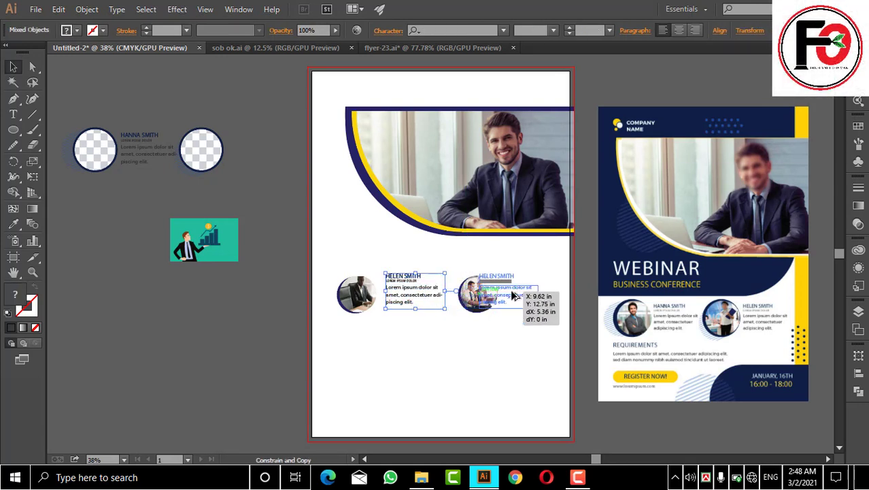
{"action": "left_click", "coordinate": [532, 335]}
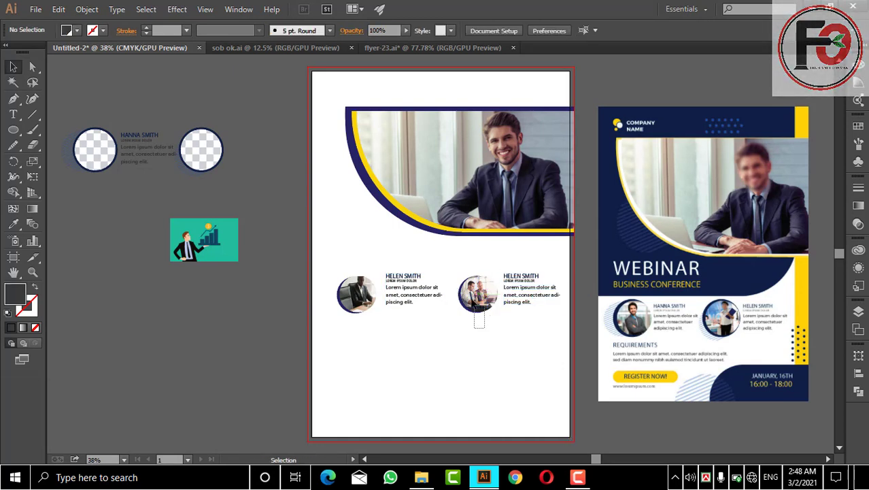
{"action": "left_click", "coordinate": [477, 296]}
Step: Nudge the right speaker photo up-left and enlarge it to about 3.17 in wide
{"action": "key", "text": "Left"}
{"action": "key", "text": "Left"}
{"action": "key", "text": "Up"}
{"action": "key", "text": "Up"}
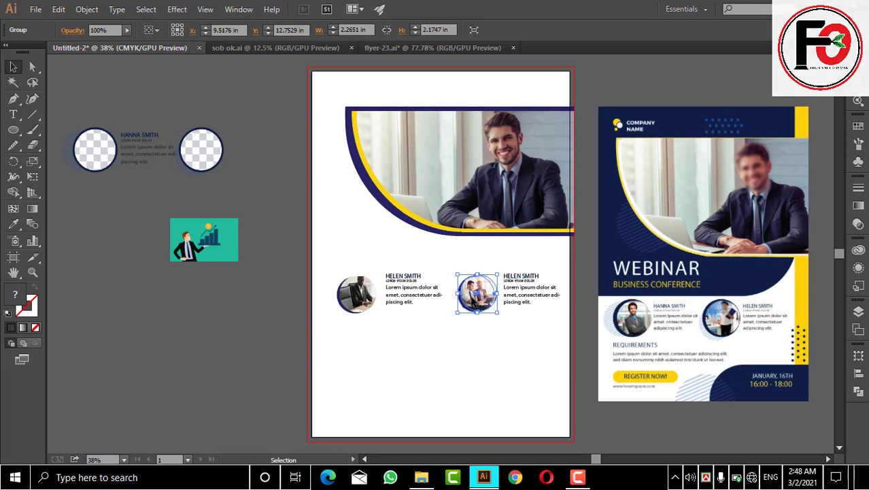
{"action": "mouse_move", "coordinate": [499, 314]}
{"action": "left_mouse_down"}
{"action": "mouse_move", "coordinate": [504, 320]}
{"action": "mouse_move", "coordinate": [478, 297]}
{"action": "mouse_move", "coordinate": [501, 314]}
{"action": "left_mouse_up"}
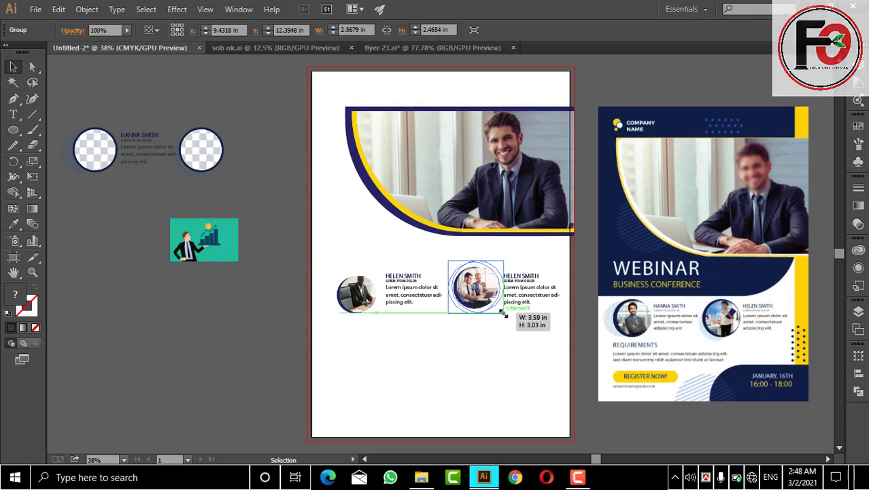
{"action": "left_click_drag", "start_coordinate": [501, 314], "coordinate": [503, 314]}
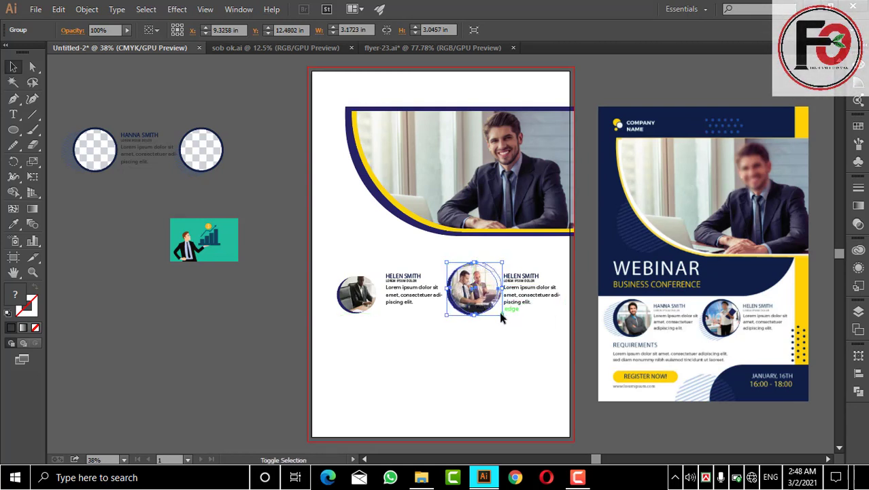
{"action": "left_click_drag", "start_coordinate": [501, 314], "coordinate": [498, 310]}
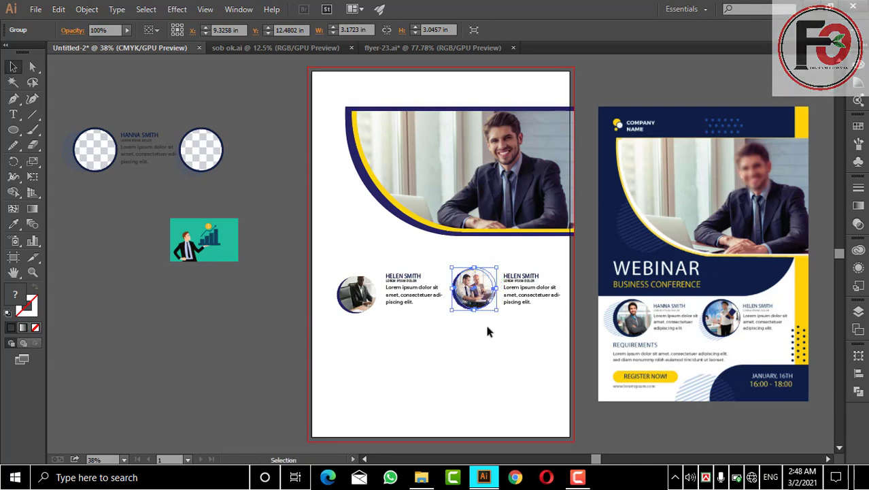
{"action": "left_click", "coordinate": [463, 330]}
Step: Enlarge the left speaker photo to about 2.63 in wide
{"action": "left_click", "coordinate": [359, 310]}
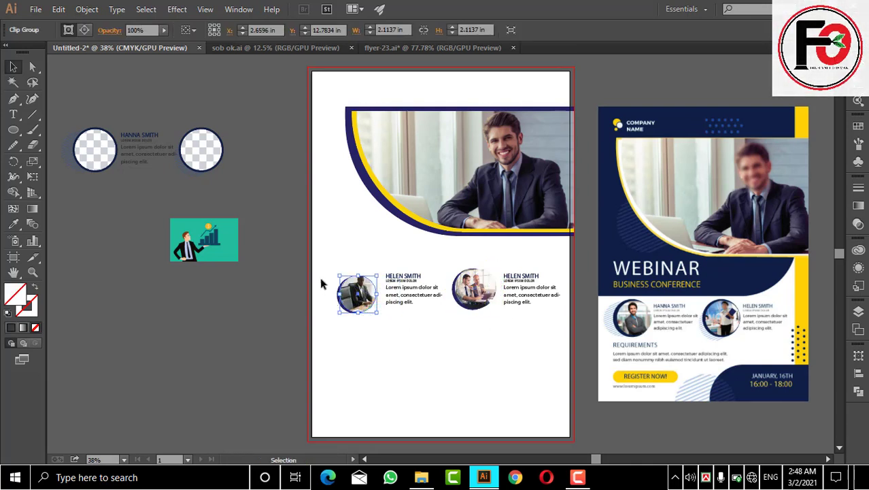
{"action": "mouse_move", "coordinate": [321, 283]}
{"action": "left_mouse_down"}
{"action": "mouse_move", "coordinate": [382, 318]}
{"action": "mouse_move", "coordinate": [363, 302]}
{"action": "left_mouse_up"}
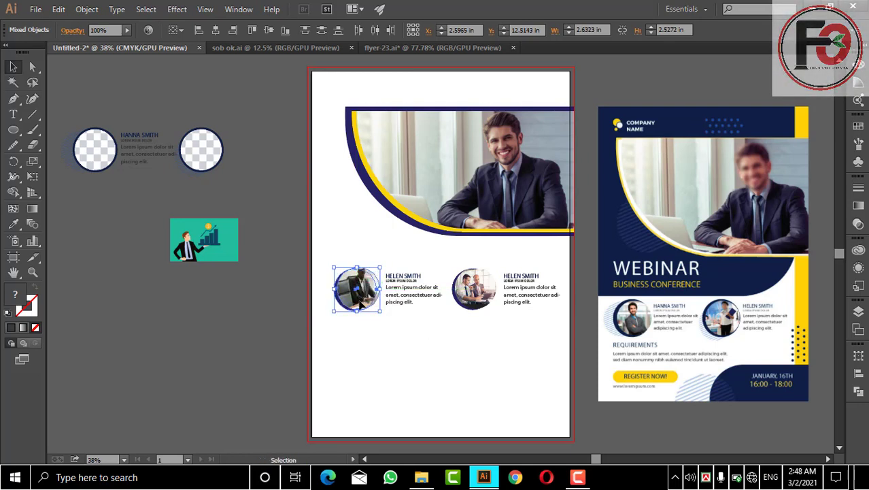
{"action": "left_click", "coordinate": [383, 346]}
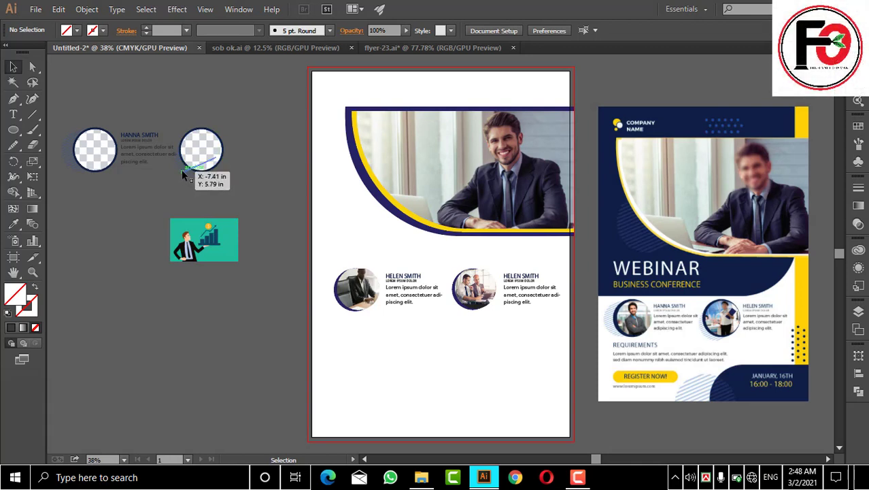
Step: Pull the hatched blue circle out, set its opacity to 30%, and enlarge it several times
{"action": "mouse_move", "coordinate": [189, 173]}
{"action": "left_mouse_down"}
{"action": "mouse_move", "coordinate": [191, 318]}
{"action": "mouse_move", "coordinate": [205, 308]}
{"action": "left_mouse_up"}
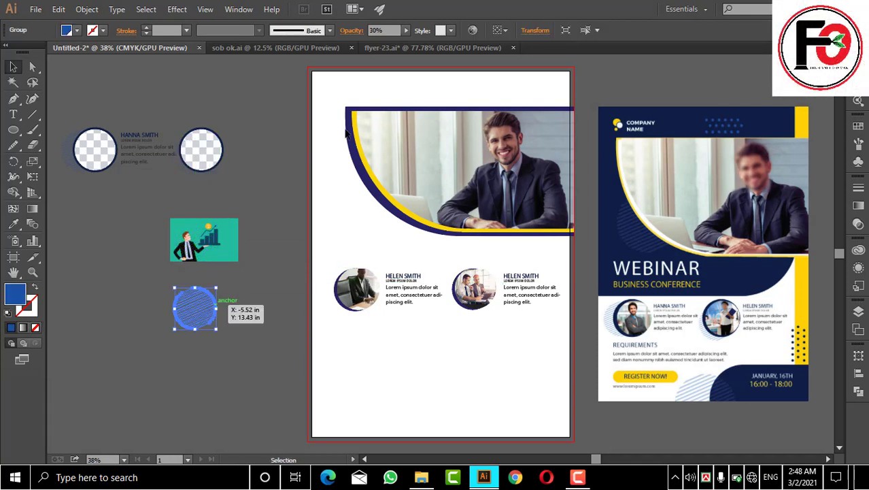
{"action": "left_click", "coordinate": [406, 30]}
{"action": "left_click", "coordinate": [309, 181]}
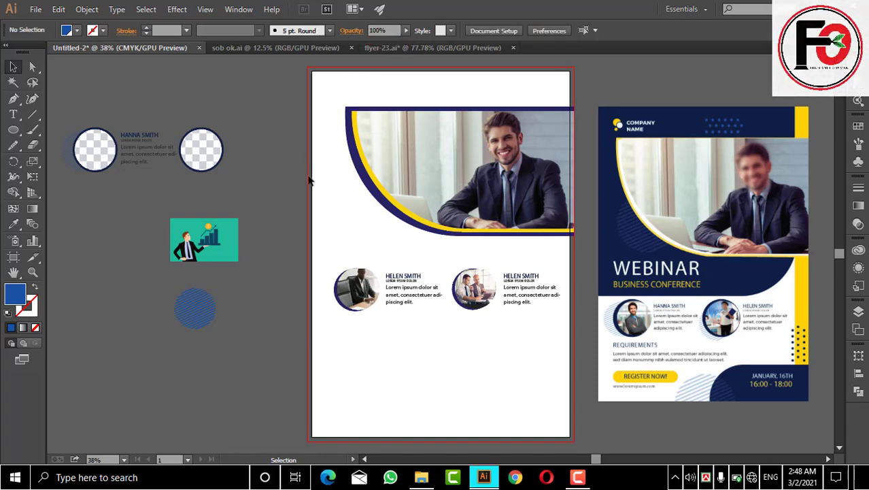
{"action": "left_click", "coordinate": [205, 323]}
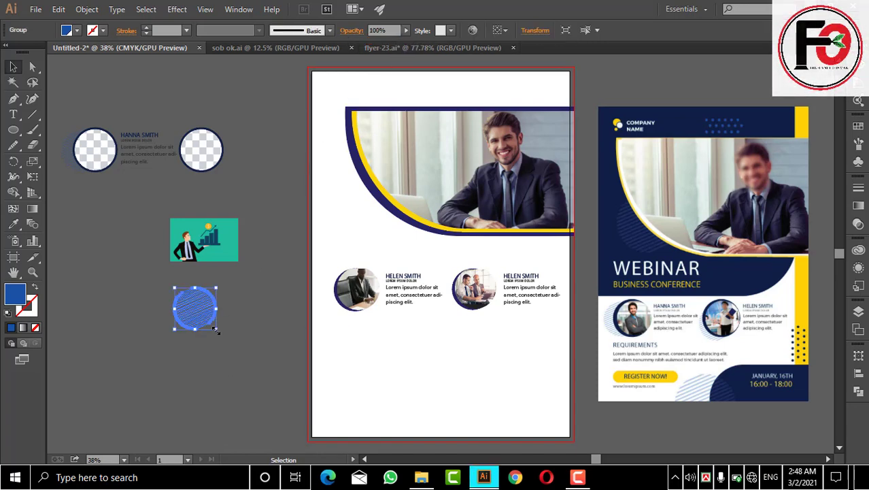
{"action": "left_click_drag", "start_coordinate": [214, 330], "coordinate": [316, 411]}
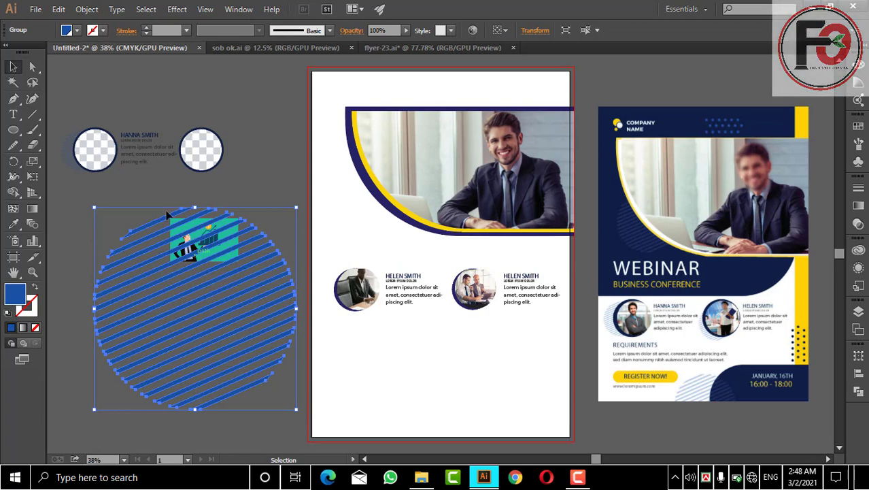
{"action": "left_click", "coordinate": [147, 180]}
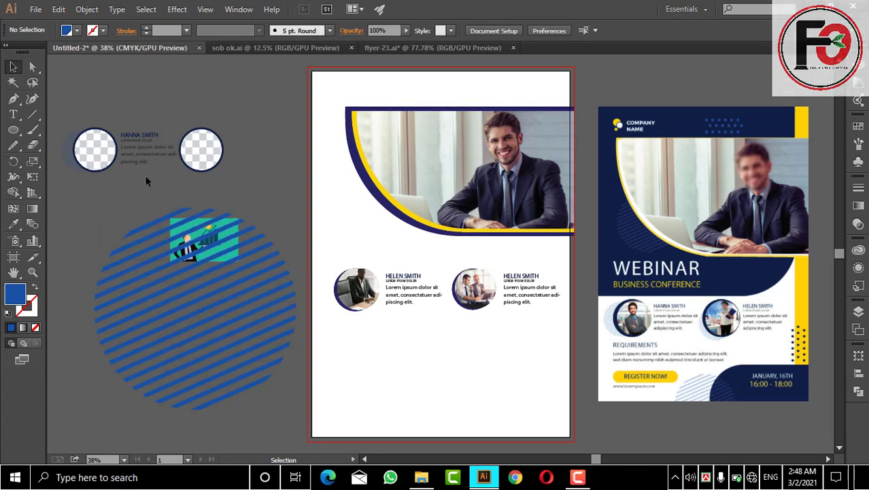
Step: Rotate the hatched circle so its stripes run horizontally and move it lower left
{"action": "left_click", "coordinate": [198, 280]}
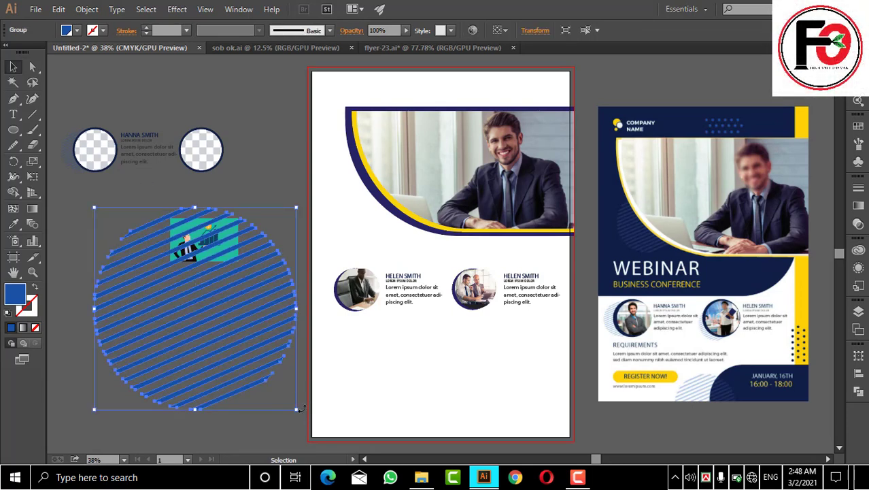
{"action": "mouse_move", "coordinate": [301, 408]}
{"action": "left_mouse_down"}
{"action": "mouse_move", "coordinate": [246, 430]}
{"action": "mouse_move", "coordinate": [276, 416]}
{"action": "left_mouse_up"}
{"action": "left_click", "coordinate": [287, 413]}
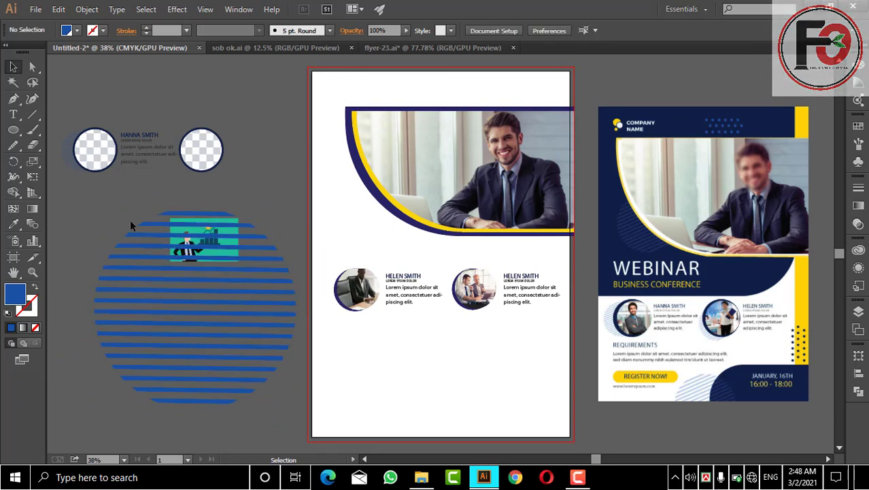
{"action": "left_click_drag", "start_coordinate": [158, 251], "coordinate": [91, 340]}
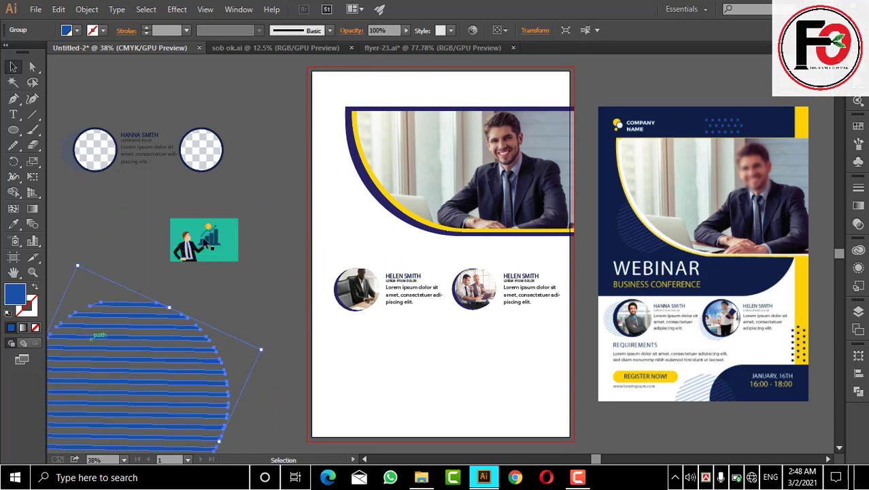
Step: Move the teal business illustration up toward the top of the canvas
{"action": "left_click", "coordinate": [238, 230]}
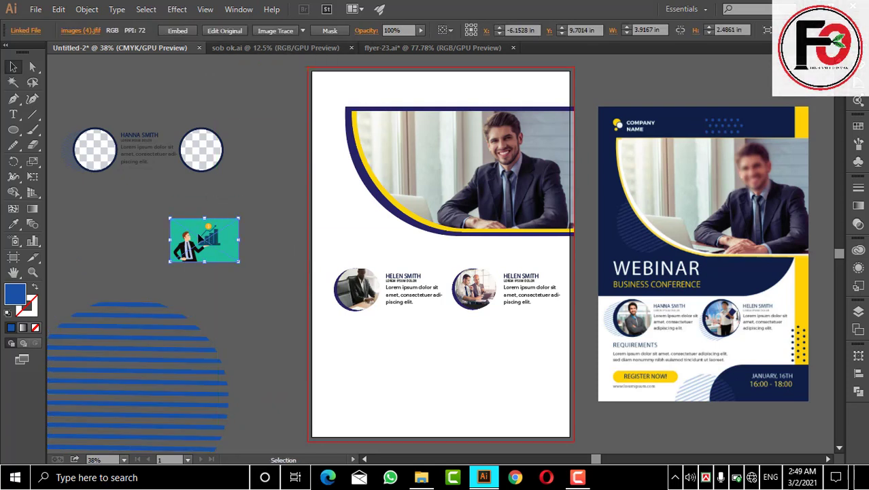
{"action": "left_click_drag", "start_coordinate": [199, 236], "coordinate": [216, 81]}
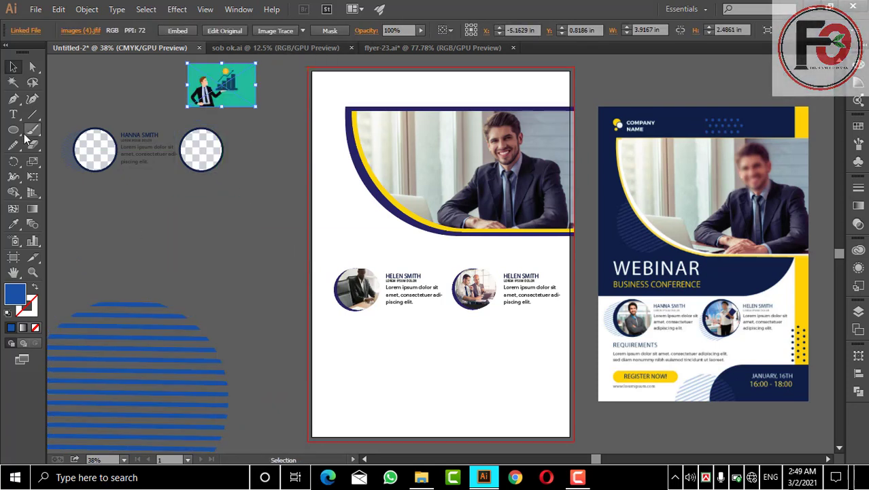
{"action": "left_click_drag", "start_coordinate": [13, 130], "coordinate": [61, 130]}
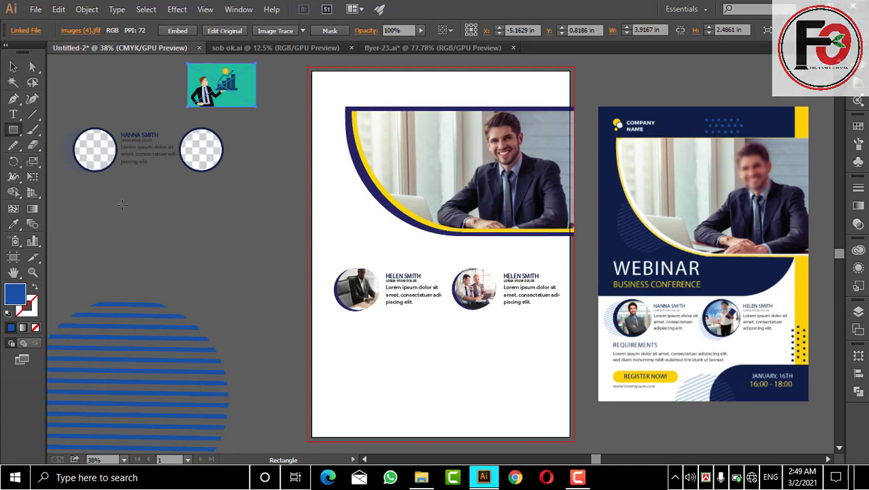
Step: Draw a long thin blue bar and delete the old striped circle
{"action": "left_click_drag", "start_coordinate": [120, 203], "coordinate": [292, 210]}
{"action": "left_click", "coordinate": [13, 67]}
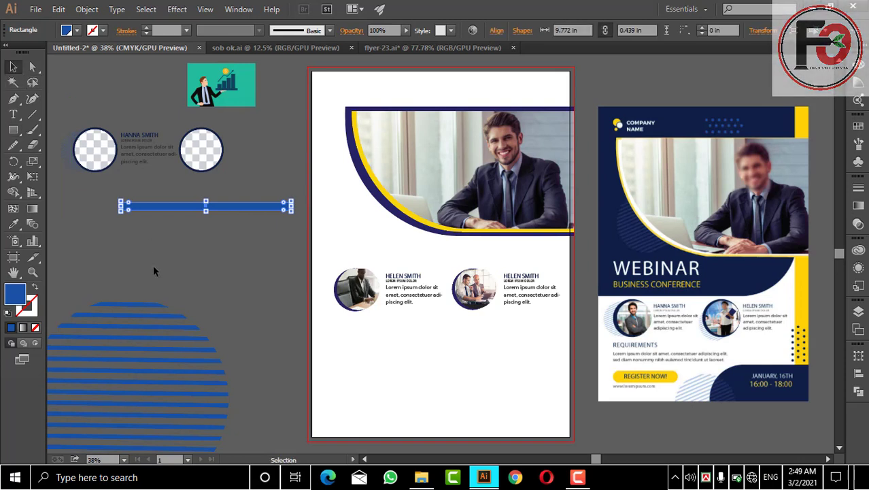
{"action": "left_click", "coordinate": [147, 322]}
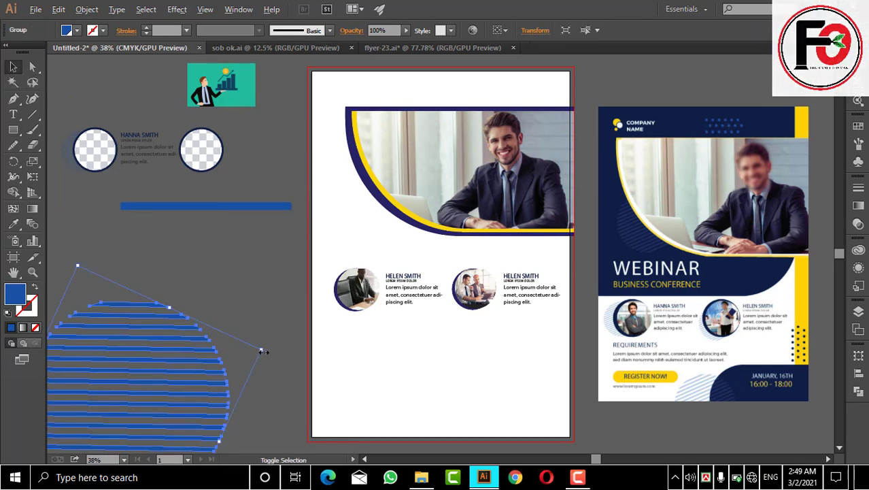
{"action": "key", "text": "Delete"}
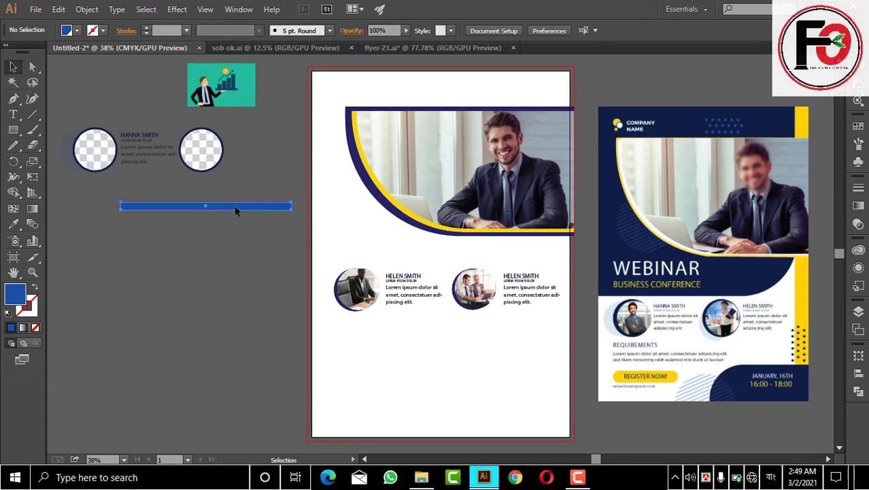
Step: Make the bar about 0.384 in tall and stack evenly spaced copies below with Ctrl+D
{"action": "left_click", "coordinate": [234, 206]}
{"action": "left_click_drag", "start_coordinate": [206, 212], "coordinate": [207, 211]}
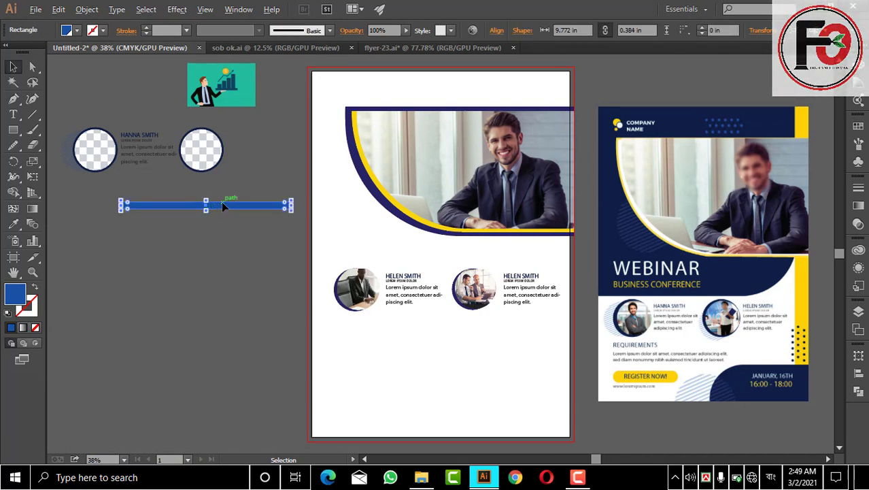
{"action": "left_click_drag", "start_coordinate": [221, 202], "coordinate": [224, 215]}
{"action": "key", "text": "ctrl+z"}
{"action": "left_click_drag", "start_coordinate": [232, 207], "coordinate": [232, 217]}
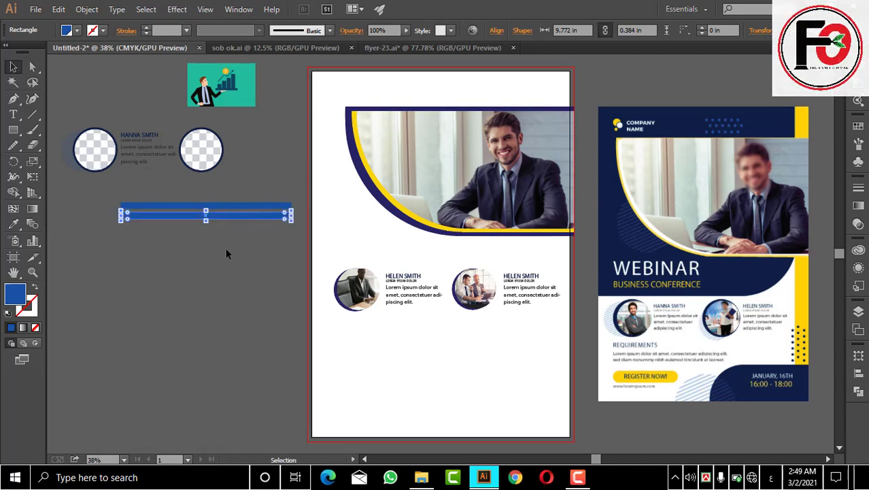
{"action": "key", "text": "ctrl+d"}
{"action": "key", "text": "ctrl+d"}
{"action": "key", "text": "ctrl+d"}
{"action": "key", "text": "ctrl+d"}
{"action": "key", "text": "ctrl+d"}
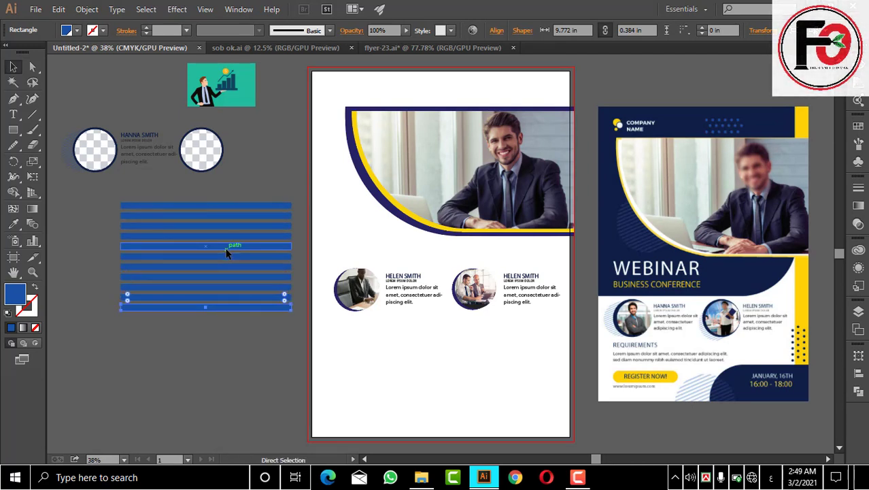
{"action": "key", "text": "ctrl+d"}
{"action": "key", "text": "ctrl+d"}
{"action": "key", "text": "ctrl+d"}
{"action": "key", "text": "ctrl+d"}
{"action": "key", "text": "ctrl+d"}
{"action": "key", "text": "ctrl+d"}
{"action": "key", "text": "ctrl+d"}
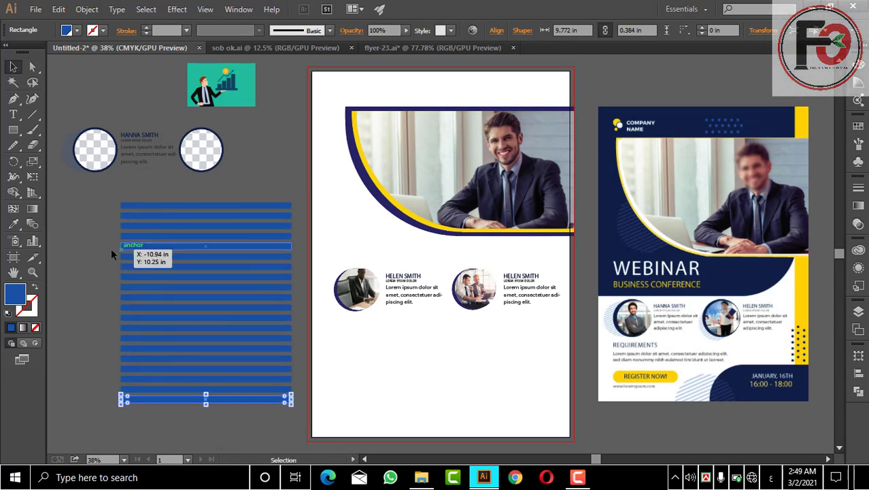
Step: Lengthen the middle bars and two lower bars leftward into a stepped edge
{"action": "left_click_drag", "start_coordinate": [153, 223], "coordinate": [167, 342]}
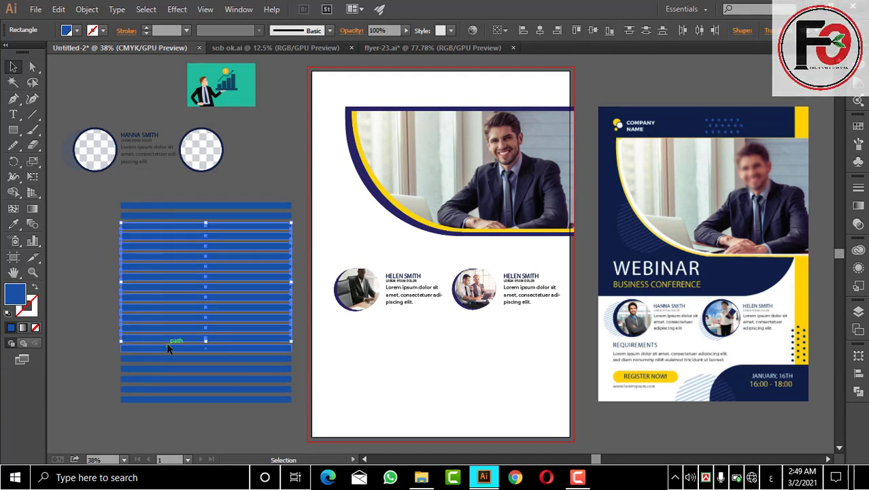
{"action": "left_click_drag", "start_coordinate": [121, 282], "coordinate": [92, 282]}
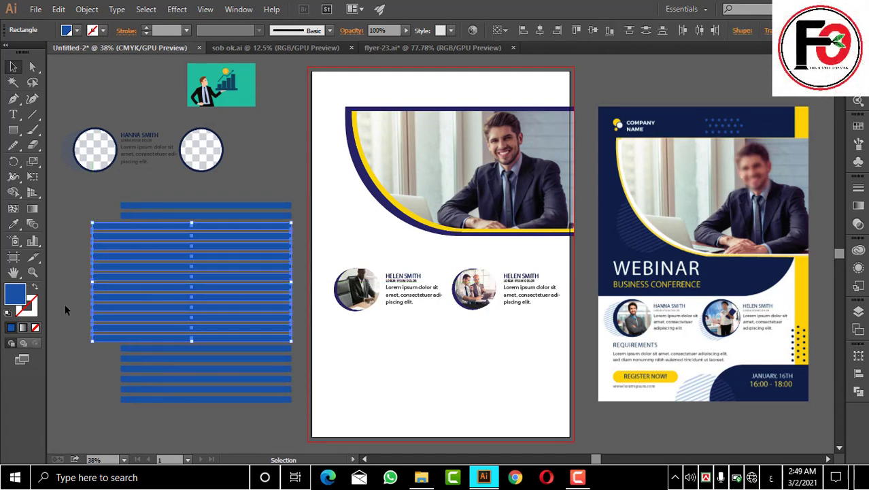
{"action": "left_click", "coordinate": [80, 323]}
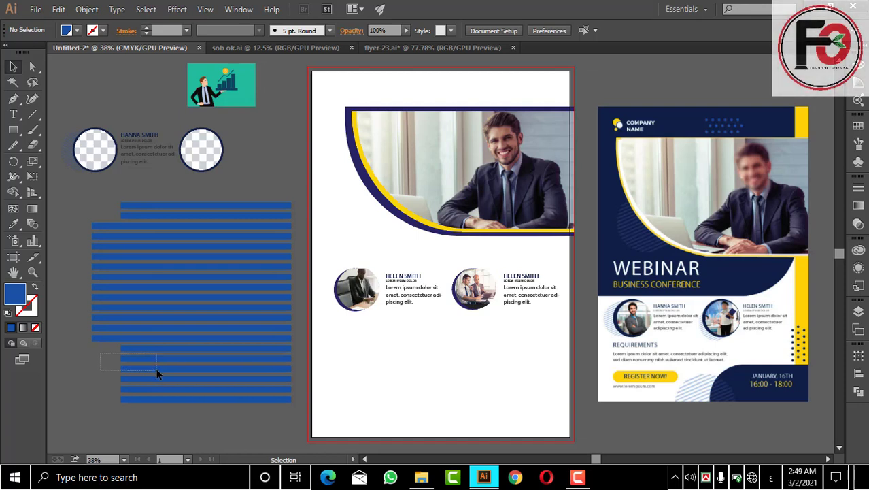
{"action": "left_click_drag", "start_coordinate": [155, 373], "coordinate": [108, 363]}
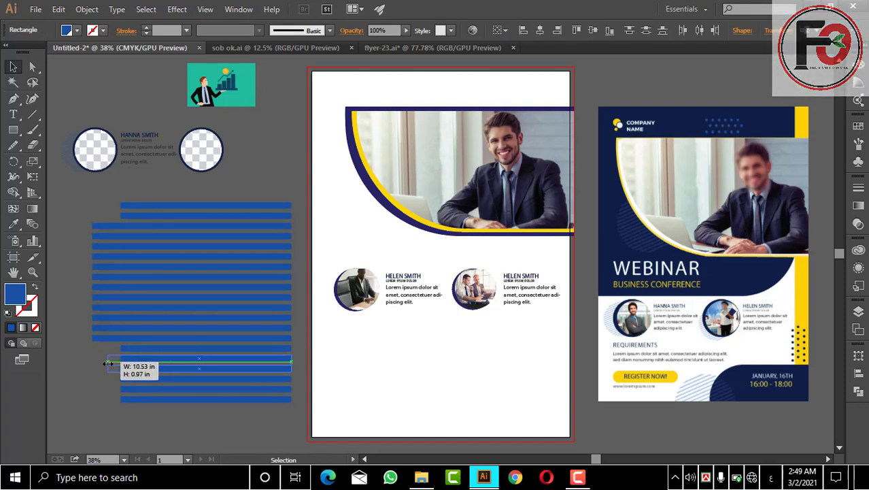
{"action": "left_click", "coordinate": [86, 359]}
{"action": "left_click", "coordinate": [122, 347]}
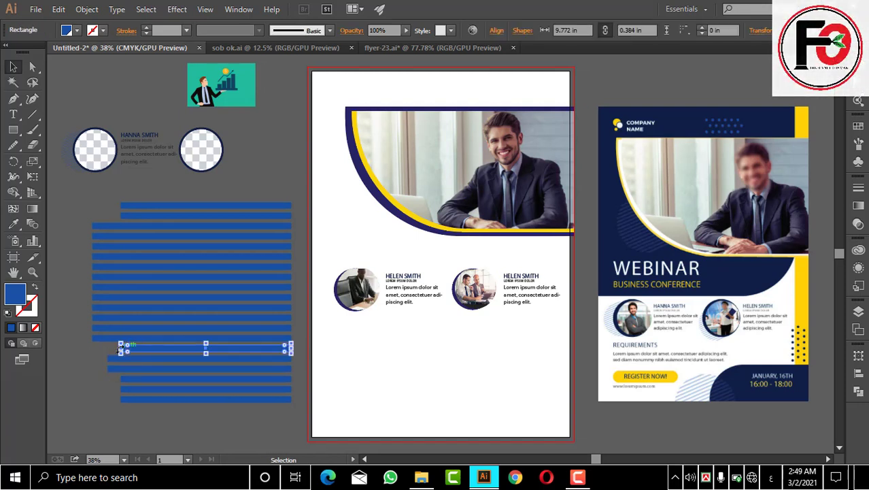
{"action": "left_click_drag", "start_coordinate": [122, 346], "coordinate": [102, 347]}
{"action": "left_click", "coordinate": [88, 347]}
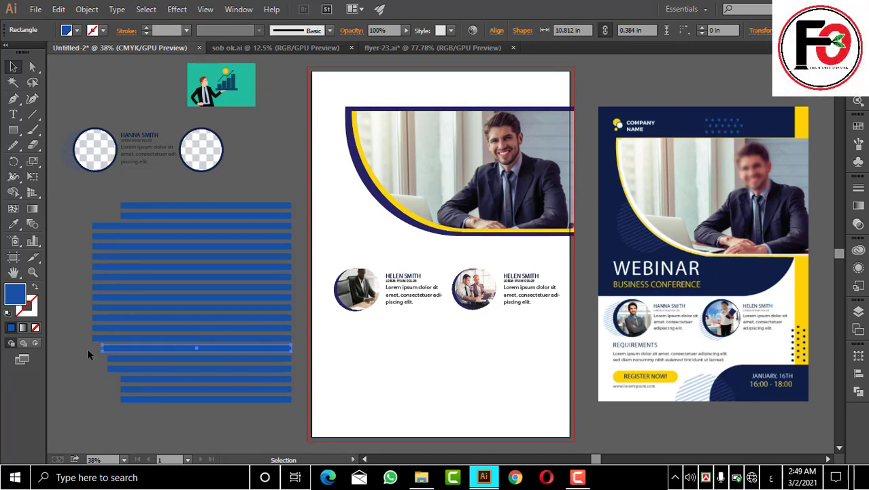
Step: Draw a large circle over the stack of blue bars
{"action": "right_click", "coordinate": [97, 155]}
{"action": "key", "text": "Escape"}
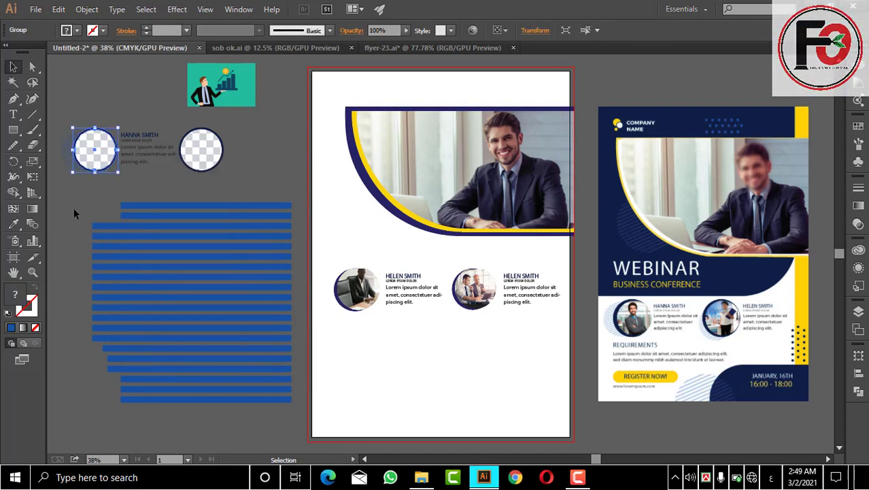
{"action": "left_click", "coordinate": [74, 208]}
{"action": "left_click_drag", "start_coordinate": [13, 129], "coordinate": [39, 156]}
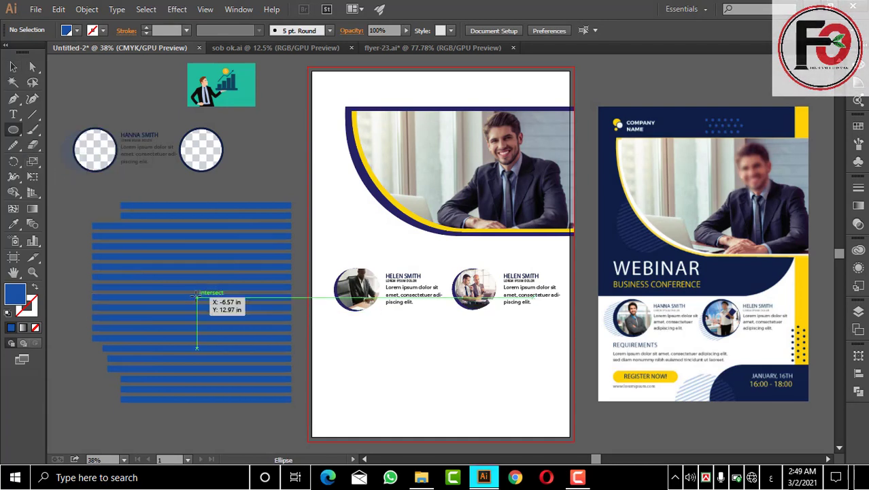
{"action": "left_click_drag", "start_coordinate": [197, 298], "coordinate": [280, 392]}
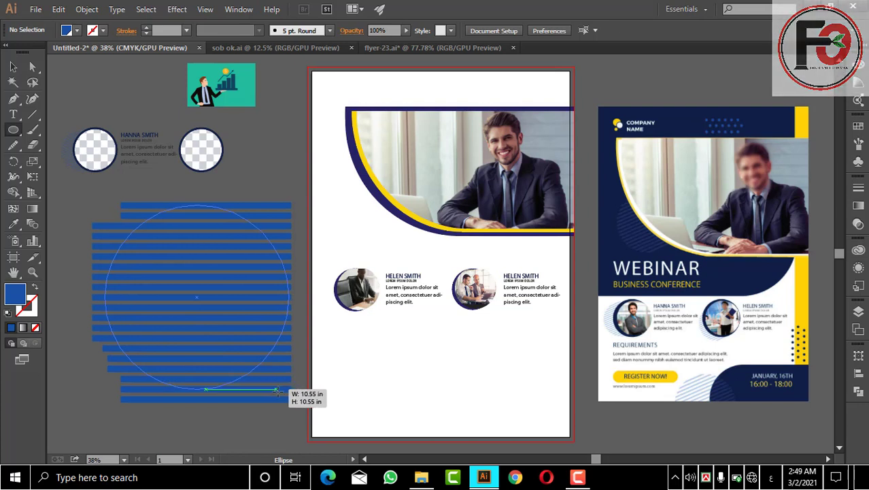
{"action": "left_click_drag", "start_coordinate": [280, 391], "coordinate": [280, 392]}
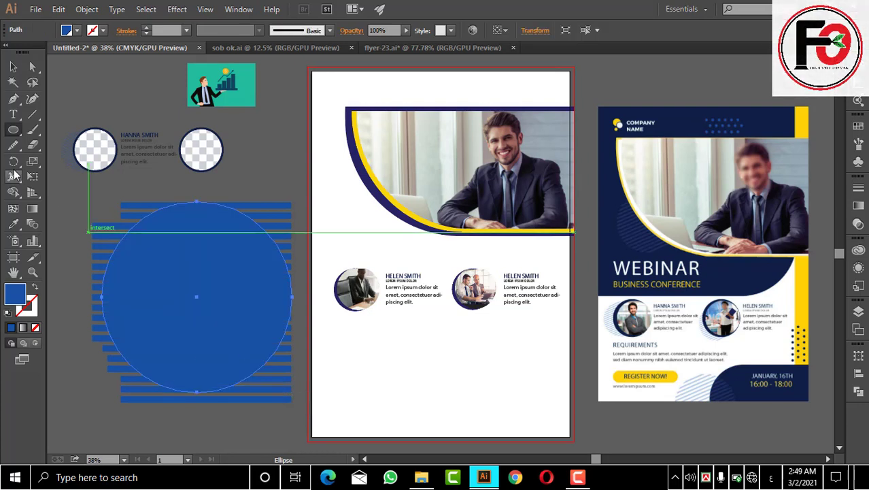
{"action": "left_click", "coordinate": [11, 65]}
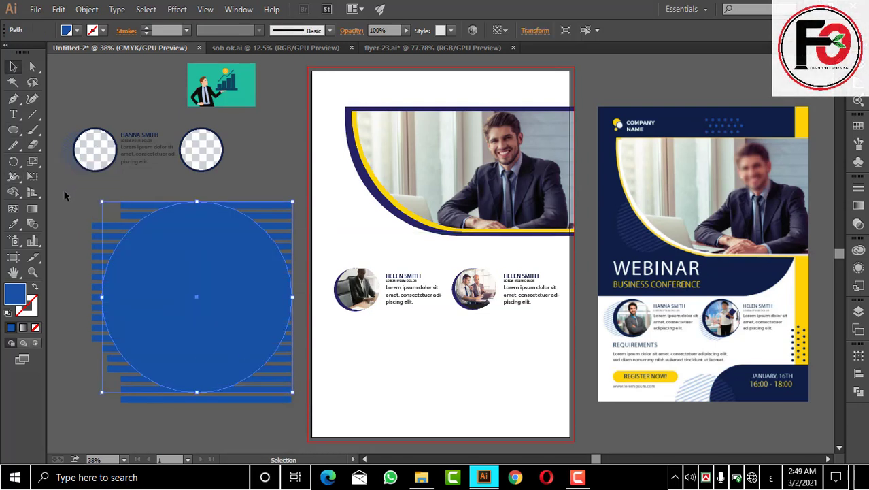
Step: Clip the bars inside the circle with Make Clipping Mask and shift the result toward the speakers
{"action": "left_click_drag", "start_coordinate": [64, 190], "coordinate": [257, 368]}
{"action": "right_click", "coordinate": [217, 301]}
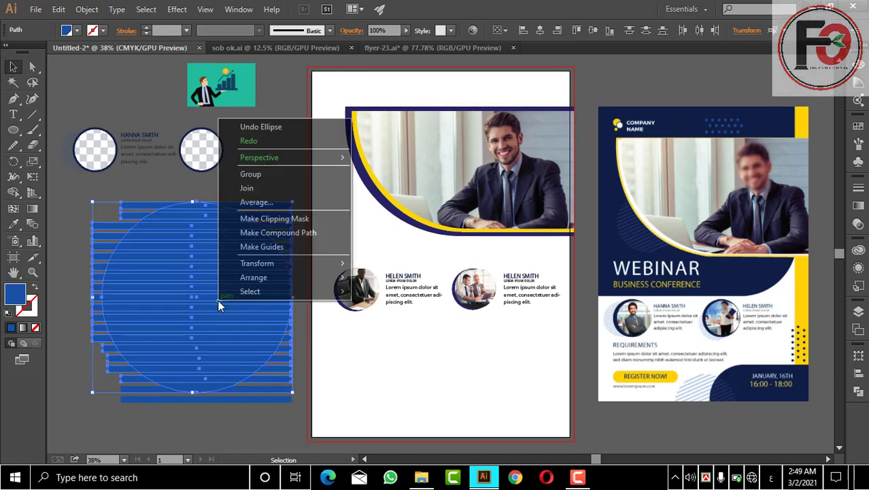
{"action": "left_click", "coordinate": [217, 417]}
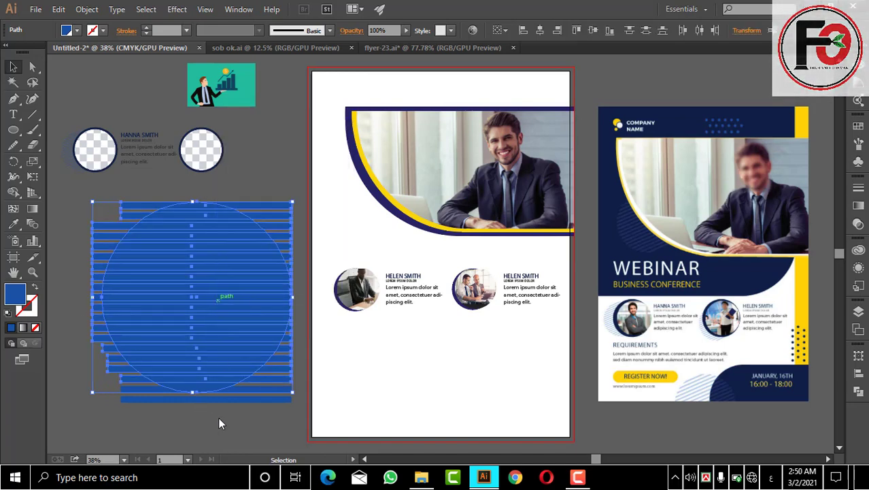
{"action": "left_click_drag", "start_coordinate": [217, 417], "coordinate": [172, 283]}
{"action": "left_click_drag", "start_coordinate": [165, 214], "coordinate": [165, 190]}
{"action": "right_click", "coordinate": [180, 230]}
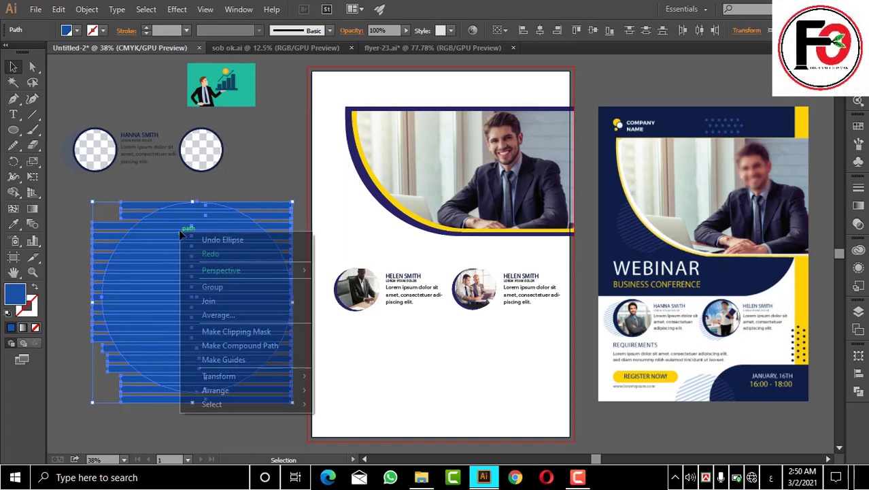
{"action": "left_click", "coordinate": [222, 331]}
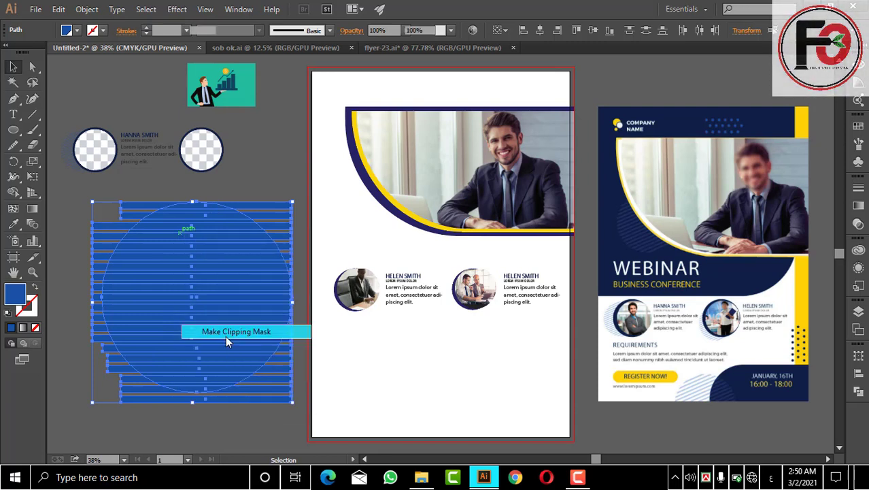
{"action": "left_click", "coordinate": [74, 327]}
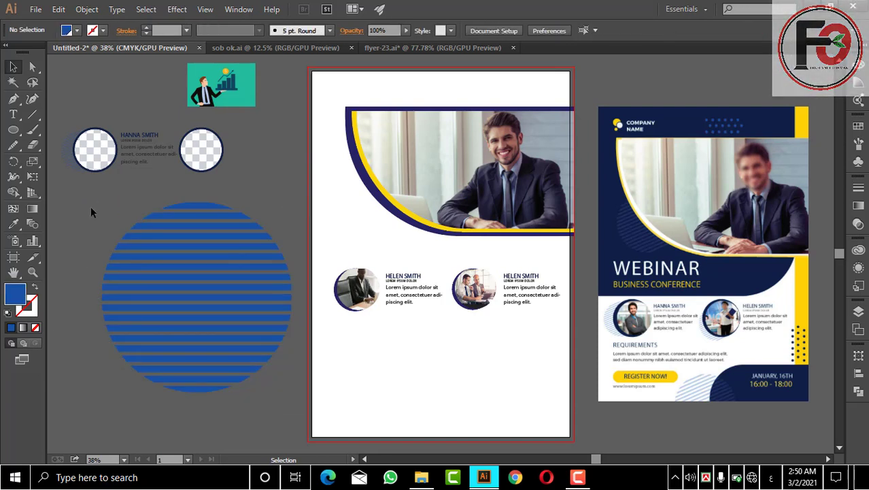
{"action": "mouse_move", "coordinate": [78, 165]}
{"action": "left_mouse_down"}
{"action": "mouse_move", "coordinate": [73, 194]}
{"action": "mouse_move", "coordinate": [101, 272]}
{"action": "mouse_move", "coordinate": [123, 271]}
{"action": "left_mouse_up"}
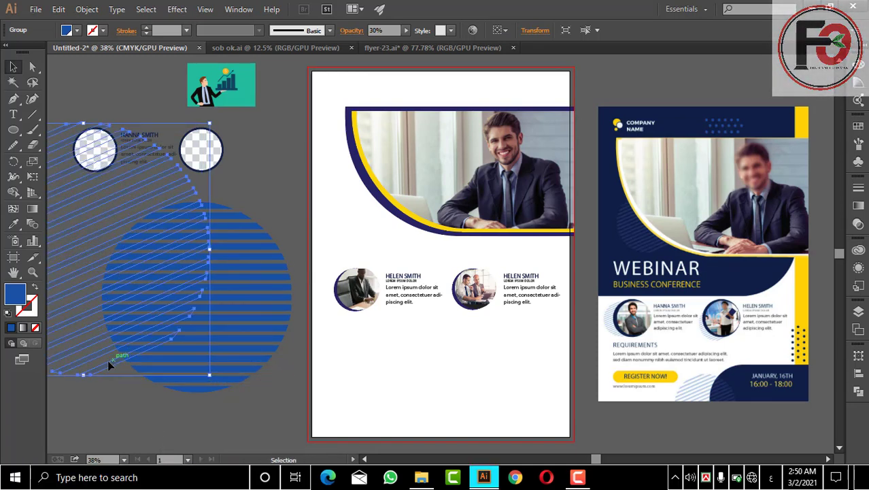
Step: Shift the clipped stripes left at 100% opacity, then undo back to the unclipped bars and circle
{"action": "left_click", "coordinate": [121, 399]}
{"action": "left_click_drag", "start_coordinate": [105, 363], "coordinate": [86, 368]}
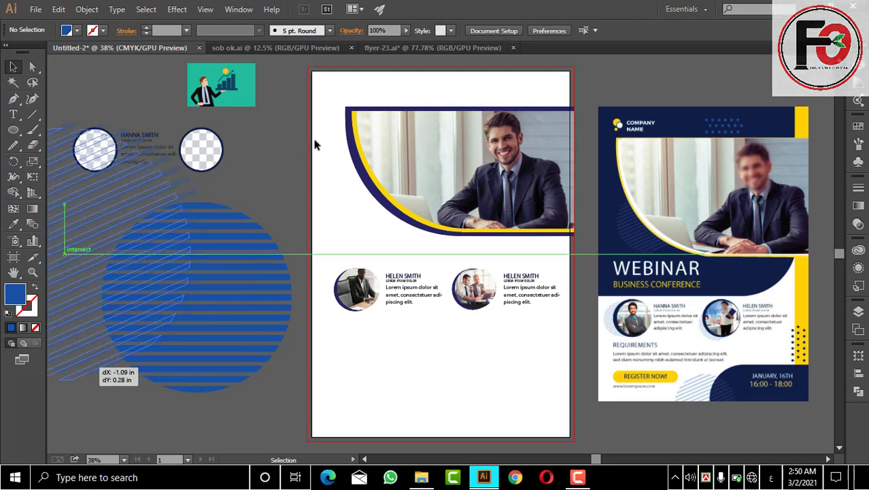
{"action": "left_click", "coordinate": [406, 30]}
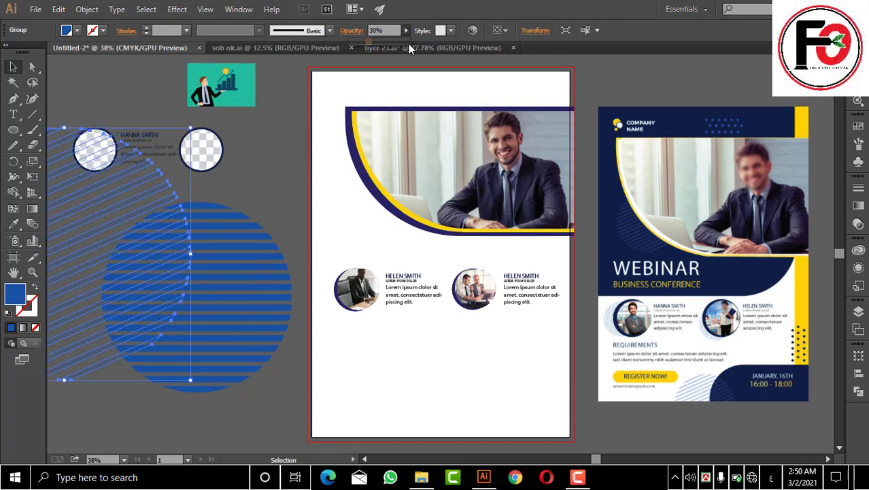
{"action": "left_click", "coordinate": [250, 147]}
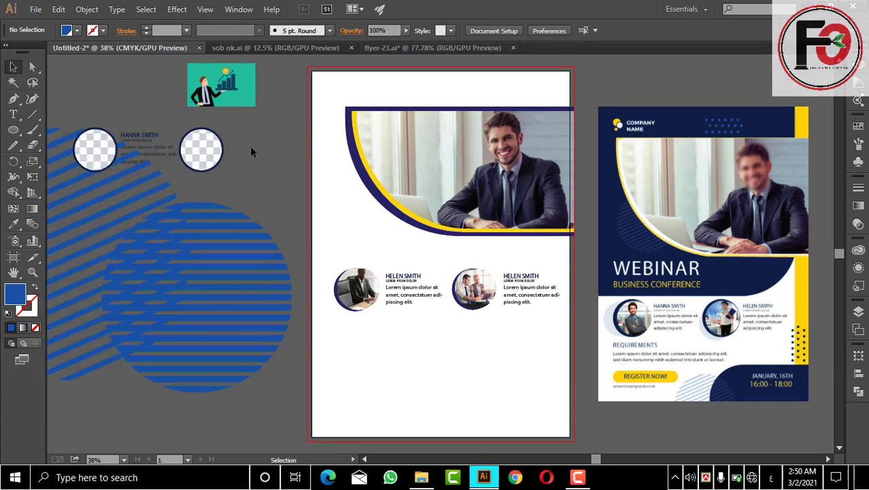
{"action": "mouse_move", "coordinate": [130, 201]}
{"action": "left_mouse_down"}
{"action": "mouse_move", "coordinate": [63, 209]}
{"action": "mouse_move", "coordinate": [66, 231]}
{"action": "left_mouse_up"}
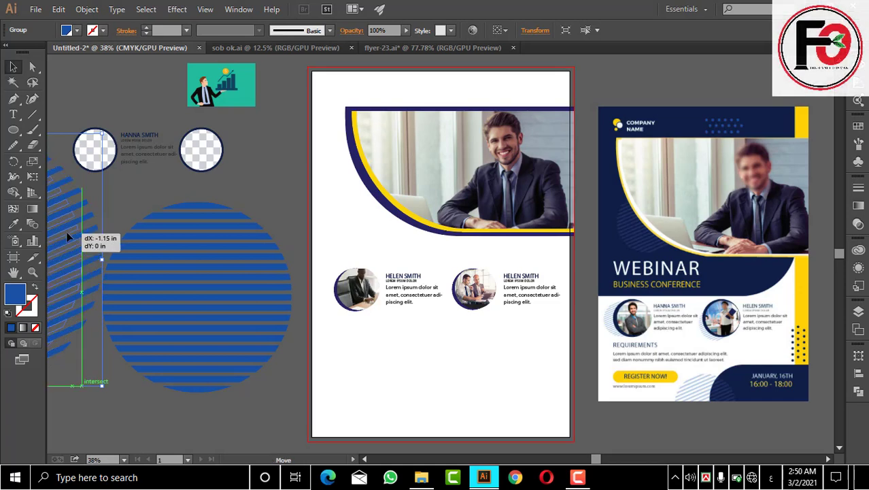
{"action": "left_click", "coordinate": [107, 213]}
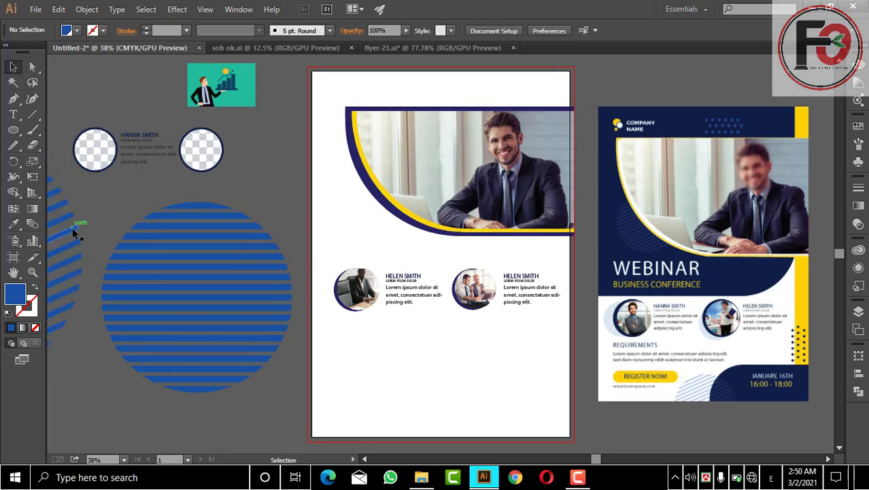
{"action": "left_click", "coordinate": [73, 231], "text": "ctrl"}
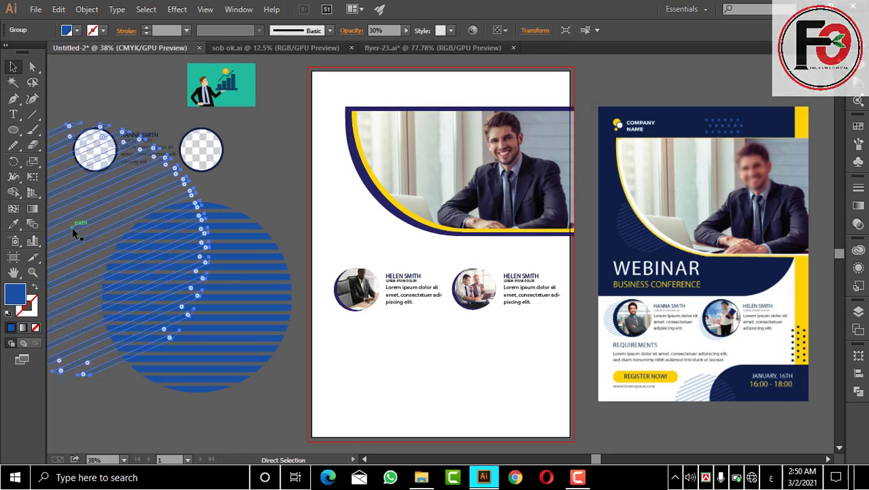
{"action": "key", "text": "ctrl+z"}
{"action": "key", "text": "ctrl+z"}
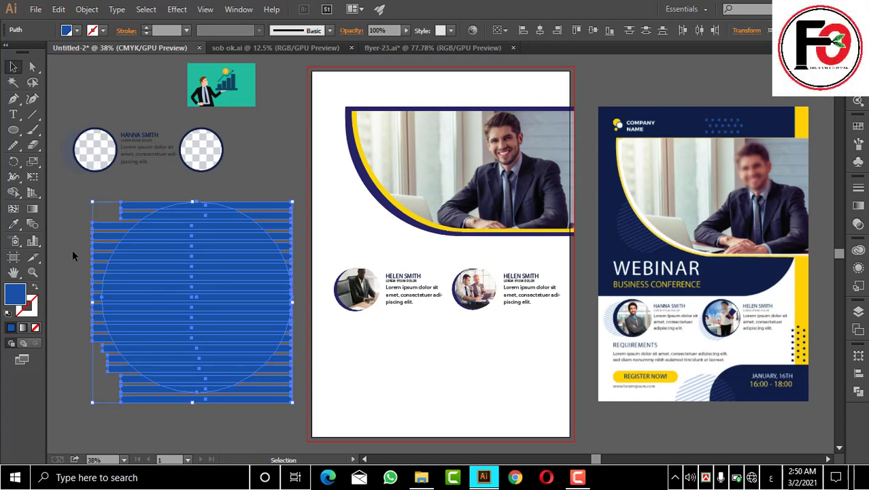
{"action": "left_click", "coordinate": [72, 249]}
Step: Try moving the circle and respacing stripes, then undo back to a single stripe
{"action": "left_click_drag", "start_coordinate": [154, 276], "coordinate": [444, 331]}
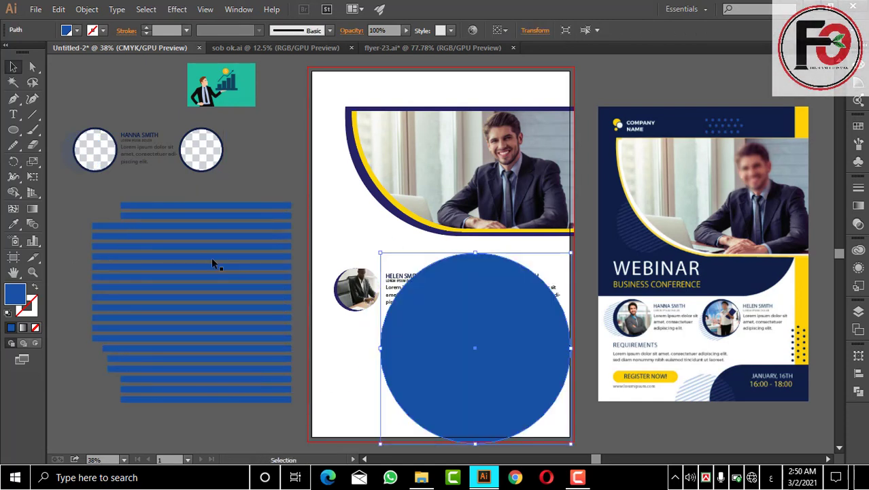
{"action": "left_click", "coordinate": [211, 255]}
{"action": "left_click_drag", "start_coordinate": [211, 255], "coordinate": [211, 270]}
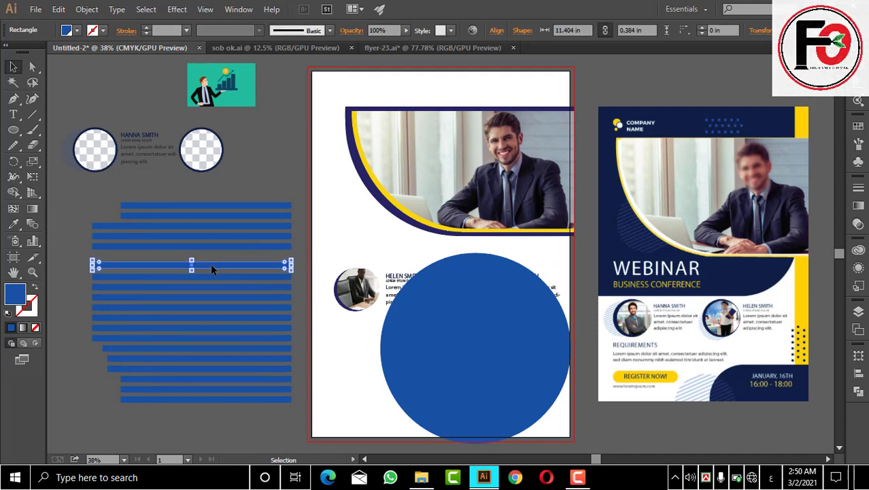
{"action": "left_click_drag", "start_coordinate": [210, 270], "coordinate": [227, 229]}
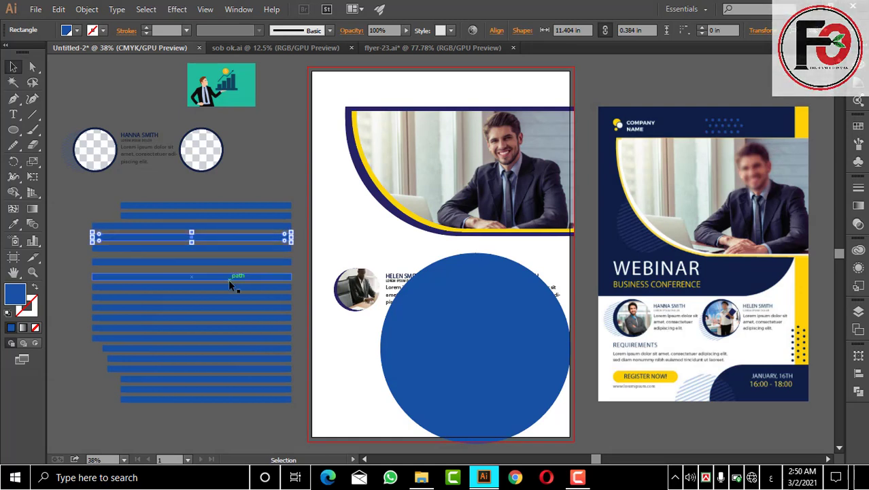
{"action": "left_click_drag", "start_coordinate": [228, 279], "coordinate": [232, 286]}
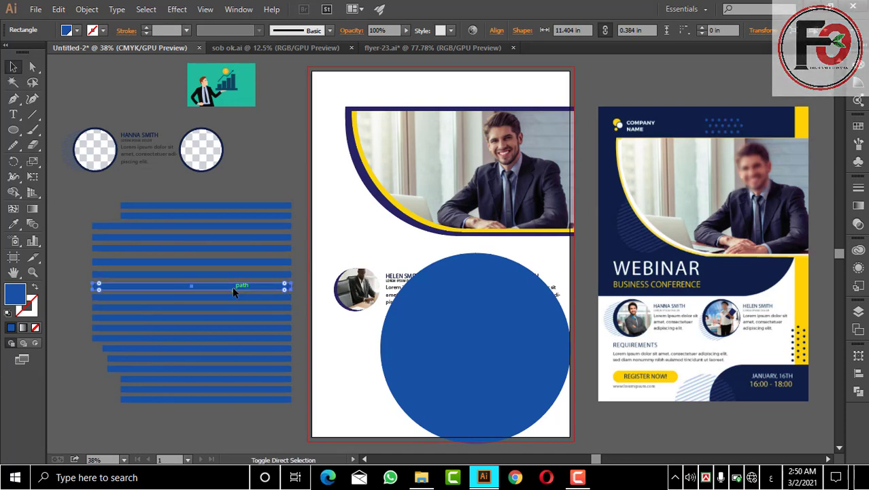
{"action": "left_click", "coordinate": [70, 118]}
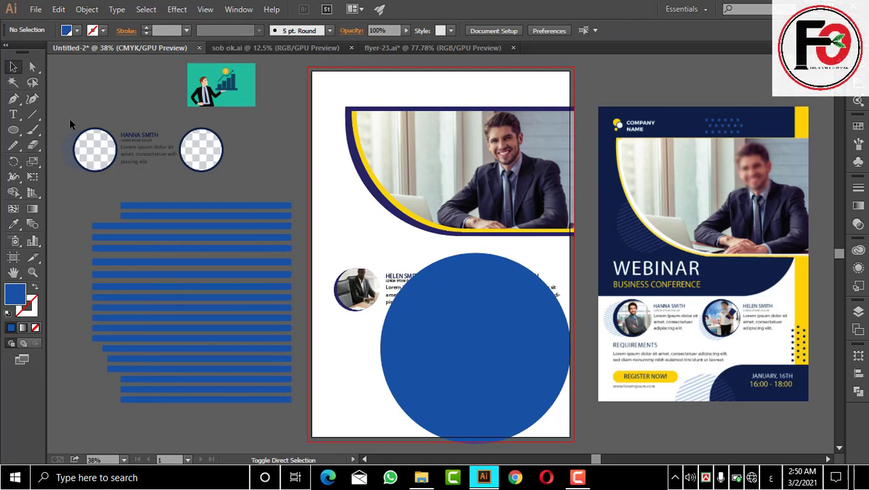
{"action": "key", "text": "ctrl+z"}
{"action": "key", "text": "ctrl+z"}
{"action": "key", "text": "ctrl+z"}
{"action": "key", "text": "ctrl+z"}
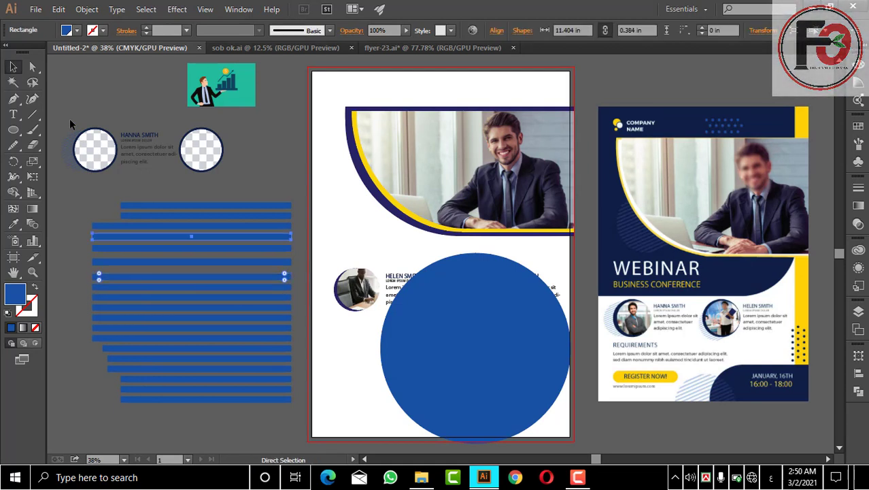
{"action": "key", "text": "ctrl+z"}
{"action": "key", "text": "ctrl+z"}
{"action": "key", "text": "ctrl+z"}
{"action": "key", "text": "ctrl+z"}
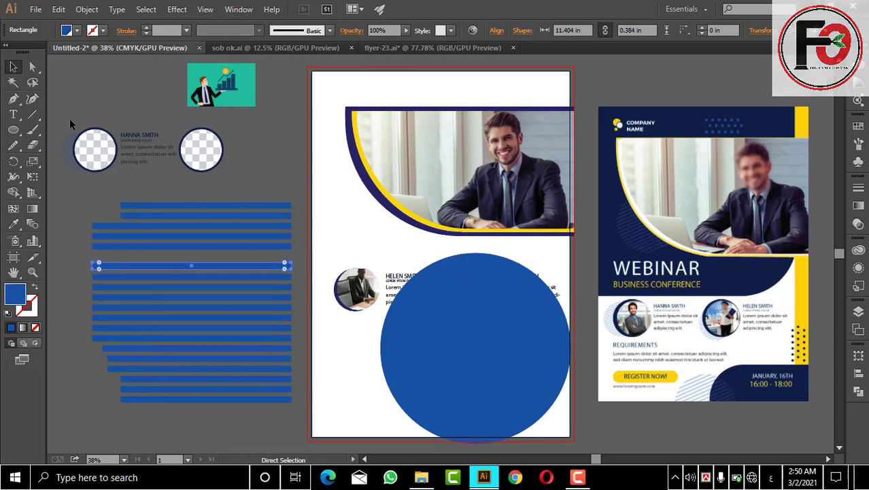
{"action": "key", "text": "ctrl+z"}
{"action": "key", "text": "ctrl+z"}
{"action": "key", "text": "ctrl+z"}
{"action": "key", "text": "ctrl+z"}
{"action": "key", "text": "ctrl+z"}
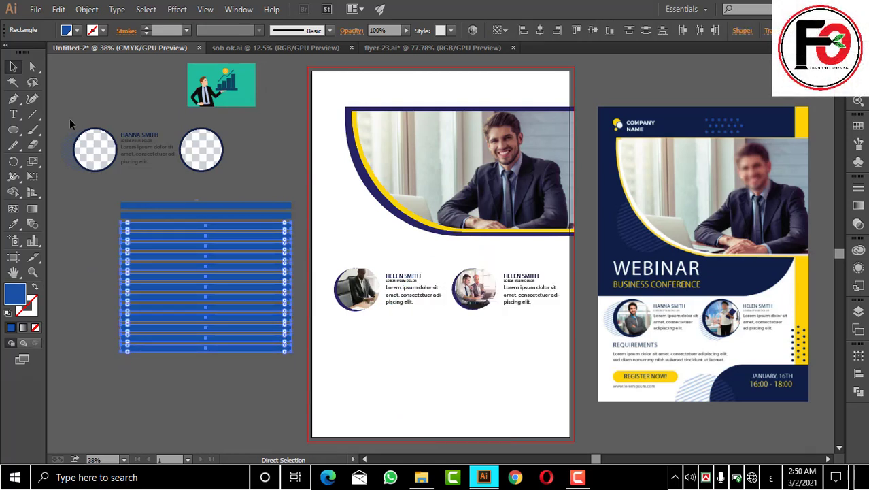
{"action": "key", "text": "ctrl+z"}
{"action": "key", "text": "ctrl+z"}
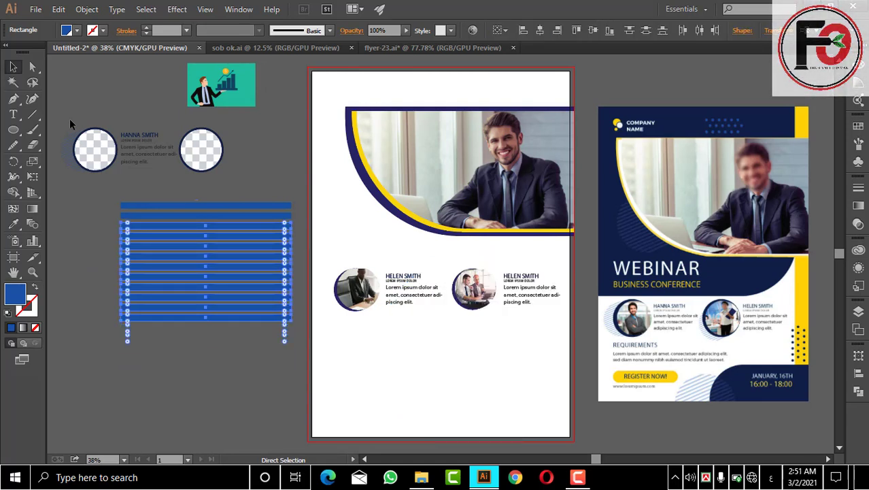
{"action": "key", "text": "ctrl+z"}
{"action": "key", "text": "ctrl+z"}
{"action": "key", "text": "ctrl+z"}
{"action": "key", "text": "ctrl+z"}
{"action": "key", "text": "ctrl+z"}
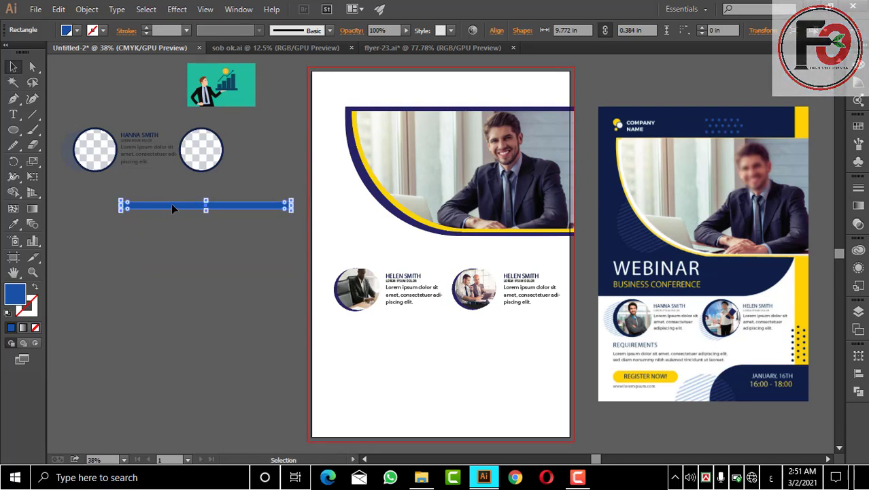
Step: Stack evenly spaced stripe copies with Ctrl+D and stretch the middle eleven further left
{"action": "left_click_drag", "start_coordinate": [173, 209], "coordinate": [175, 222]}
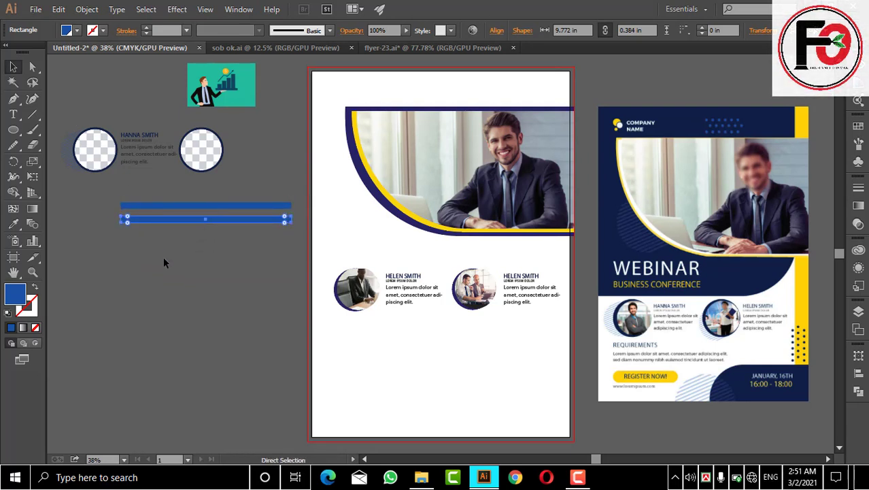
{"action": "key", "text": "ctrl+d"}
{"action": "key", "text": "ctrl+d"}
{"action": "key", "text": "ctrl+d"}
{"action": "key", "text": "ctrl+d"}
{"action": "key", "text": "ctrl+d"}
{"action": "key", "text": "ctrl+d"}
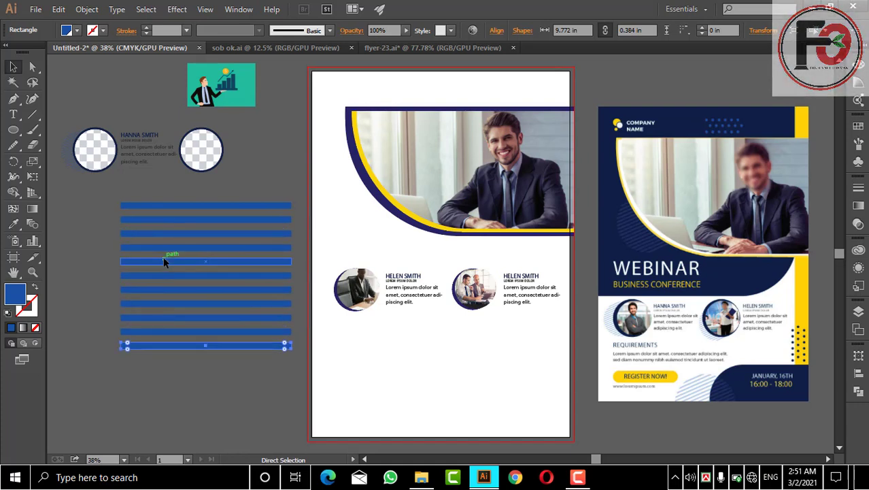
{"action": "key", "text": "ctrl+d"}
{"action": "key", "text": "ctrl+d"}
{"action": "key", "text": "ctrl+d"}
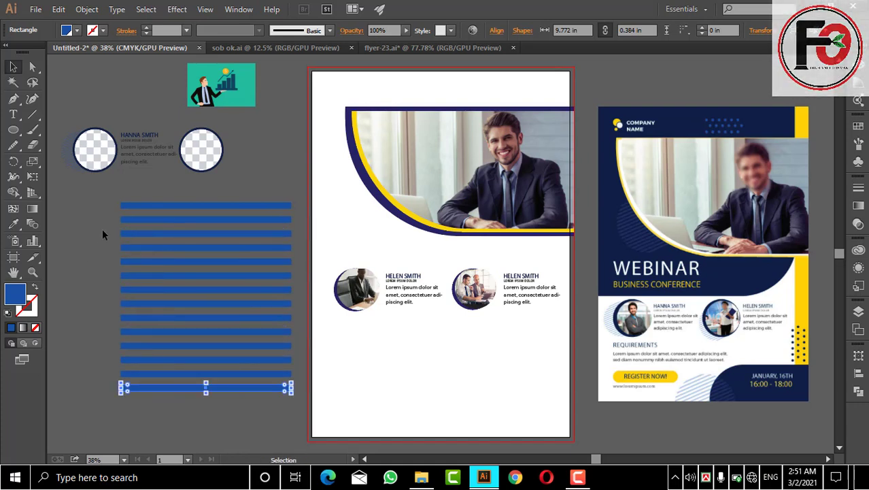
{"action": "left_click_drag", "start_coordinate": [103, 226], "coordinate": [178, 371]}
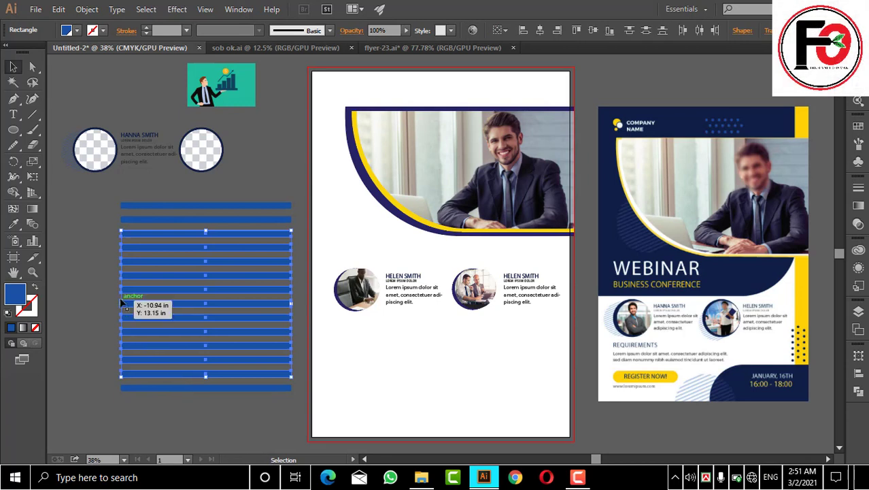
{"action": "left_click_drag", "start_coordinate": [121, 304], "coordinate": [84, 304]}
Step: Draw a large circle over the stripes and clip the stripes to it
{"action": "left_click", "coordinate": [70, 190]}
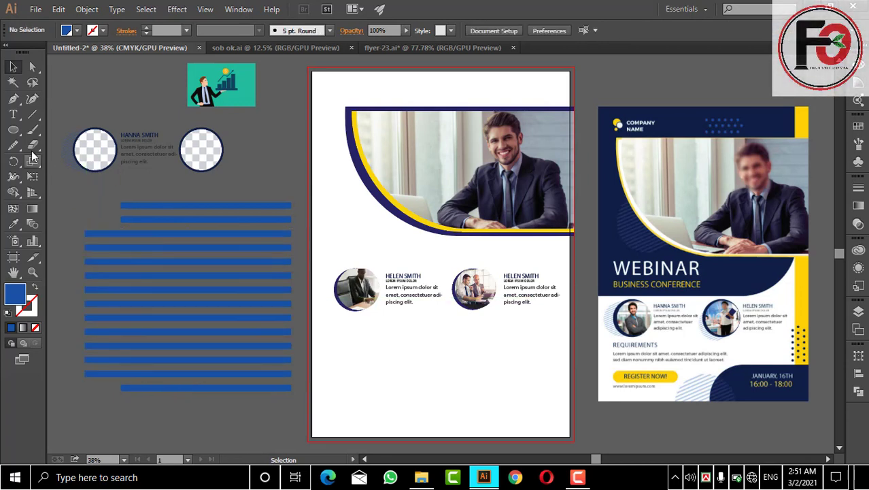
{"action": "left_click", "coordinate": [15, 130]}
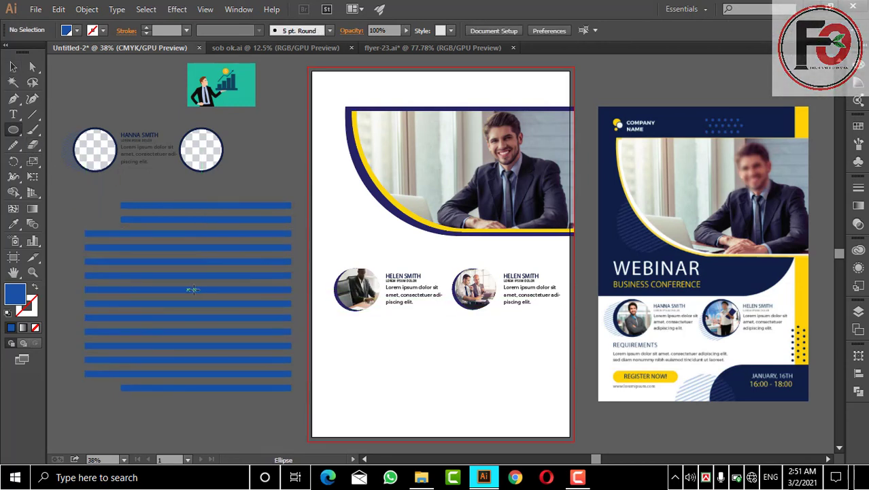
{"action": "left_click_drag", "start_coordinate": [191, 289], "coordinate": [287, 376]}
{"action": "key", "text": "v"}
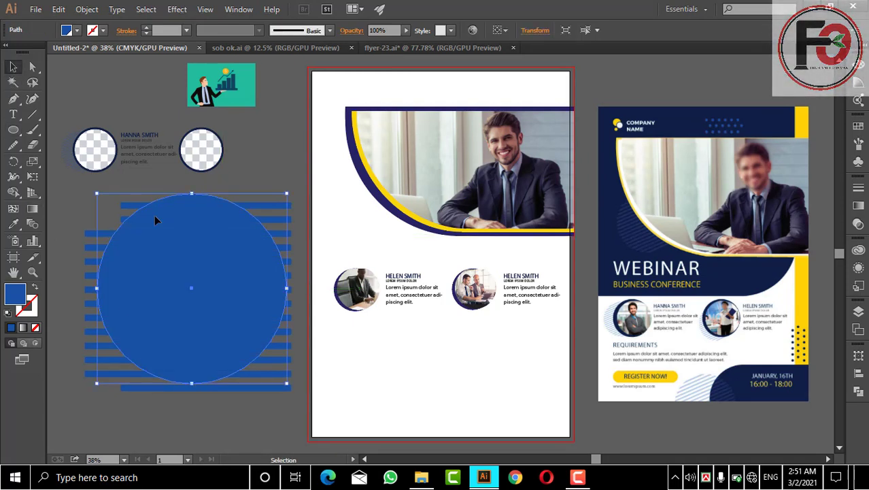
{"action": "key", "text": "Right"}
{"action": "key", "text": "Right"}
{"action": "key", "text": "Right"}
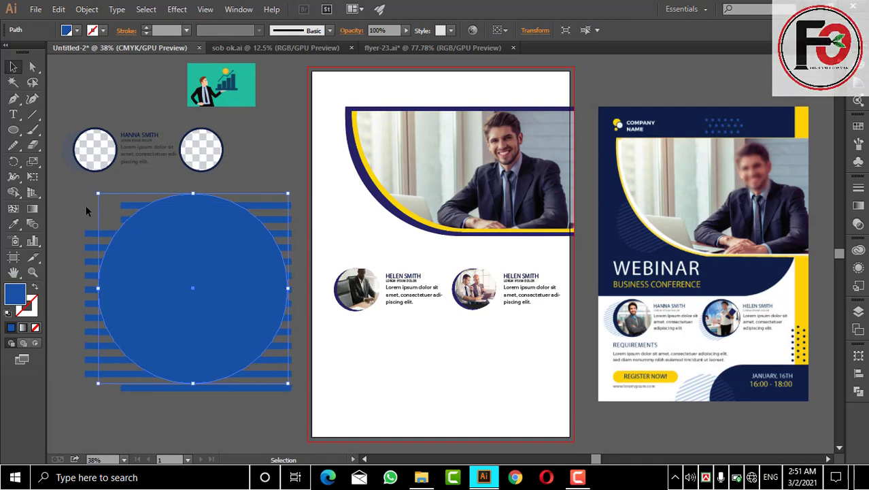
{"action": "left_click", "coordinate": [268, 388], "text": "shift"}
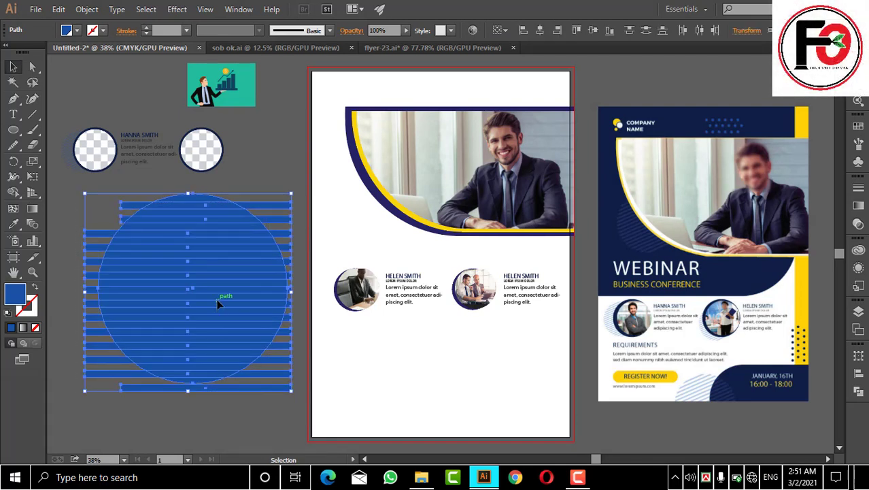
{"action": "right_click", "coordinate": [217, 299]}
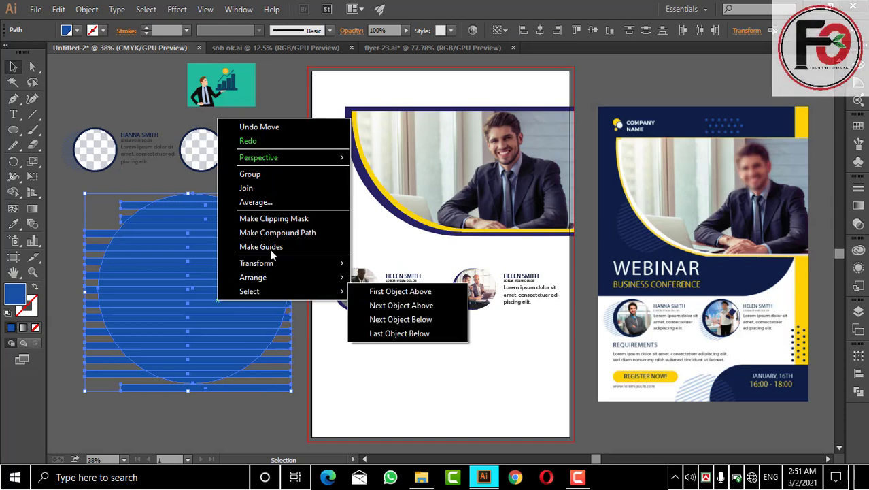
{"action": "left_click", "coordinate": [283, 218]}
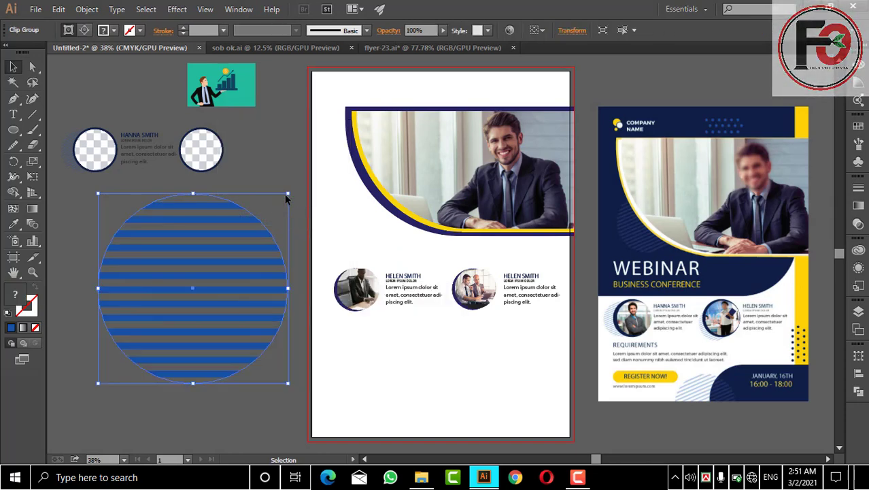
Step: Nudge the blue circle down and reapply Make Clipping Mask to the stripes and circle
{"action": "left_click", "coordinate": [274, 167]}
{"action": "key", "text": "a"}
{"action": "left_click", "coordinate": [216, 216]}
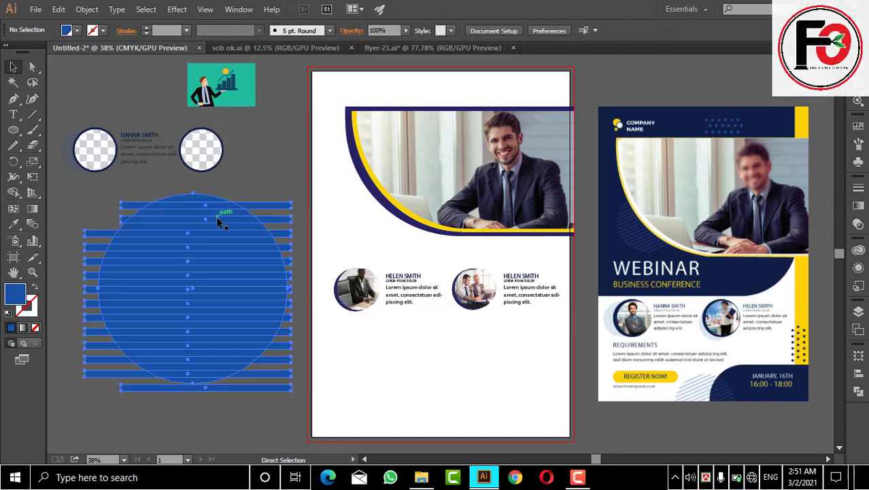
{"action": "left_click", "coordinate": [254, 169]}
{"action": "key", "text": "v"}
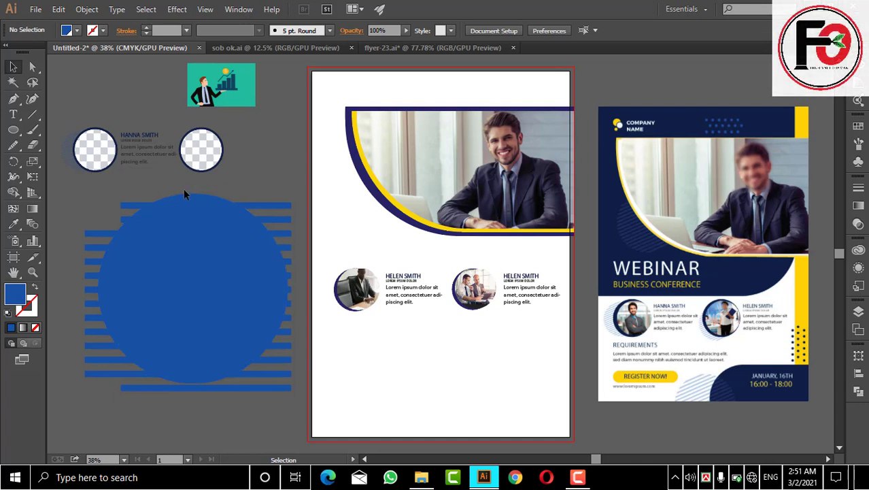
{"action": "left_click_drag", "start_coordinate": [197, 209], "coordinate": [198, 214]}
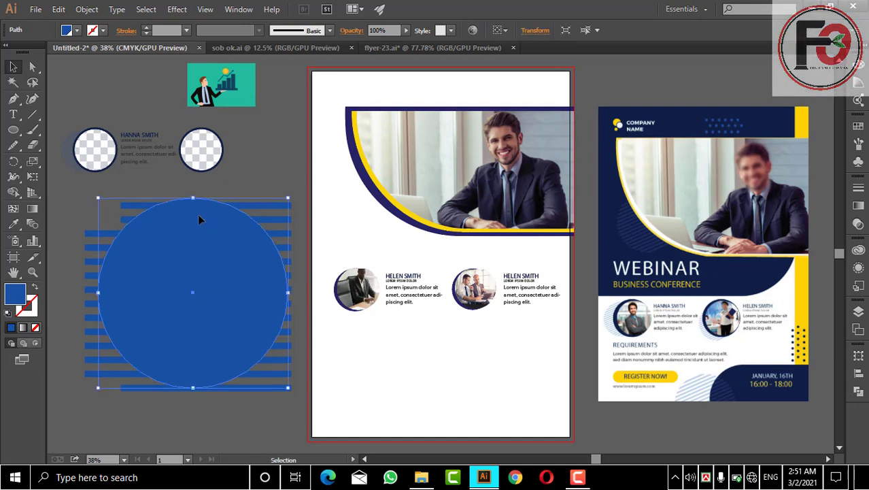
{"action": "key", "text": "Down"}
{"action": "key", "text": "Down"}
{"action": "key", "text": "Down"}
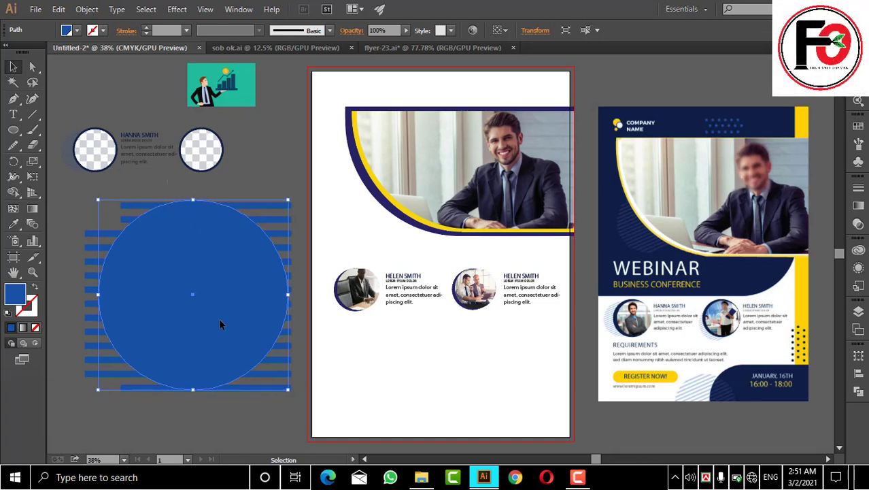
{"action": "left_click_drag", "start_coordinate": [261, 433], "coordinate": [212, 285]}
{"action": "right_click", "coordinate": [213, 285]}
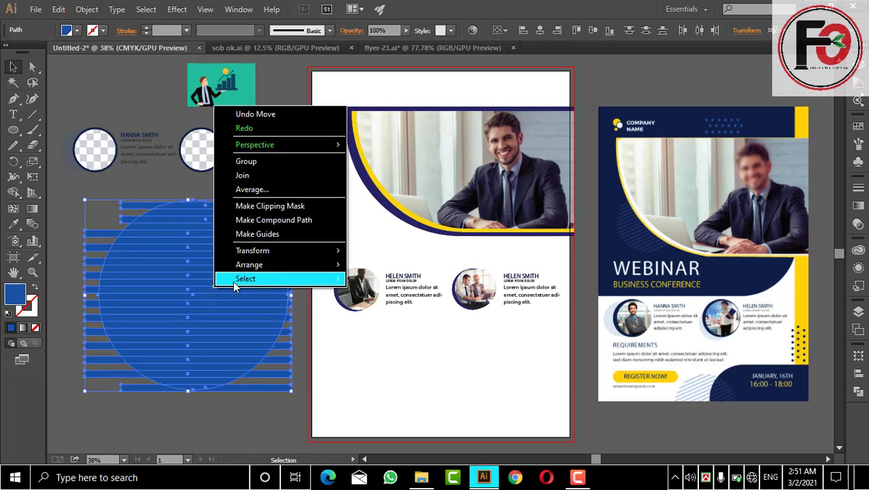
{"action": "left_click", "coordinate": [270, 205]}
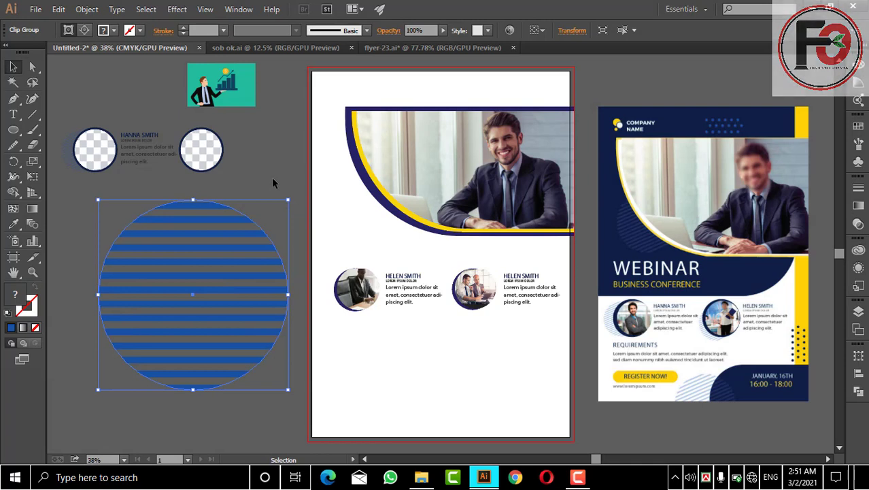
Step: Set the striped circle's opacity to 34%
{"action": "left_click", "coordinate": [441, 31]}
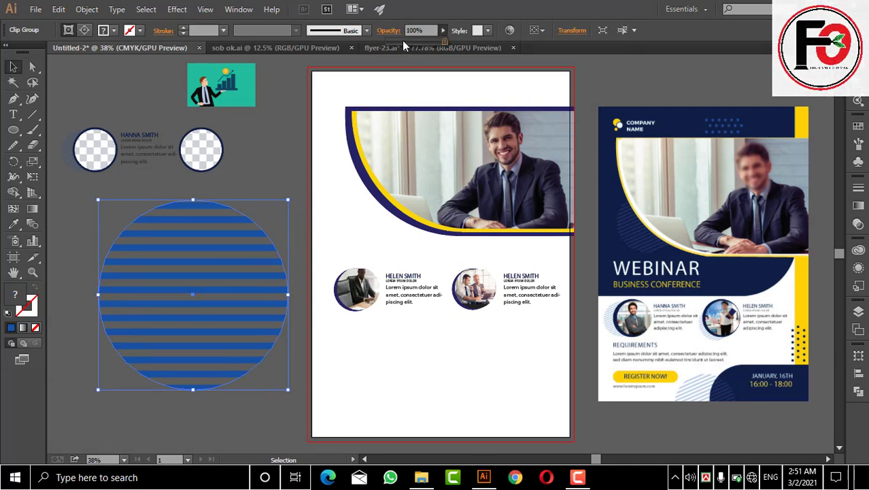
{"action": "left_click_drag", "start_coordinate": [402, 42], "coordinate": [400, 41]}
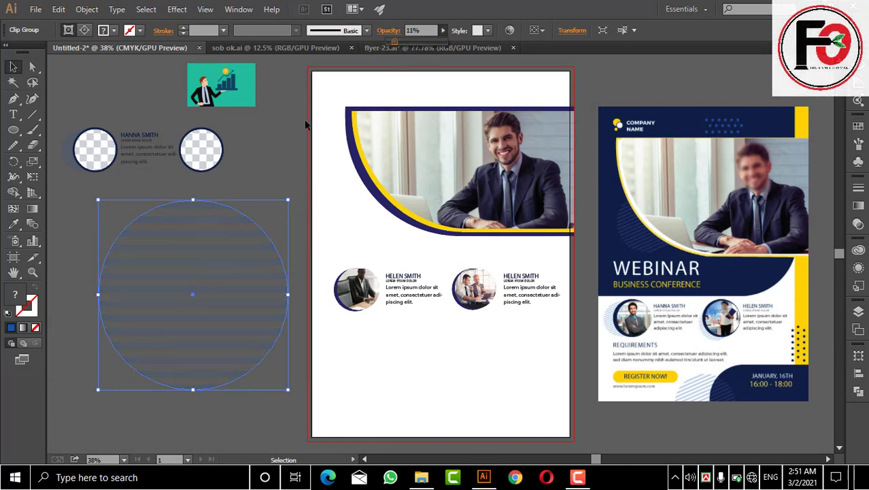
{"action": "left_click", "coordinate": [254, 177]}
{"action": "left_click", "coordinate": [204, 317]}
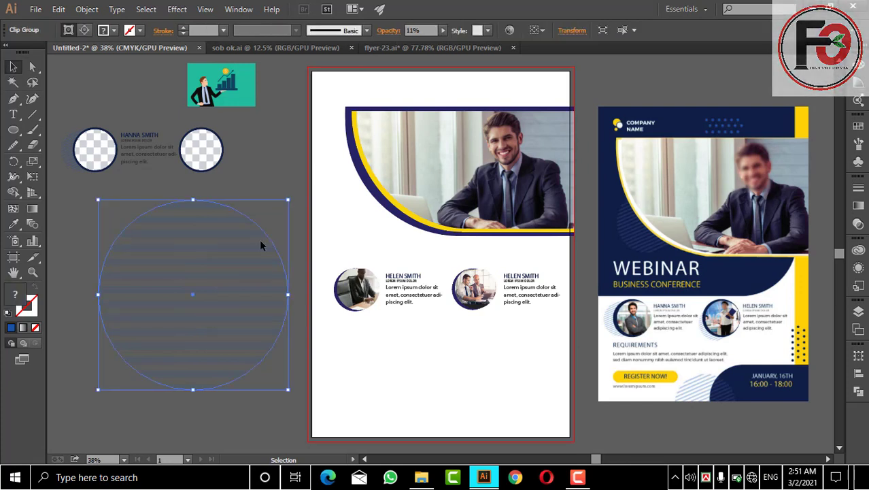
{"action": "left_click", "coordinate": [442, 32]}
{"action": "left_click_drag", "start_coordinate": [395, 41], "coordinate": [408, 42]}
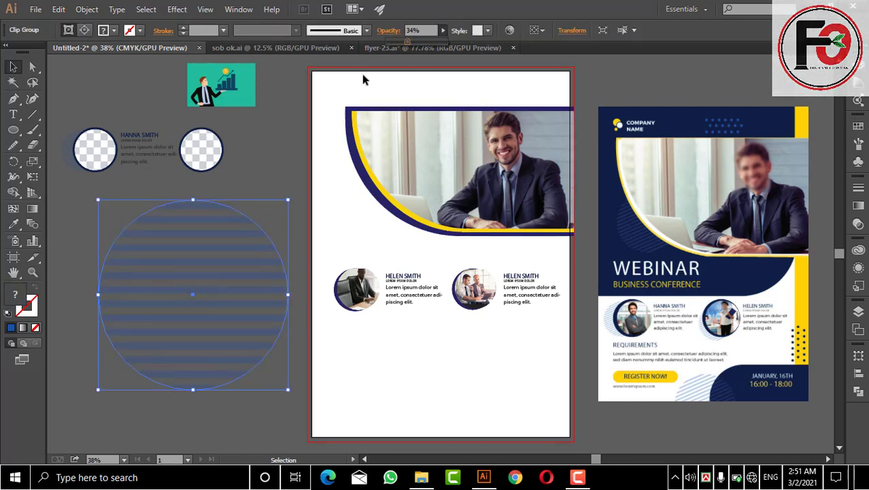
{"action": "left_click", "coordinate": [273, 116]}
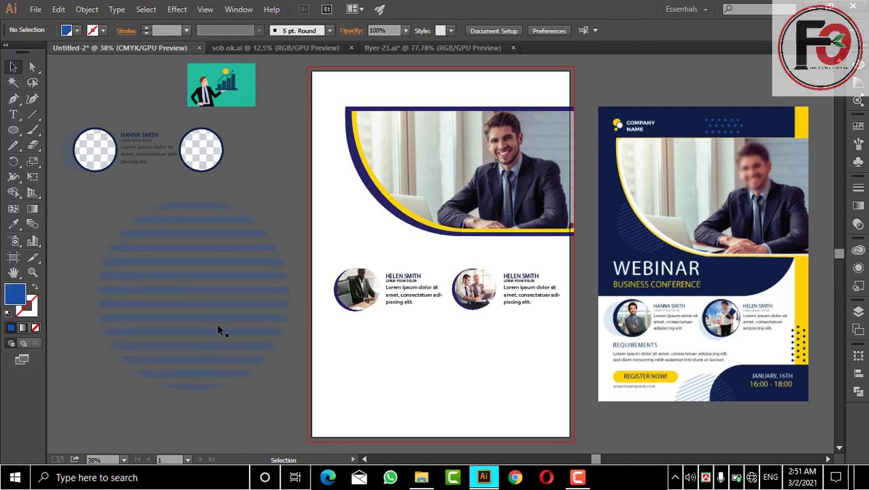
Step: Shrink the striped circle to photo size and fit it behind the left speaker photo
{"action": "left_click", "coordinate": [253, 346]}
{"action": "mouse_move", "coordinate": [286, 388]}
{"action": "left_mouse_down"}
{"action": "mouse_move", "coordinate": [214, 314]}
{"action": "mouse_move", "coordinate": [355, 300]}
{"action": "mouse_move", "coordinate": [382, 316]}
{"action": "left_mouse_up"}
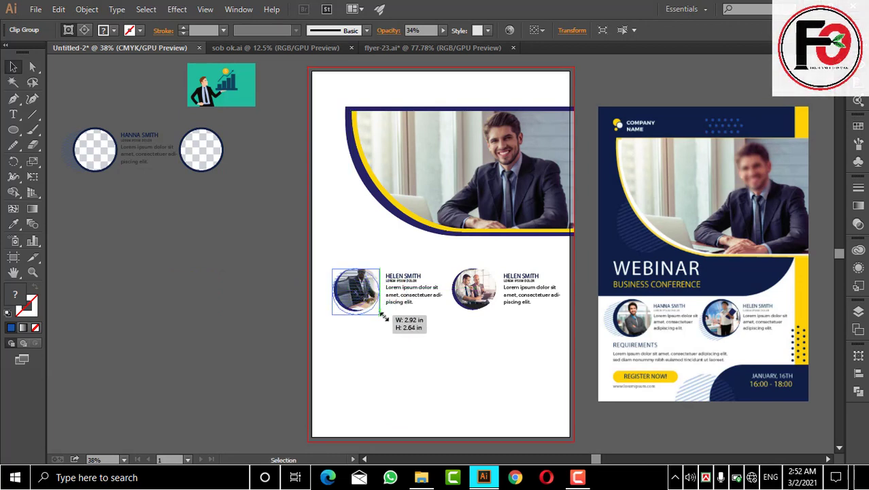
{"action": "left_click_drag", "start_coordinate": [383, 316], "coordinate": [384, 316]}
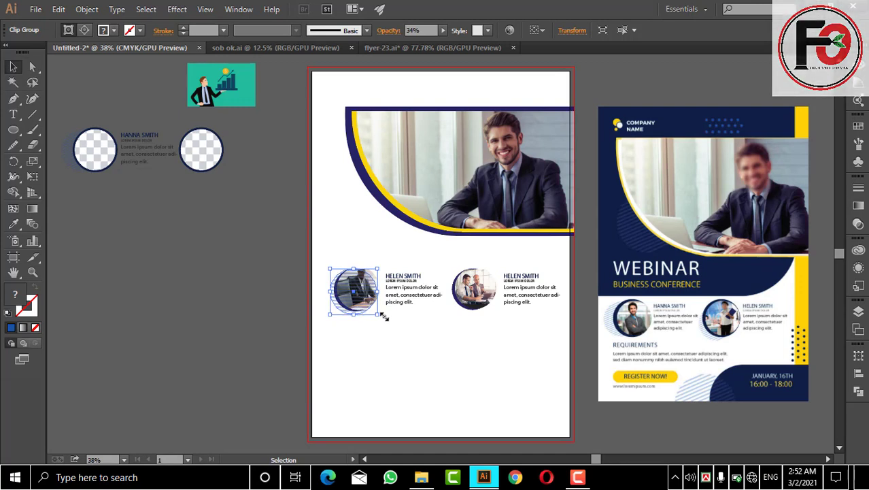
{"action": "key", "text": "ctrl"}
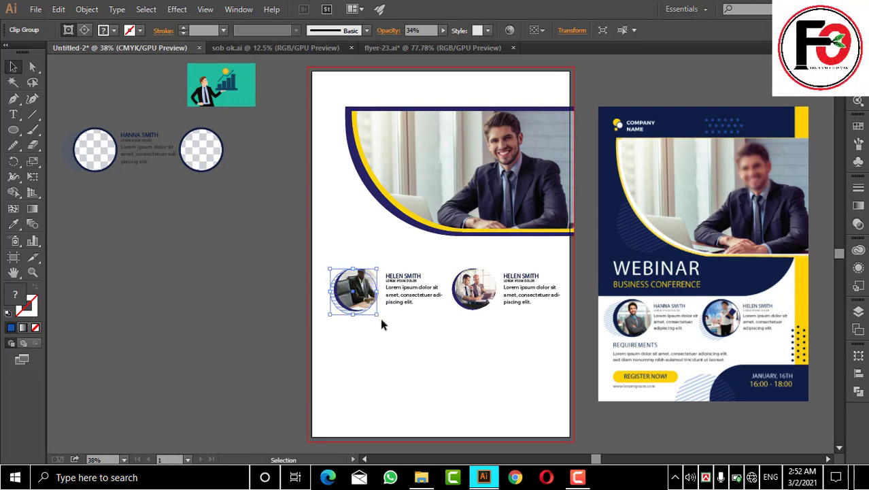
{"action": "left_click", "coordinate": [340, 317]}
{"action": "left_click", "coordinate": [341, 311]}
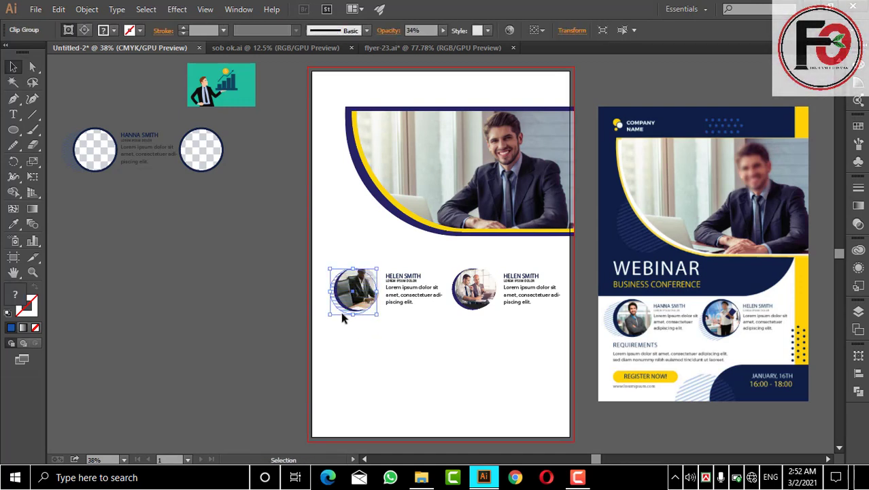
{"action": "key", "text": "Left"}
{"action": "key", "text": "Left"}
{"action": "key", "text": "Up"}
{"action": "key", "text": "Up"}
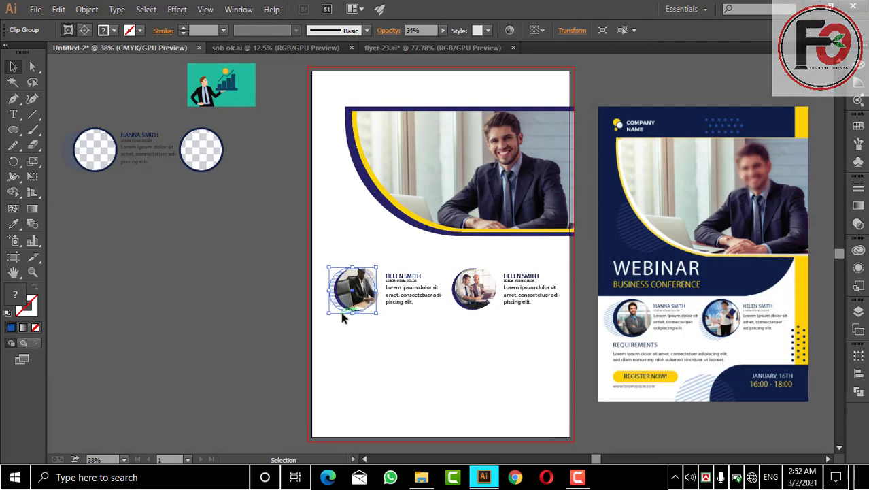
{"action": "left_click", "coordinate": [393, 313]}
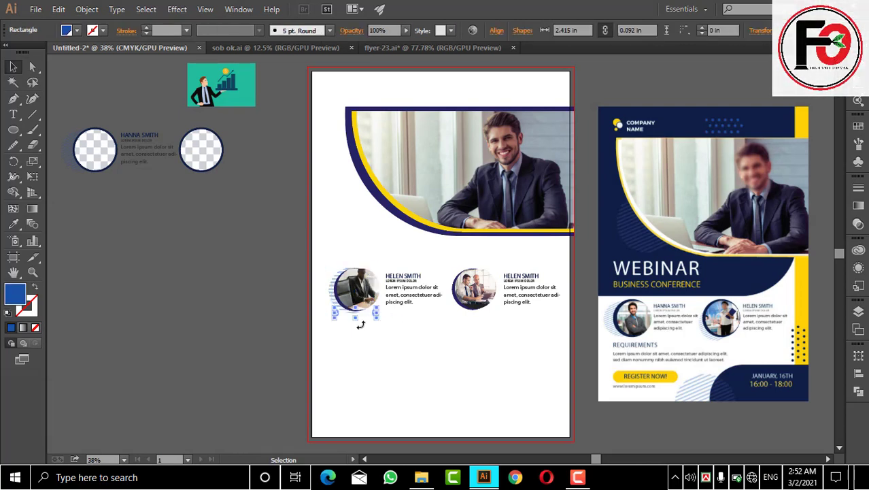
{"action": "left_click_drag", "start_coordinate": [333, 314], "coordinate": [327, 306]}
Step: Alt-drag a copy of the striped circle behind the right speaker photo
{"action": "left_click", "coordinate": [327, 300]}
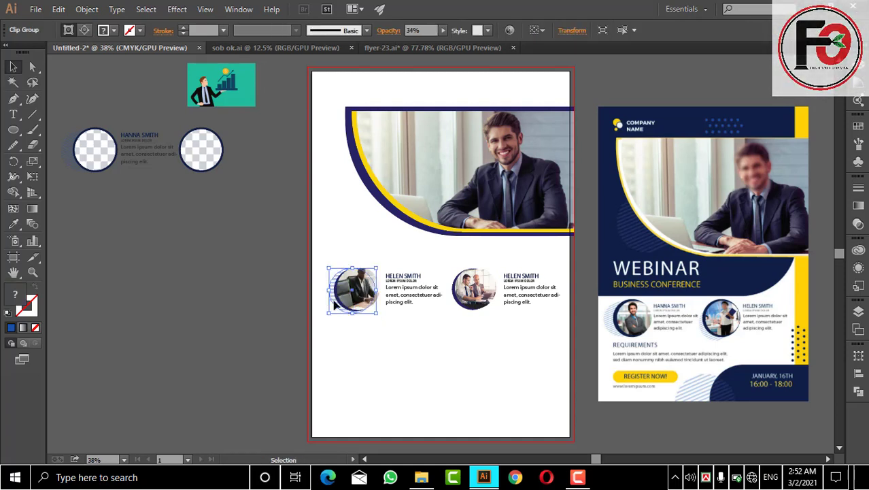
{"action": "left_click_drag", "start_coordinate": [333, 306], "coordinate": [452, 310]}
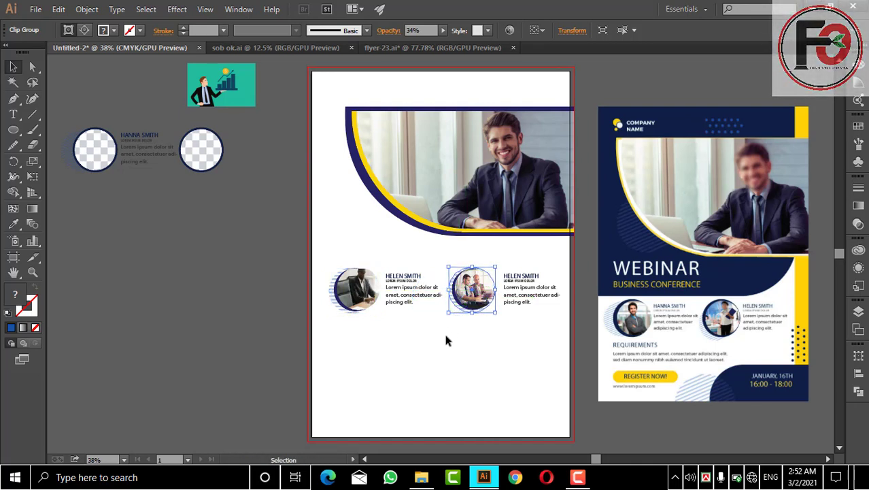
{"action": "left_click", "coordinate": [445, 340]}
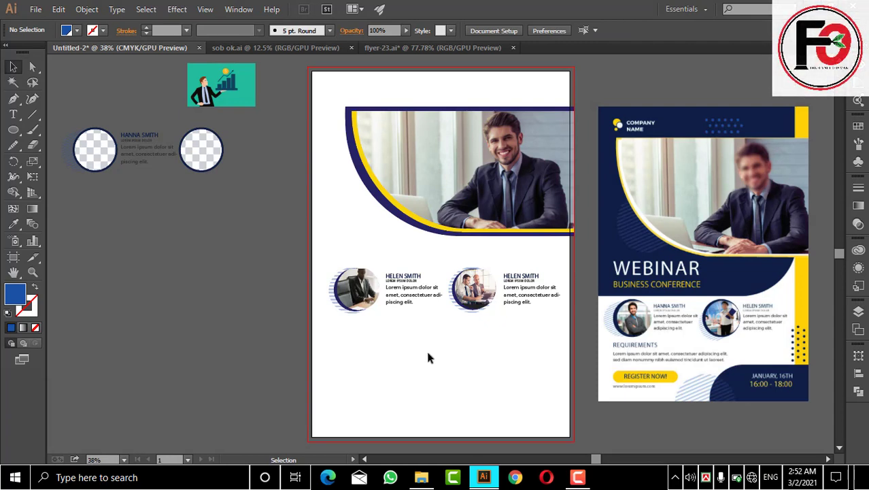
Step: Copy the REQUIREMENTS heading and body text from flyer-23.ai into Untitled-2
{"action": "left_click", "coordinate": [407, 46]}
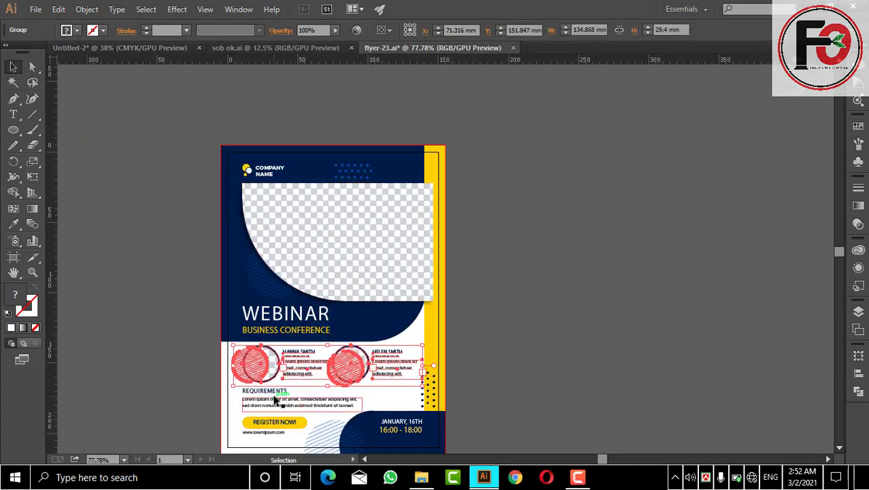
{"action": "left_click", "coordinate": [275, 401]}
{"action": "left_click", "coordinate": [270, 392], "text": "shift"}
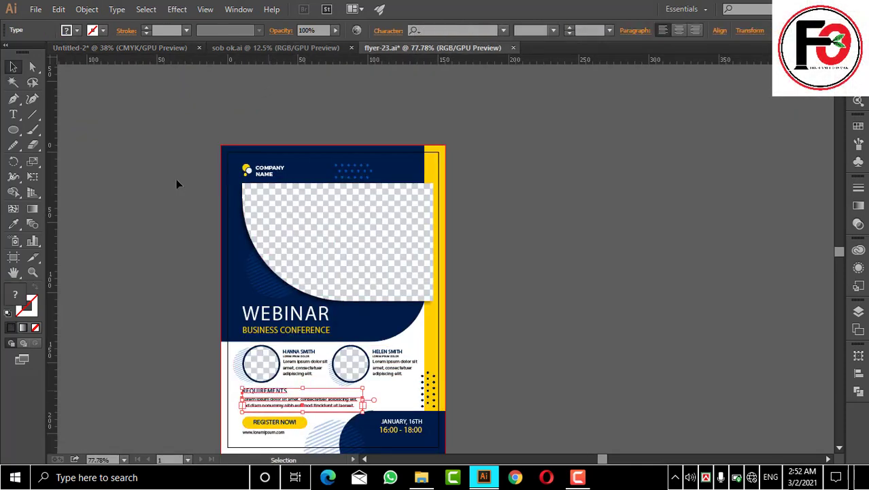
{"action": "left_click_drag", "start_coordinate": [176, 179], "coordinate": [148, 174]}
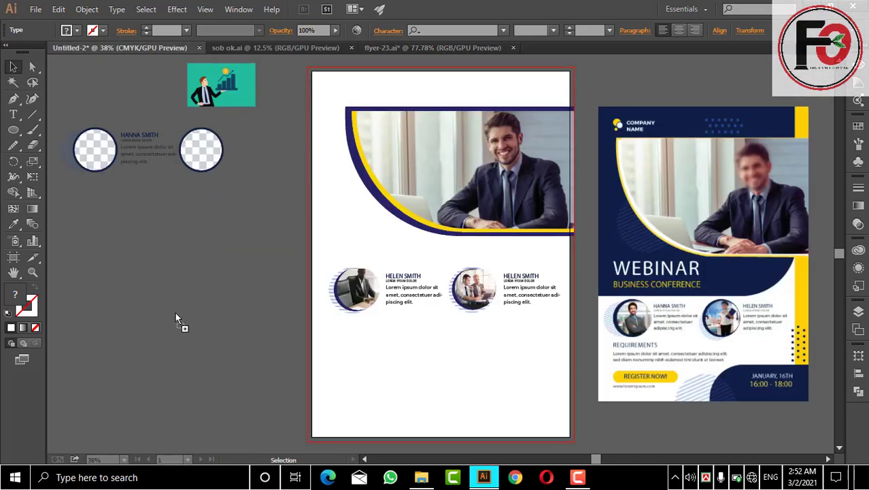
{"action": "left_click_drag", "start_coordinate": [245, 274], "coordinate": [257, 266]}
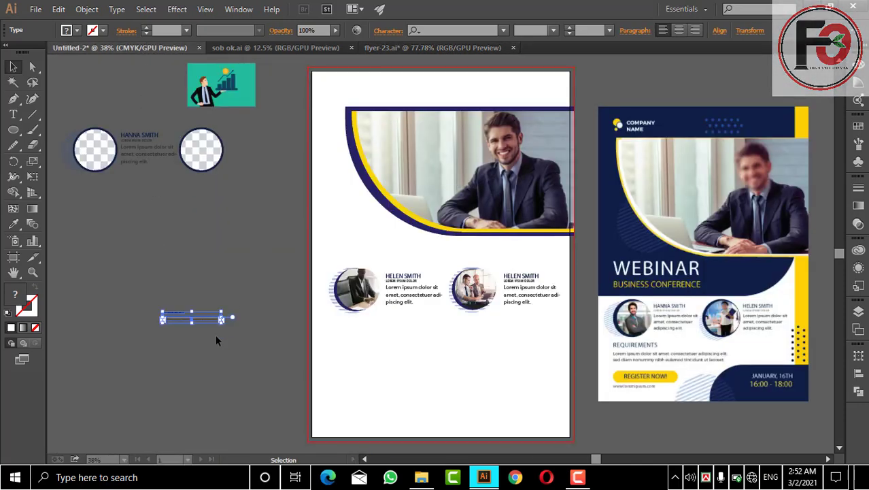
Step: Position and scale the requirements text block below the speaker rows
{"action": "left_click_drag", "start_coordinate": [222, 320], "coordinate": [333, 344]}
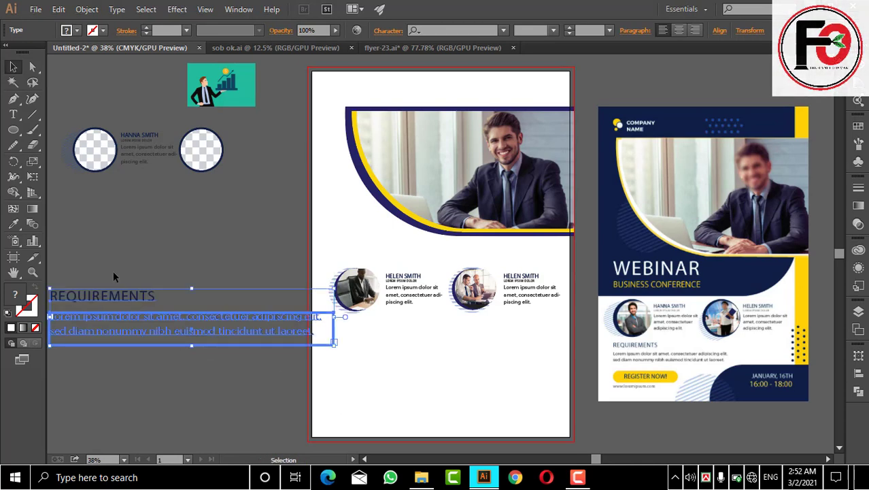
{"action": "left_click_drag", "start_coordinate": [138, 301], "coordinate": [434, 352]}
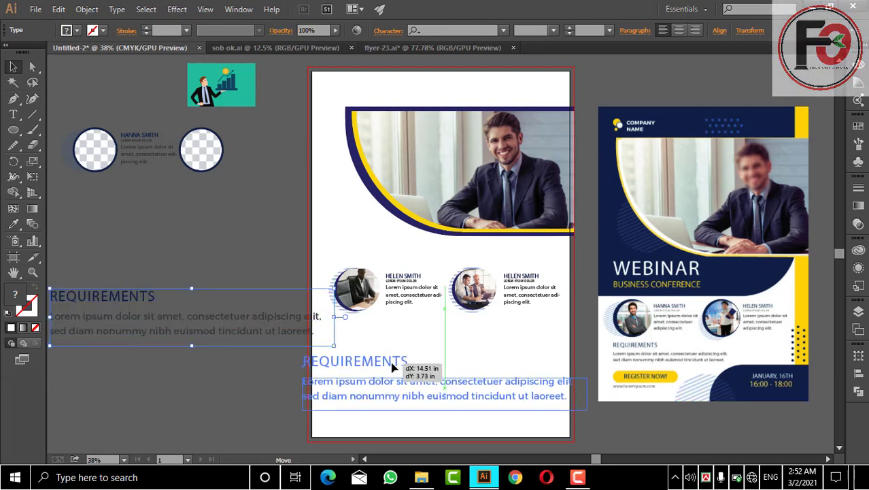
{"action": "left_click", "coordinate": [248, 390]}
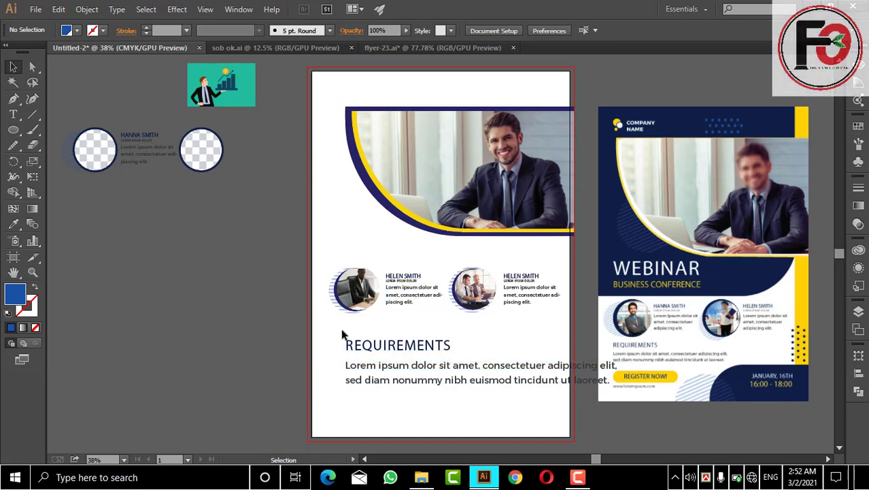
{"action": "left_click_drag", "start_coordinate": [329, 331], "coordinate": [414, 396]}
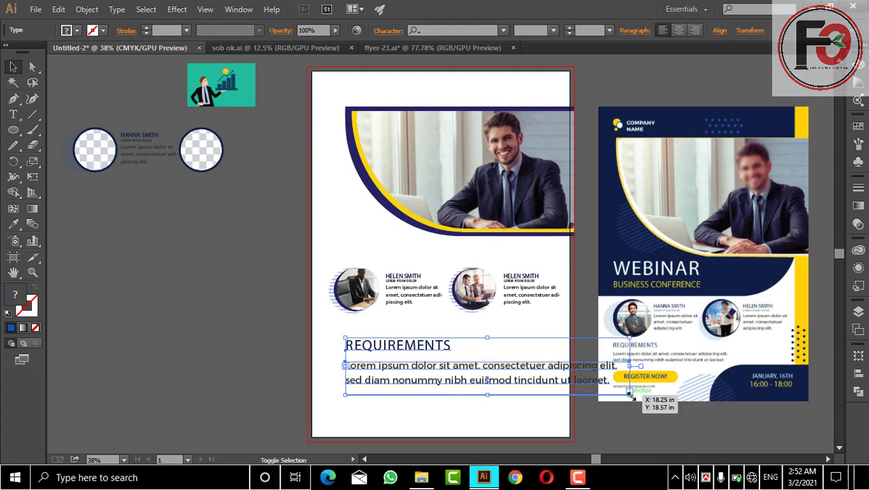
{"action": "left_click_drag", "start_coordinate": [633, 398], "coordinate": [587, 384]}
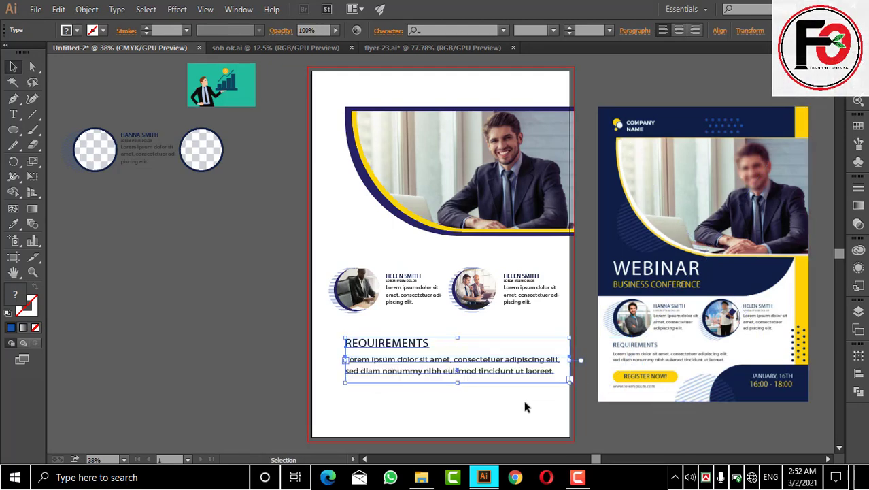
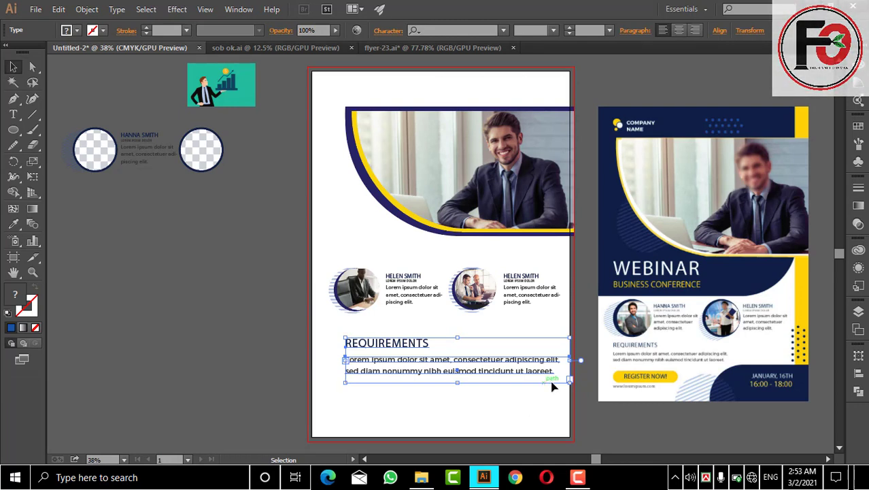
Step: Widen the REQUIREMENTS text frame and move it up-left beneath the two speaker profiles
{"action": "left_click_drag", "start_coordinate": [570, 382], "coordinate": [472, 373]}
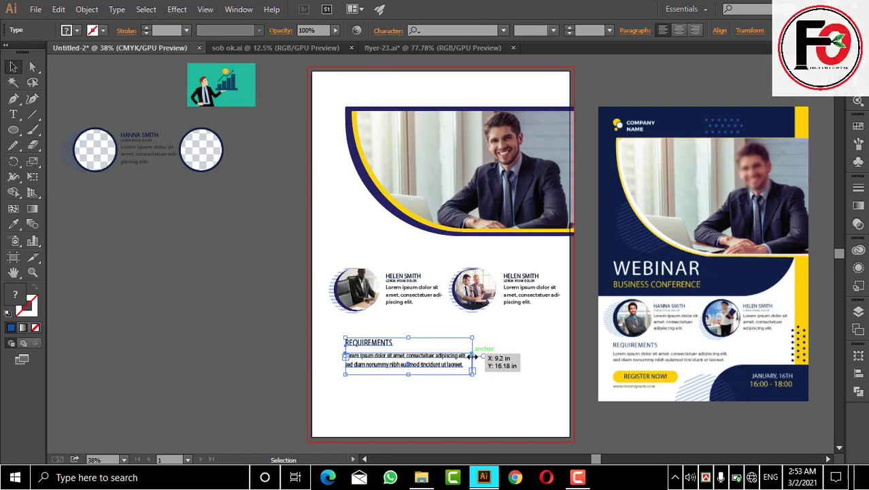
{"action": "left_click_drag", "start_coordinate": [470, 356], "coordinate": [520, 356]}
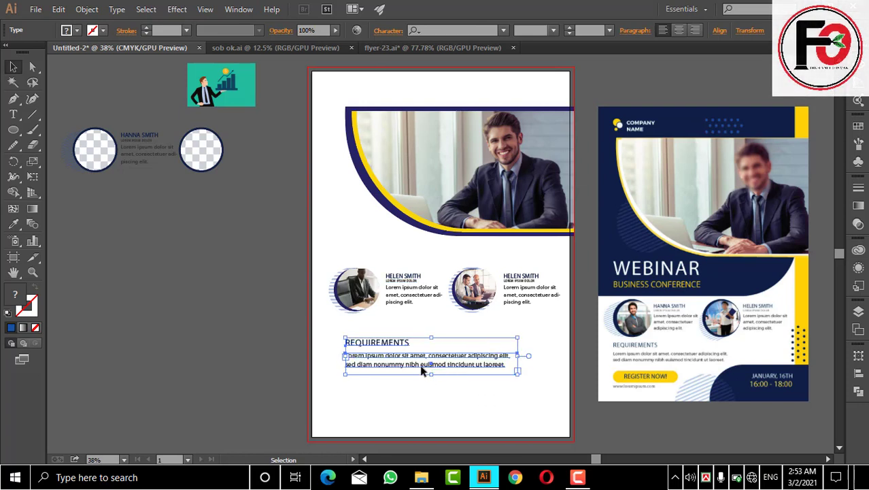
{"action": "left_click_drag", "start_coordinate": [420, 361], "coordinate": [383, 336]}
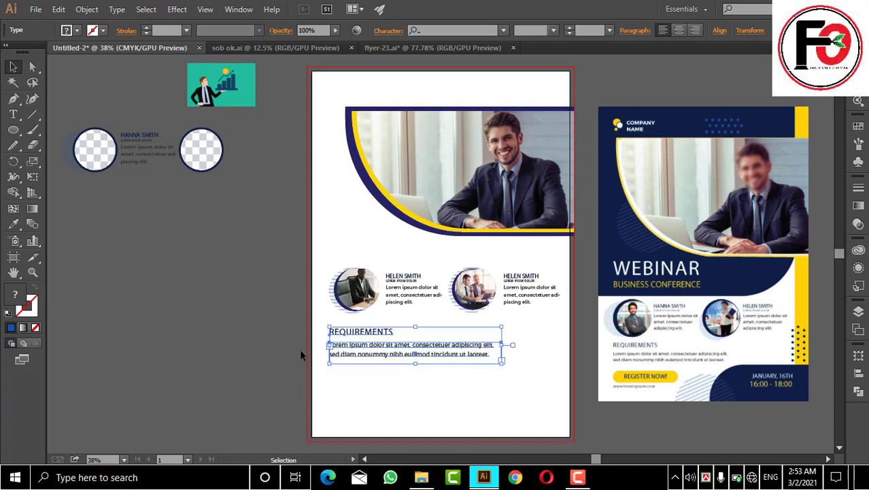
{"action": "left_click", "coordinate": [281, 358]}
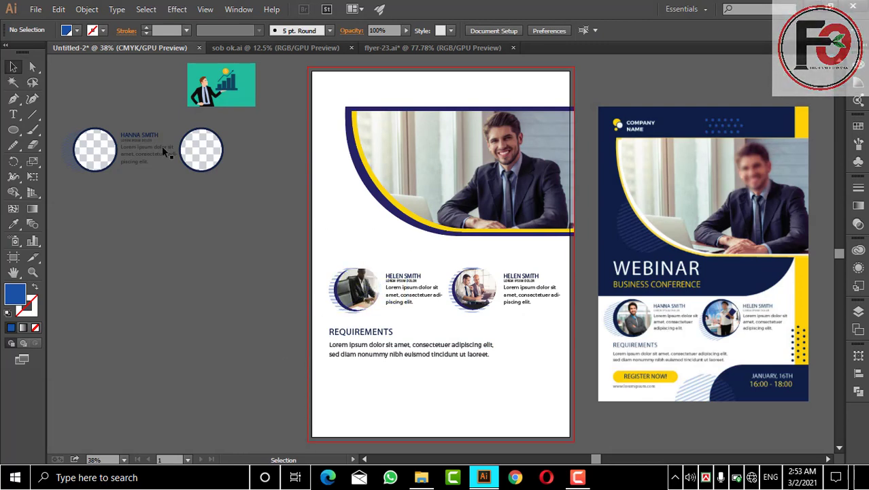
Step: Draw a tall rectangle along the right edge behind the photo, and nudge the speakers left
{"action": "left_click", "coordinate": [17, 130]}
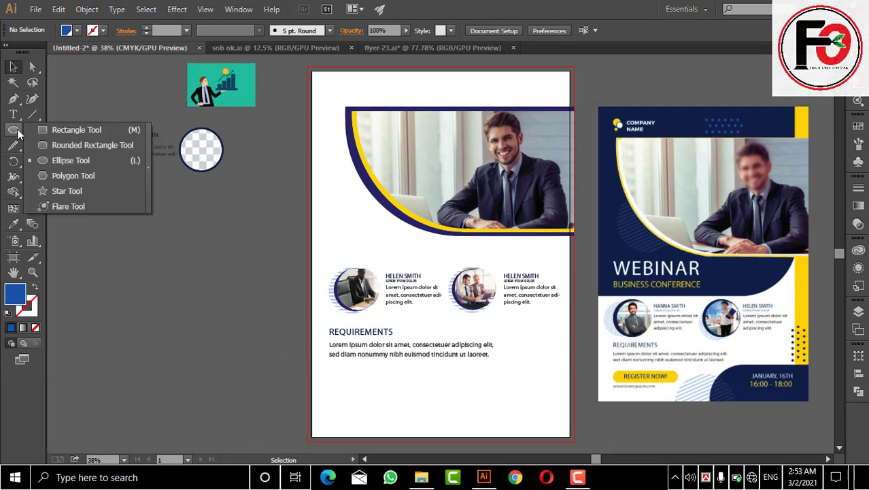
{"action": "left_click", "coordinate": [68, 129]}
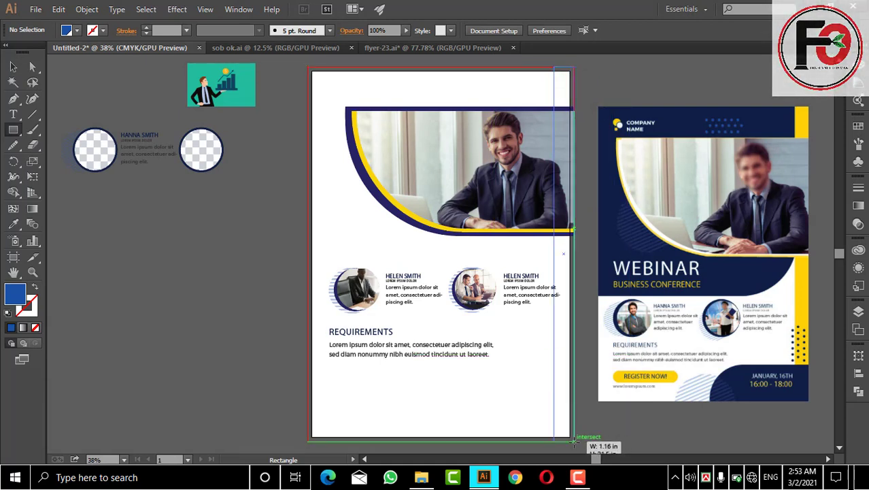
{"action": "left_click_drag", "start_coordinate": [554, 66], "coordinate": [574, 441]}
{"action": "left_click", "coordinate": [14, 67]}
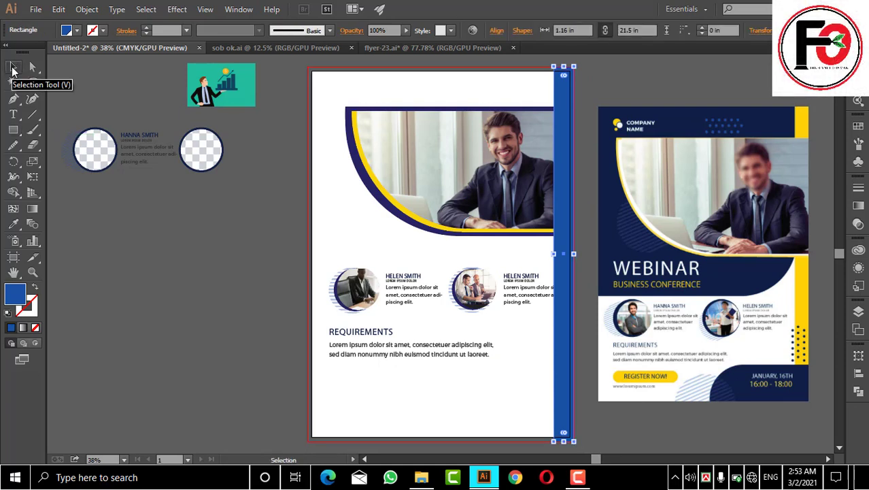
{"action": "key", "text": "ctrl+bracketleft"}
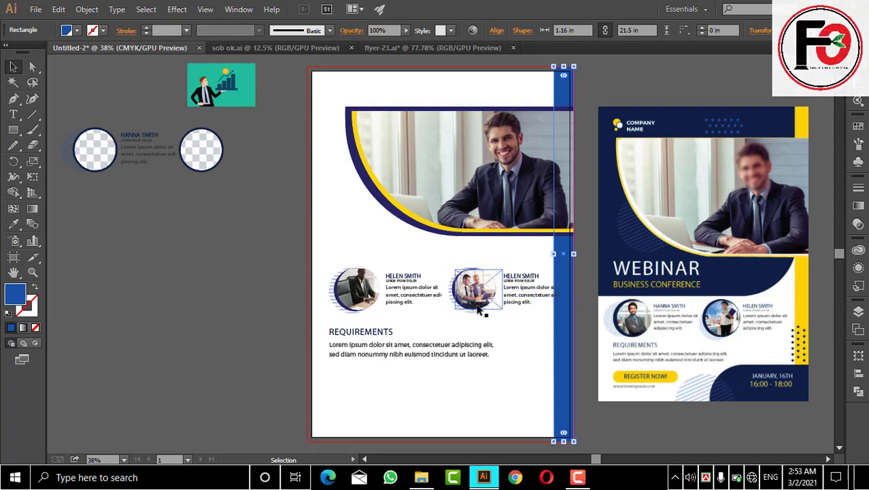
{"action": "mouse_move", "coordinate": [335, 247]}
{"action": "left_mouse_down"}
{"action": "mouse_move", "coordinate": [562, 302]}
{"action": "mouse_move", "coordinate": [533, 308]}
{"action": "left_mouse_up"}
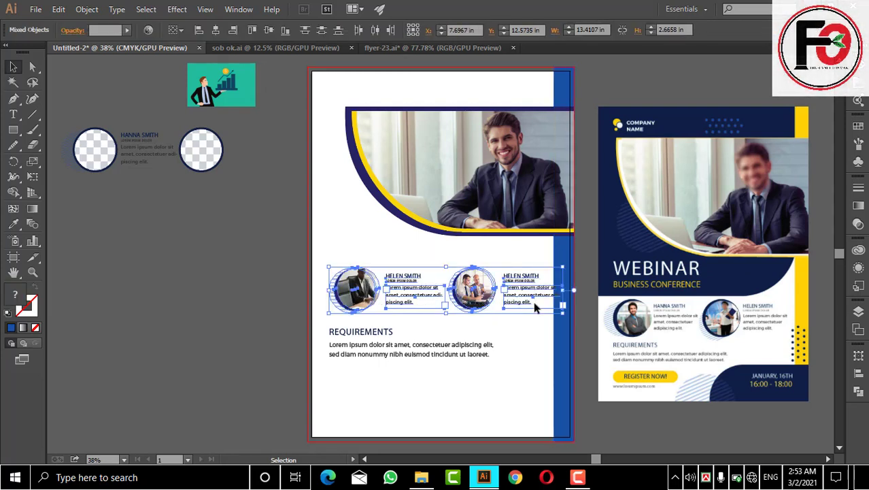
{"action": "key", "text": "Left"}
{"action": "key", "text": "Left"}
{"action": "key", "text": "Left"}
{"action": "key", "text": "Left"}
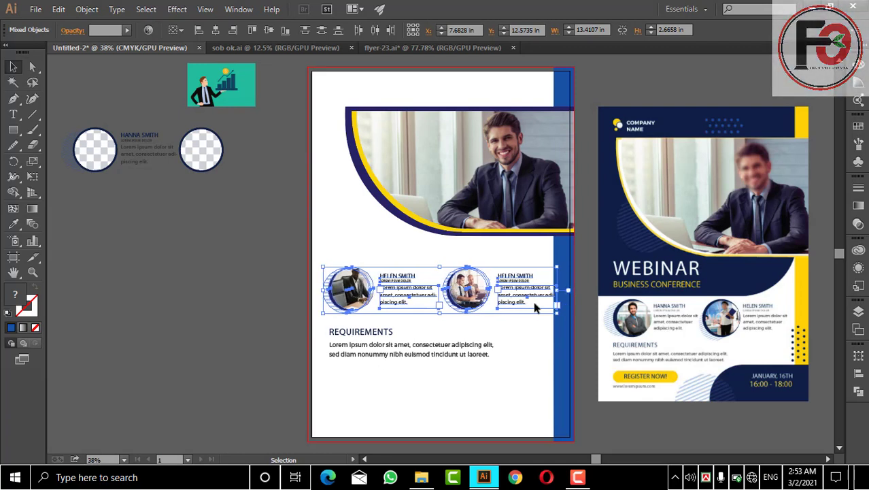
{"action": "key", "text": "Left"}
{"action": "key", "text": "Left"}
{"action": "key", "text": "Left"}
Step: Narrow the right-edge stripe and give it the reference flyer's yellow
{"action": "left_click", "coordinate": [570, 344]}
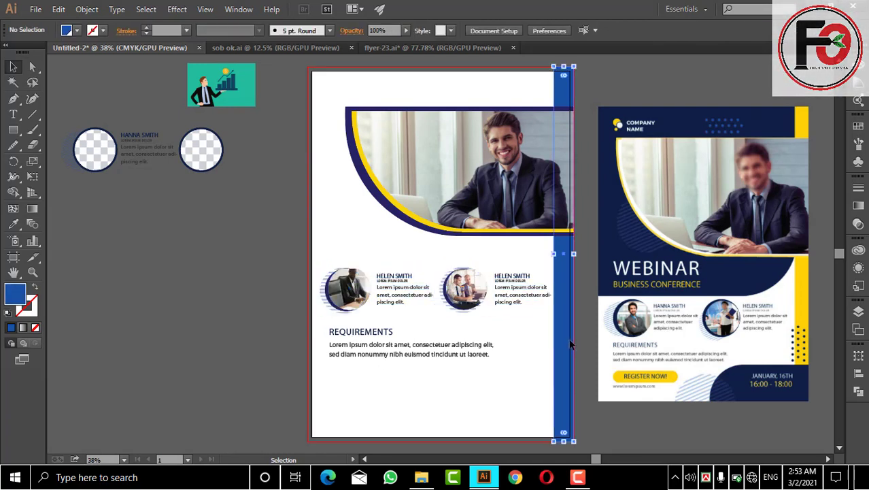
{"action": "left_click_drag", "start_coordinate": [556, 253], "coordinate": [557, 253]}
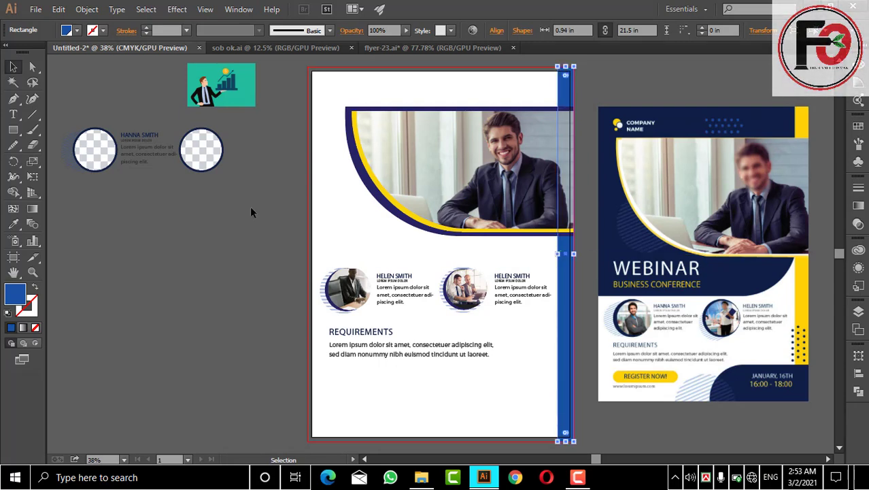
{"action": "left_click", "coordinate": [14, 224]}
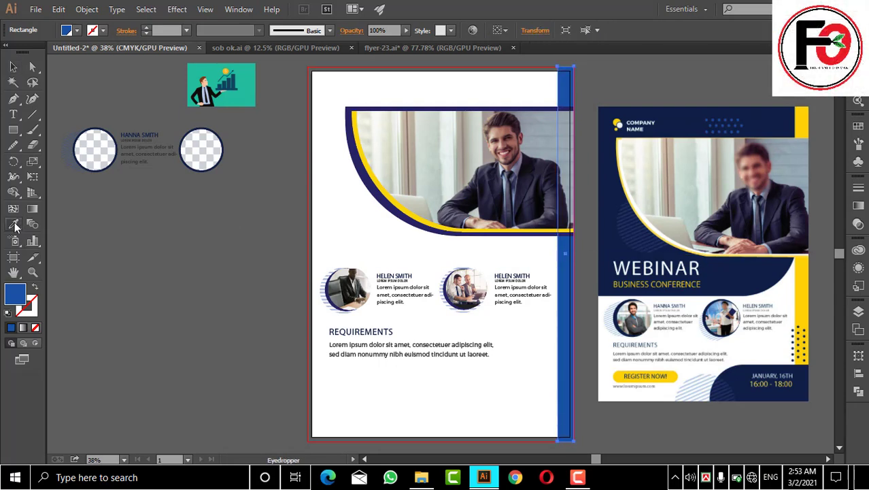
{"action": "left_click", "coordinate": [796, 293]}
{"action": "left_click", "coordinate": [802, 293]}
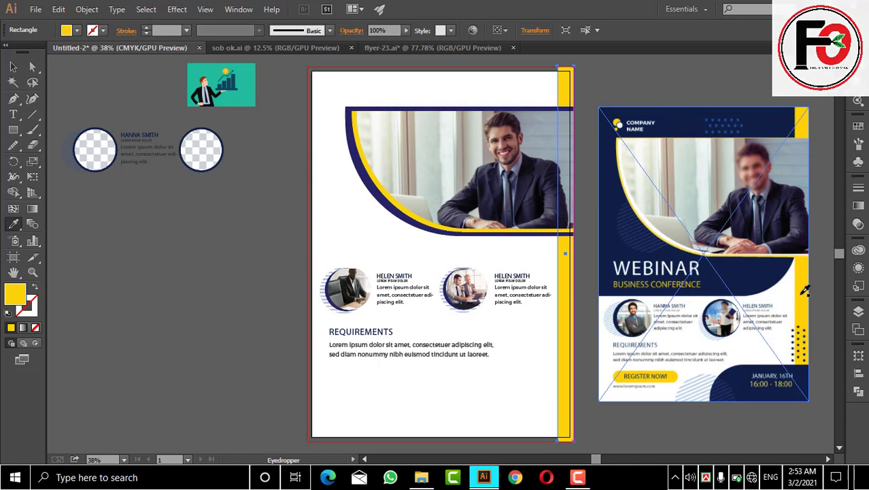
{"action": "key", "text": "v"}
{"action": "left_click", "coordinate": [66, 212]}
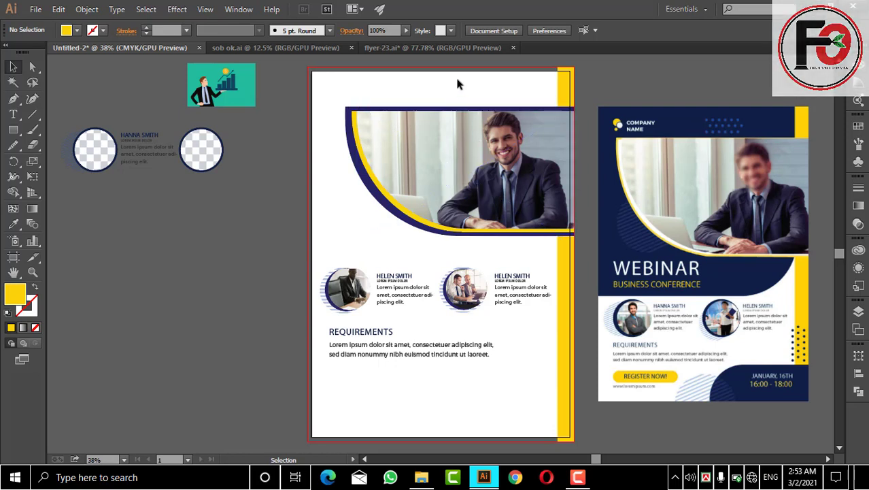
Step: Draw a rectangle over the artboard's top with a large rounded bottom-right corner, behind the photo
{"action": "left_click", "coordinate": [13, 129]}
{"action": "mouse_move", "coordinate": [308, 65]}
{"action": "left_mouse_down"}
{"action": "mouse_move", "coordinate": [571, 272]}
{"action": "mouse_move", "coordinate": [573, 261]}
{"action": "left_mouse_up"}
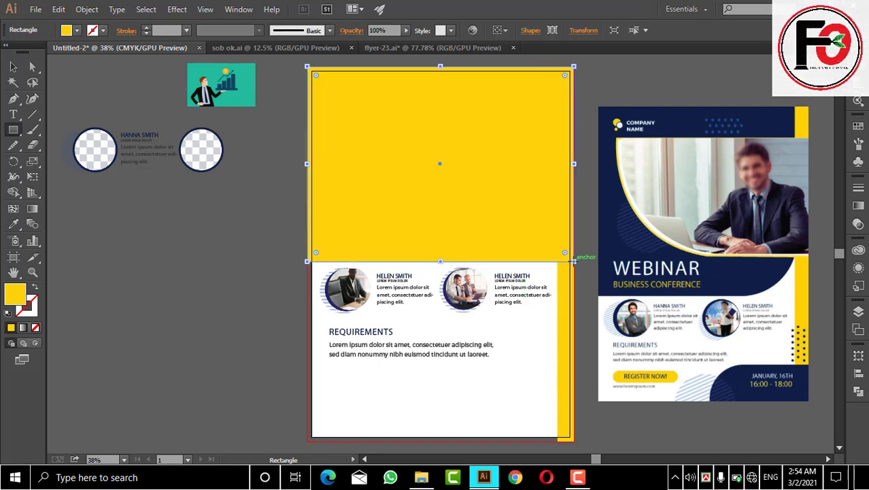
{"action": "key", "text": "v"}
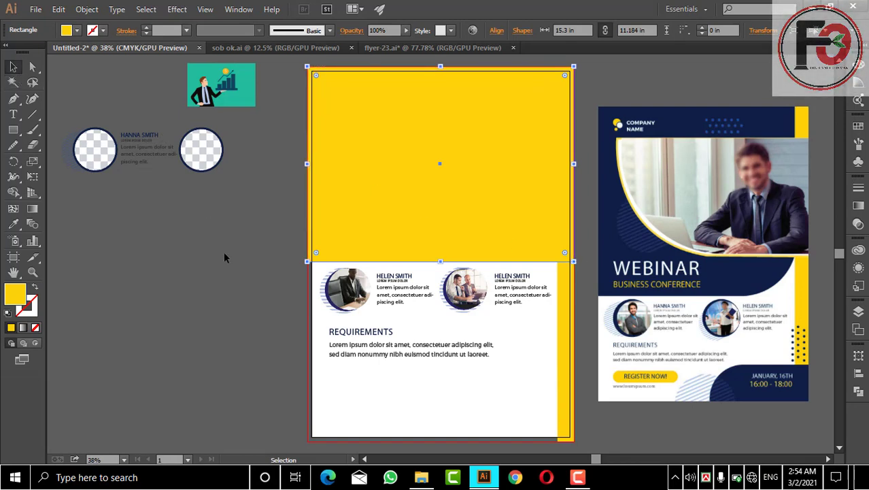
{"action": "key", "text": "a"}
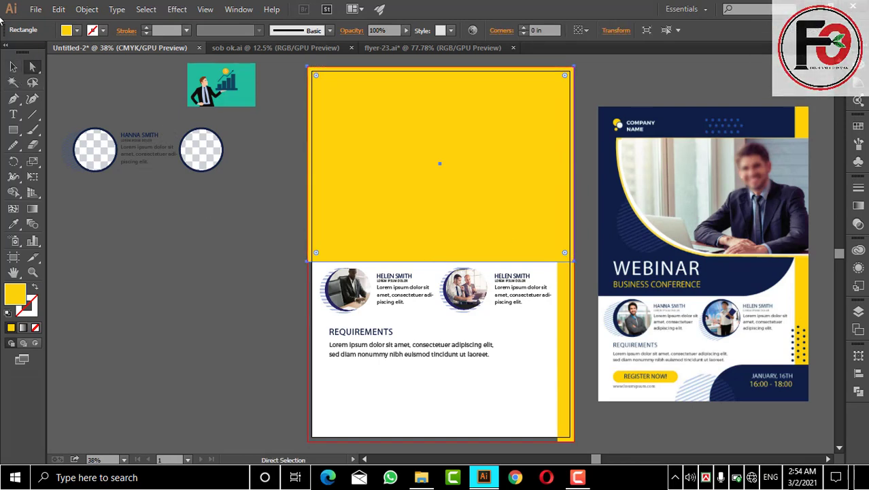
{"action": "left_click", "coordinate": [574, 260]}
{"action": "left_click_drag", "start_coordinate": [564, 252], "coordinate": [410, 207]}
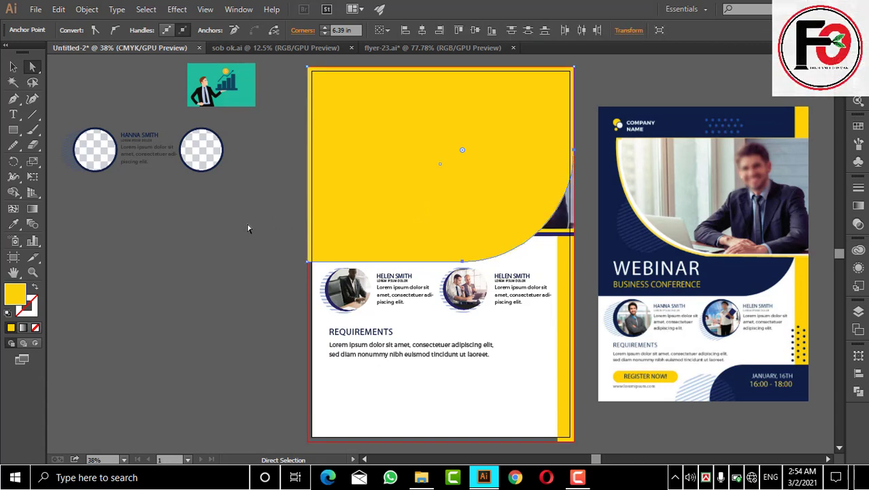
{"action": "key", "text": "ctrl+["}
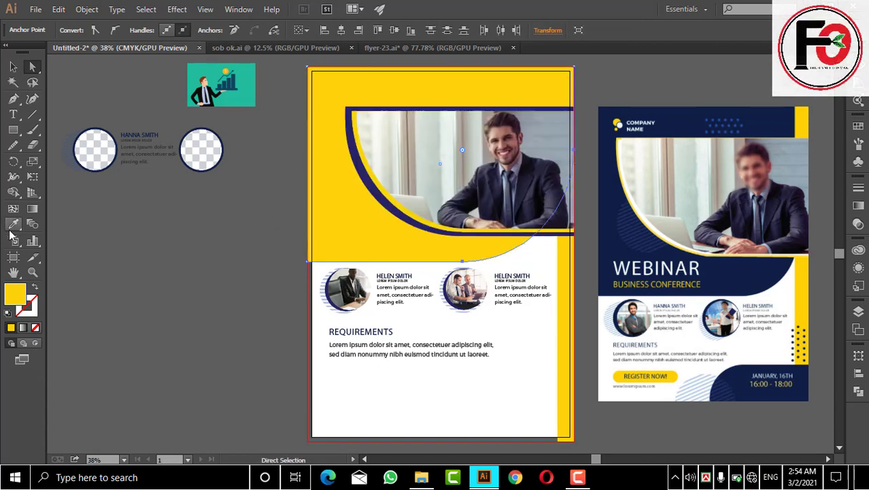
Step: Fill the curved header shape with dark navy (0E1354)
{"action": "left_click", "coordinate": [13, 223]}
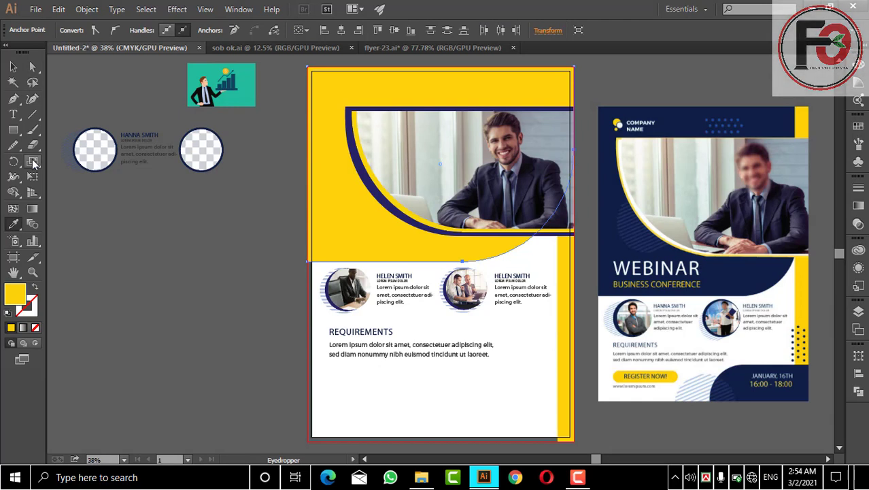
{"action": "left_click", "coordinate": [13, 66]}
{"action": "left_click", "coordinate": [141, 104]}
{"action": "left_click", "coordinate": [320, 195]}
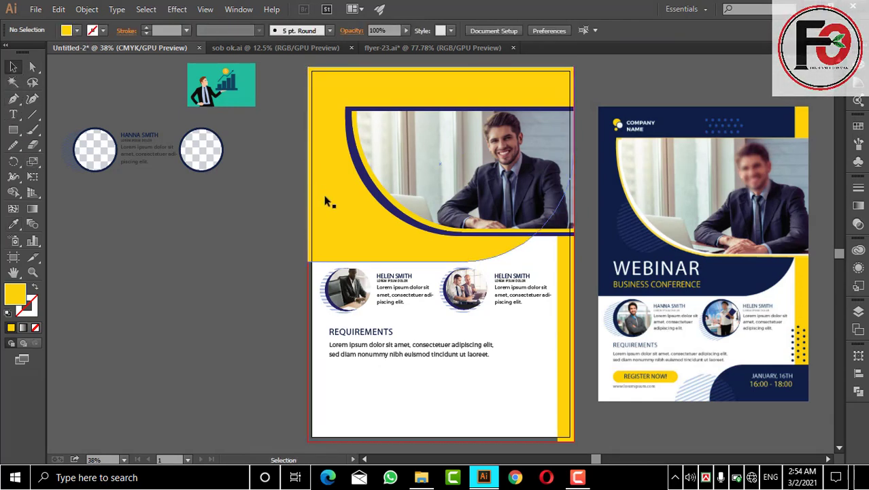
{"action": "left_click", "coordinate": [78, 31]}
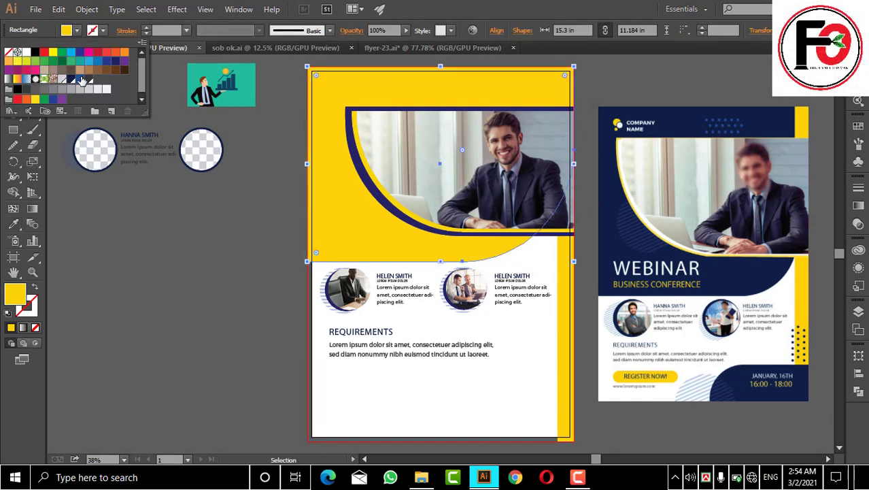
{"action": "left_click", "coordinate": [81, 79]}
{"action": "left_click", "coordinate": [79, 52]}
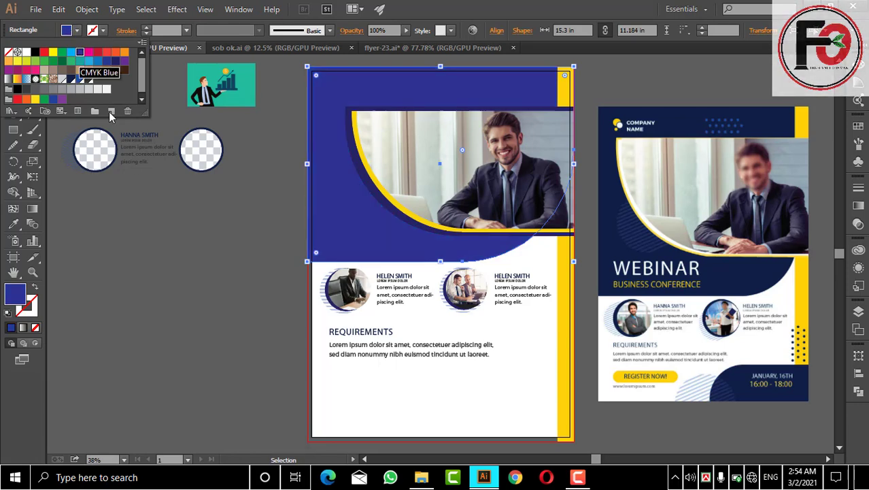
{"action": "key", "text": "Escape"}
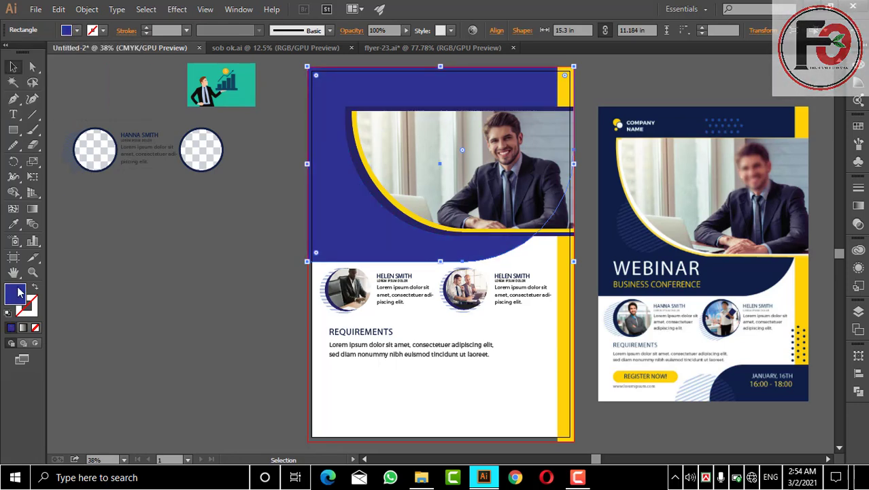
{"action": "double_click", "coordinate": [18, 292]}
{"action": "left_click_drag", "start_coordinate": [403, 245], "coordinate": [405, 259]}
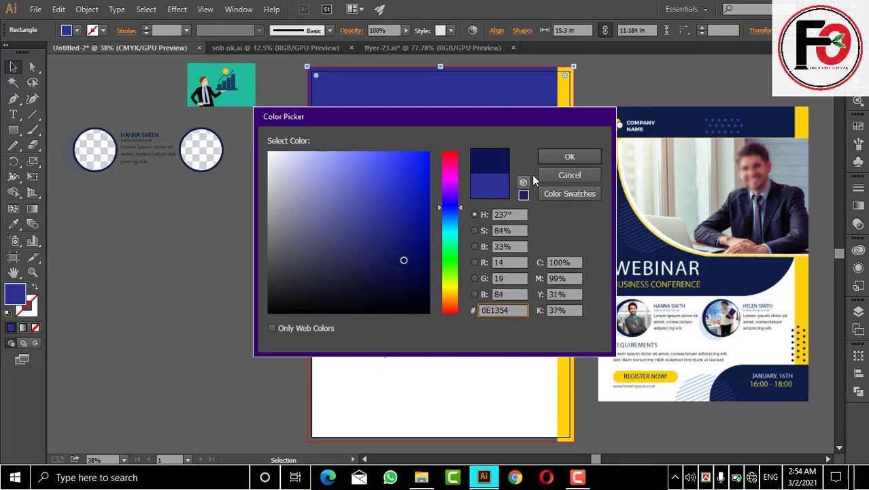
{"action": "left_click", "coordinate": [569, 158]}
{"action": "left_click", "coordinate": [247, 273]}
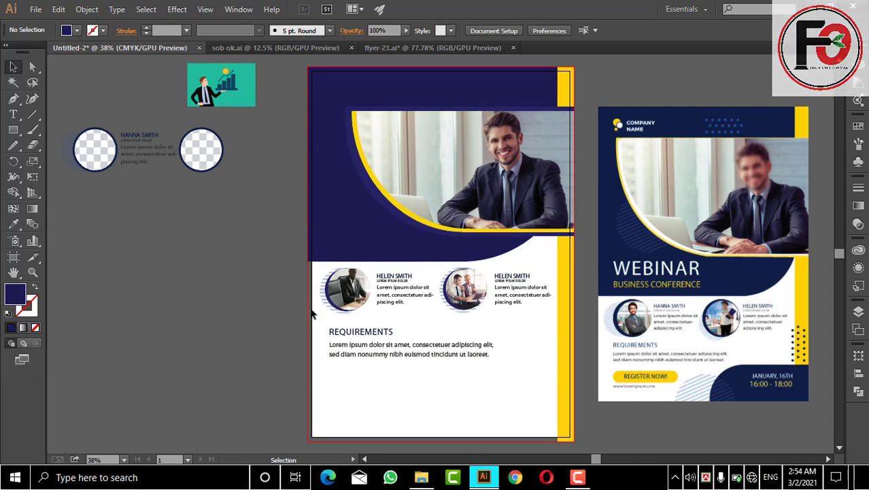
Step: Enlarge the hatched circle, set it to 48% opacity, and place it overlapping the photo's lower left
{"action": "left_click", "coordinate": [333, 304]}
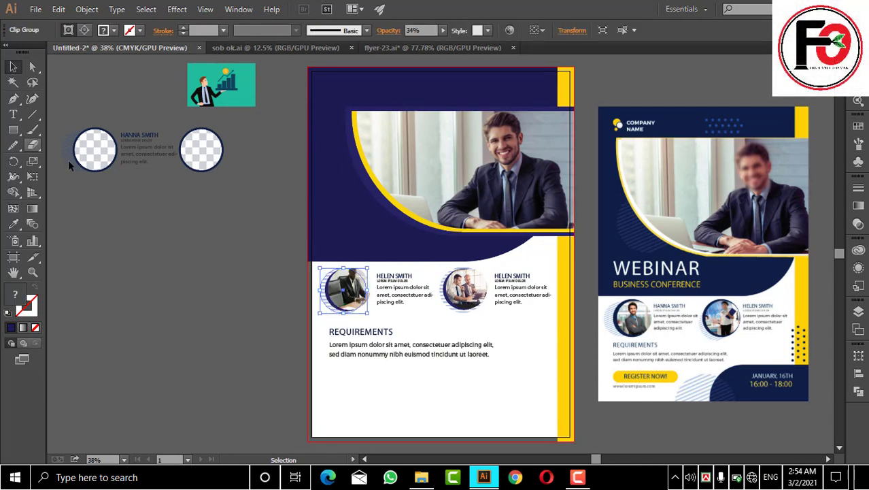
{"action": "left_click_drag", "start_coordinate": [99, 160], "coordinate": [170, 251]}
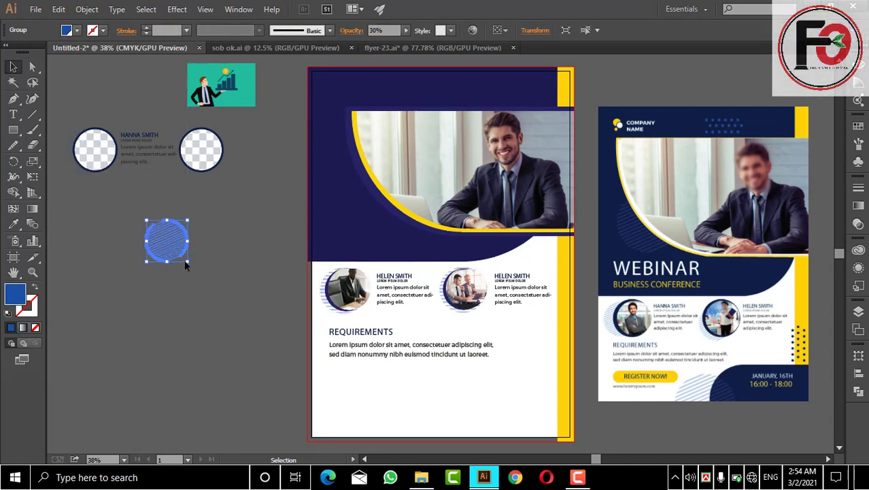
{"action": "mouse_move", "coordinate": [188, 261]}
{"action": "left_mouse_down"}
{"action": "mouse_move", "coordinate": [235, 301]}
{"action": "mouse_move", "coordinate": [215, 288]}
{"action": "left_mouse_up"}
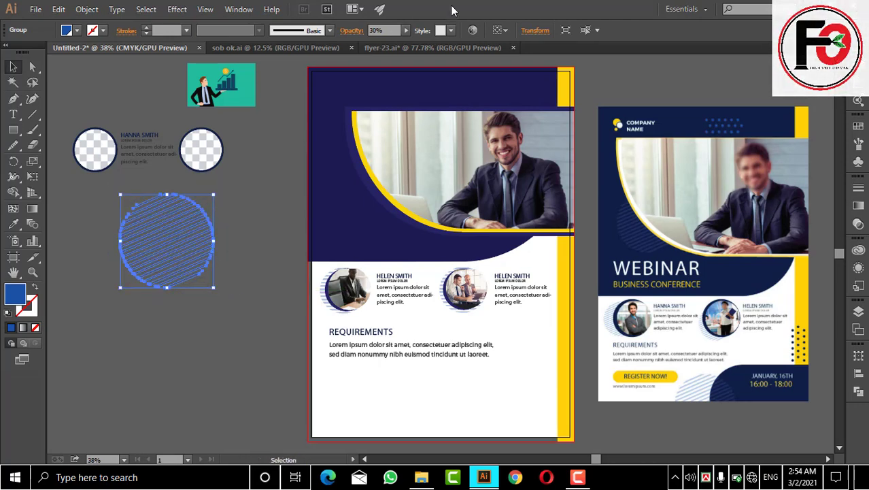
{"action": "left_click_drag", "start_coordinate": [405, 30], "coordinate": [379, 41]}
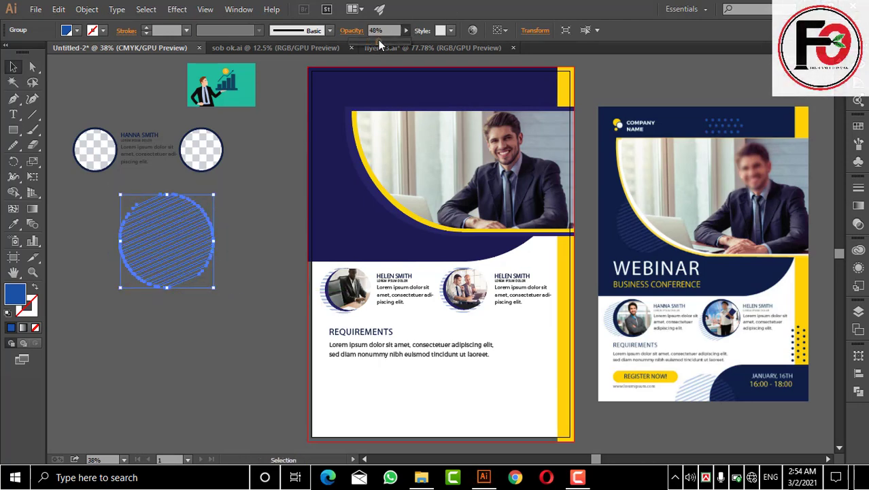
{"action": "left_click_drag", "start_coordinate": [167, 265], "coordinate": [389, 233]}
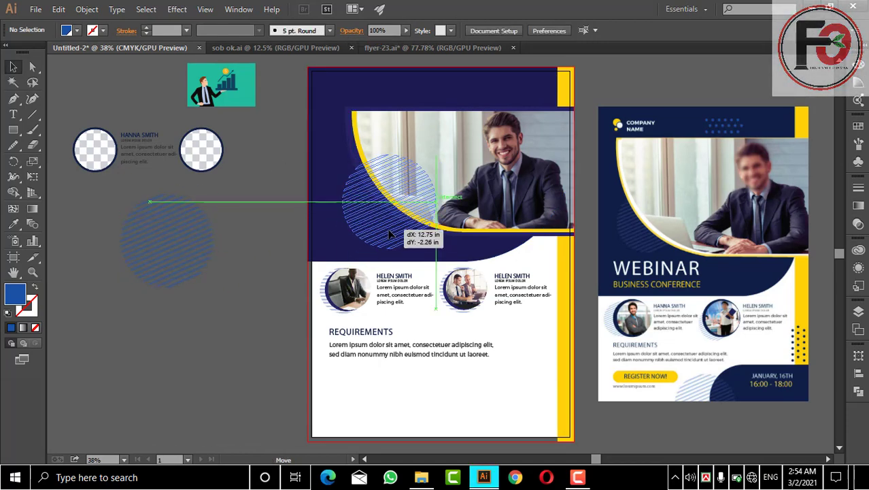
{"action": "left_click", "coordinate": [210, 245]}
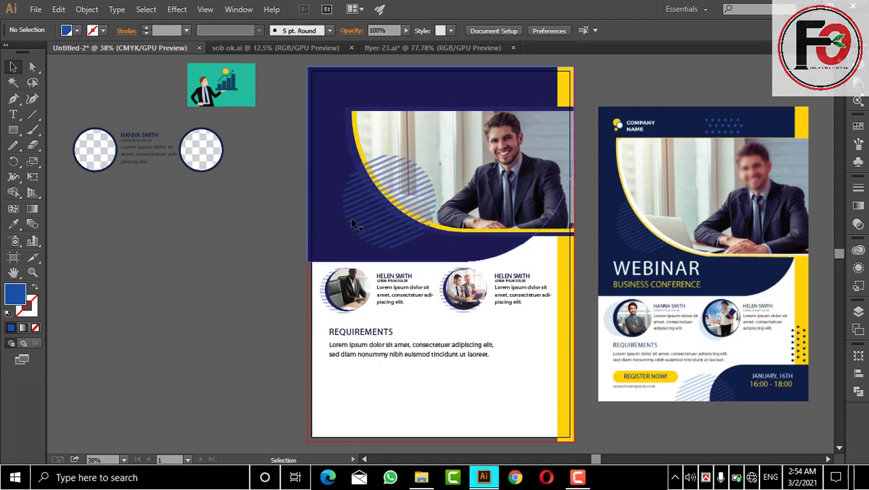
{"action": "left_click", "coordinate": [379, 218]}
{"action": "key", "text": "a"}
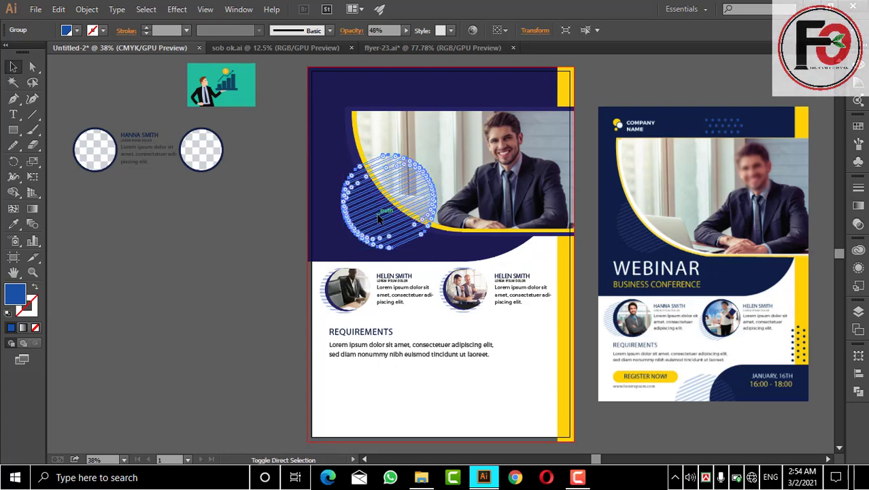
{"action": "left_click", "coordinate": [206, 253]}
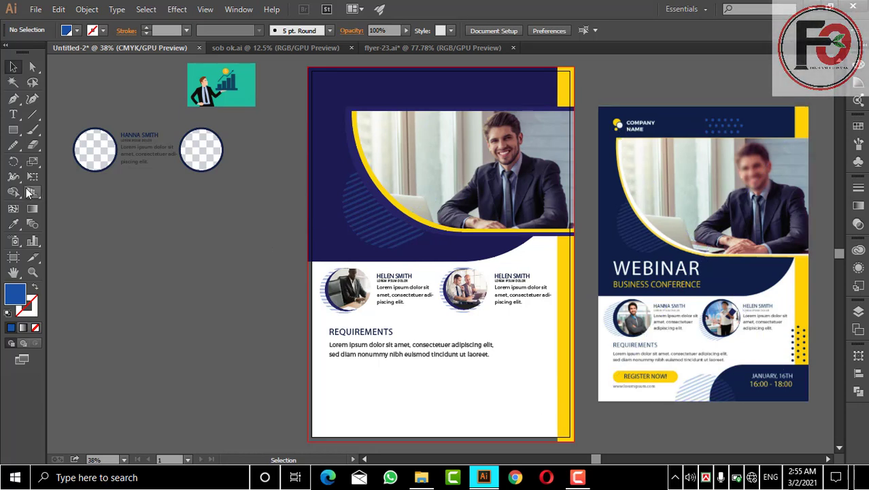
Step: Draw a bottom-right footer rectangle sized 7.924 in wide by 2.64 in tall
{"action": "left_click", "coordinate": [13, 129]}
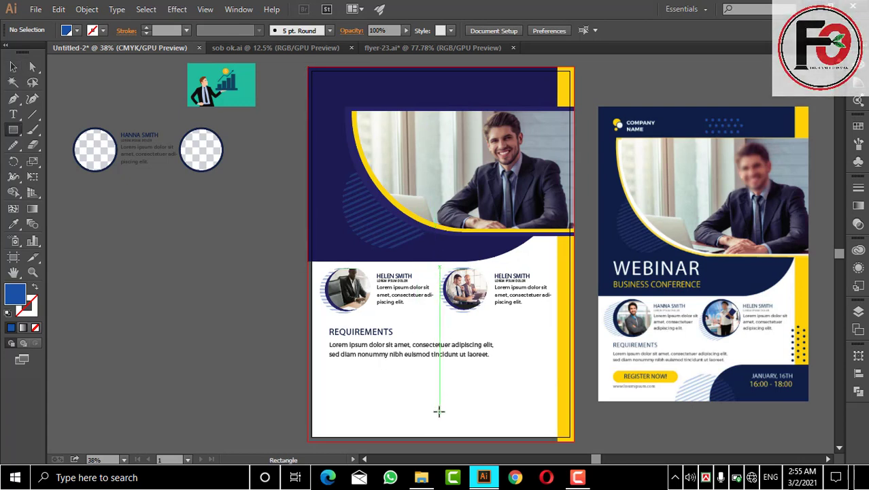
{"action": "left_click_drag", "start_coordinate": [437, 406], "coordinate": [574, 371]}
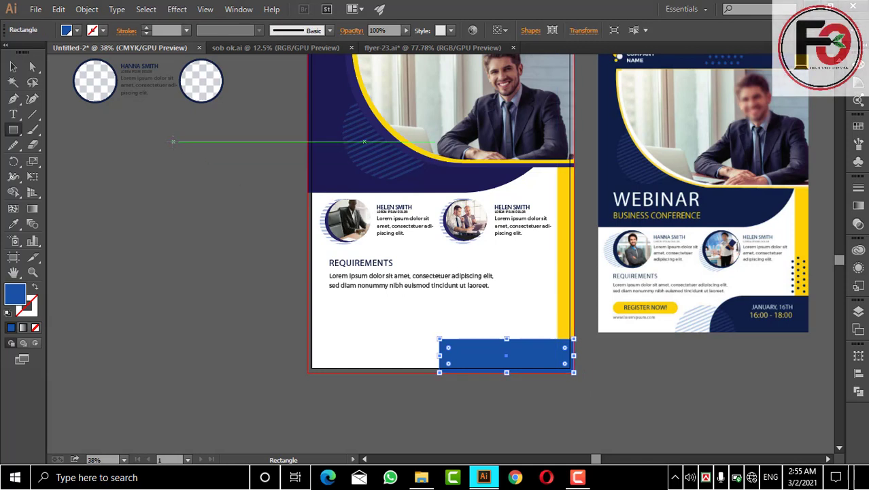
{"action": "left_click", "coordinate": [14, 67]}
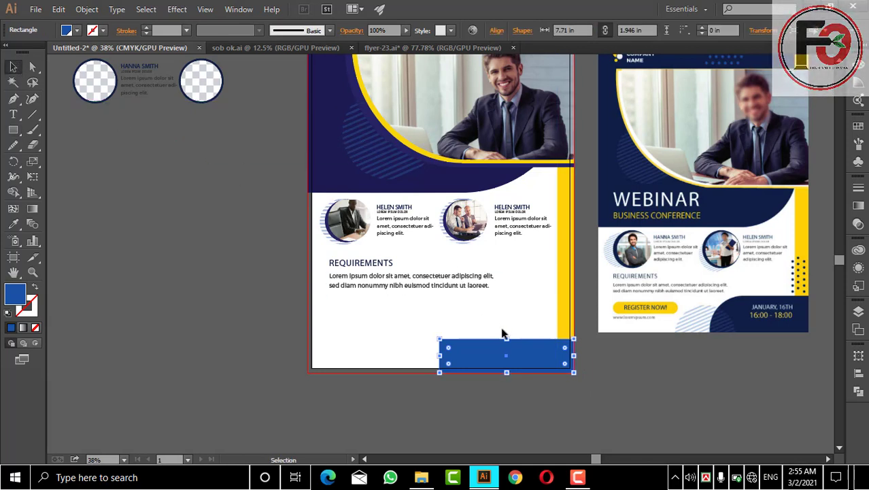
{"action": "left_click_drag", "start_coordinate": [507, 338], "coordinate": [507, 327]}
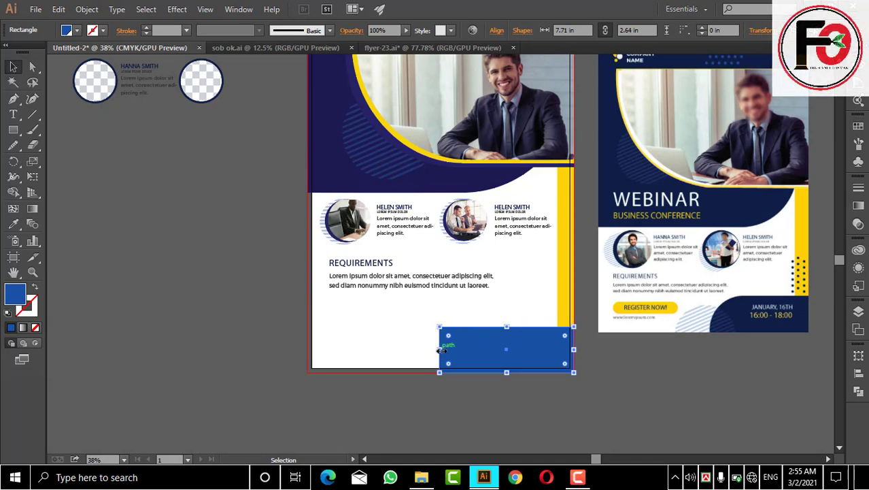
{"action": "left_click_drag", "start_coordinate": [440, 350], "coordinate": [435, 349]}
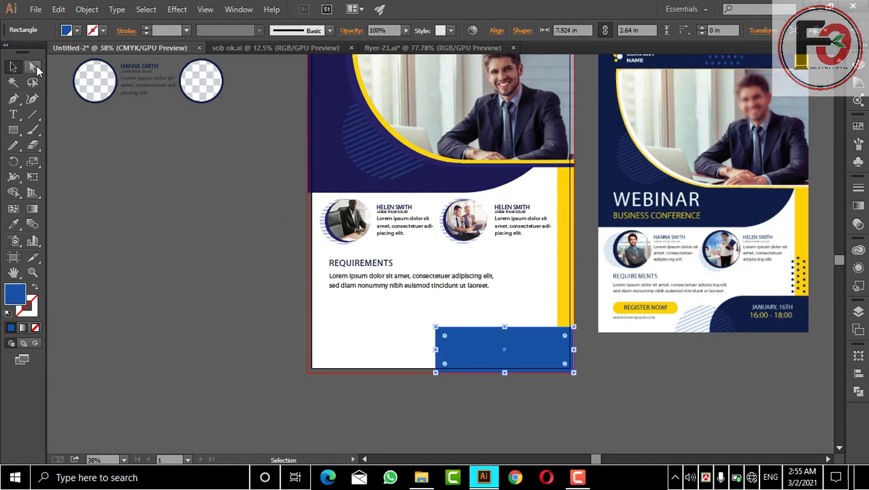
Step: Round the footer rectangle's top-left corner into a large curve
{"action": "left_click", "coordinate": [34, 66]}
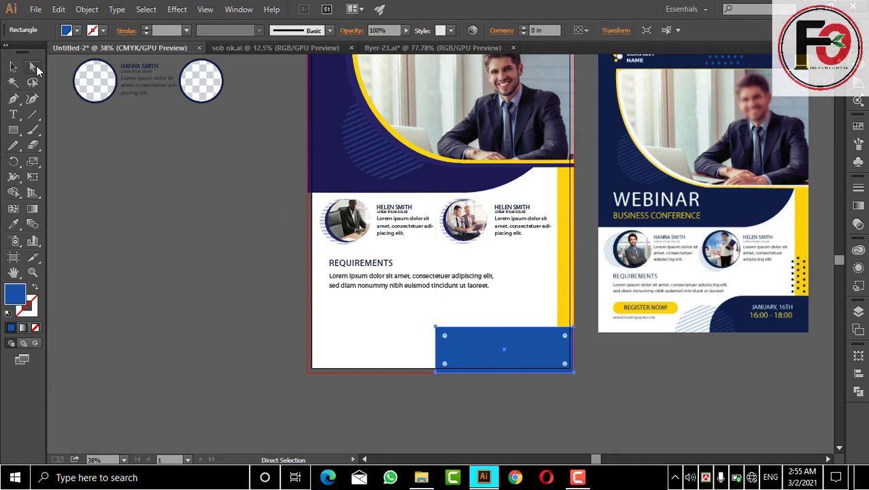
{"action": "left_click", "coordinate": [436, 329]}
{"action": "mouse_move", "coordinate": [444, 335]}
{"action": "left_mouse_down"}
{"action": "mouse_move", "coordinate": [513, 357]}
{"action": "mouse_move", "coordinate": [489, 360]}
{"action": "left_mouse_up"}
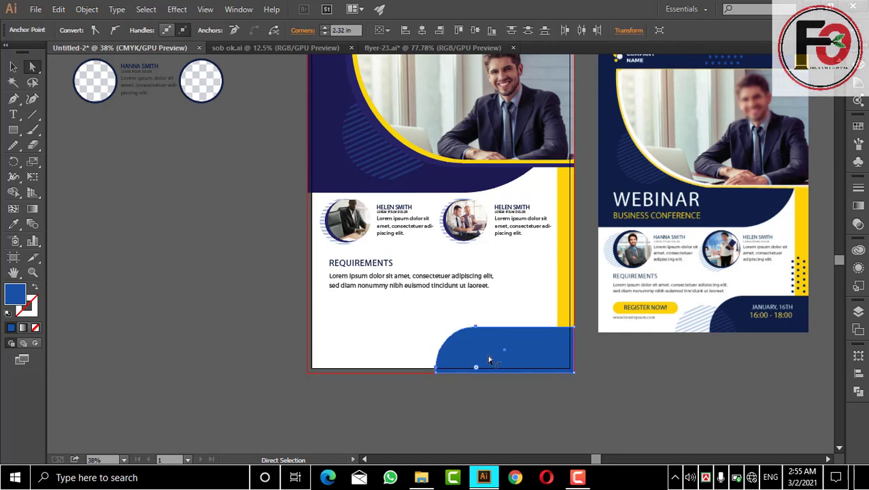
{"action": "left_click", "coordinate": [460, 427]}
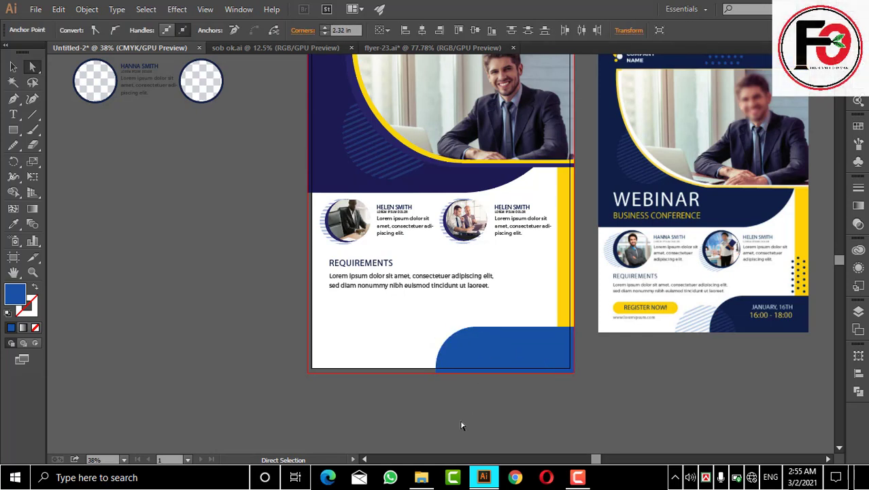
Step: Give the footer shape the header's navy colour using the Eyedropper
{"action": "left_click", "coordinate": [13, 224]}
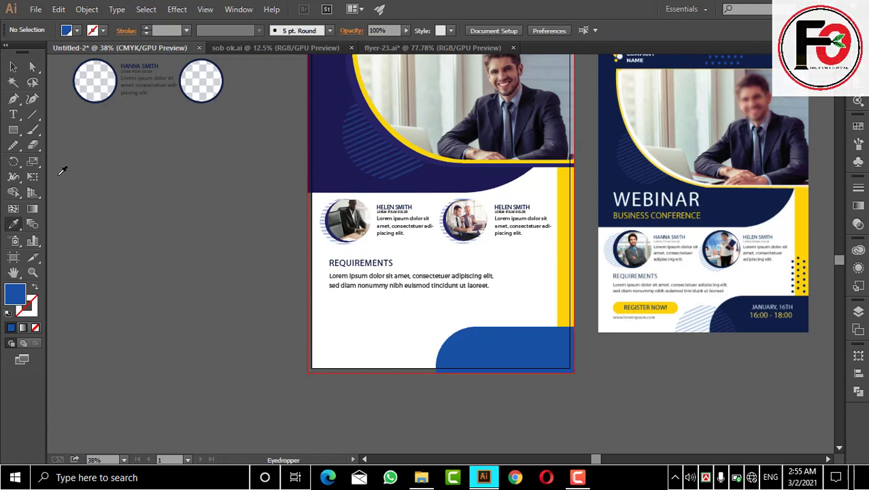
{"action": "left_click", "coordinate": [13, 66]}
{"action": "left_click", "coordinate": [500, 364]}
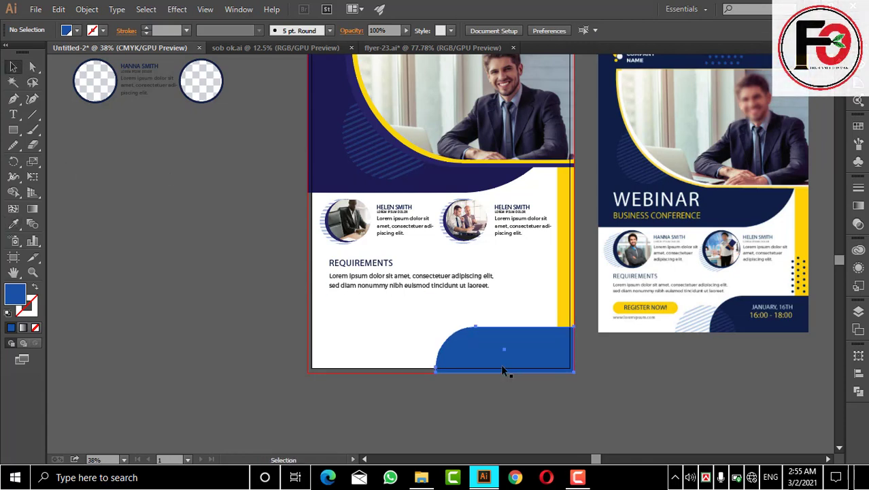
{"action": "left_click", "coordinate": [13, 225]}
{"action": "left_click", "coordinate": [336, 141]}
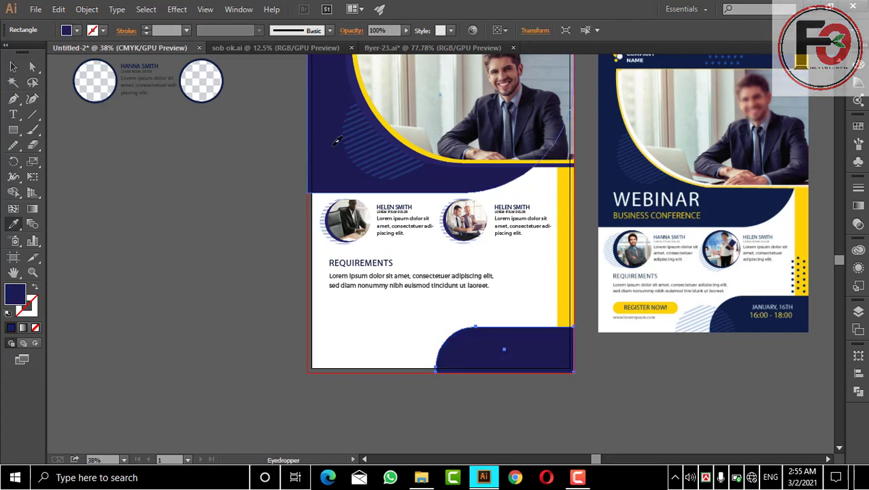
{"action": "key", "text": "v"}
{"action": "left_click", "coordinate": [298, 205]}
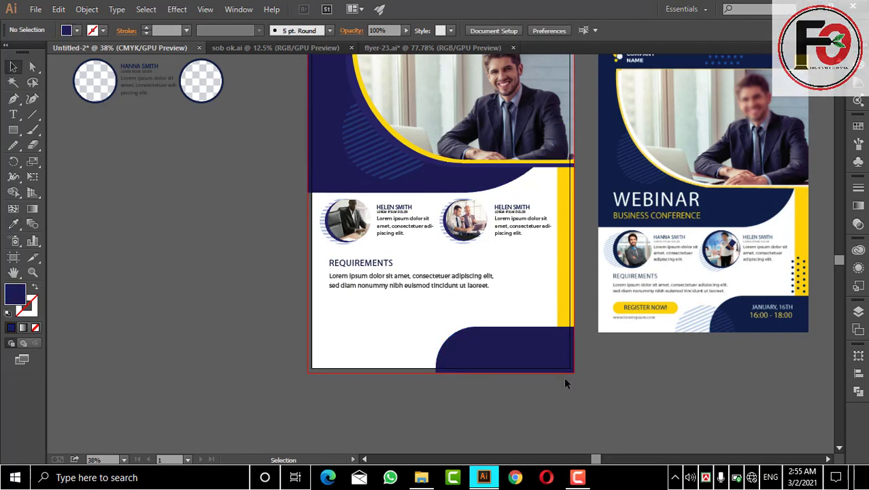
Step: Copy the hatched circle, shrink the copy, and move it to the flyer's bottom edge
{"action": "left_click_drag", "start_coordinate": [375, 168], "coordinate": [243, 257]}
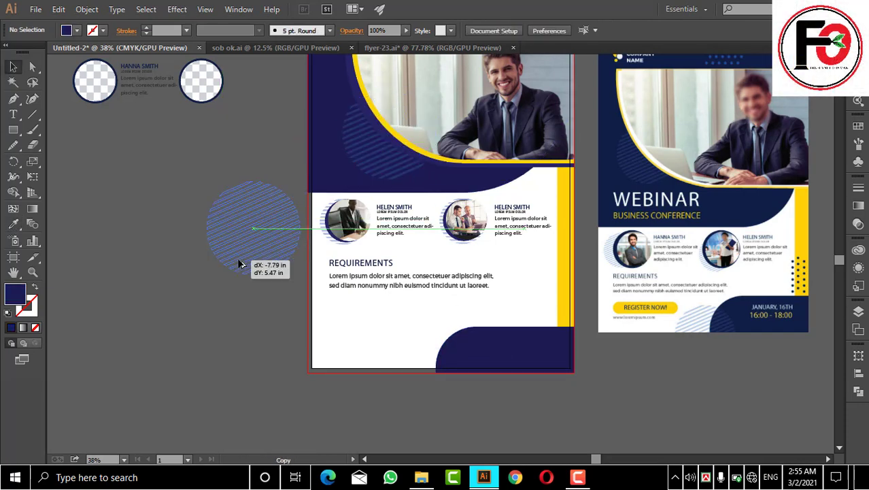
{"action": "left_click_drag", "start_coordinate": [303, 278], "coordinate": [276, 249]}
{"action": "left_click", "coordinate": [271, 287]}
{"action": "left_click", "coordinate": [275, 257]}
{"action": "left_click", "coordinate": [264, 269]}
{"action": "left_click", "coordinate": [254, 228]}
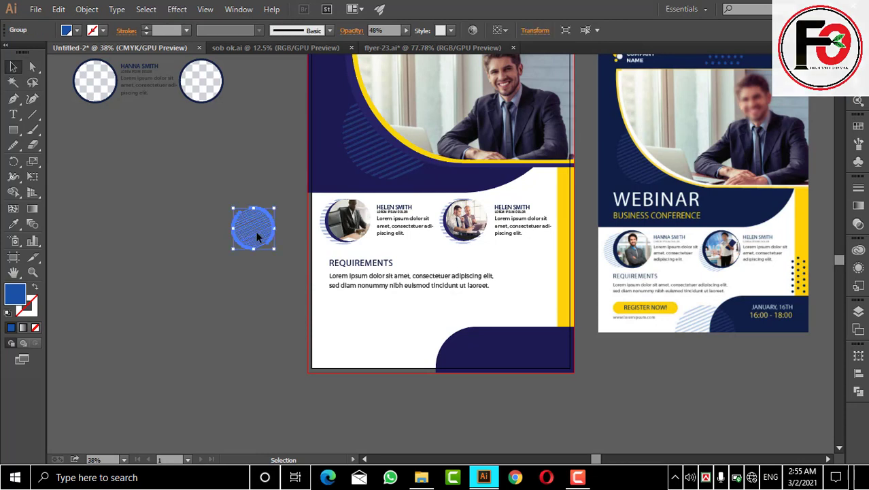
{"action": "left_click", "coordinate": [278, 258]}
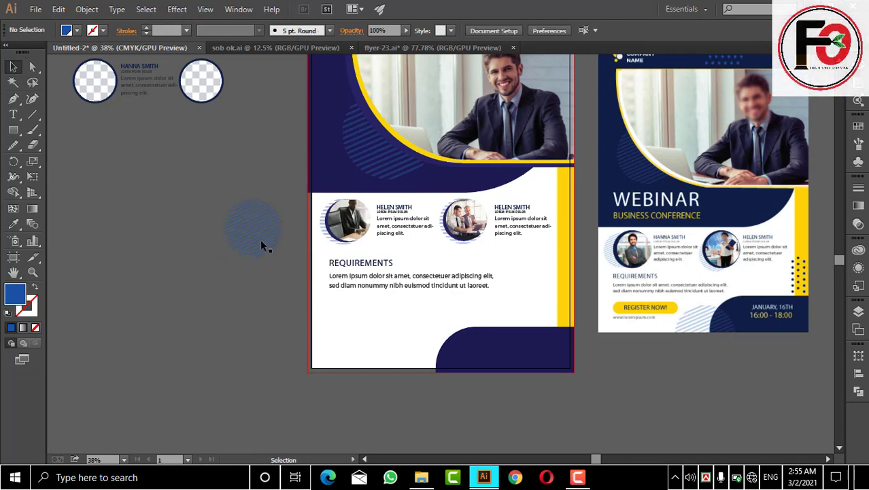
{"action": "mouse_move", "coordinate": [259, 239]}
{"action": "left_mouse_down"}
{"action": "mouse_move", "coordinate": [440, 368]}
{"action": "mouse_move", "coordinate": [429, 369]}
{"action": "left_mouse_up"}
{"action": "left_click", "coordinate": [429, 409]}
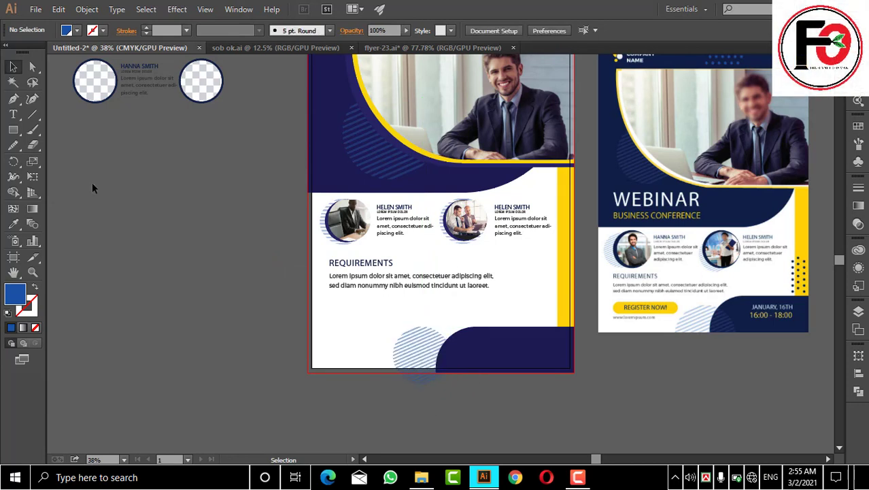
{"action": "left_click_drag", "start_coordinate": [13, 129], "coordinate": [55, 160]}
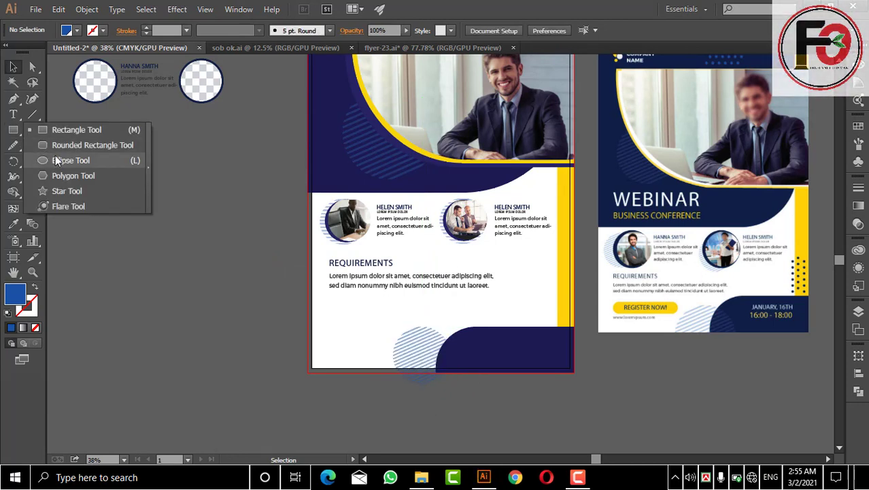
Step: Draw a fully rounded pill-shaped button bar at the flyer's bottom left
{"action": "left_click", "coordinate": [66, 134]}
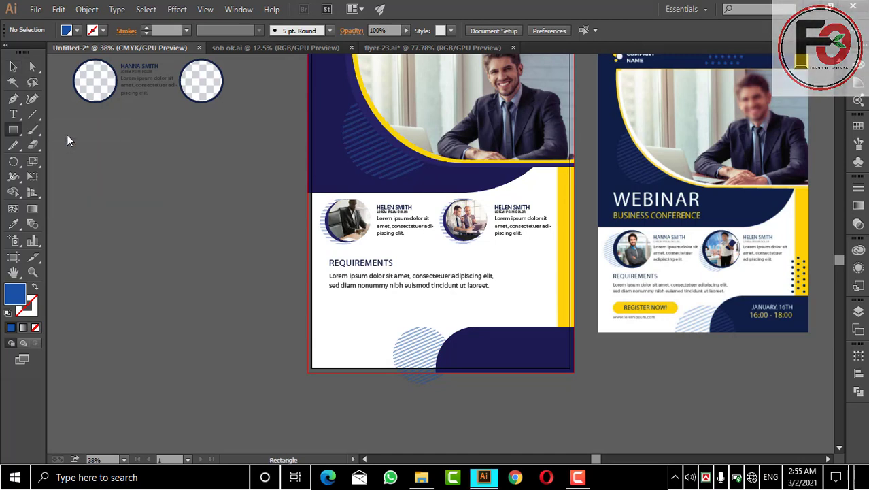
{"action": "left_click_drag", "start_coordinate": [324, 334], "coordinate": [400, 351]}
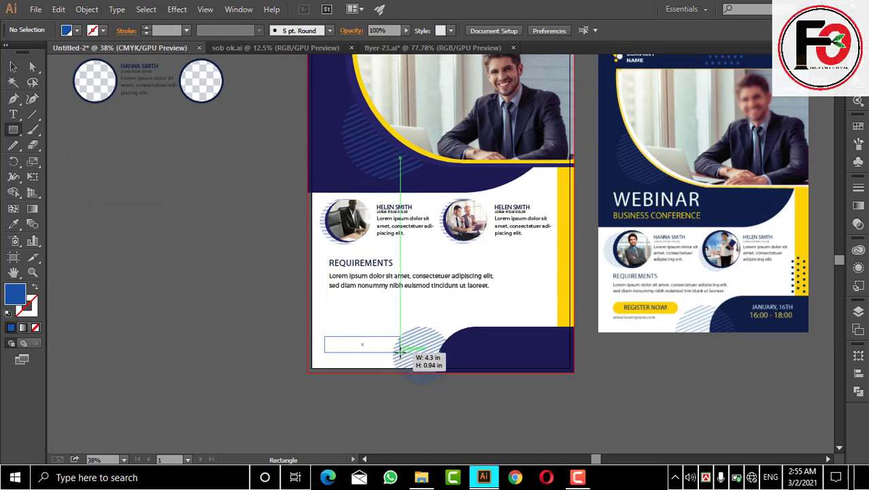
{"action": "left_click", "coordinate": [13, 66]}
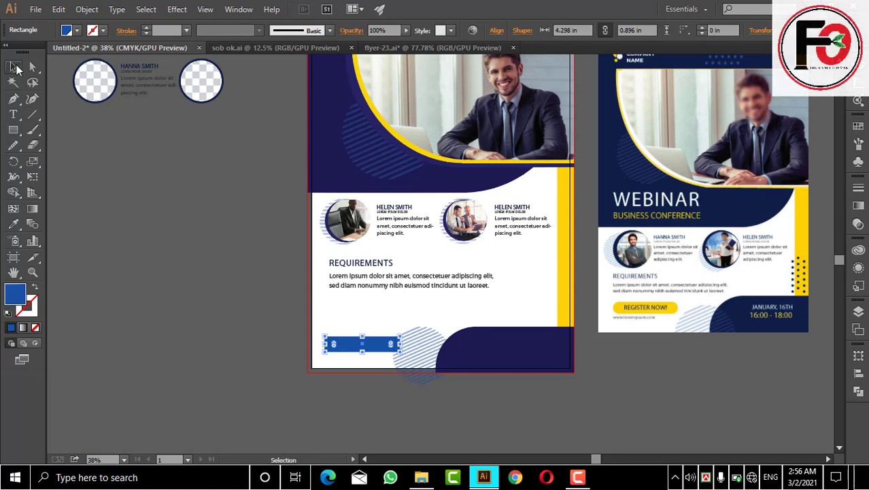
{"action": "left_click_drag", "start_coordinate": [336, 344], "coordinate": [348, 344]}
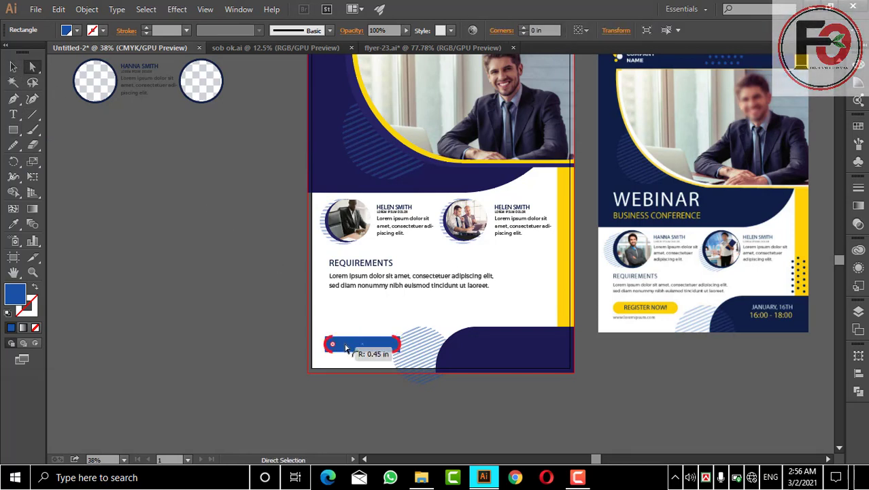
{"action": "left_click", "coordinate": [173, 304]}
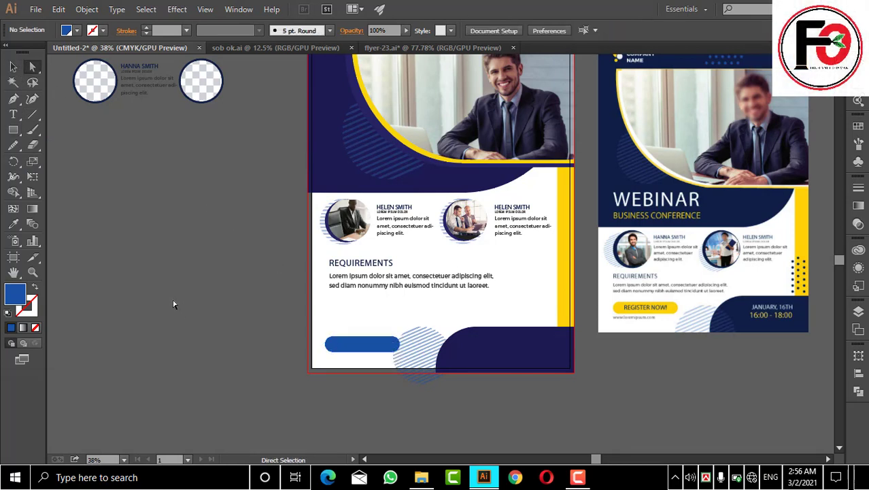
{"action": "left_click", "coordinate": [349, 345]}
{"action": "key", "text": "v"}
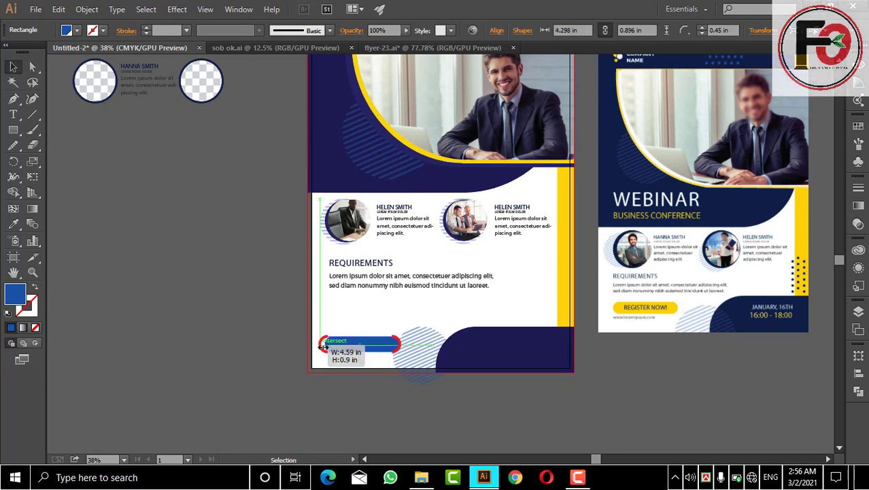
{"action": "left_click_drag", "start_coordinate": [324, 346], "coordinate": [320, 345]}
{"action": "left_click_drag", "start_coordinate": [401, 345], "coordinate": [404, 344]}
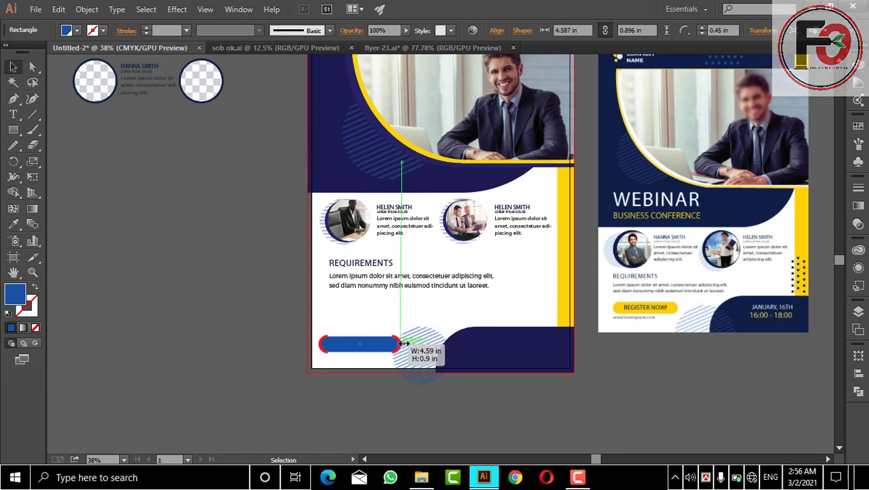
{"action": "left_click", "coordinate": [402, 399]}
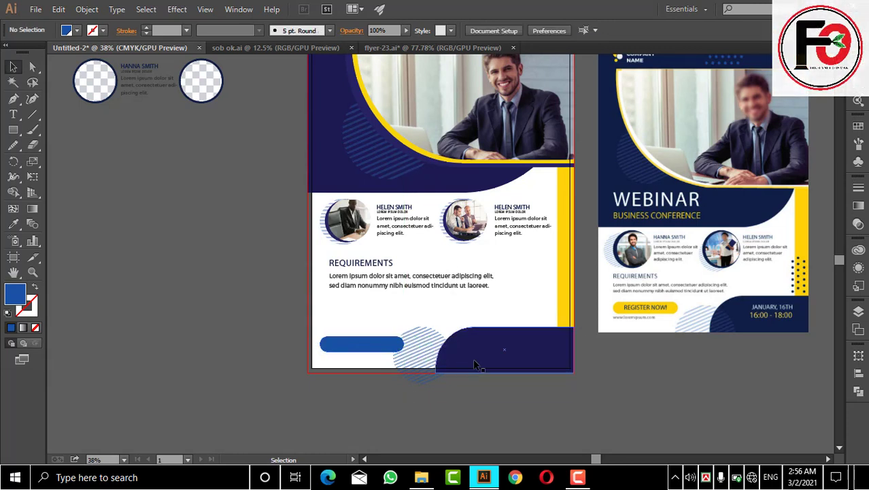
Step: Send the navy footer behind the hatched circle, shift the circle right, and widen the button
{"action": "left_click", "coordinate": [441, 348]}
{"action": "key", "text": "ctrl+["}
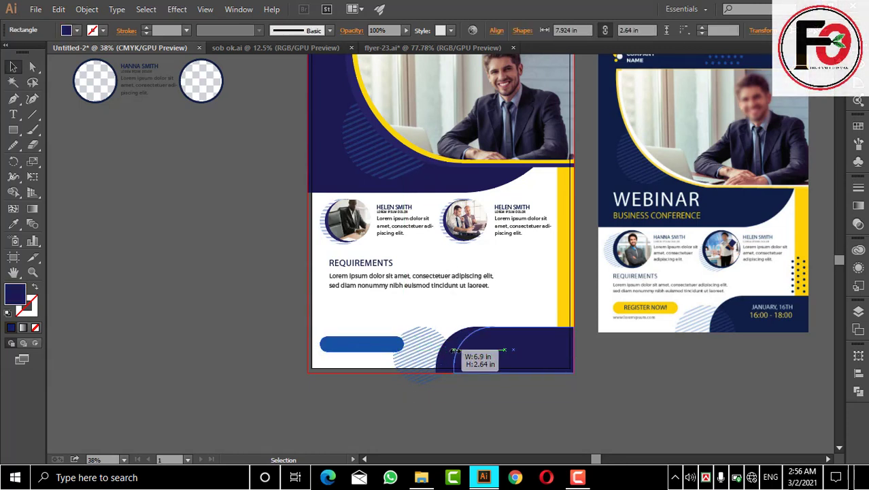
{"action": "left_click", "coordinate": [427, 351]}
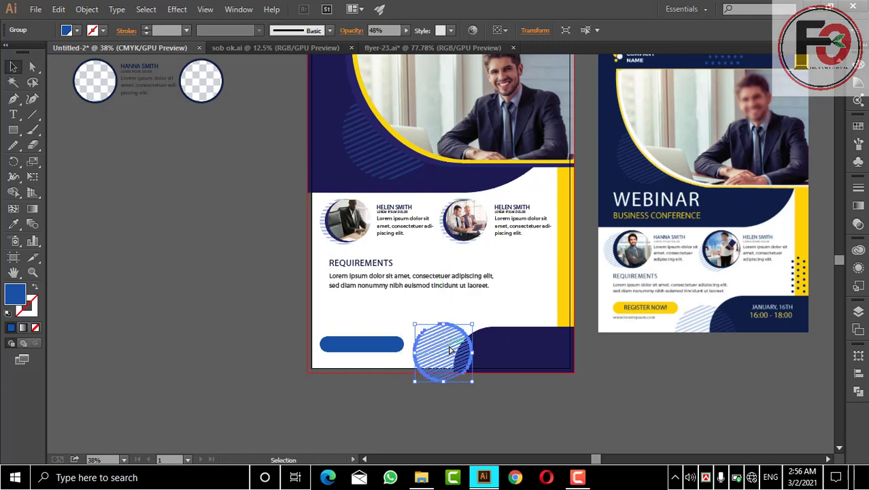
{"action": "left_click_drag", "start_coordinate": [448, 350], "coordinate": [467, 341]}
{"action": "left_click", "coordinate": [400, 348]}
{"action": "mouse_move", "coordinate": [399, 345]}
{"action": "left_mouse_down"}
{"action": "mouse_move", "coordinate": [410, 345]}
{"action": "mouse_move", "coordinate": [398, 341]}
{"action": "left_mouse_up"}
Step: Fill the button bar with CMYK Yellow and bring up the flyer-23.ai reference file
{"action": "left_click", "coordinate": [405, 387]}
{"action": "left_click", "coordinate": [78, 29]}
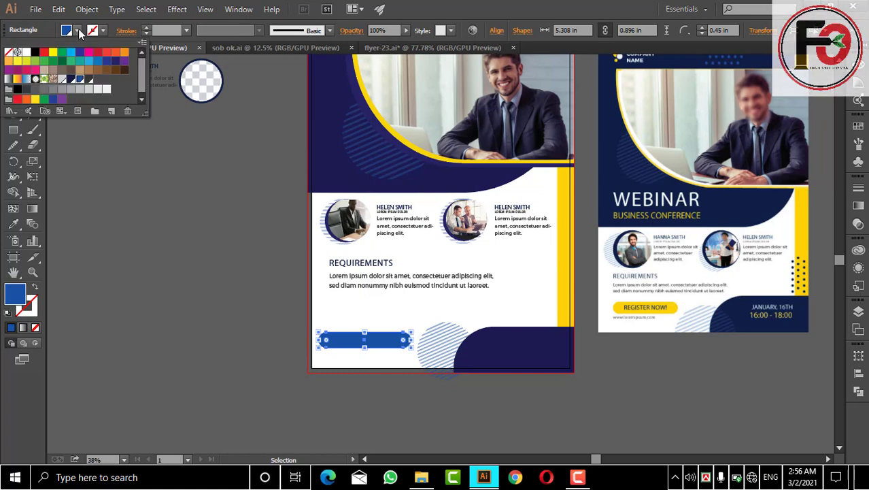
{"action": "left_click", "coordinate": [53, 52]}
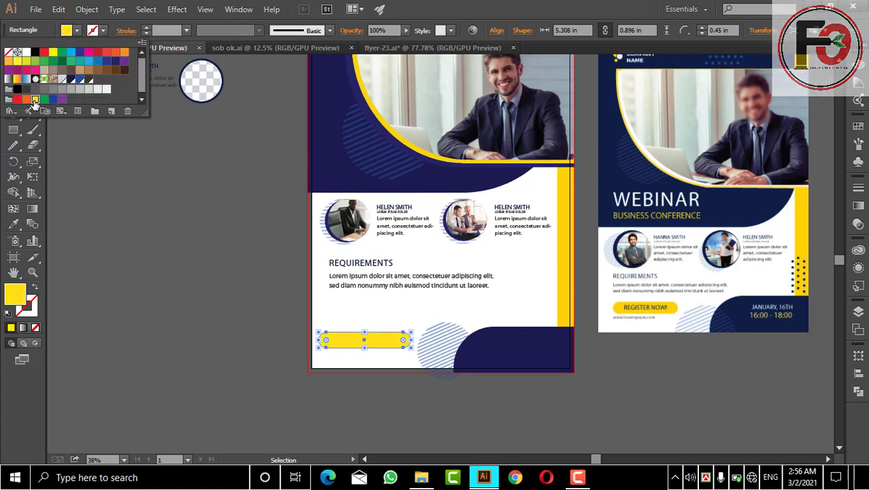
{"action": "left_click", "coordinate": [150, 218]}
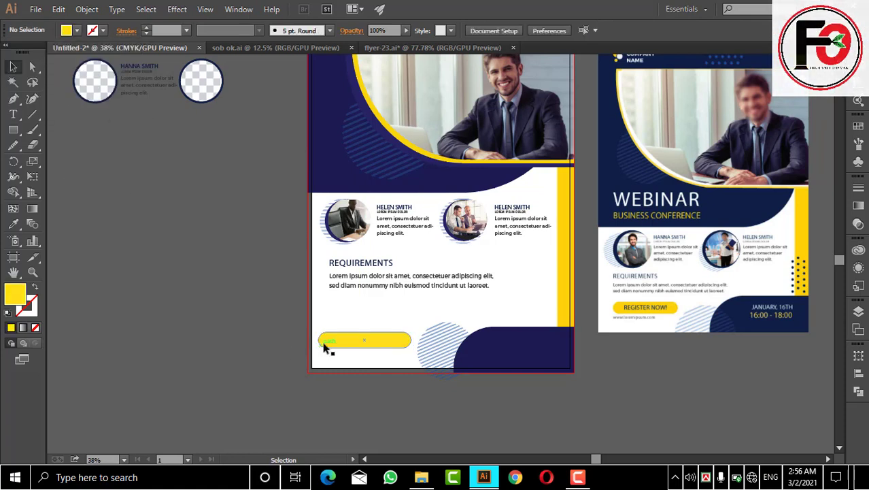
{"action": "left_click", "coordinate": [378, 49]}
Step: Back in Untitled-2, add a 51 pt black 'REGISTR NOW' text line on the pasteboard
{"action": "left_click", "coordinate": [144, 48]}
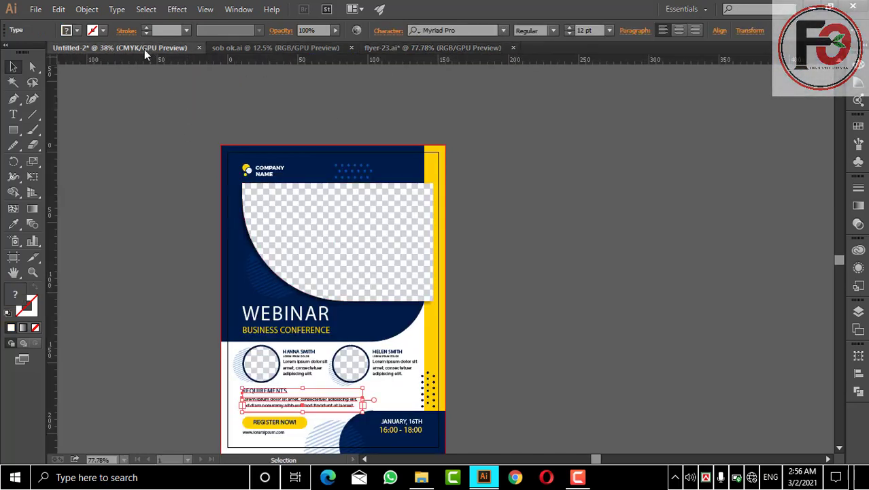
{"action": "left_click", "coordinate": [13, 115]}
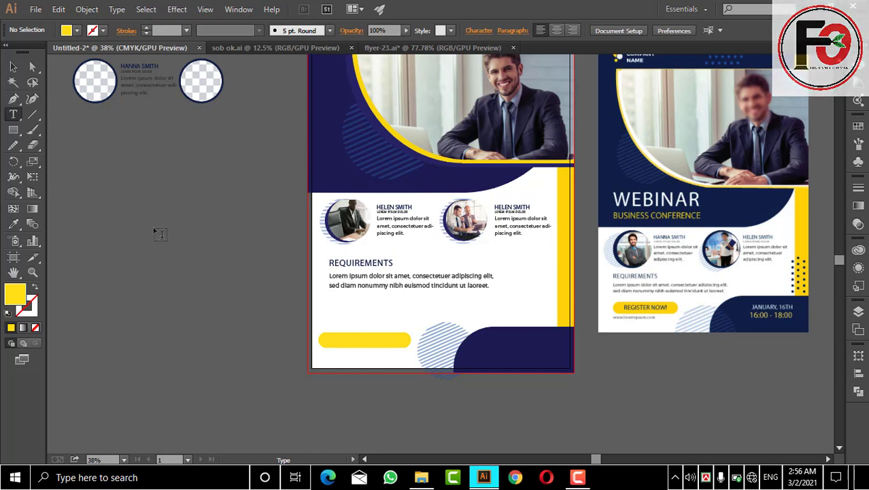
{"action": "left_click", "coordinate": [155, 231]}
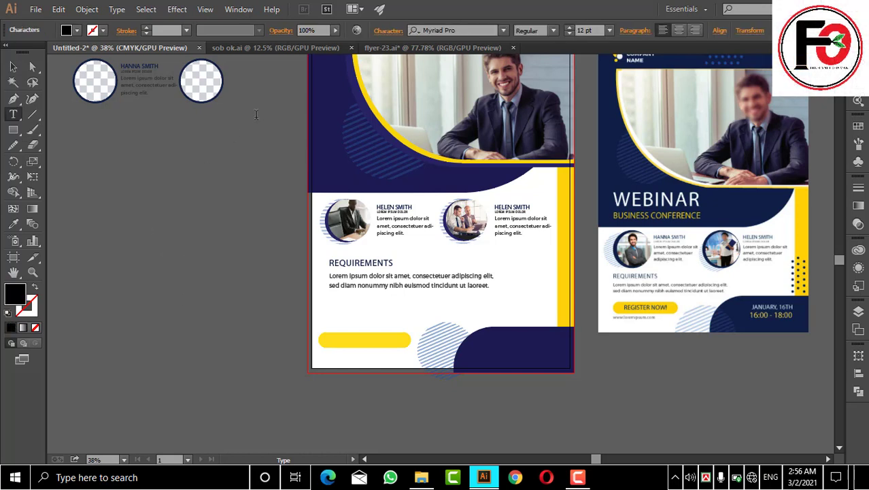
{"action": "left_click", "coordinate": [570, 29]}
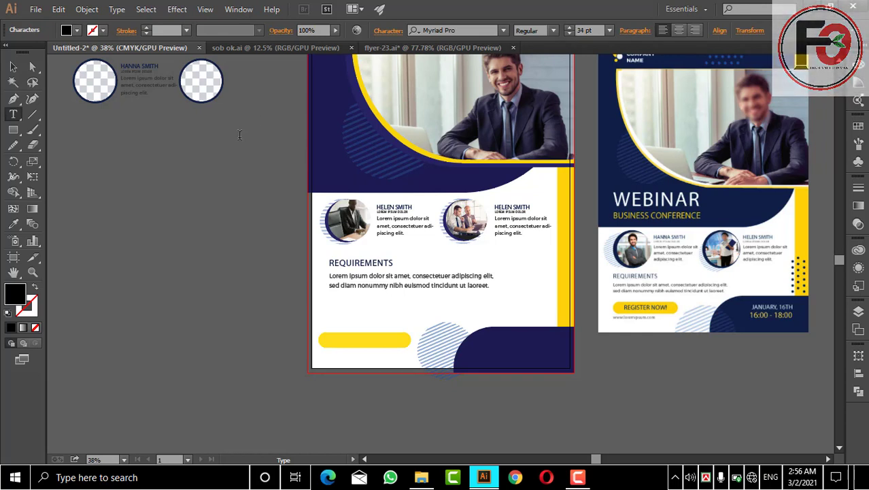
{"action": "left_click", "coordinate": [570, 28]}
{"action": "type", "text": "RE"}
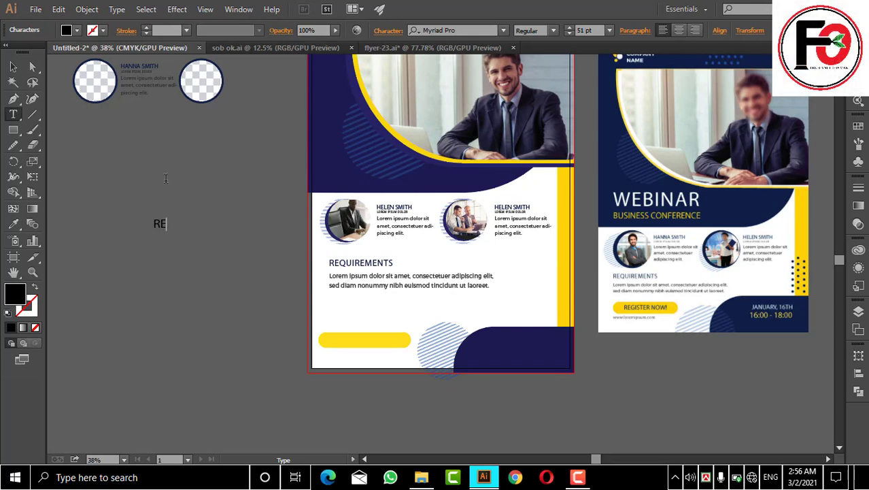
{"action": "type", "text": "GISTR NOW"}
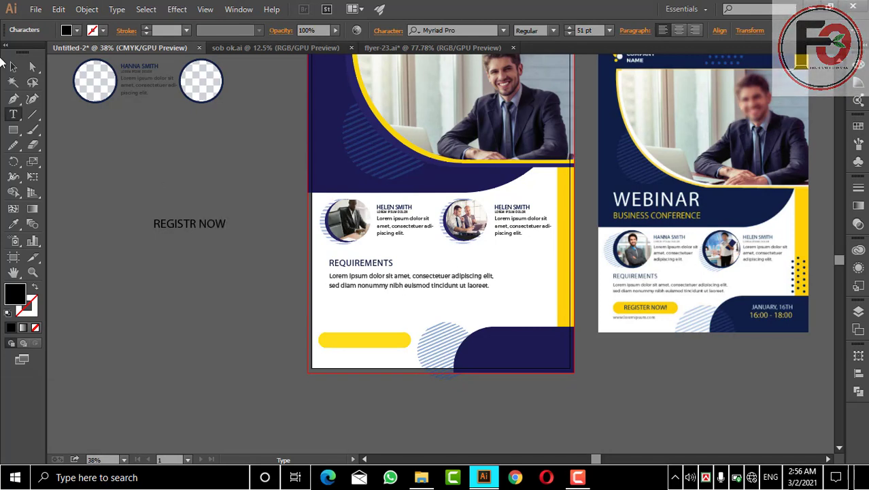
{"action": "key", "text": "Escape"}
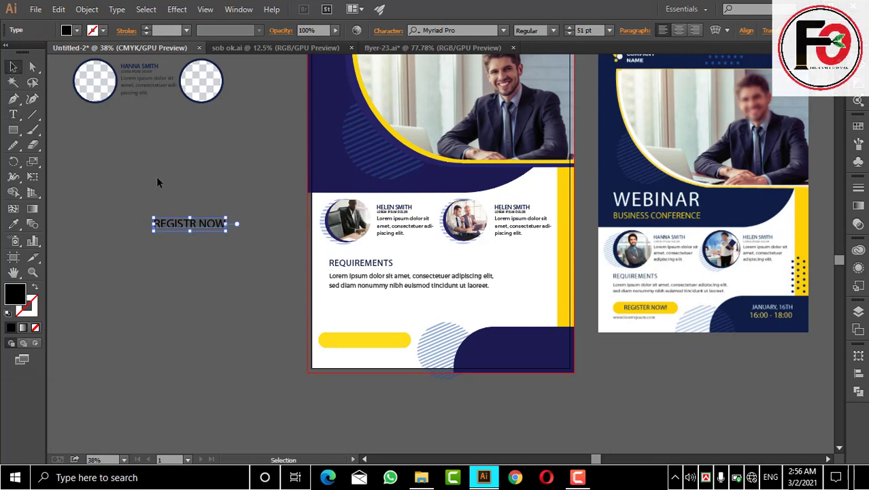
Step: Set REGISTR NOW to 63 pt font size with 115 pt leading
{"action": "left_click", "coordinate": [389, 31]}
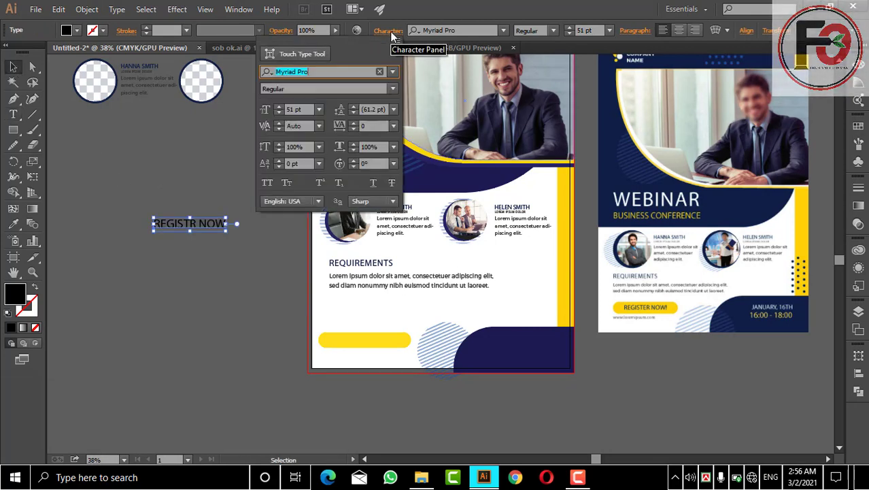
{"action": "left_click", "coordinate": [279, 109]}
{"action": "left_click", "coordinate": [279, 109]}
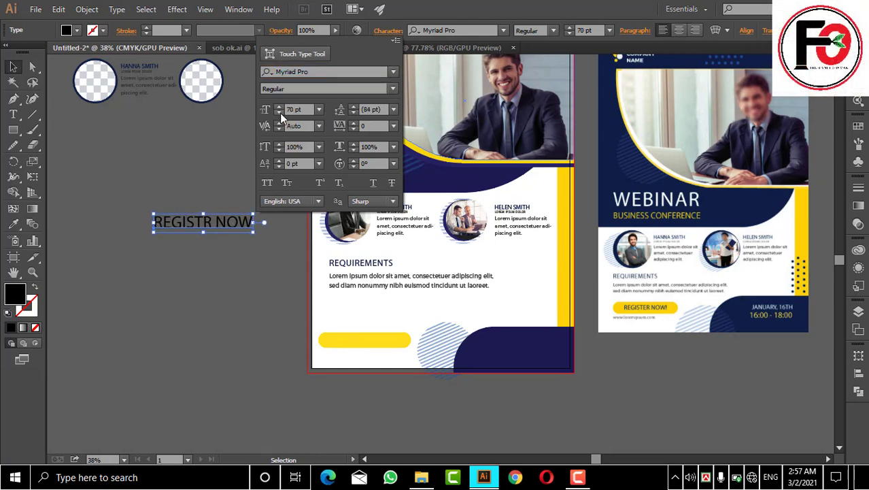
{"action": "left_click", "coordinate": [279, 113]}
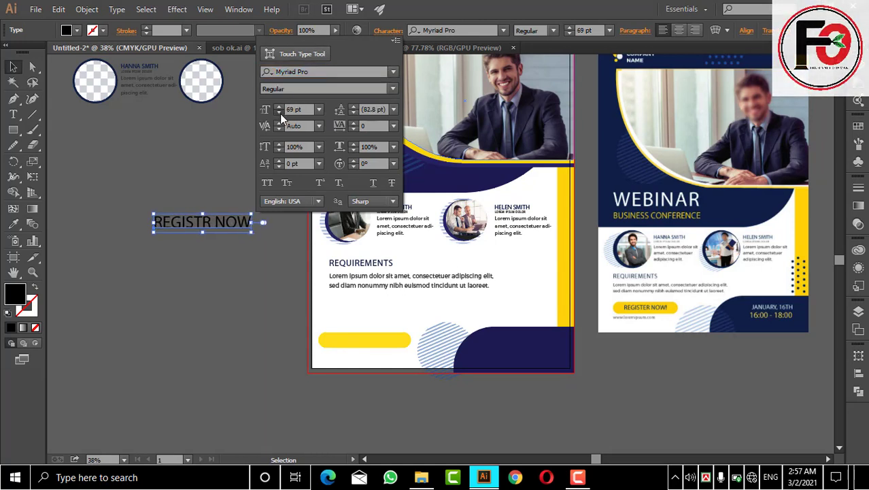
{"action": "left_click", "coordinate": [353, 109]}
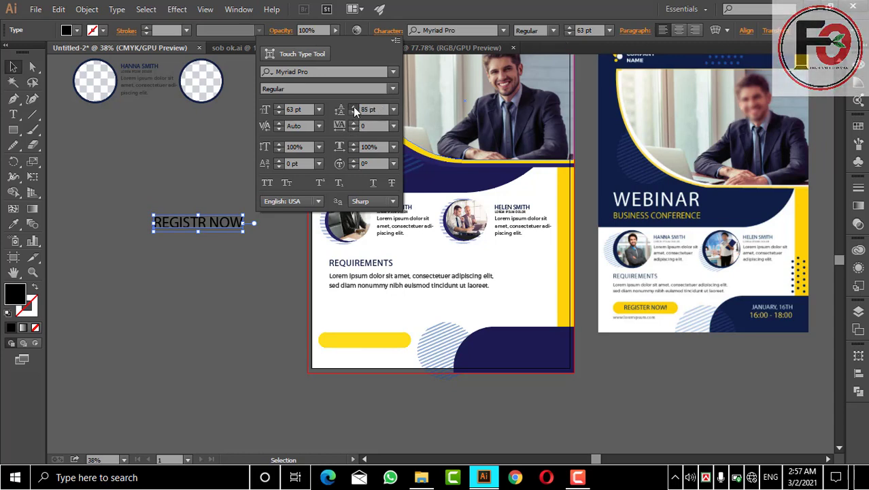
{"action": "left_click", "coordinate": [353, 109]}
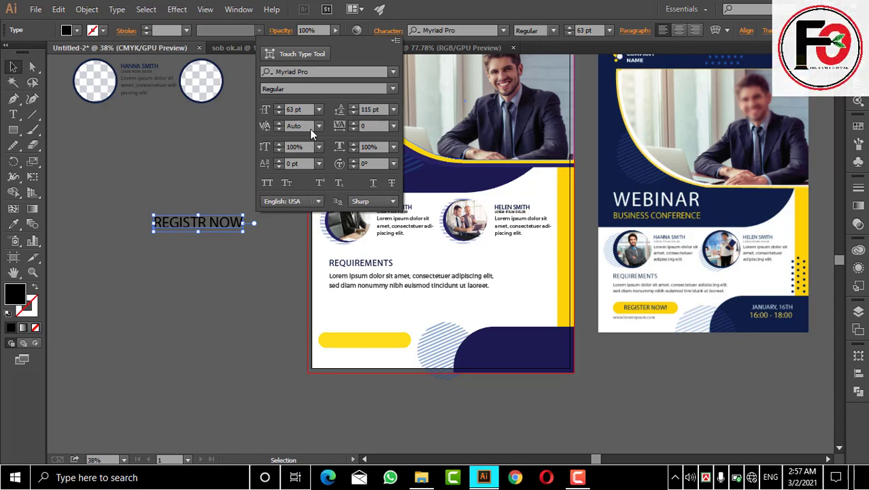
Step: Adjust the letter tracking to 7, dismissing the kerning warning along the way
{"action": "left_click", "coordinate": [279, 127]}
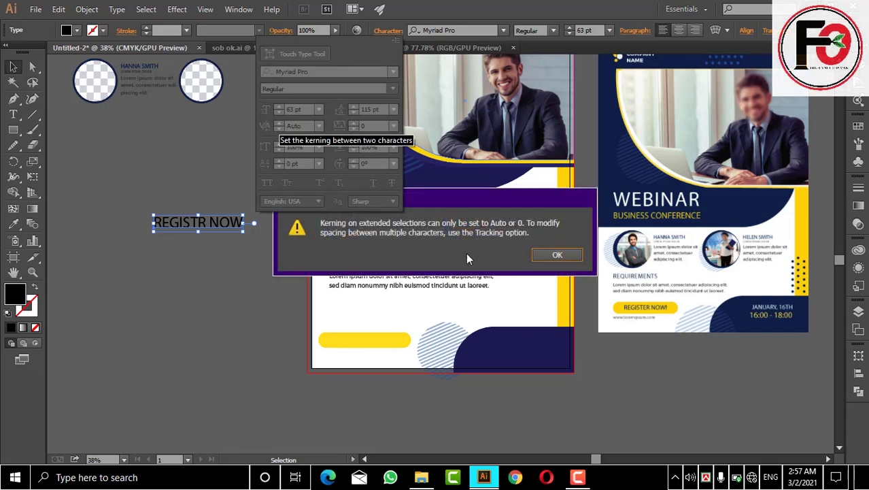
{"action": "left_click", "coordinate": [556, 257]}
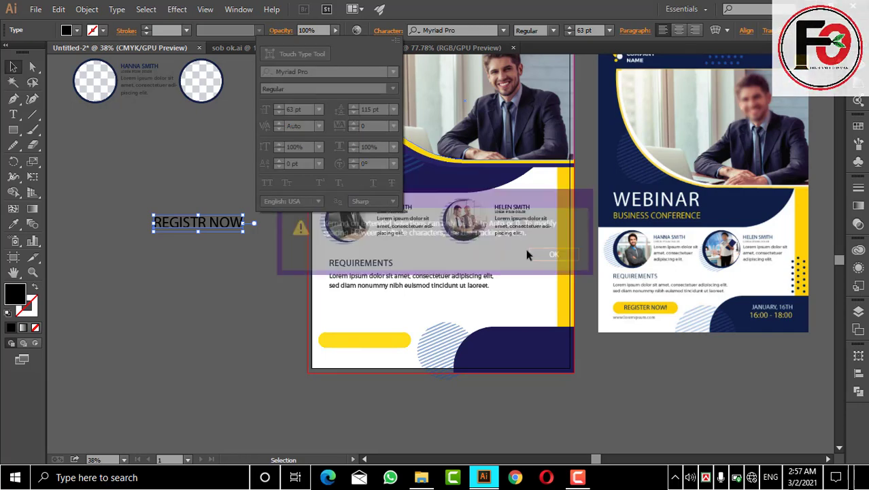
{"action": "left_click", "coordinate": [354, 123]}
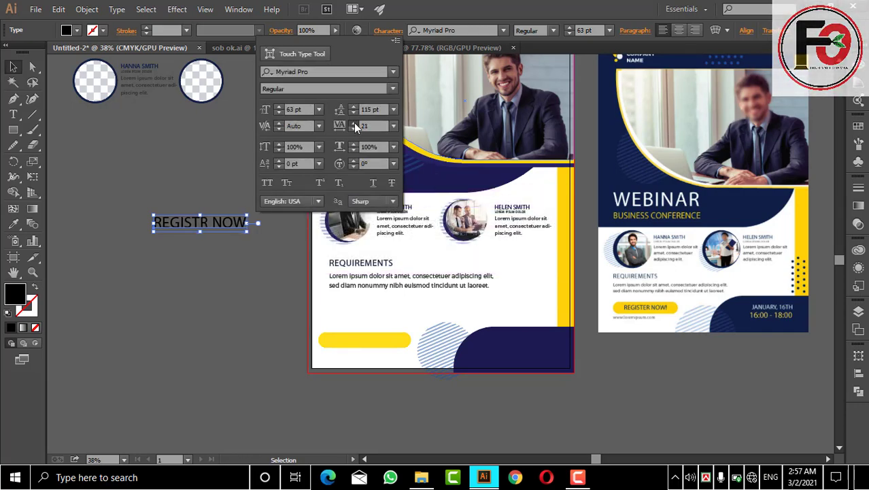
{"action": "left_click", "coordinate": [353, 123]}
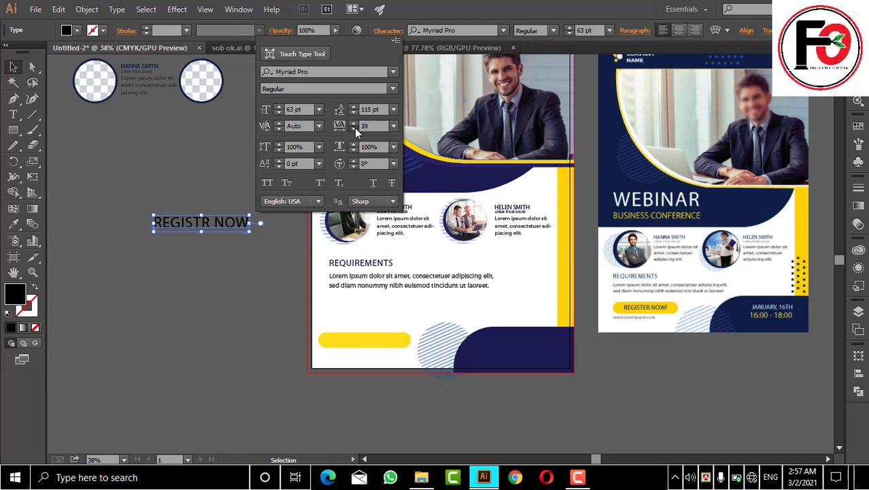
{"action": "left_click", "coordinate": [354, 128]}
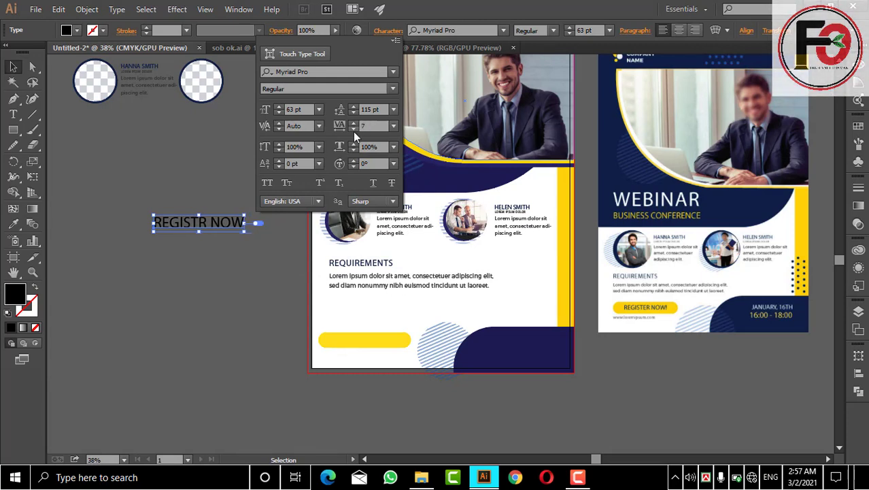
Step: Set horizontal scale 133%, vertical scale 114% and baseline shift 6 pt
{"action": "left_click", "coordinate": [353, 144]}
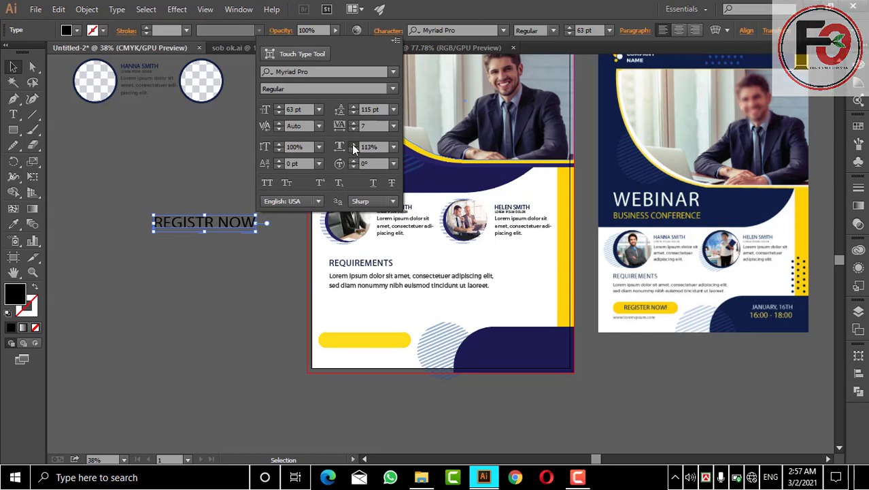
{"action": "left_click", "coordinate": [353, 144]}
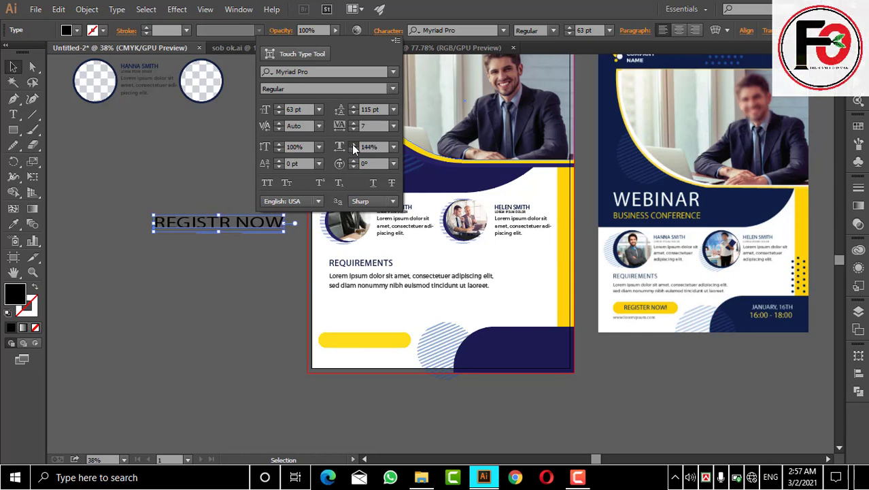
{"action": "left_click", "coordinate": [353, 150]}
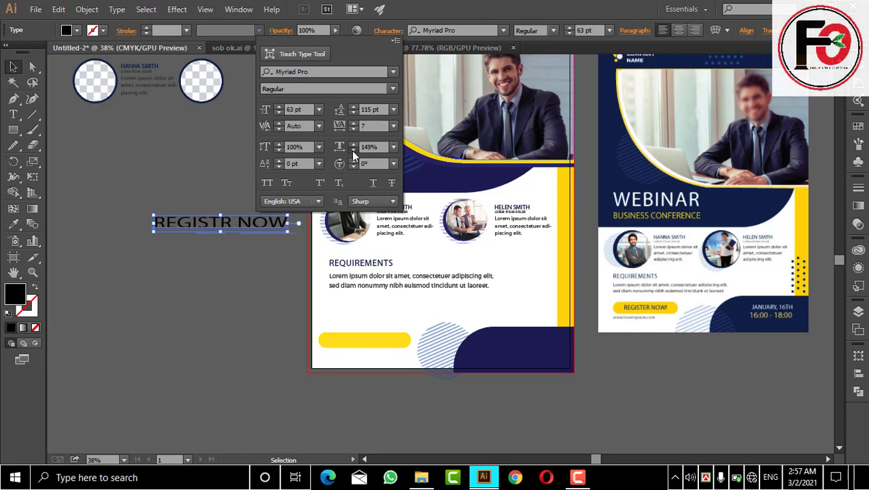
{"action": "left_click", "coordinate": [353, 150]}
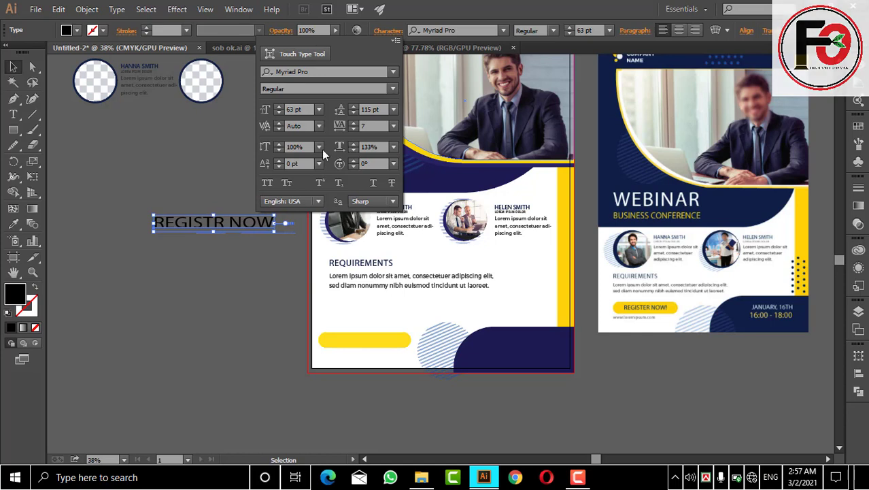
{"action": "left_click", "coordinate": [279, 150]}
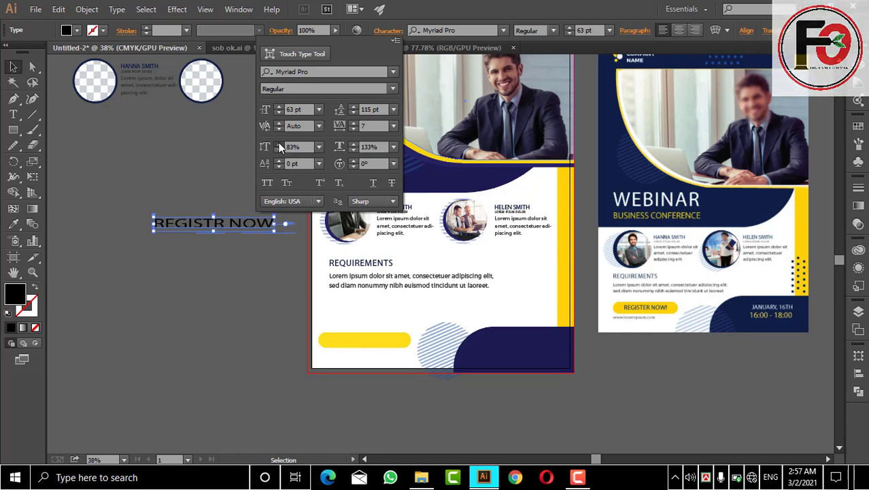
{"action": "left_click", "coordinate": [278, 144]}
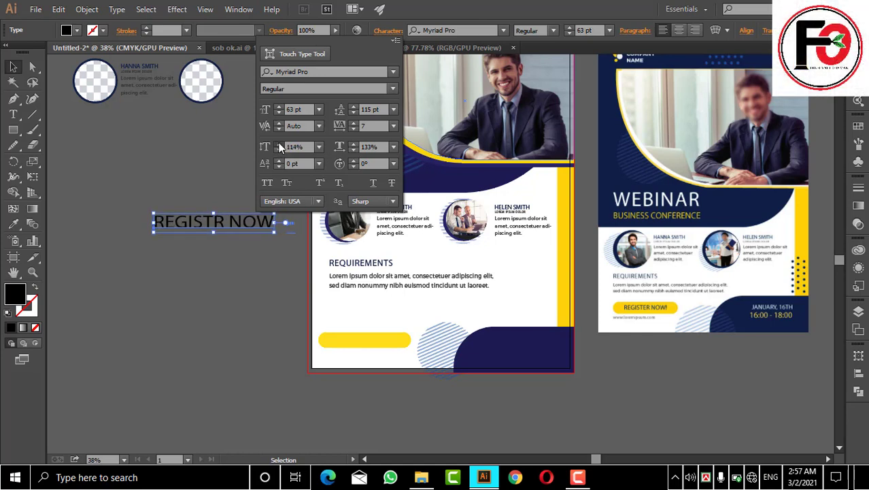
{"action": "left_click", "coordinate": [279, 160]}
{"action": "left_click", "coordinate": [279, 160]}
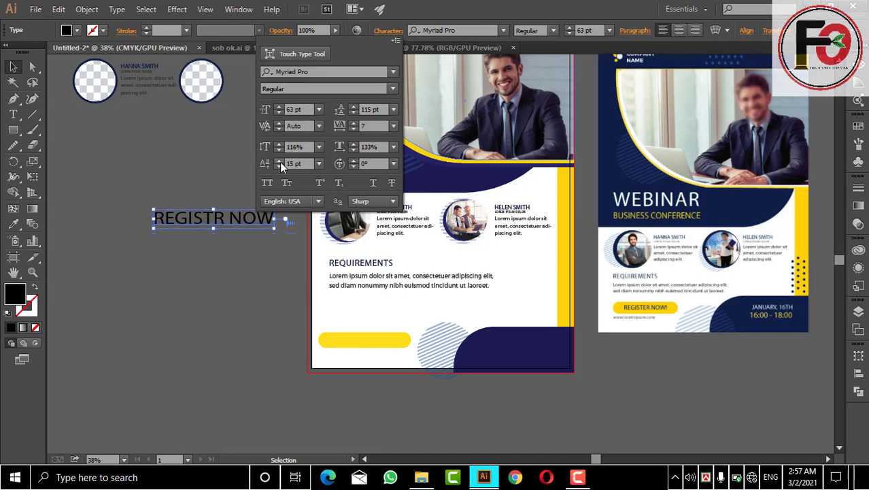
{"action": "left_click", "coordinate": [279, 165]}
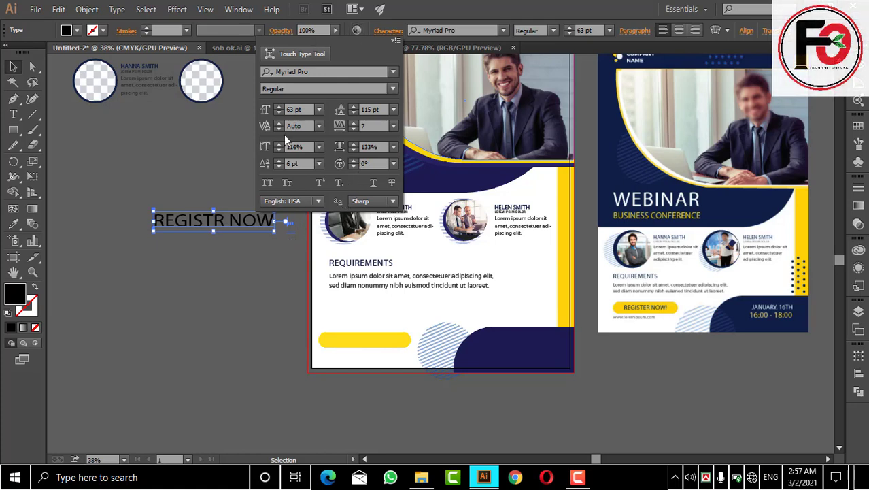
Step: Try All Caps, small caps, superscript, subscript and underline, then nudge the text down
{"action": "left_click", "coordinate": [267, 184]}
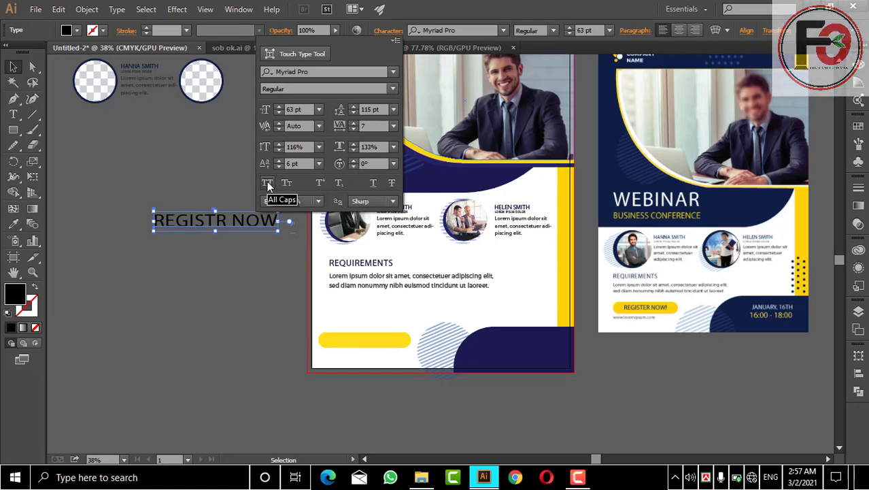
{"action": "left_click", "coordinate": [286, 184]}
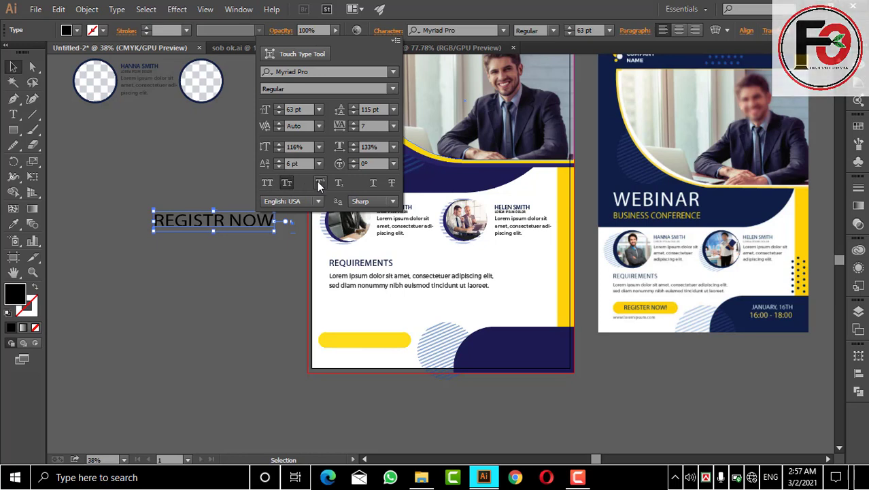
{"action": "left_click", "coordinate": [319, 183]}
{"action": "left_click", "coordinate": [337, 182]}
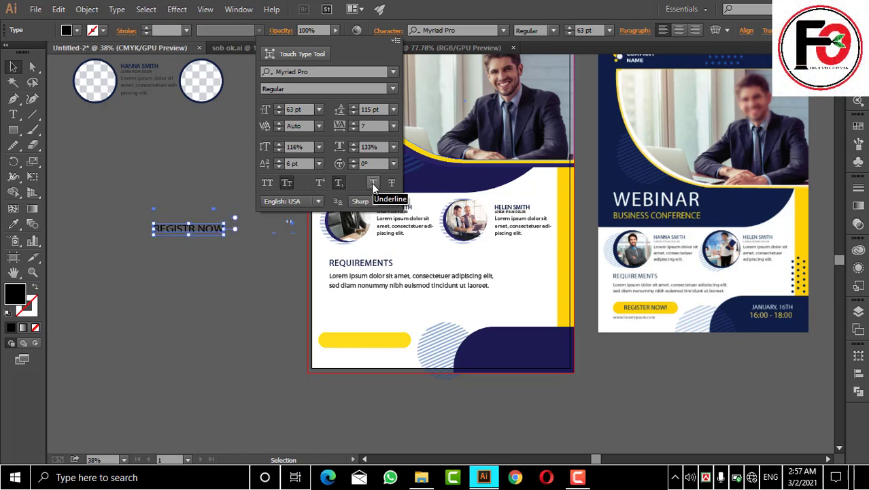
{"action": "left_click", "coordinate": [372, 183]}
{"action": "left_click", "coordinate": [215, 264]}
{"action": "left_click_drag", "start_coordinate": [211, 231], "coordinate": [206, 243]}
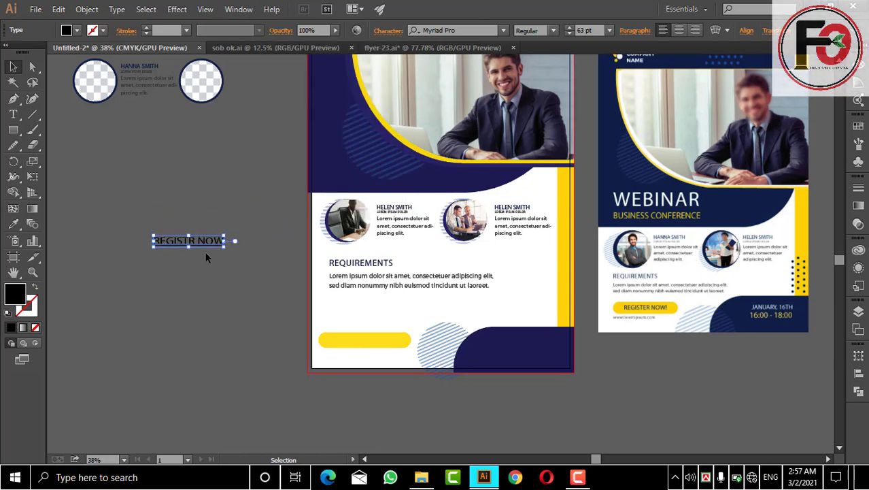
Step: Remove the underline and set REGISTR NOW to All Caps
{"action": "left_click", "coordinate": [386, 31]}
{"action": "left_click", "coordinate": [374, 183]}
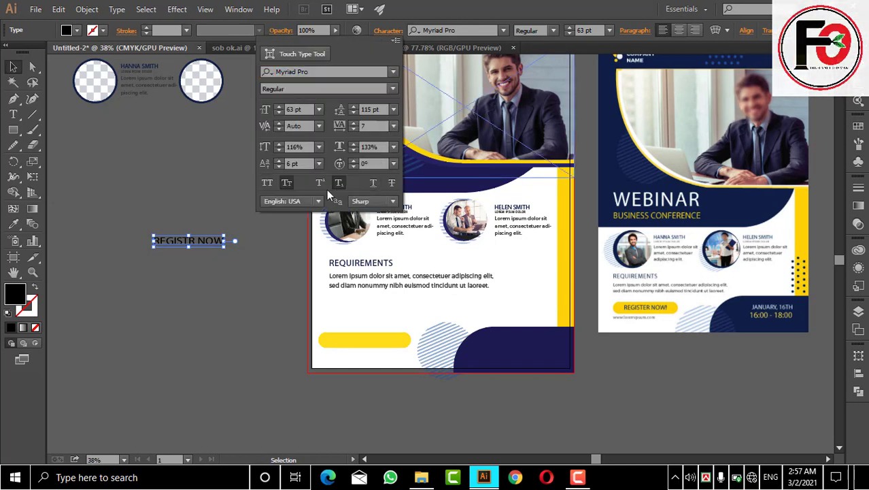
{"action": "left_click", "coordinate": [267, 181]}
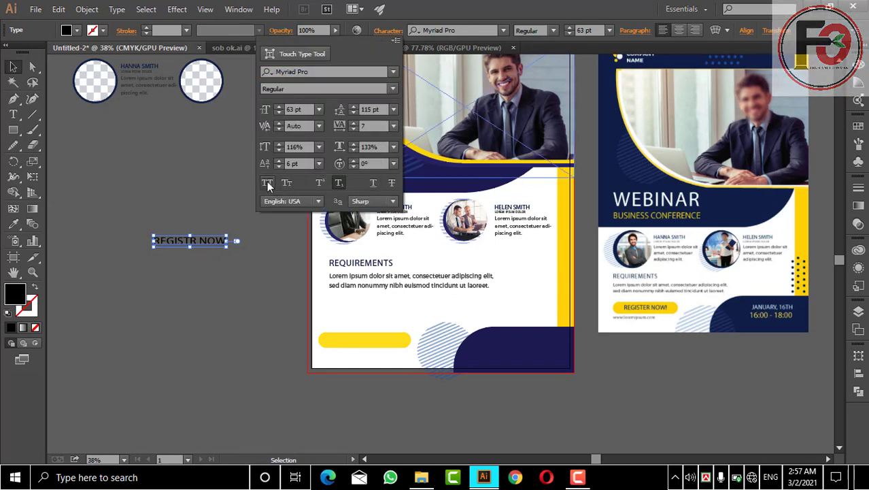
{"action": "left_click", "coordinate": [337, 182]}
{"action": "left_click", "coordinate": [228, 179]}
{"action": "left_click", "coordinate": [225, 261]}
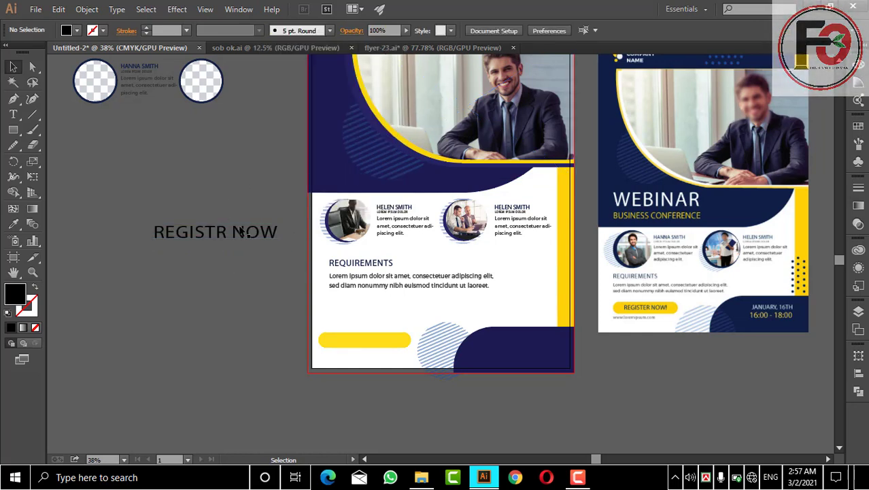
{"action": "left_click", "coordinate": [275, 239]}
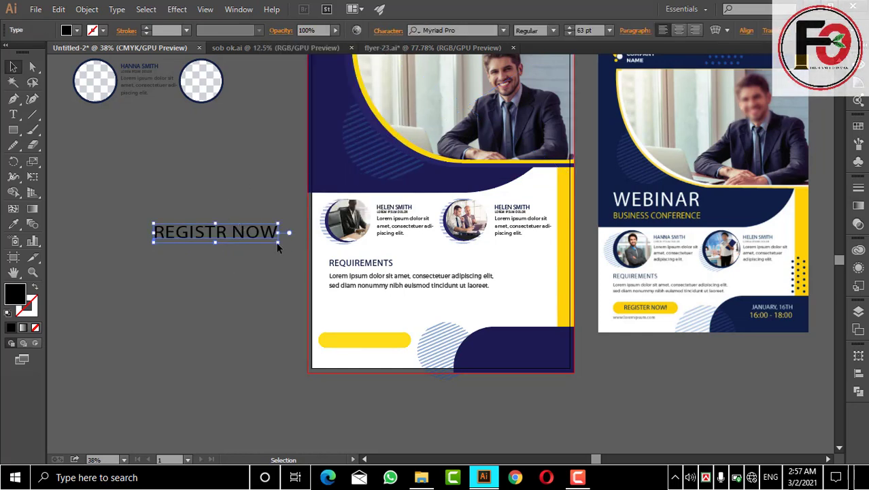
Step: Change the font to Roboto Medium, trying Bold and Light first
{"action": "left_click", "coordinate": [479, 30]}
{"action": "type", "text": "R"}
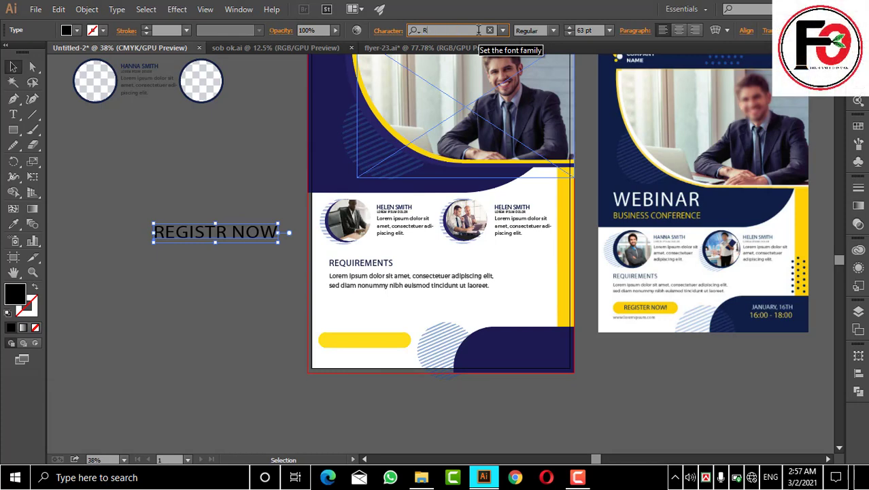
{"action": "type", "text": "O"}
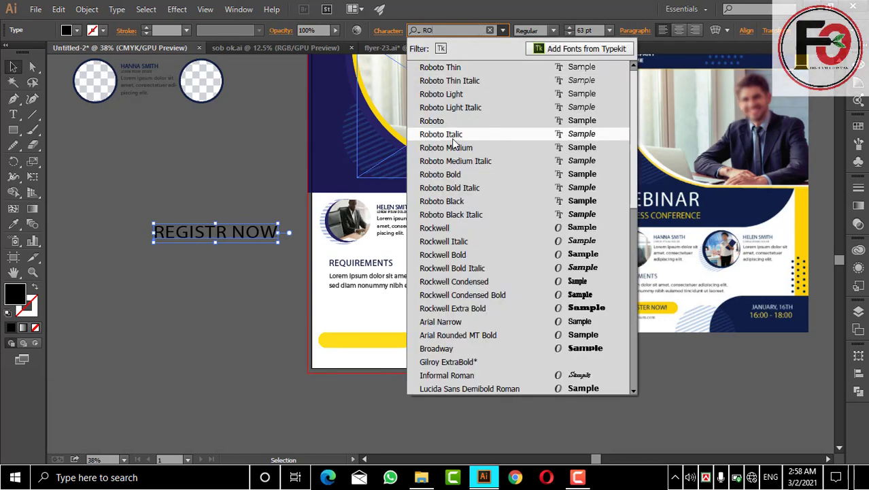
{"action": "left_click", "coordinate": [459, 123]}
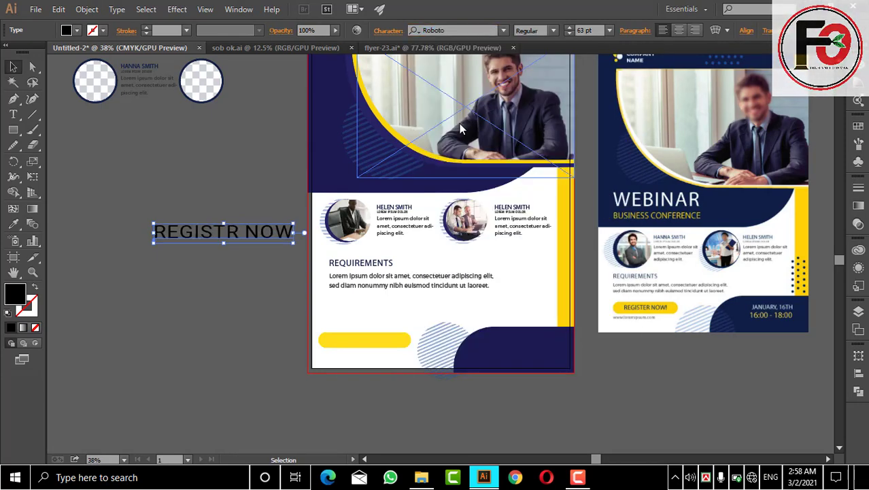
{"action": "left_click", "coordinate": [523, 29]}
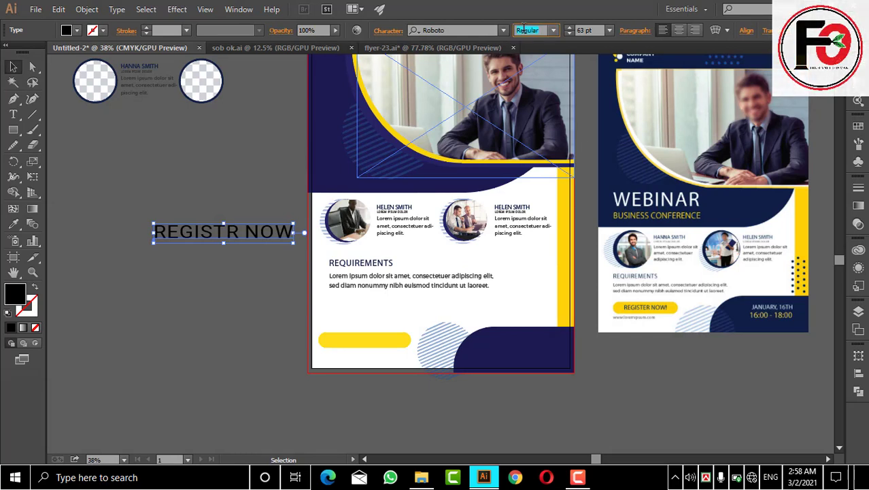
{"action": "type", "text": "Bold"}
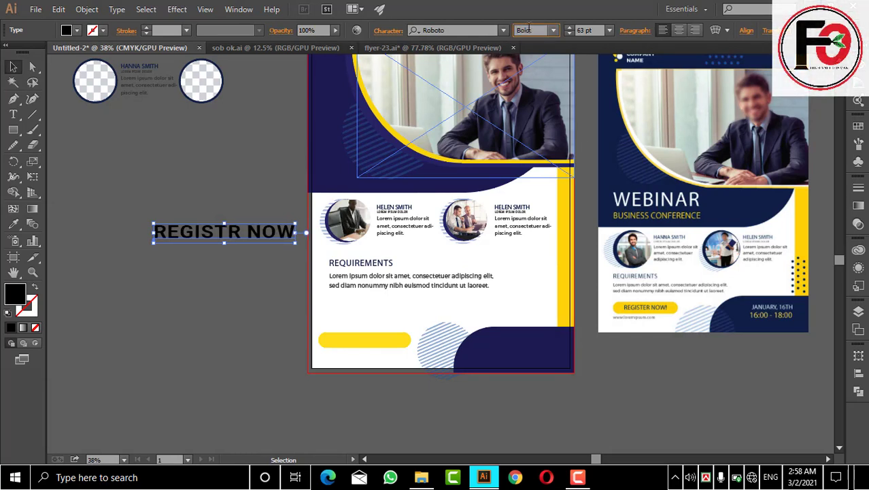
{"action": "key", "text": "Up"}
{"action": "key", "text": "Up"}
{"action": "key", "text": "Up"}
{"action": "key", "text": "Up"}
{"action": "key", "text": "Up"}
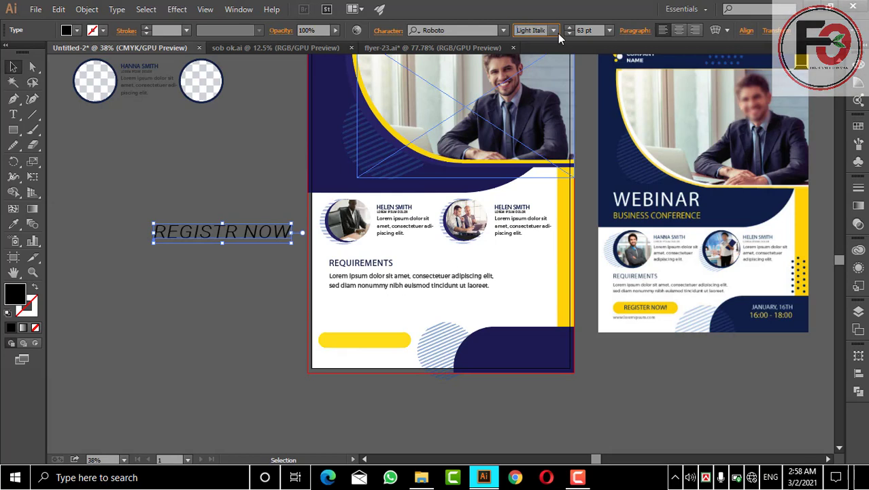
{"action": "left_click", "coordinate": [553, 31]}
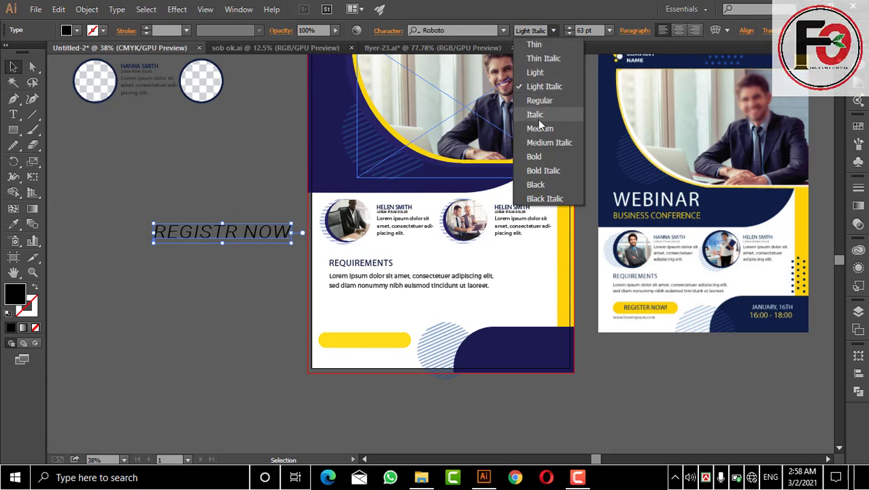
{"action": "left_click", "coordinate": [548, 73]}
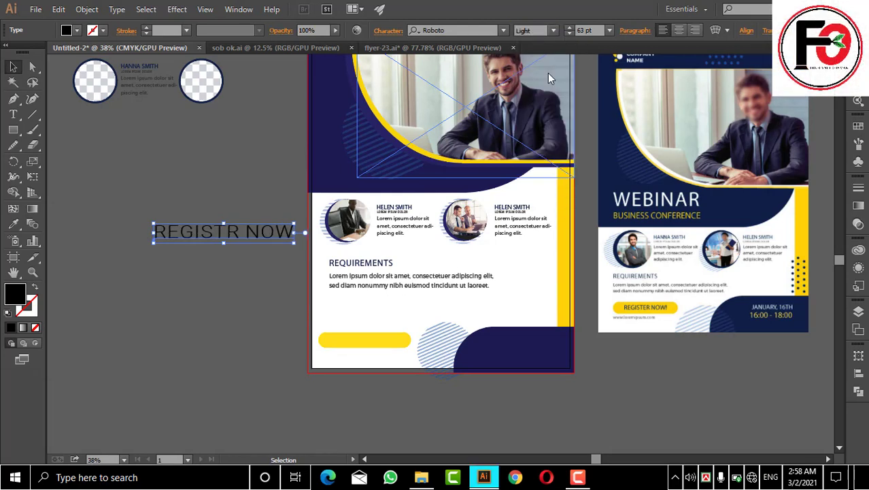
{"action": "left_click", "coordinate": [554, 30]}
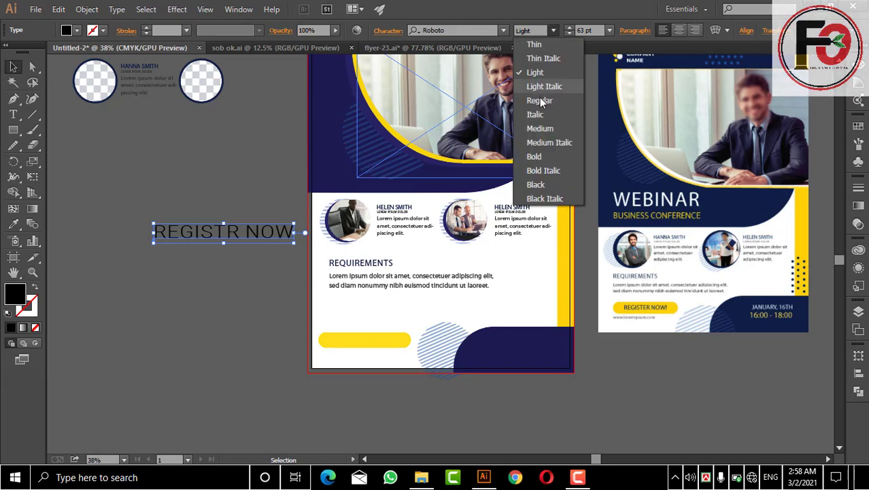
{"action": "left_click", "coordinate": [539, 128]}
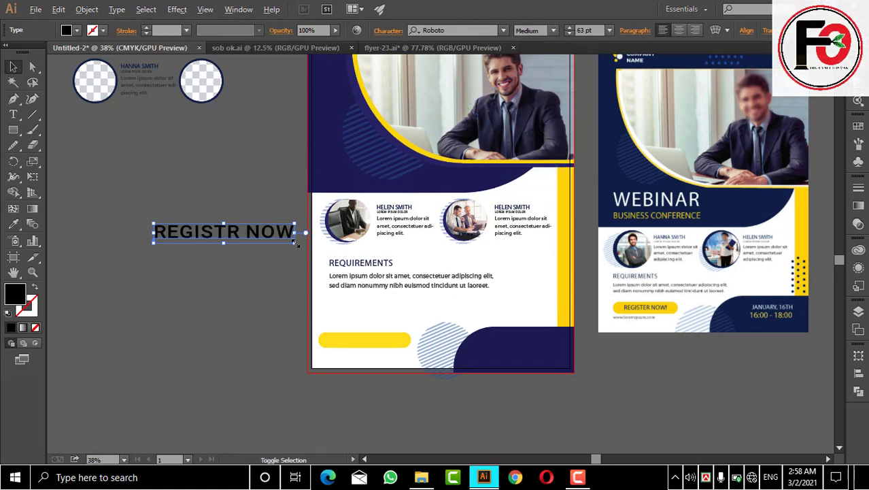
Step: Scale REGISTR NOW down and place a copy on the yellow register button
{"action": "mouse_move", "coordinate": [296, 243]}
{"action": "left_mouse_down"}
{"action": "mouse_move", "coordinate": [281, 240]}
{"action": "mouse_move", "coordinate": [414, 342]}
{"action": "left_mouse_up"}
{"action": "left_click", "coordinate": [256, 269]}
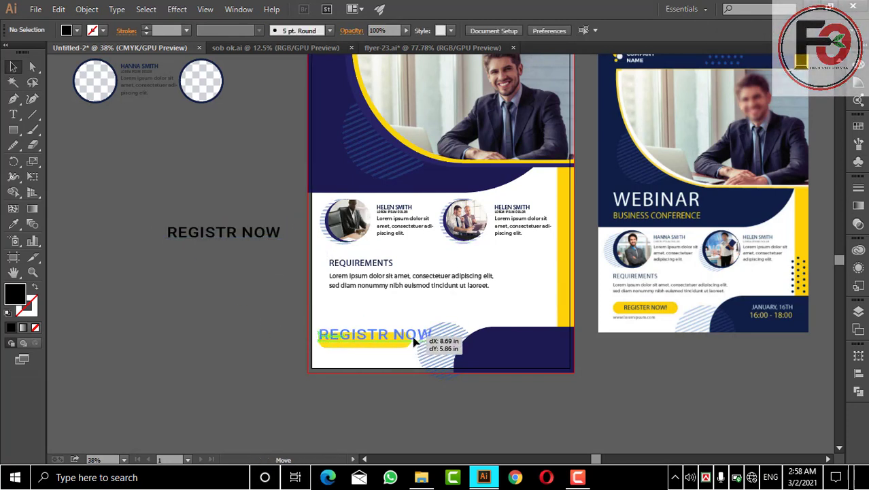
{"action": "mouse_move", "coordinate": [414, 342]}
{"action": "left_mouse_down"}
{"action": "mouse_move", "coordinate": [420, 345]}
{"action": "mouse_move", "coordinate": [408, 345]}
{"action": "left_mouse_up"}
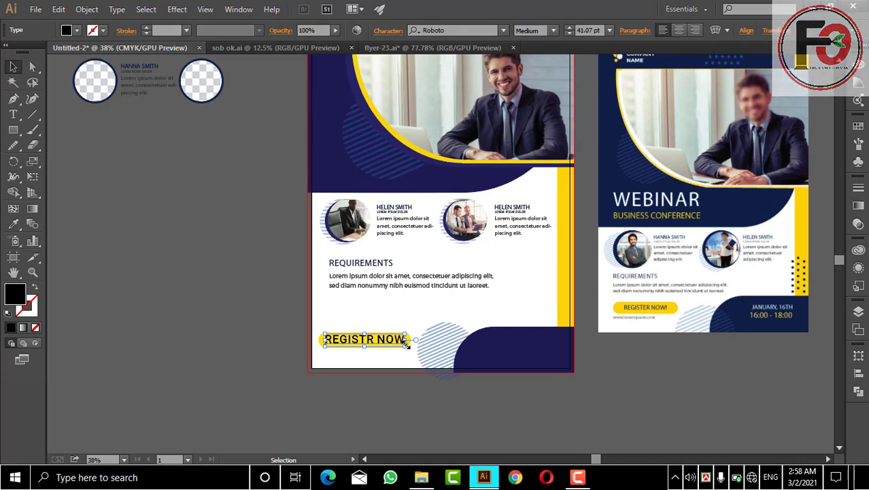
{"action": "left_click", "coordinate": [208, 312]}
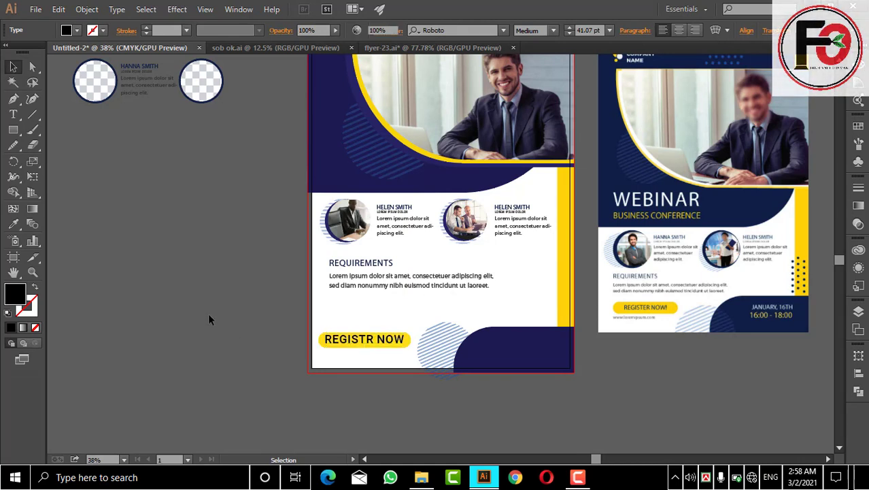
{"action": "left_click", "coordinate": [356, 340]}
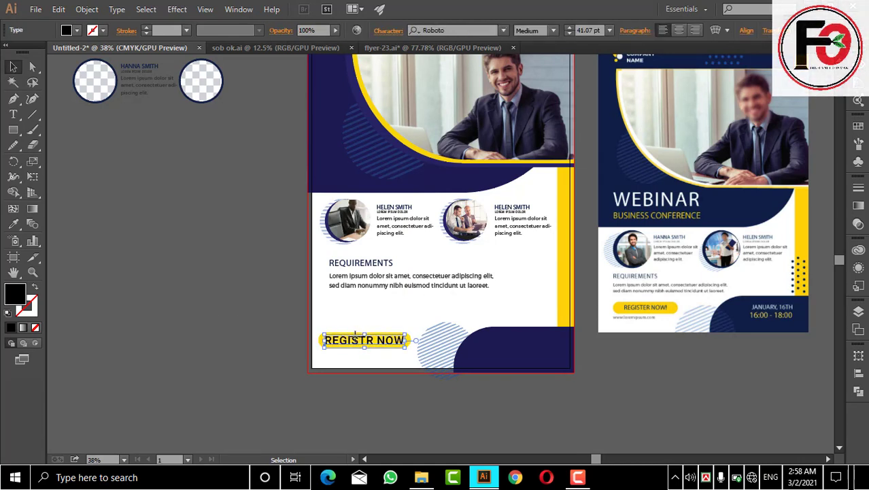
{"action": "left_click", "coordinate": [271, 306]}
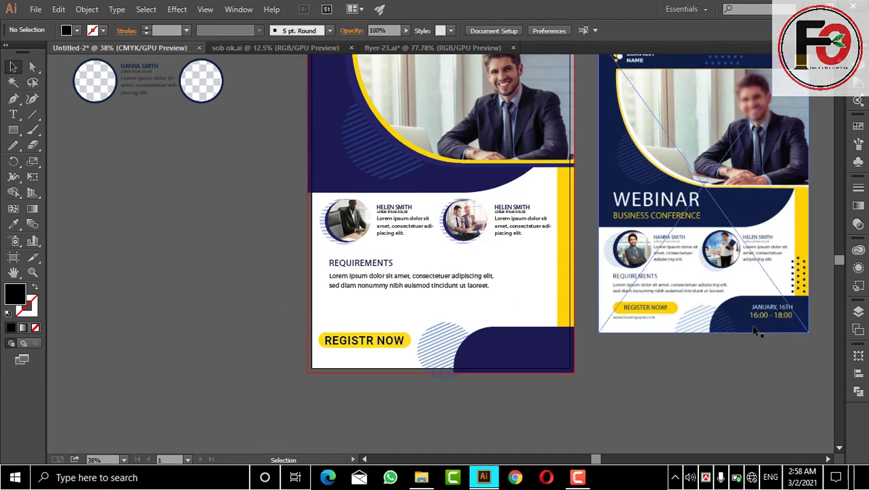
{"action": "left_click_drag", "start_coordinate": [838, 261], "coordinate": [839, 257]}
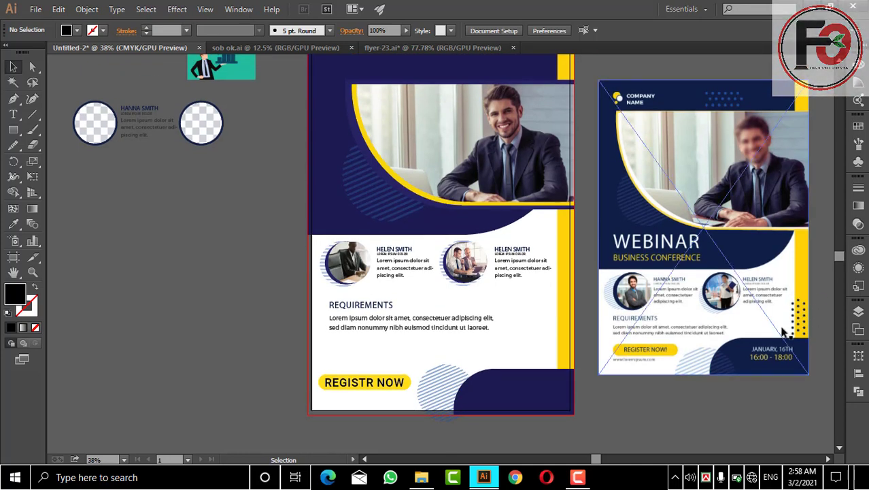
Step: Draw a small 0.3718 in black circle dot on the pasteboard
{"action": "left_click", "coordinate": [14, 131]}
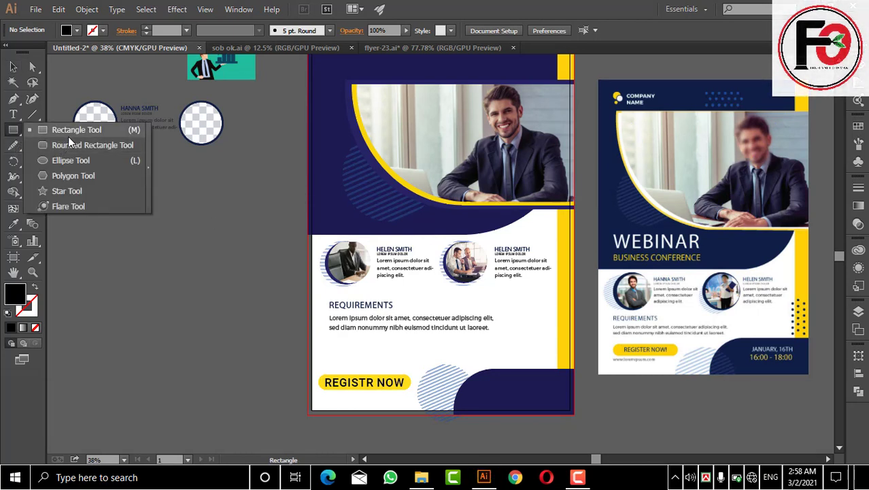
{"action": "left_click", "coordinate": [70, 160]}
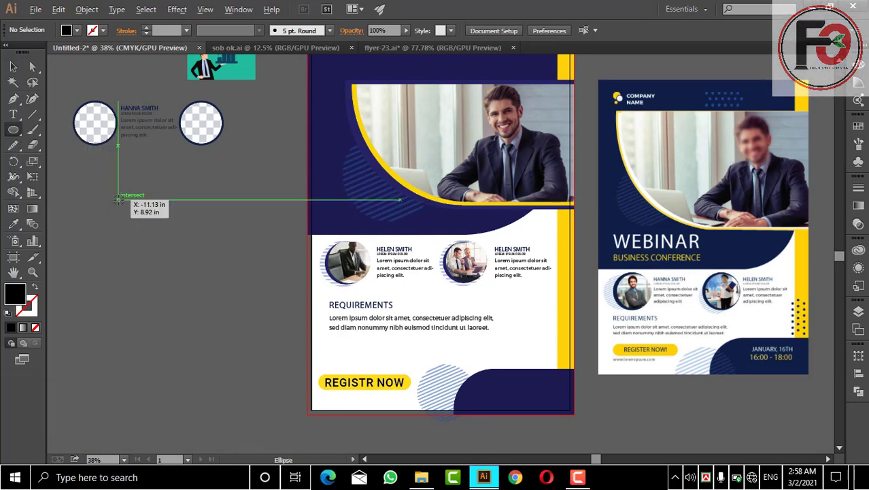
{"action": "left_click", "coordinate": [117, 199]}
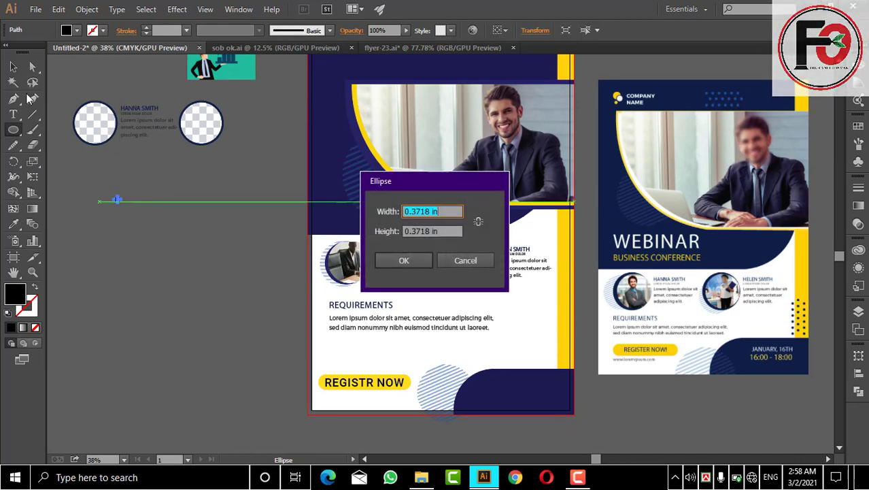
{"action": "left_click", "coordinate": [463, 260]}
{"action": "left_click", "coordinate": [112, 233]}
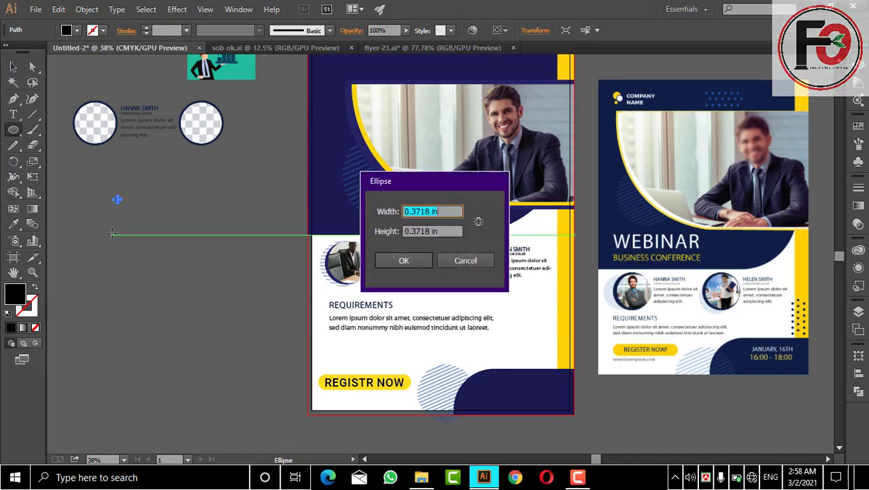
{"action": "left_click", "coordinate": [465, 260]}
{"action": "key", "text": "v"}
{"action": "left_click", "coordinate": [118, 201]}
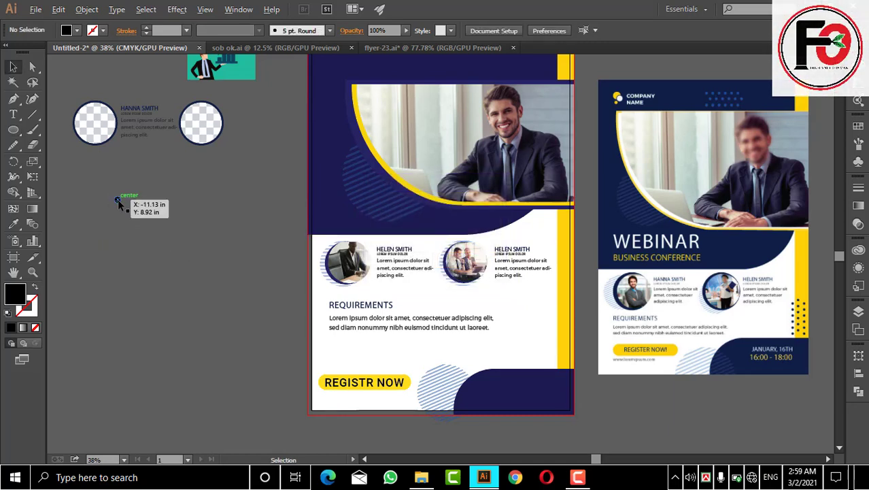
Step: Duplicate the dot downward with Ctrl+D into a column, then copy the column sideways
{"action": "left_click_drag", "start_coordinate": [118, 200], "coordinate": [118, 210]}
{"action": "key", "text": "ctrl+d"}
{"action": "key", "text": "ctrl+d"}
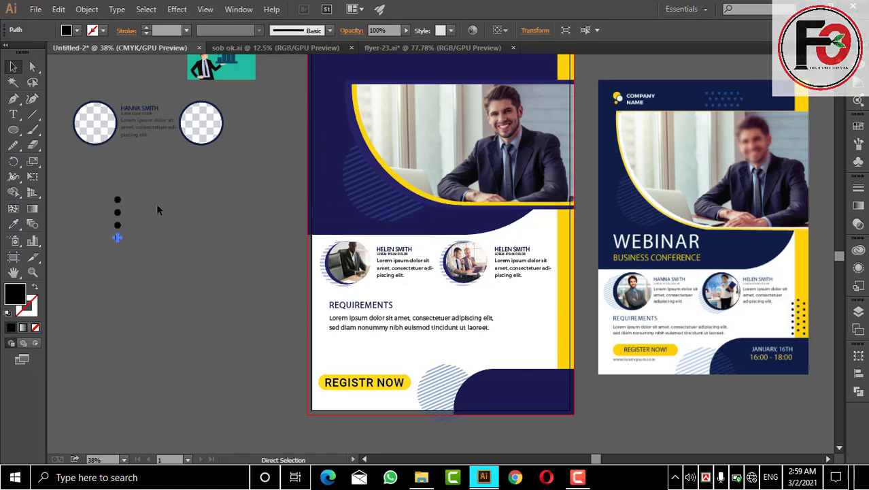
{"action": "key", "text": "ctrl+d"}
{"action": "key", "text": "ctrl+d"}
{"action": "key", "text": "ctrl+d"}
{"action": "key", "text": "ctrl+d"}
{"action": "key", "text": "ctrl+d"}
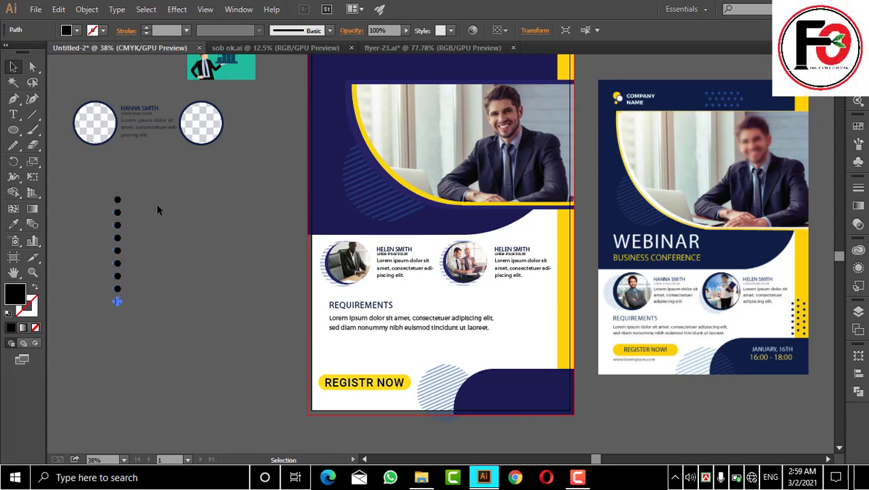
{"action": "left_click", "coordinate": [103, 187]}
{"action": "left_click_drag", "start_coordinate": [150, 316], "coordinate": [116, 300]}
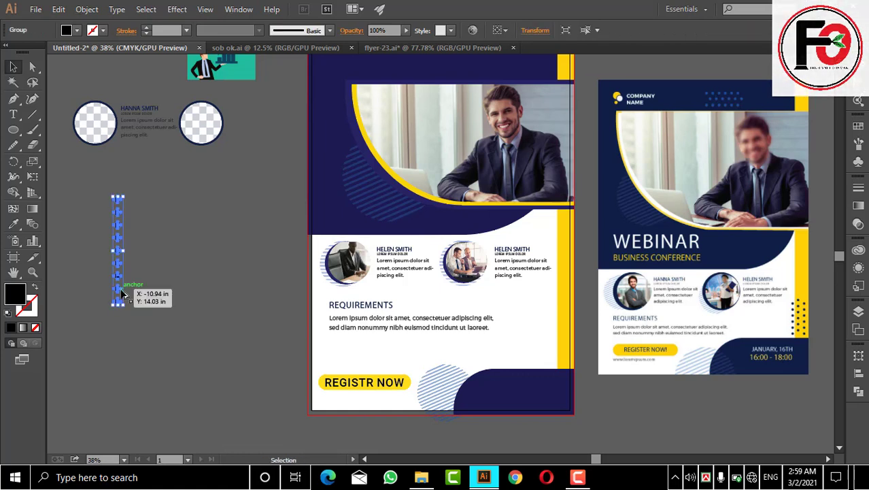
{"action": "left_click_drag", "start_coordinate": [121, 292], "coordinate": [145, 294]}
{"action": "left_click", "coordinate": [190, 266]}
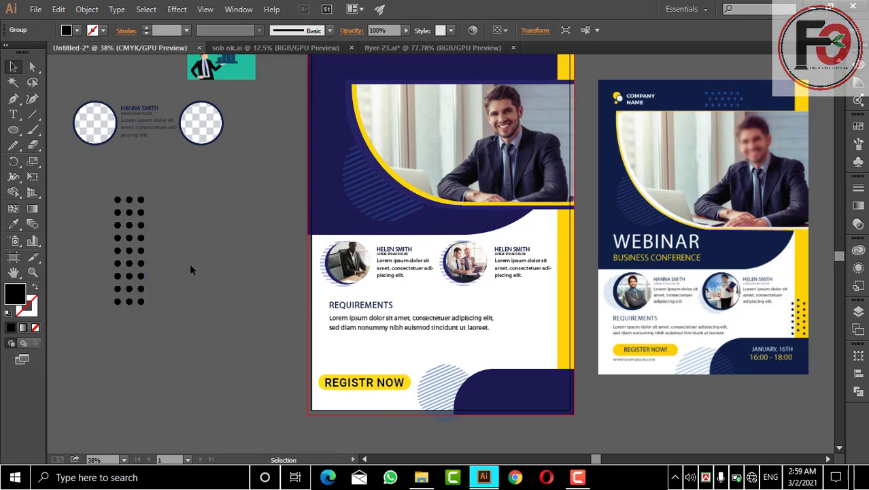
Step: Delete the bottom-right dot from the dot grid
{"action": "right_click", "coordinate": [141, 202]}
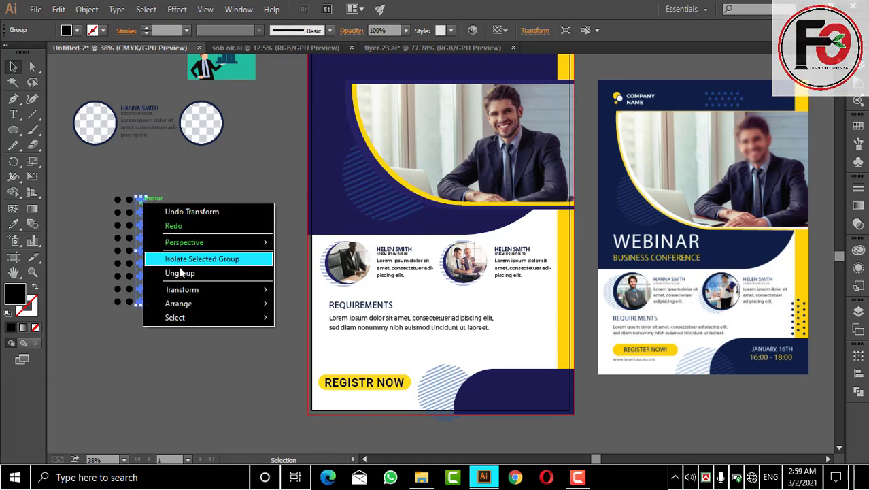
{"action": "left_click", "coordinate": [178, 217]}
{"action": "left_click_drag", "start_coordinate": [154, 213], "coordinate": [134, 190]}
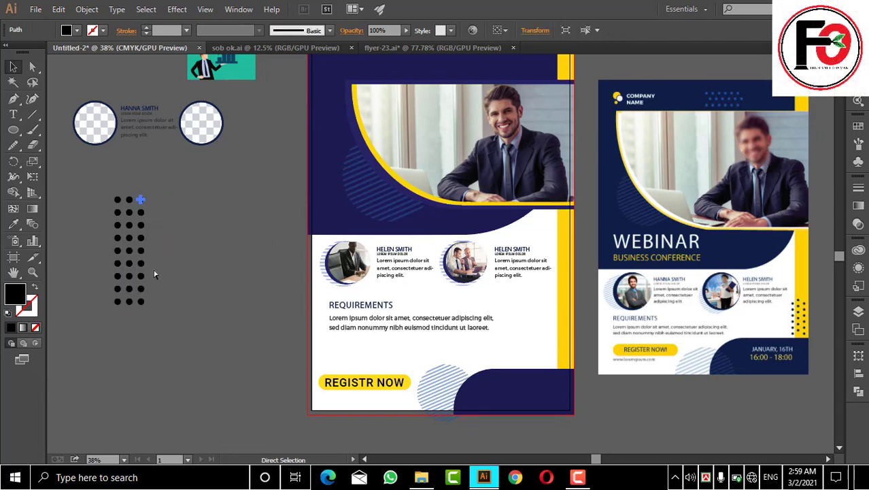
{"action": "left_click_drag", "start_coordinate": [146, 308], "coordinate": [136, 296]}
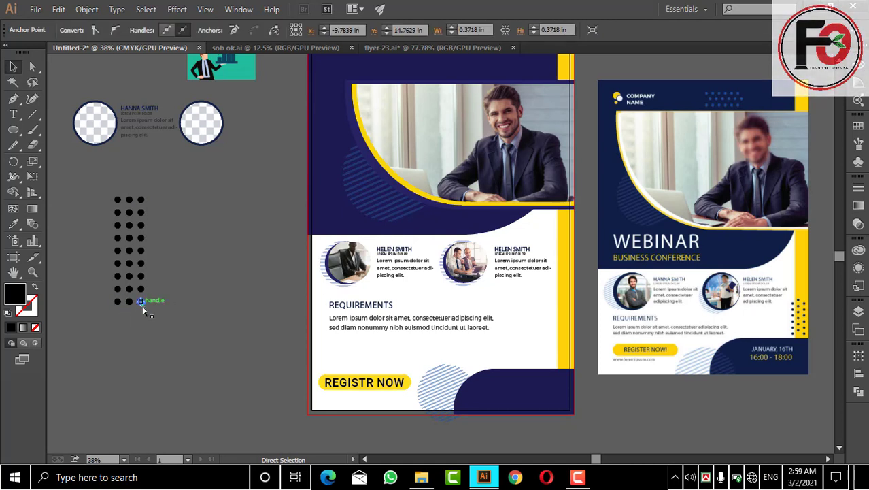
{"action": "left_click", "coordinate": [144, 310]}
{"action": "key", "text": "Delete"}
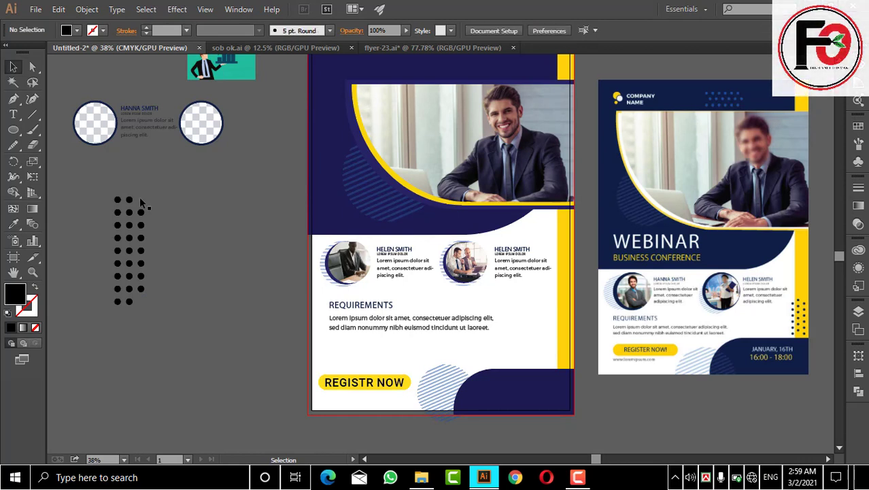
Step: Ungroup the dots and add a copied dot at the bottom of the column
{"action": "right_click", "coordinate": [119, 200]}
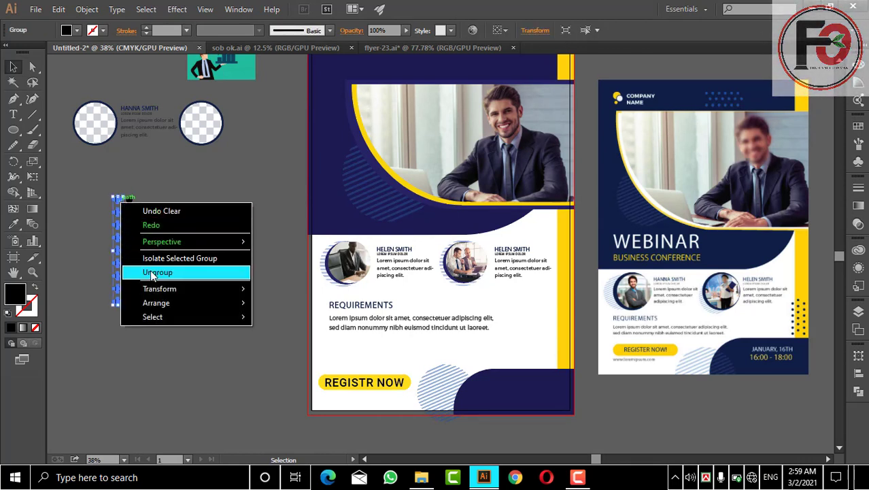
{"action": "left_click", "coordinate": [150, 272]}
{"action": "left_click", "coordinate": [117, 200]}
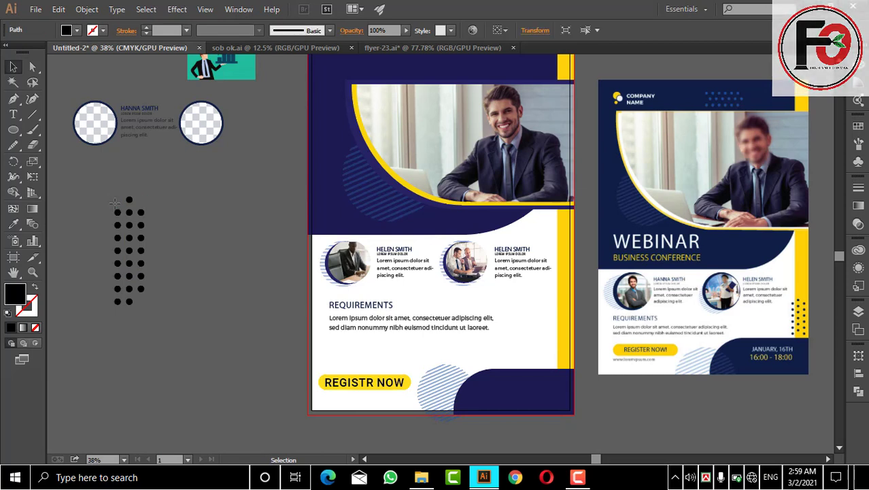
{"action": "left_click", "coordinate": [115, 202]}
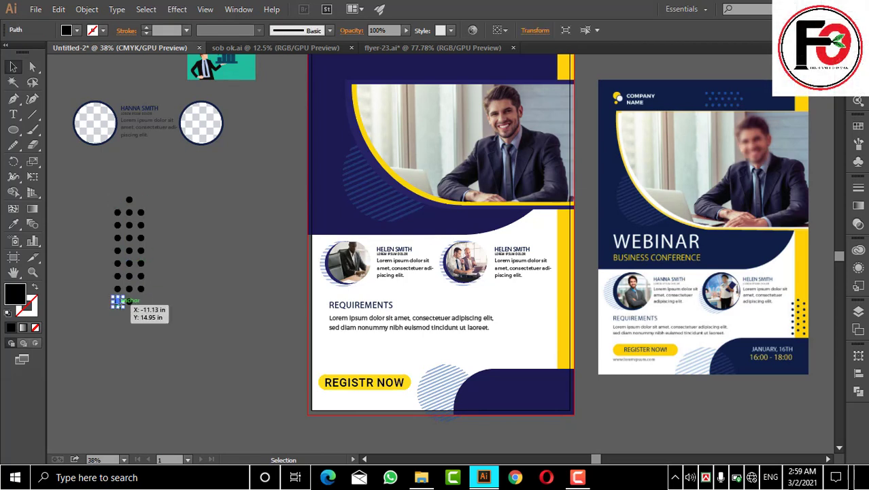
{"action": "left_click_drag", "start_coordinate": [117, 302], "coordinate": [120, 303]}
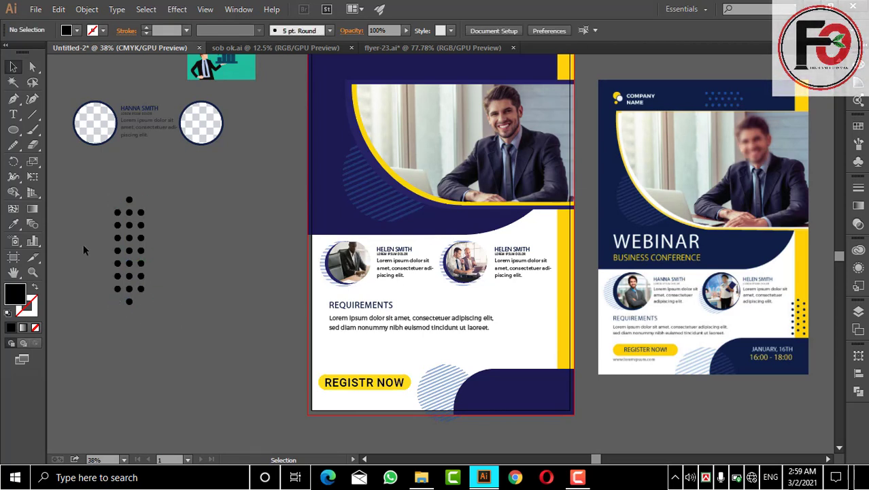
Step: Set all the dots to 70% opacity and scale them down proportionally
{"action": "left_click_drag", "start_coordinate": [99, 199], "coordinate": [189, 335]}
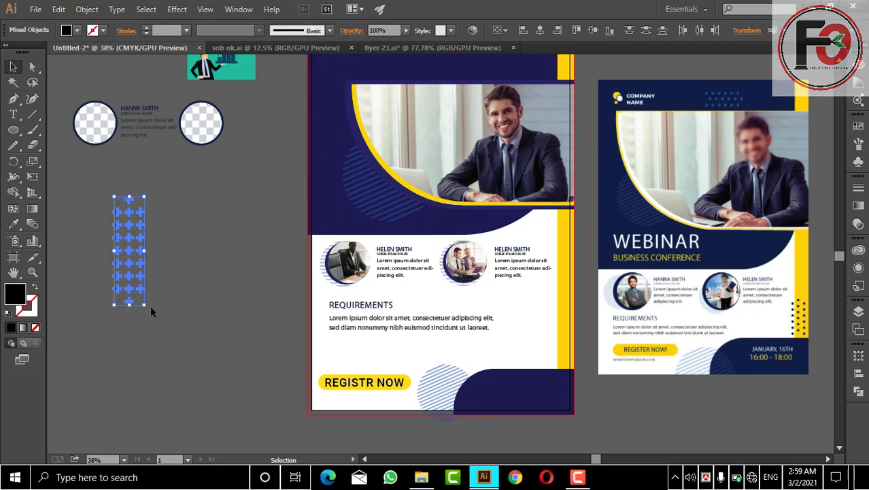
{"action": "left_click_drag", "start_coordinate": [402, 32], "coordinate": [391, 40]}
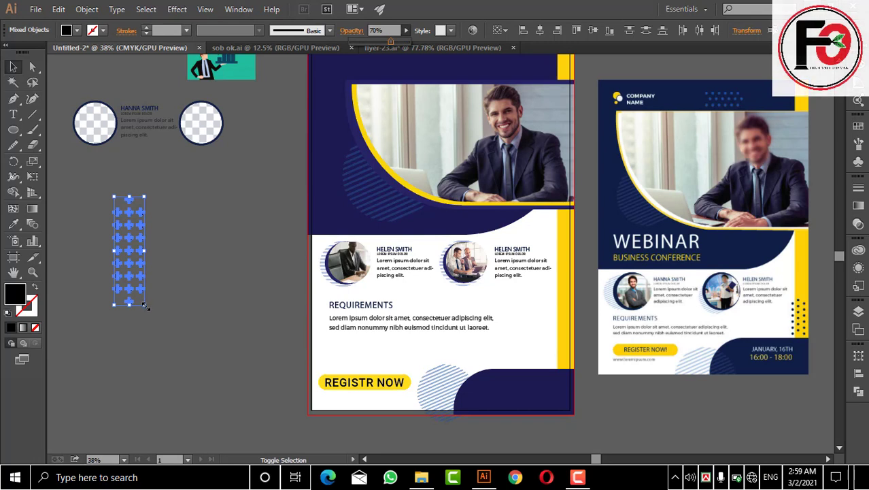
{"action": "left_click_drag", "start_coordinate": [146, 306], "coordinate": [142, 294]}
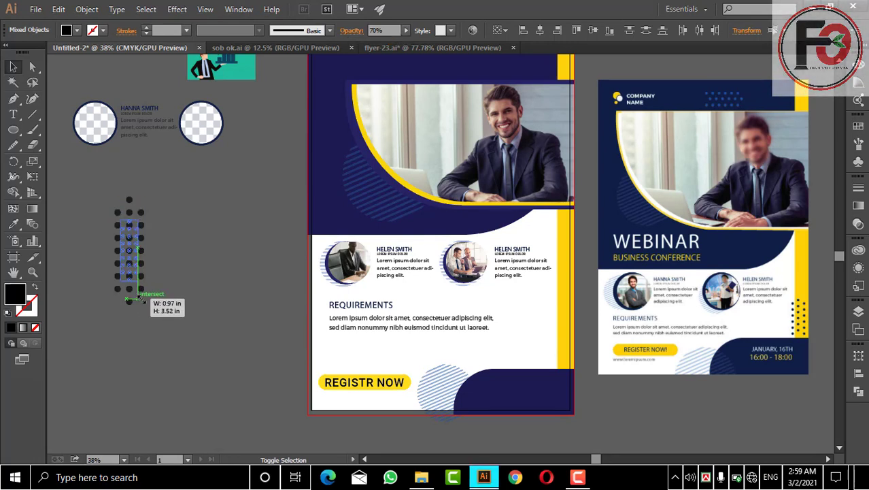
{"action": "left_click", "coordinate": [169, 286]}
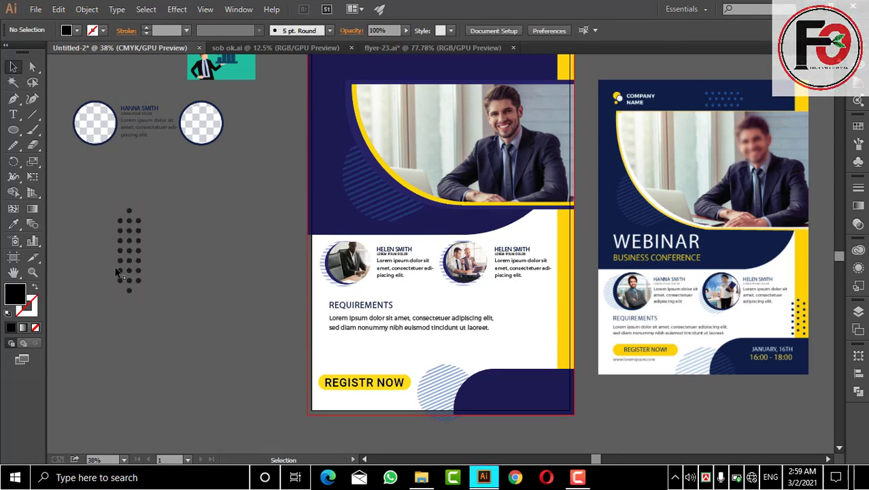
Step: Move the dot grid onto the flyer's right edge beside the yellow stripe
{"action": "left_click_drag", "start_coordinate": [125, 271], "coordinate": [550, 366]}
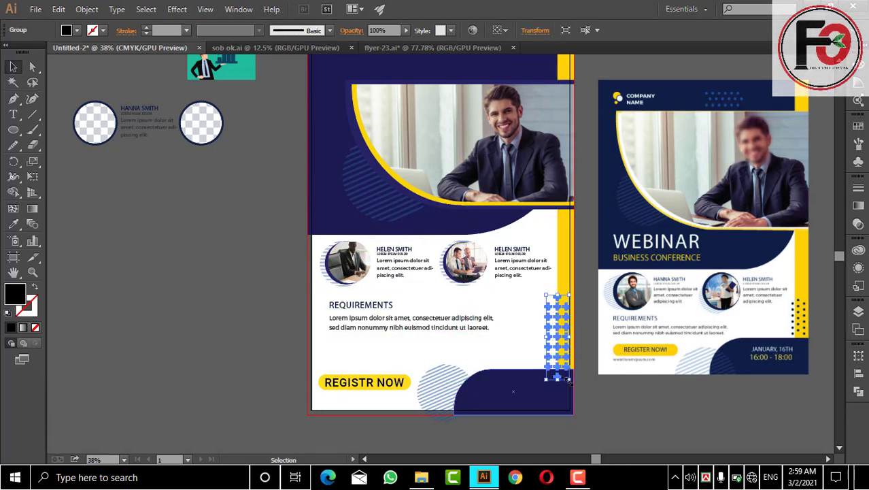
{"action": "left_click", "coordinate": [598, 408]}
{"action": "left_click", "coordinate": [558, 350]}
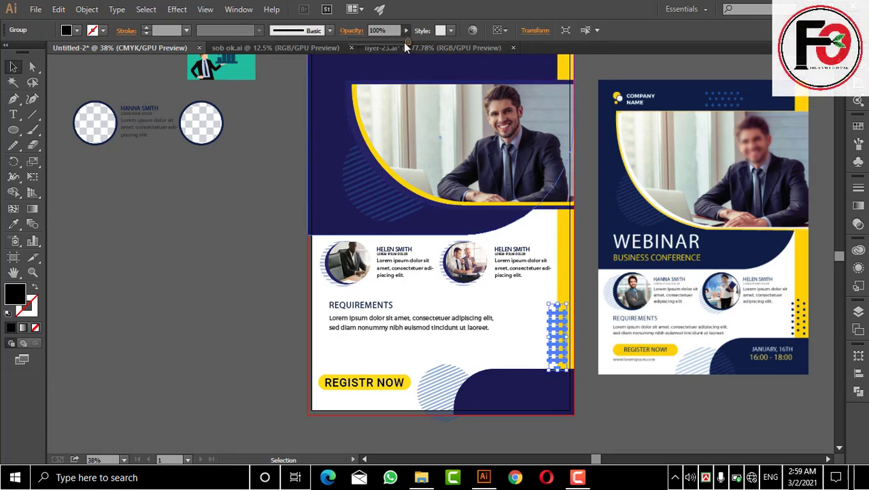
{"action": "left_click", "coordinate": [223, 202]}
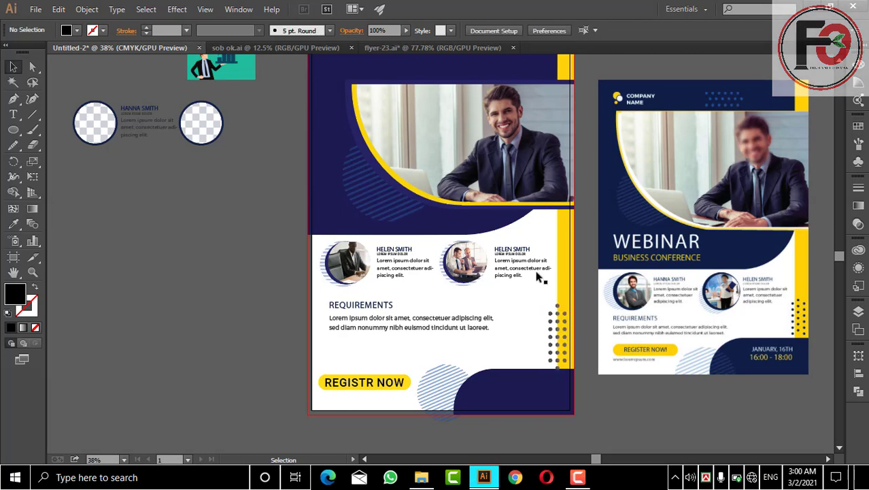
{"action": "left_click", "coordinate": [554, 338]}
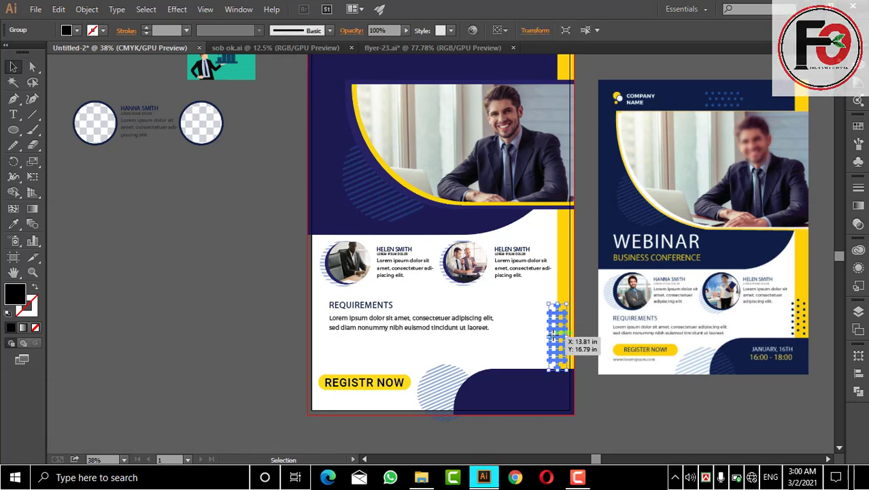
{"action": "left_click_drag", "start_coordinate": [553, 346], "coordinate": [552, 344]}
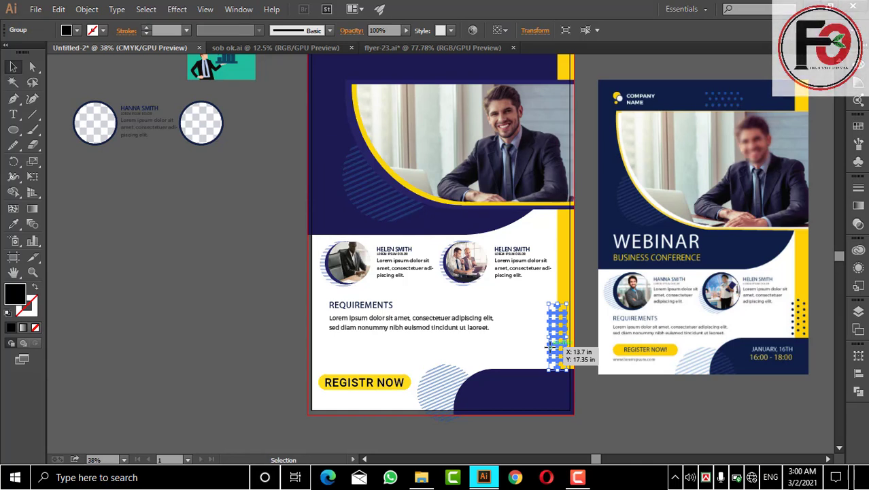
Step: Drop a dot-grid copy on the pasteboard, rotate it horizontal and fill it navy
{"action": "left_click_drag", "start_coordinate": [552, 345], "coordinate": [190, 282]}
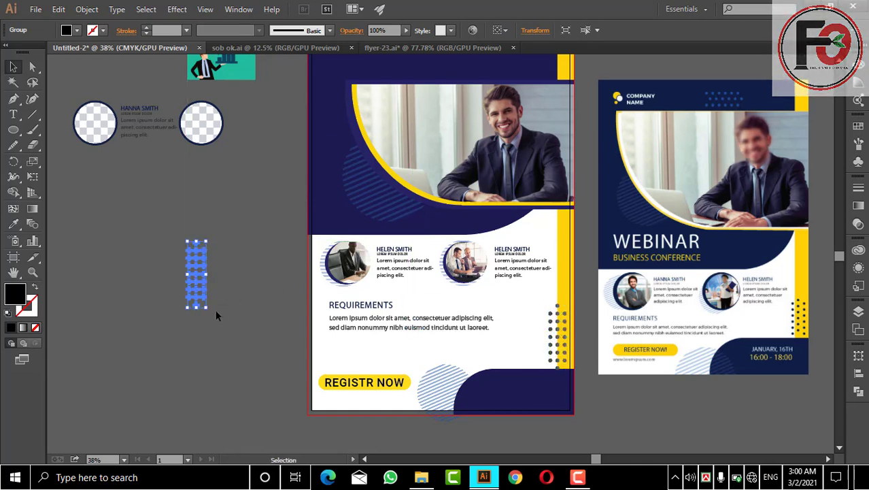
{"action": "left_click_drag", "start_coordinate": [212, 313], "coordinate": [107, 304]}
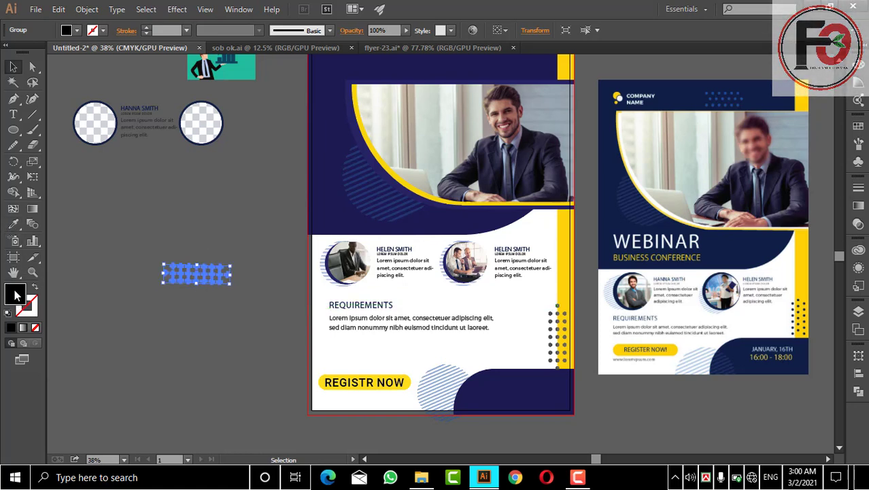
{"action": "left_click", "coordinate": [13, 224]}
{"action": "left_click", "coordinate": [325, 208]}
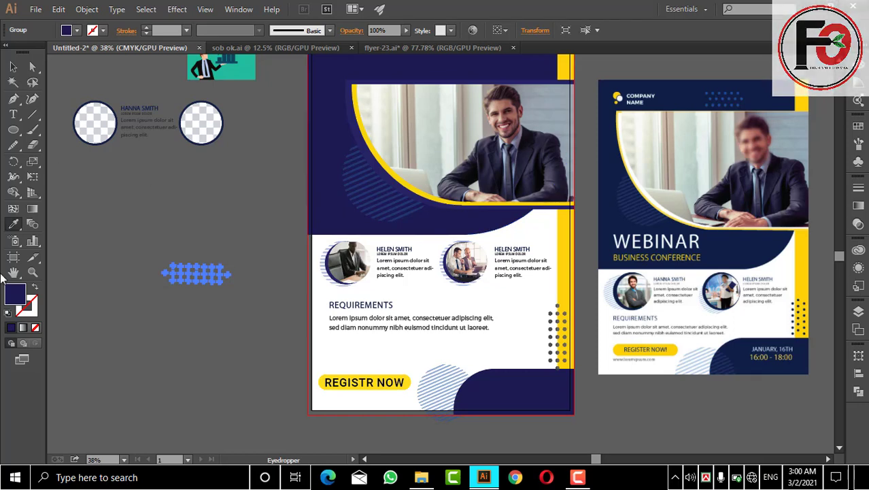
{"action": "double_click", "coordinate": [16, 292]}
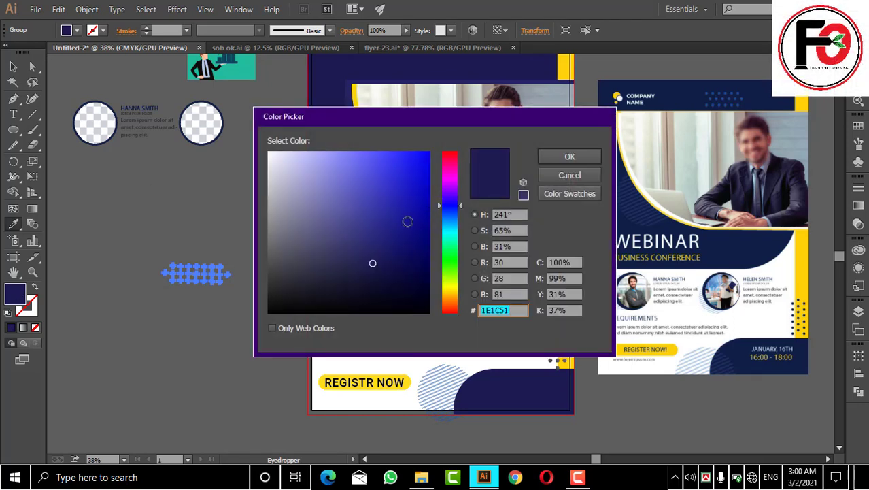
{"action": "left_click", "coordinate": [569, 157]}
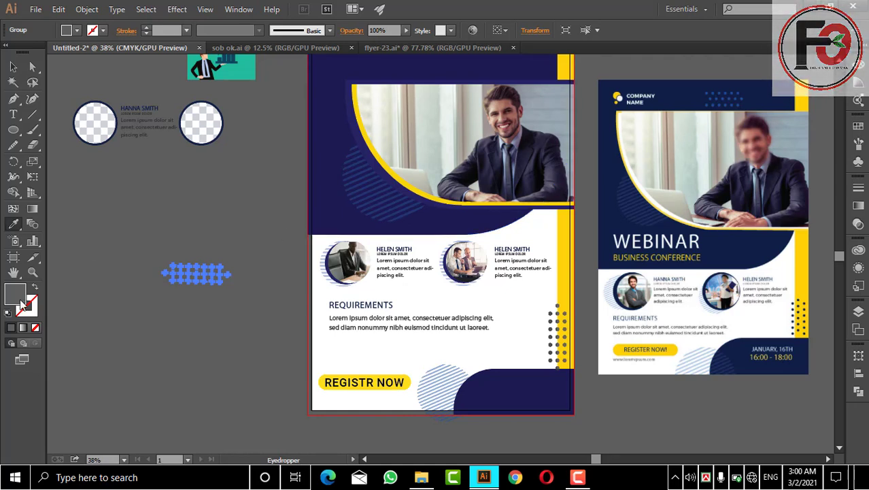
{"action": "left_click", "coordinate": [13, 66]}
{"action": "left_click", "coordinate": [108, 219]}
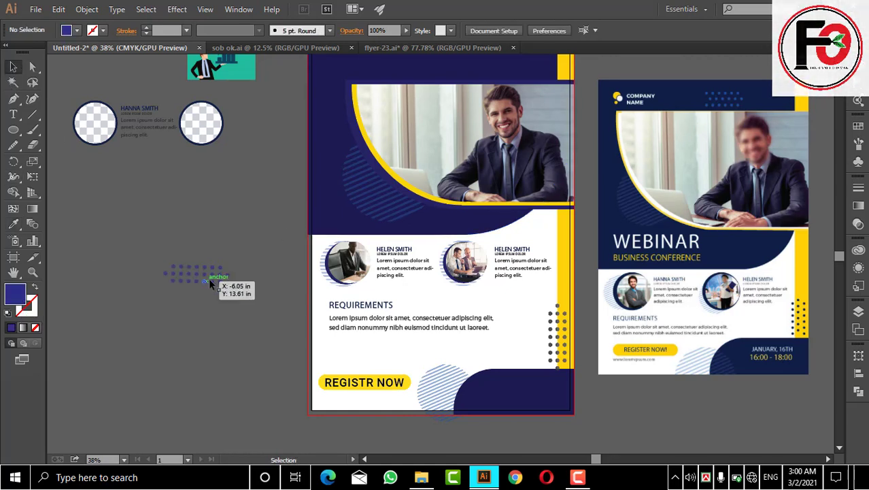
Step: Level the dot row at the header's top centre and recolour it blue 2C2F84
{"action": "left_click", "coordinate": [212, 279]}
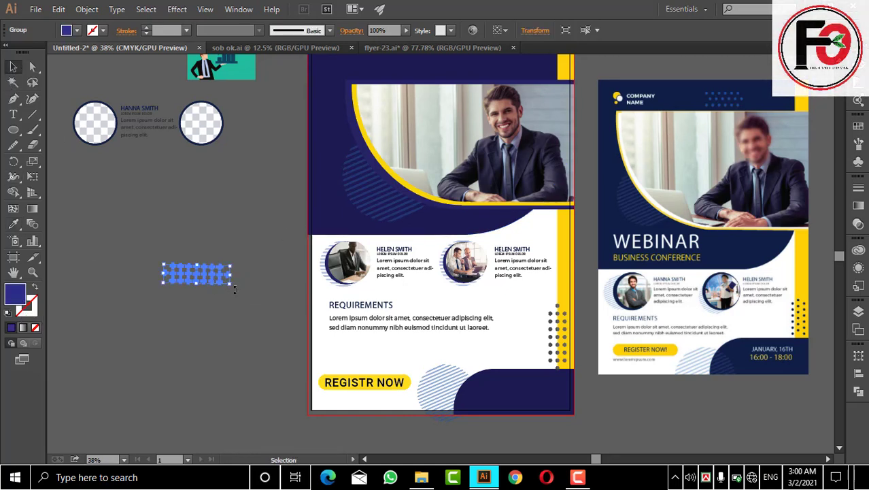
{"action": "left_click_drag", "start_coordinate": [233, 289], "coordinate": [235, 292]}
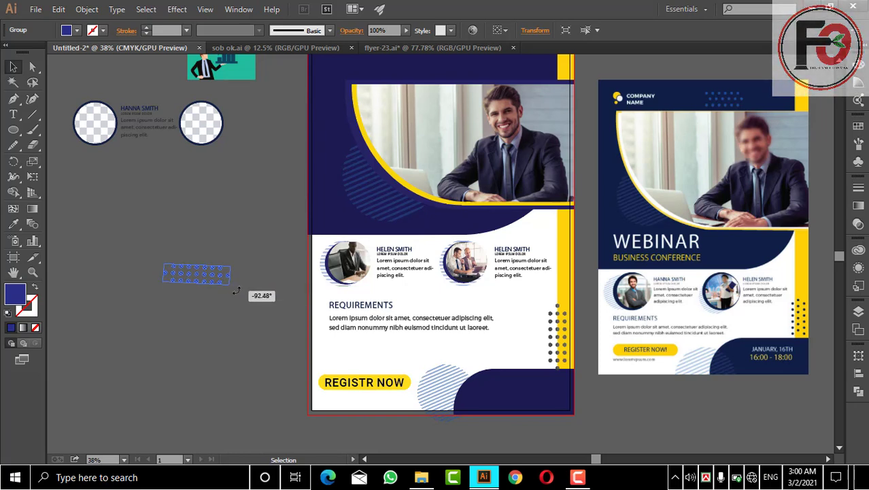
{"action": "left_click_drag", "start_coordinate": [235, 291], "coordinate": [476, 71]}
{"action": "left_click", "coordinate": [237, 289]}
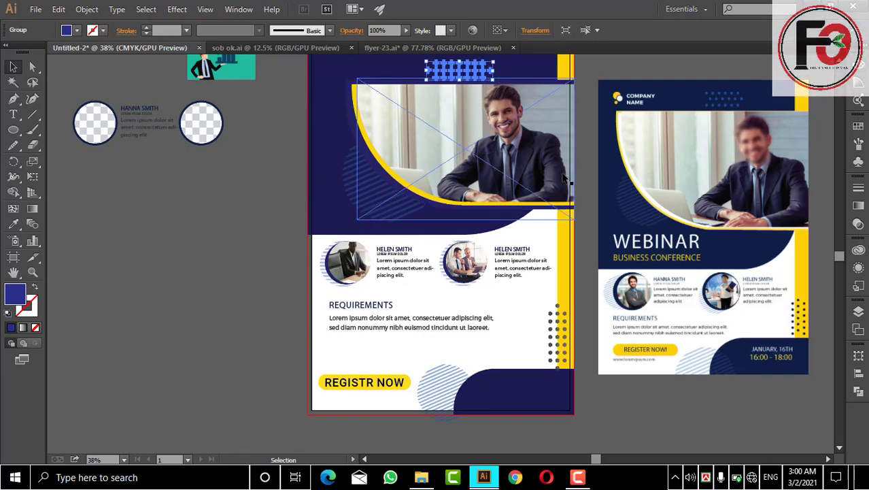
{"action": "scroll", "coordinate": [563, 178], "scroll_direction": "up", "scroll_amount": 1}
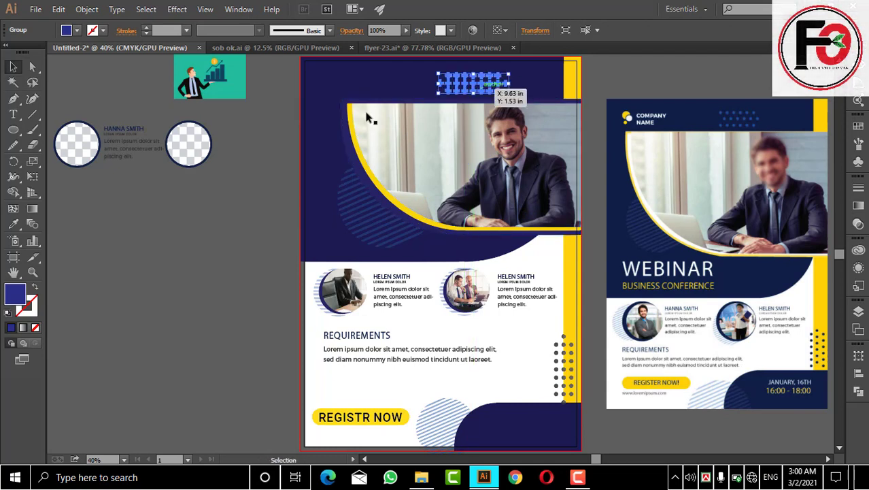
{"action": "left_click_drag", "start_coordinate": [487, 90], "coordinate": [501, 87]}
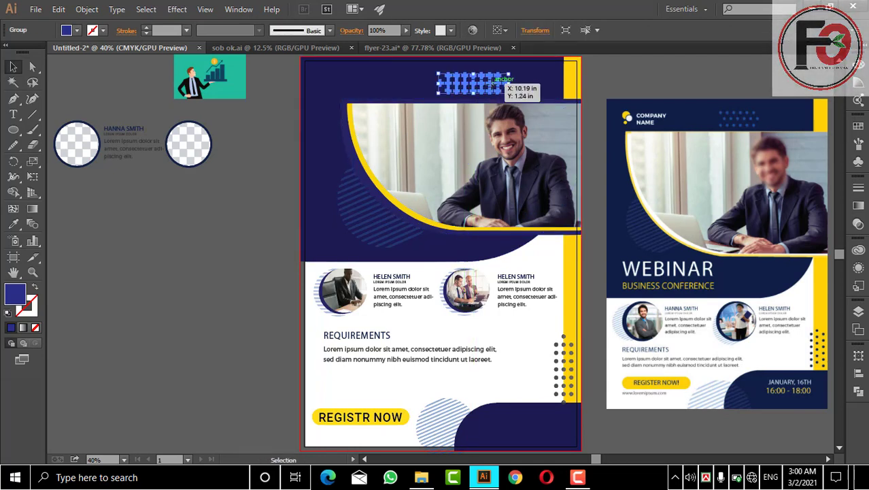
{"action": "double_click", "coordinate": [17, 293]}
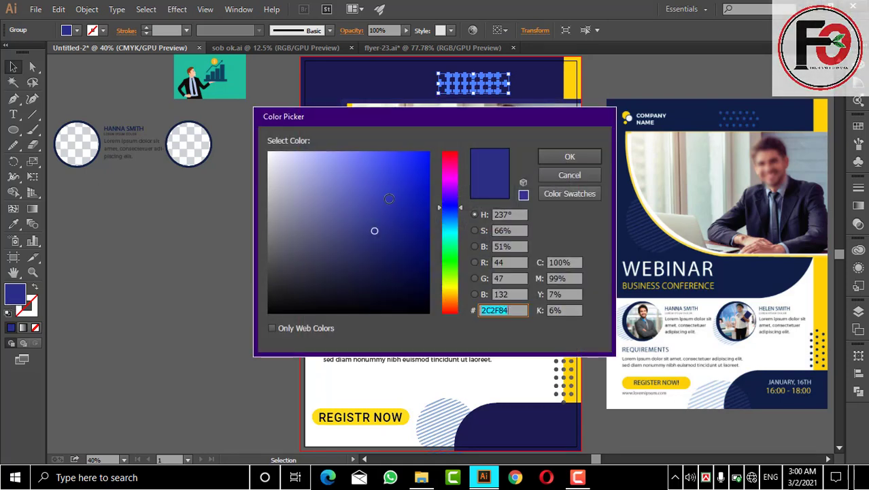
{"action": "left_click", "coordinate": [564, 157]}
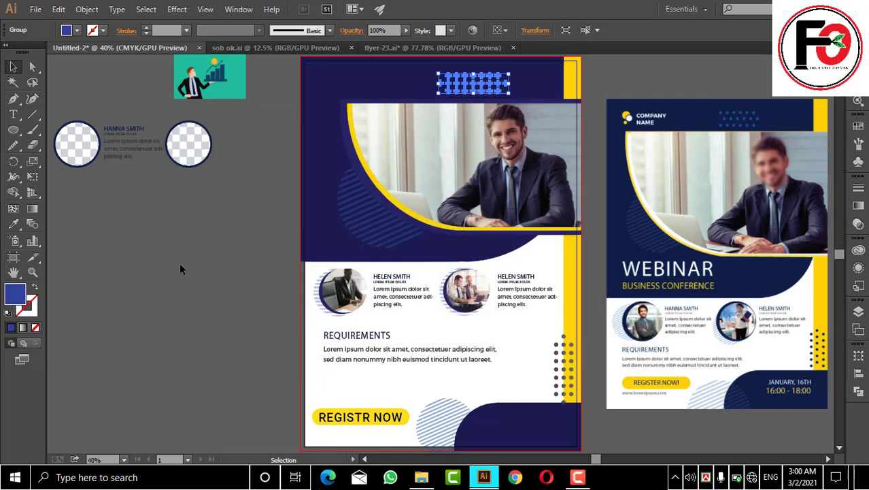
{"action": "left_click", "coordinate": [179, 262]}
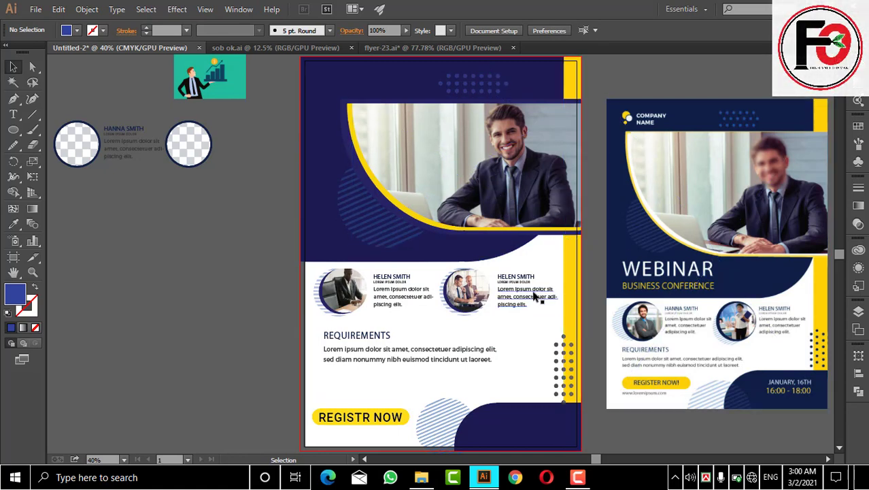
Step: Type 'WEBINAR' and, below it, 'BUSINESS CONFERENCE', correcting the final letter
{"action": "left_click", "coordinate": [13, 114]}
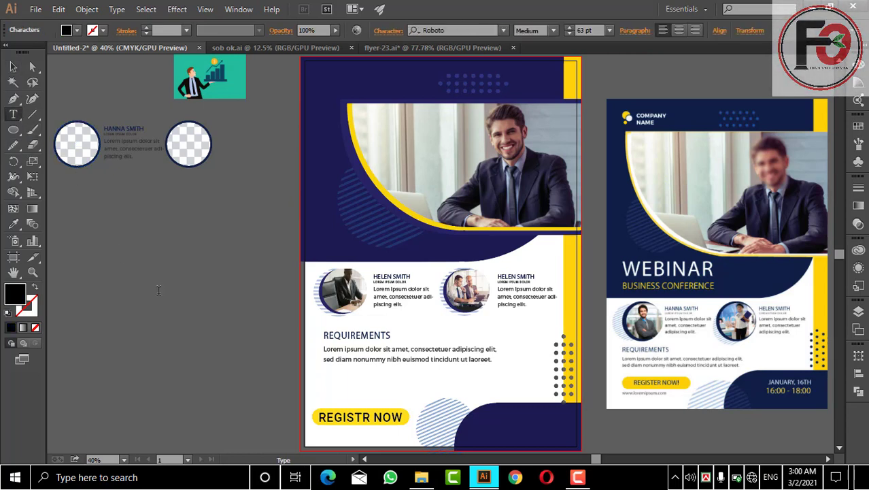
{"action": "type", "text": "WEBI"}
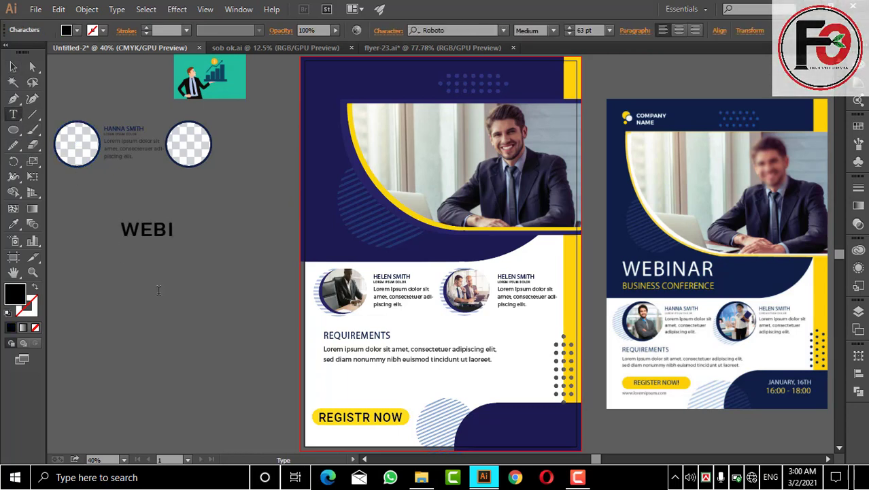
{"action": "type", "text": "NA"}
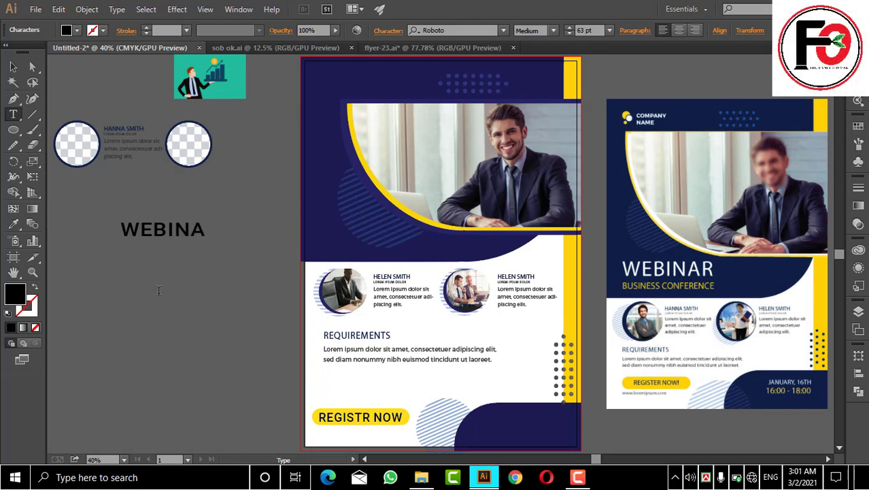
{"action": "type", "text": "R"}
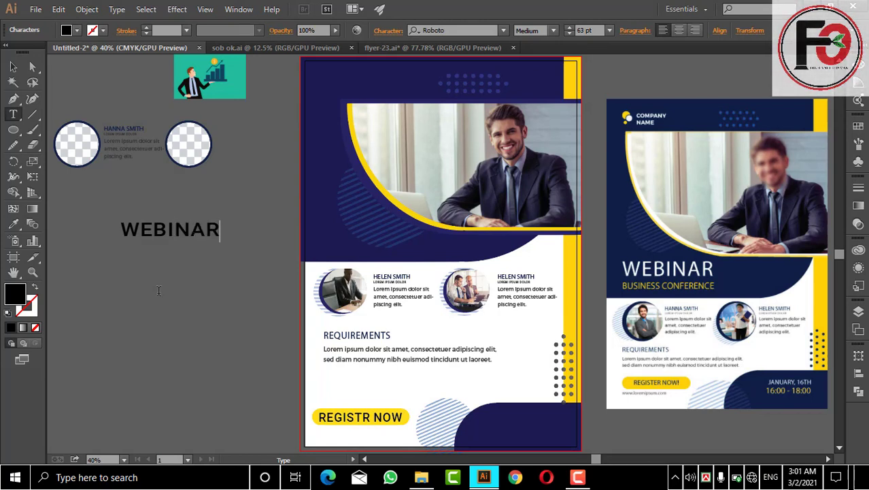
{"action": "left_click", "coordinate": [13, 66]}
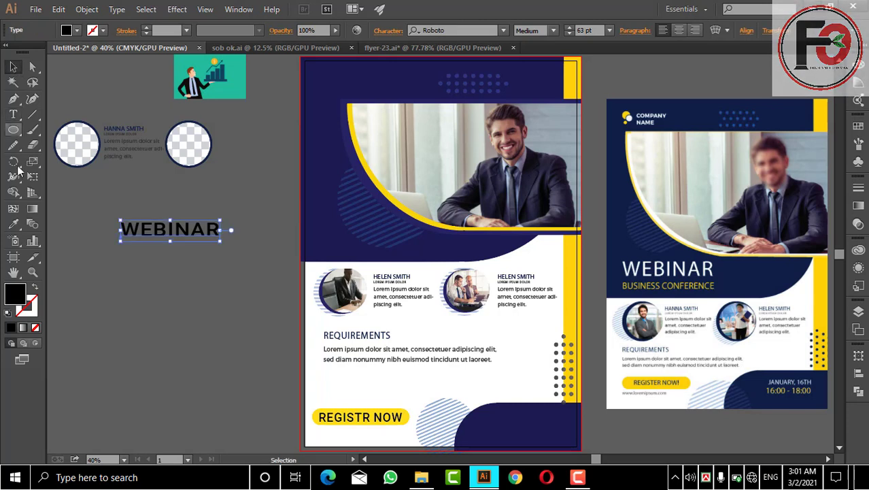
{"action": "left_click", "coordinate": [13, 114]}
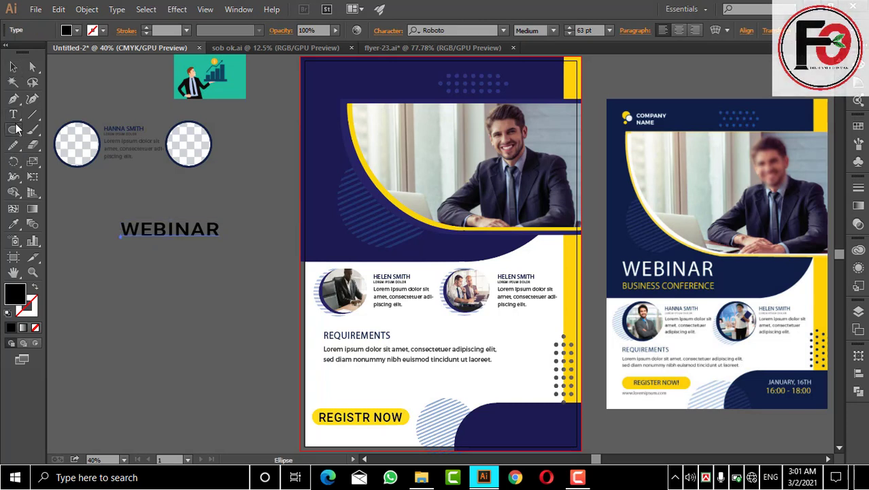
{"action": "left_click", "coordinate": [166, 310]}
{"action": "type", "text": "BUSINE"}
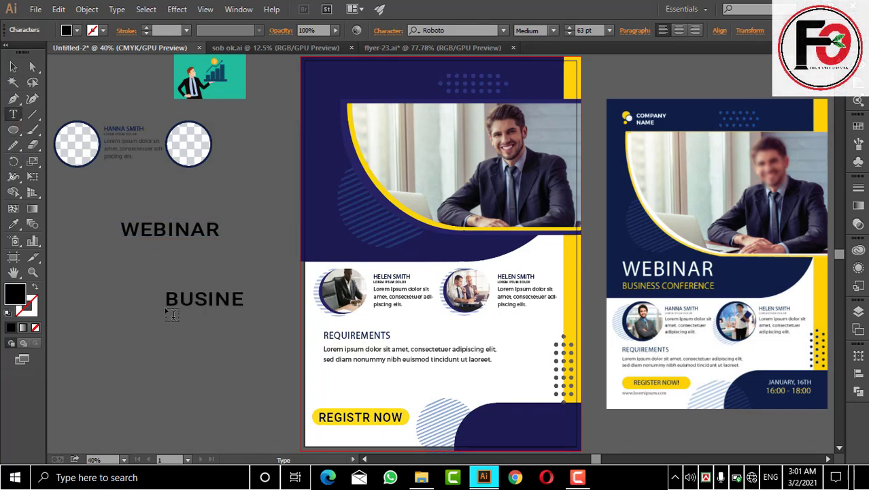
{"action": "type", "text": "SS"}
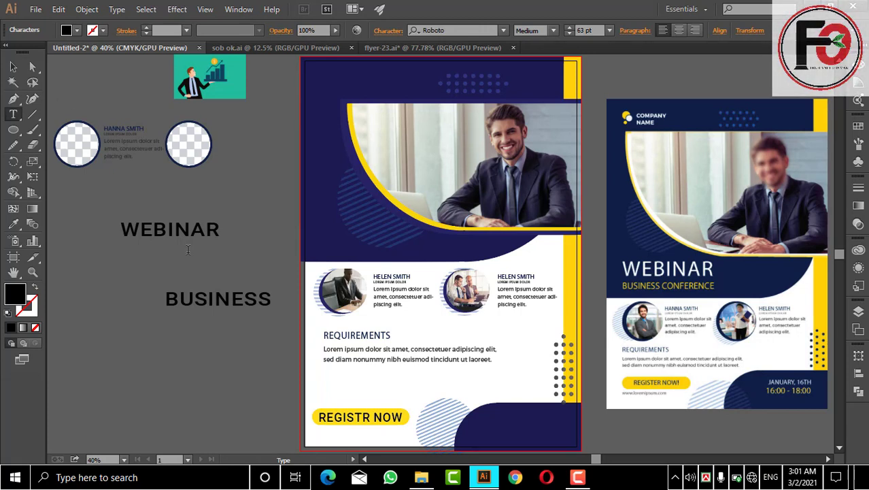
{"action": "type", "text": " CON"}
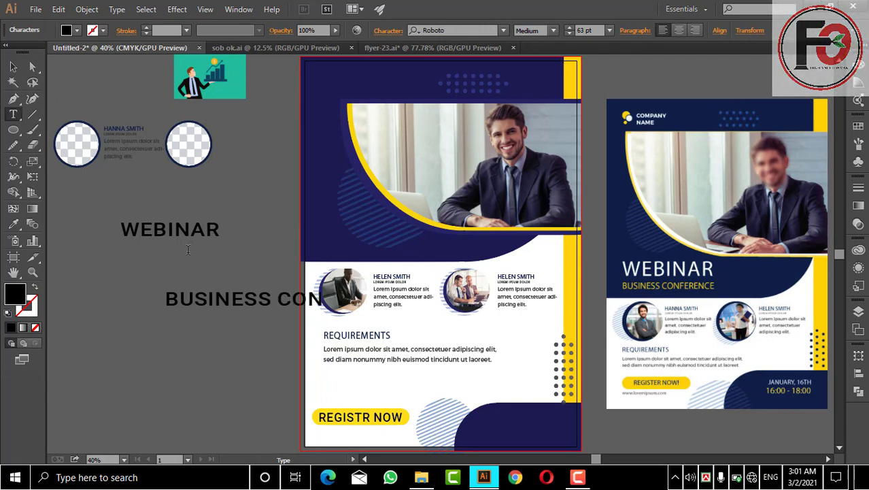
{"action": "type", "text": "FEREN"}
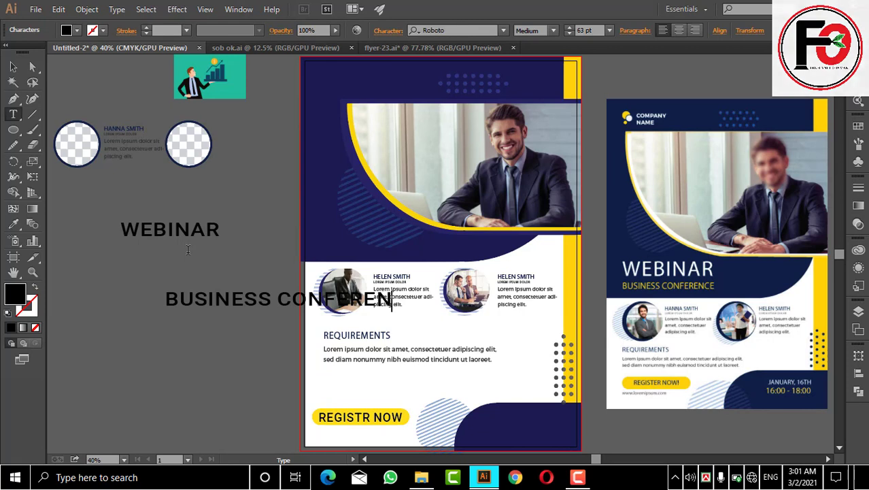
{"action": "type", "text": "CS"}
{"action": "key", "text": "BackSpace"}
{"action": "type", "text": "E"}
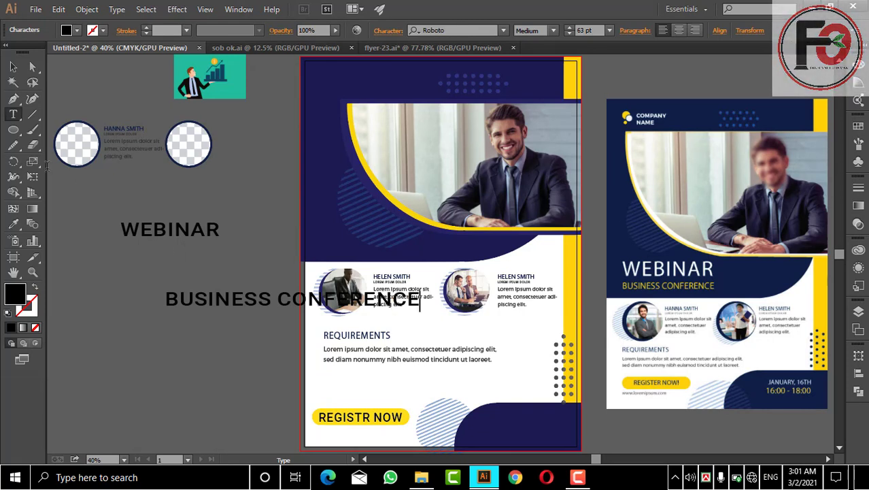
Step: Move BUSINESS CONFERENCE under WEBINAR and set it to Medium, after trying Light and Light Italic
{"action": "left_click", "coordinate": [13, 67]}
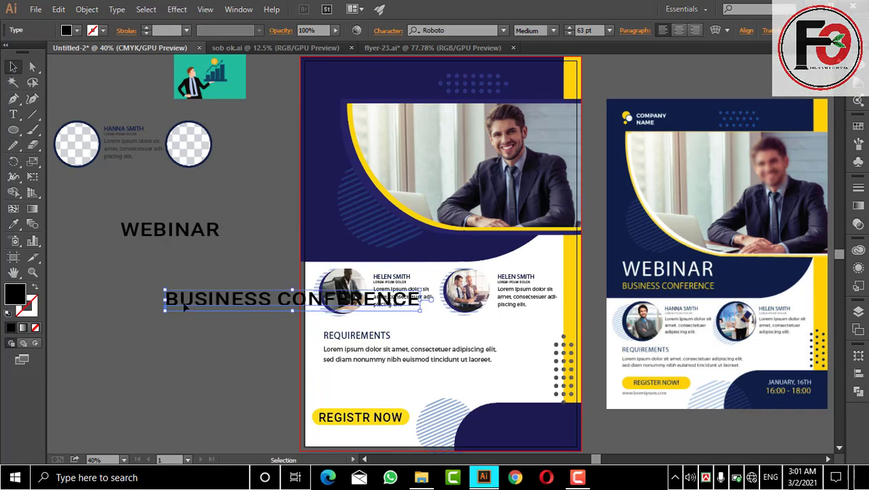
{"action": "left_click_drag", "start_coordinate": [214, 300], "coordinate": [142, 273]}
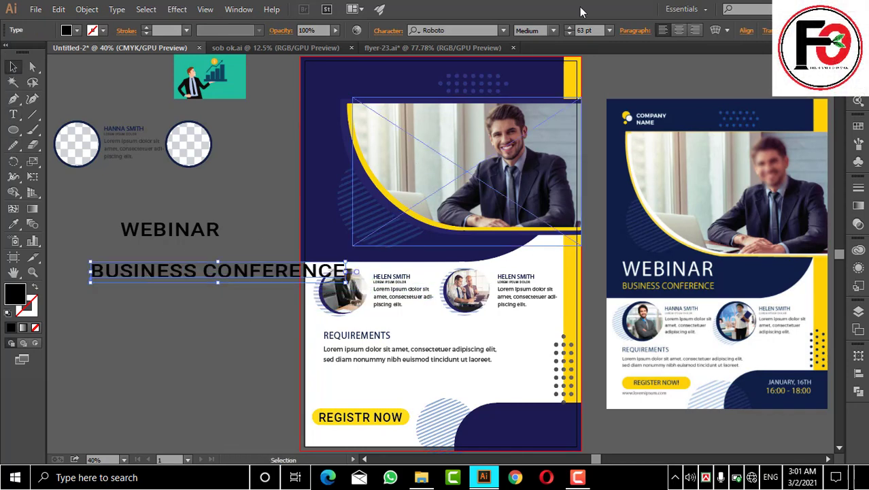
{"action": "left_click", "coordinate": [553, 30]}
{"action": "left_click", "coordinate": [528, 74]}
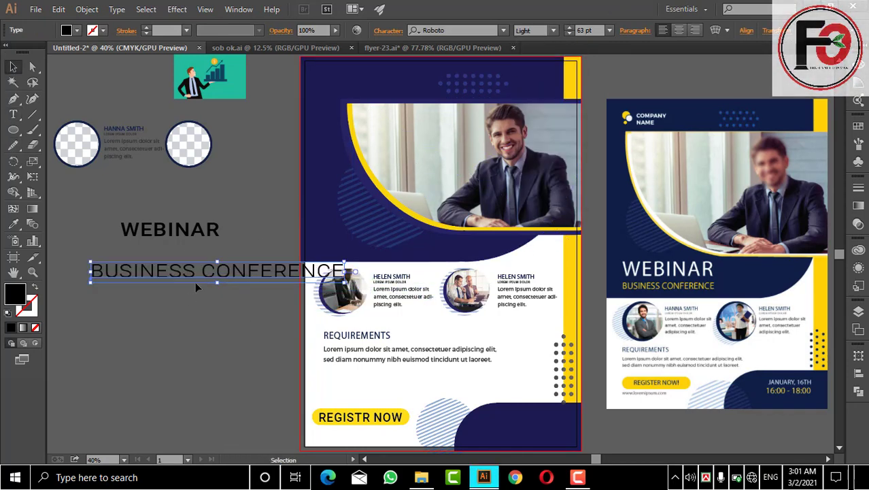
{"action": "left_click", "coordinate": [554, 30]}
{"action": "left_click", "coordinate": [543, 87]}
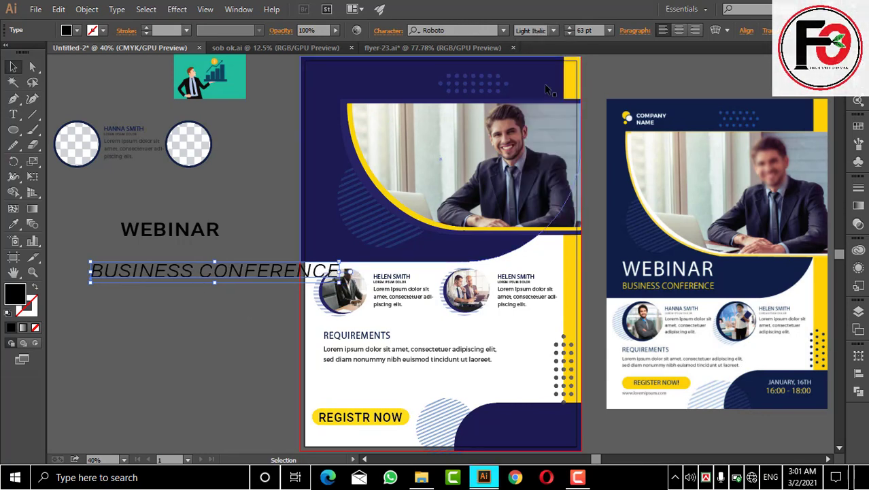
{"action": "left_click", "coordinate": [537, 29]}
{"action": "key", "text": "Down"}
{"action": "key", "text": "Down"}
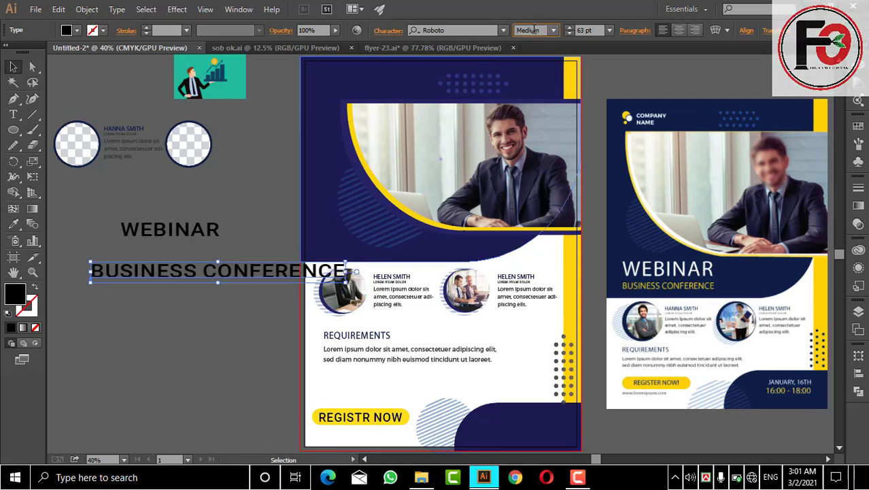
{"action": "key", "text": "Up"}
{"action": "key", "text": "Down"}
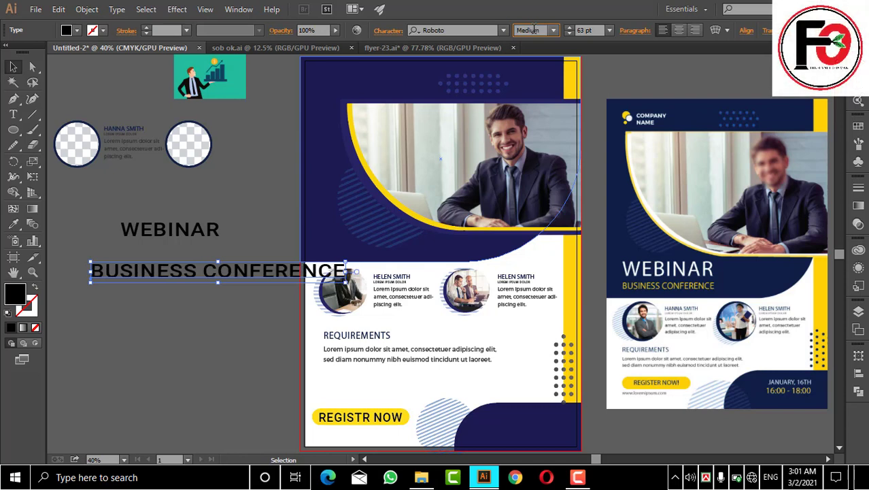
Step: Set WEBINAR to Black and shrink BUSINESS CONFERENCE to about 29 pt beneath it
{"action": "left_click", "coordinate": [170, 230]}
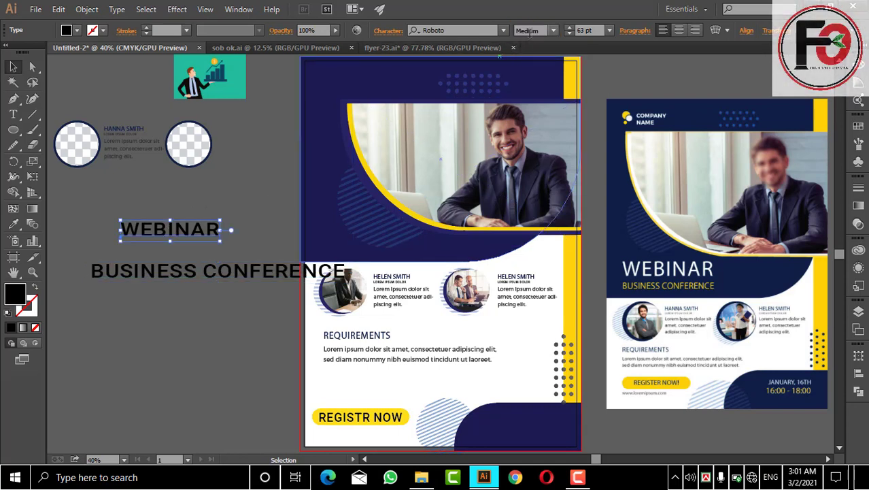
{"action": "left_click", "coordinate": [530, 30]}
{"action": "key", "text": "Down"}
{"action": "key", "text": "Down"}
{"action": "key", "text": "Down"}
{"action": "key", "text": "Down"}
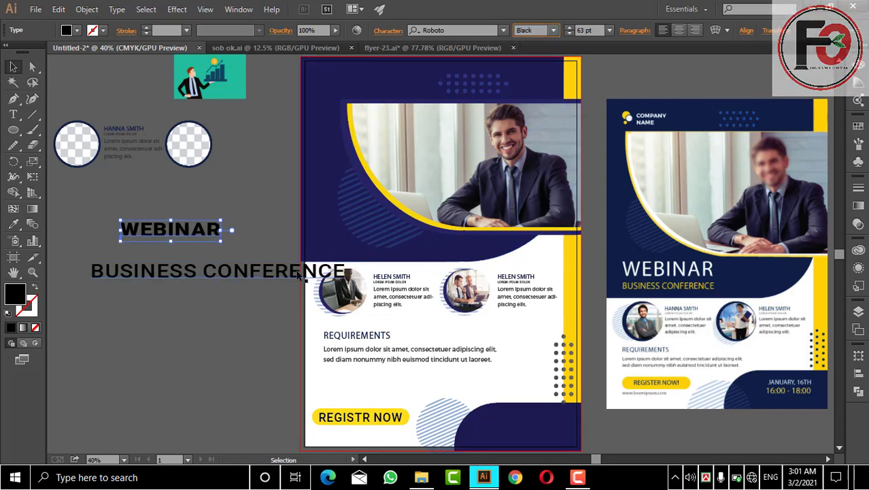
{"action": "left_click", "coordinate": [297, 273]}
{"action": "left_click_drag", "start_coordinate": [346, 272], "coordinate": [244, 272]}
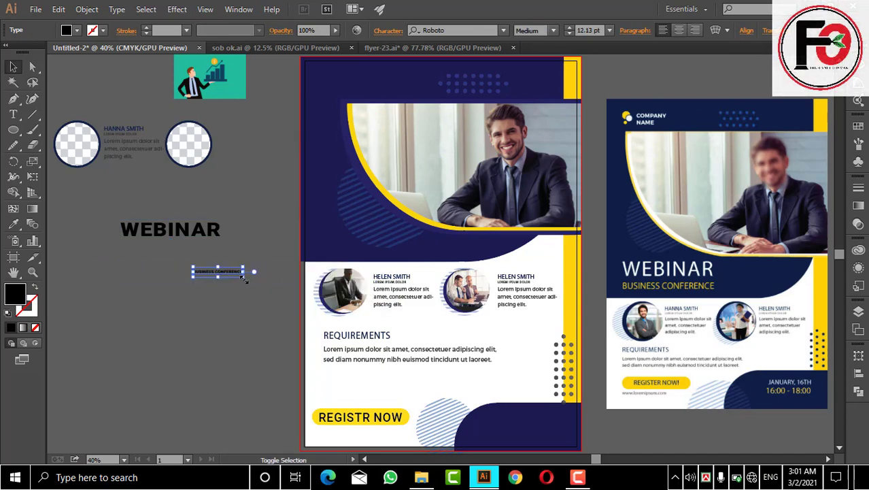
{"action": "mouse_move", "coordinate": [244, 277]}
{"action": "left_mouse_down"}
{"action": "mouse_move", "coordinate": [261, 274]}
{"action": "mouse_move", "coordinate": [185, 245]}
{"action": "mouse_move", "coordinate": [219, 251]}
{"action": "left_mouse_up"}
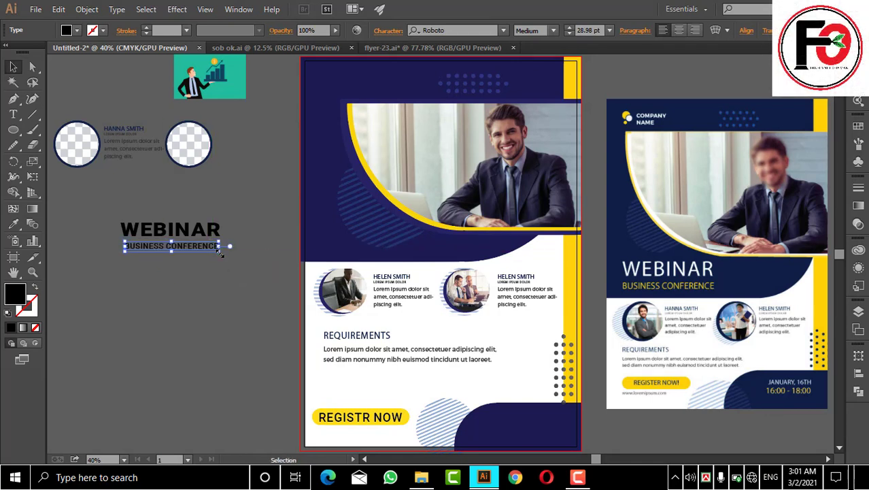
{"action": "left_click", "coordinate": [179, 291]}
Step: Colour the WEBINAR text white and the BUSINESS CONFERENCE text yellow
{"action": "left_click", "coordinate": [151, 230]}
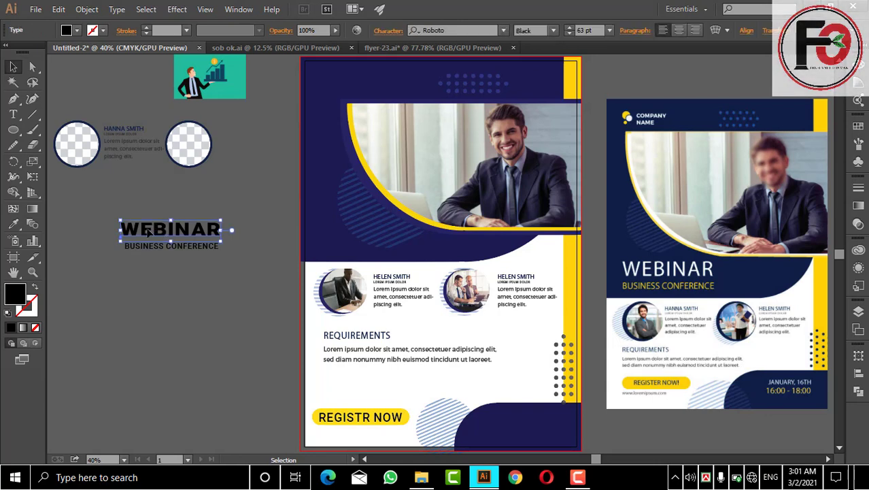
{"action": "left_click", "coordinate": [76, 31]}
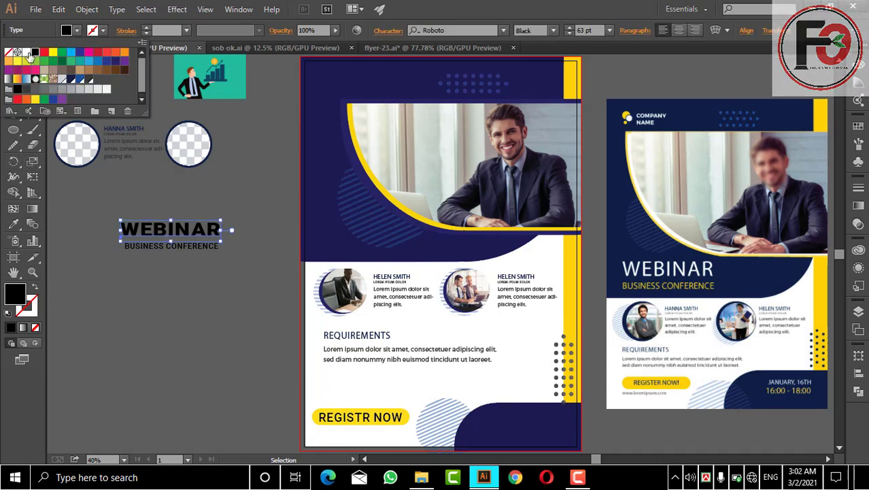
{"action": "left_click", "coordinate": [26, 53]}
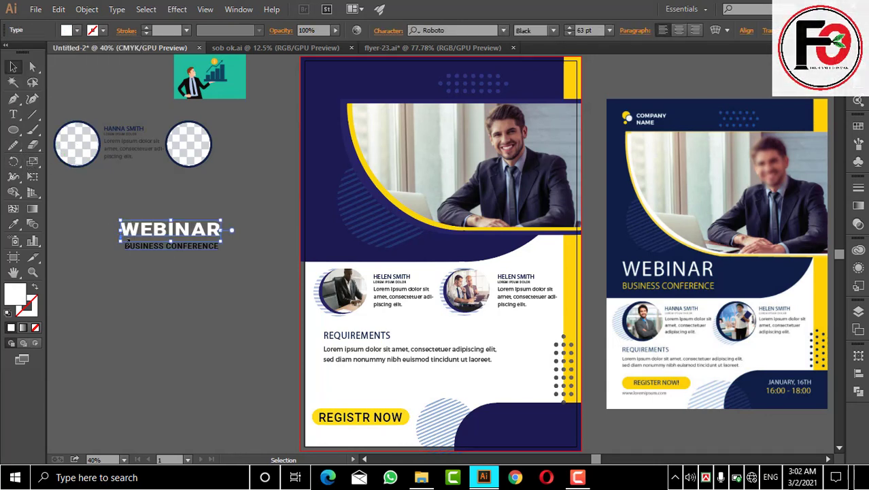
{"action": "left_click", "coordinate": [131, 246]}
{"action": "left_click", "coordinate": [77, 30]}
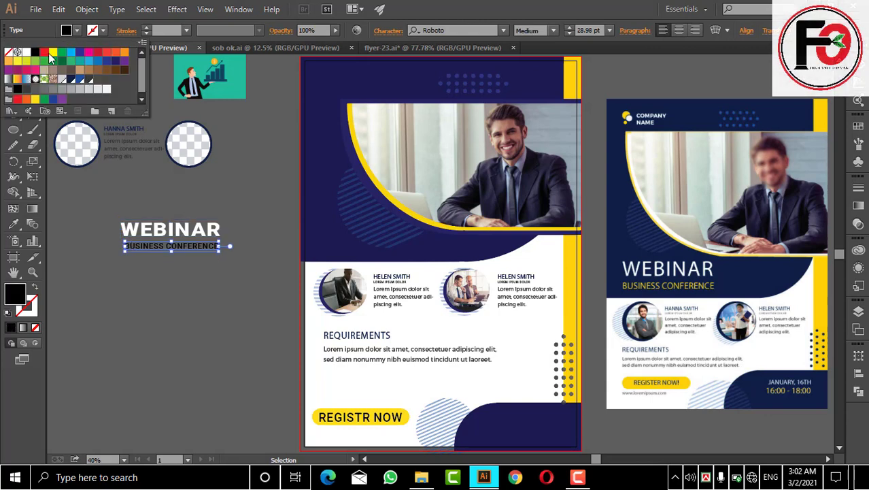
{"action": "left_click", "coordinate": [52, 52]}
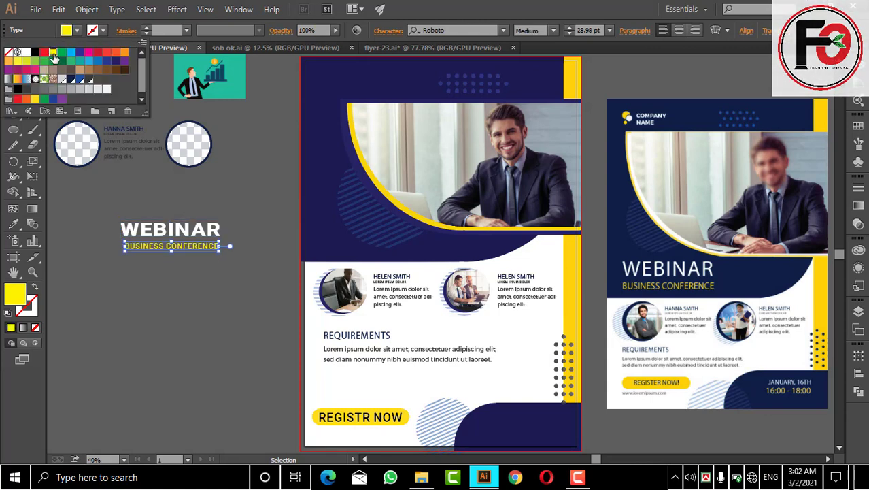
{"action": "left_click", "coordinate": [83, 222]}
Step: Move both title texts together into the flyer's navy header below the photo
{"action": "left_click_drag", "start_coordinate": [104, 212], "coordinate": [213, 302]}
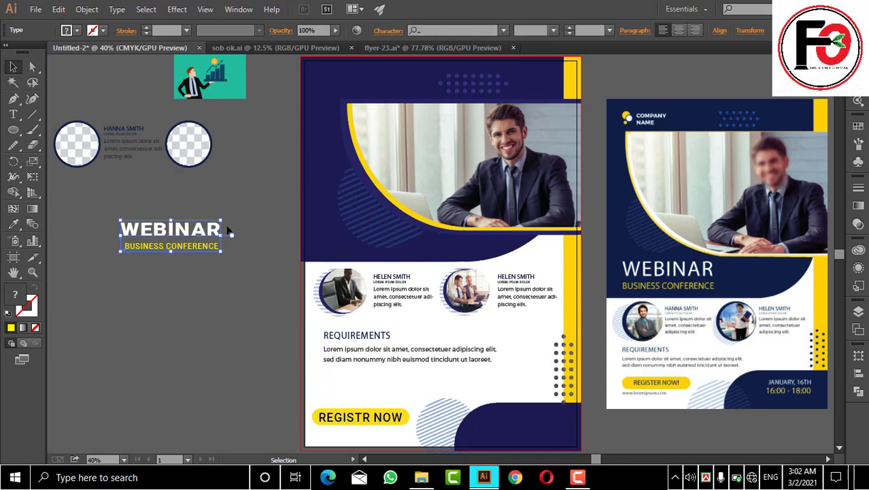
{"action": "mouse_move", "coordinate": [210, 232]}
{"action": "left_mouse_down"}
{"action": "mouse_move", "coordinate": [407, 229]}
{"action": "mouse_move", "coordinate": [426, 256]}
{"action": "mouse_move", "coordinate": [410, 230]}
{"action": "left_mouse_up"}
{"action": "left_click", "coordinate": [256, 239]}
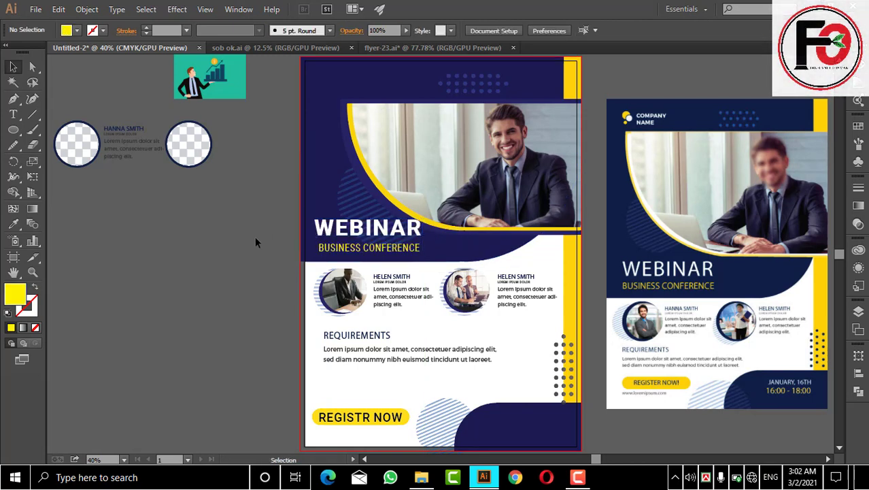
{"action": "left_click", "coordinate": [316, 47]}
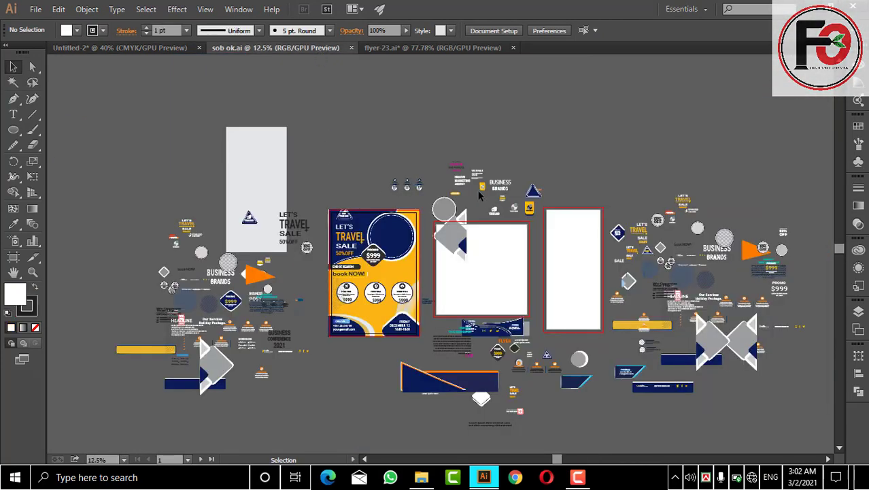
Step: Copy the COMPANY NAME logo from flyer-23.ai and scale it into the new flyer's top-left corner
{"action": "left_click", "coordinate": [479, 50]}
{"action": "left_click", "coordinate": [283, 183]}
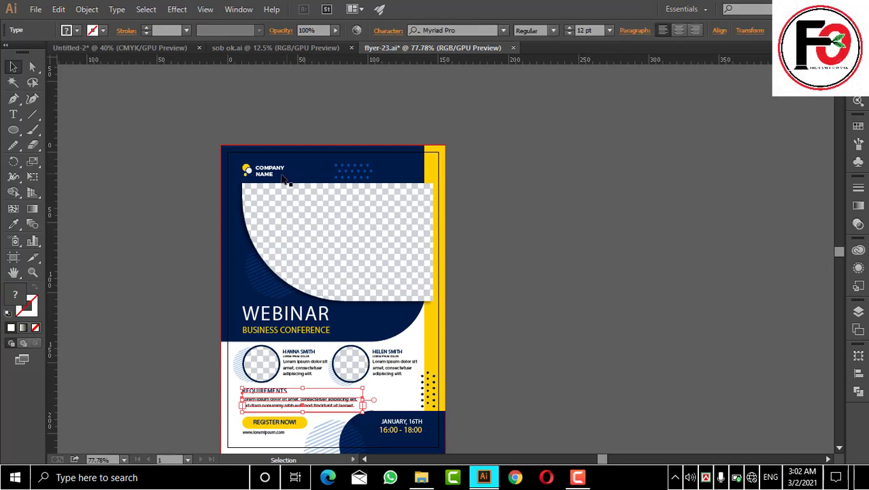
{"action": "right_click", "coordinate": [283, 185]}
{"action": "mouse_move", "coordinate": [268, 170]}
{"action": "left_mouse_down"}
{"action": "mouse_move", "coordinate": [145, 53]}
{"action": "mouse_move", "coordinate": [315, 117]}
{"action": "left_mouse_up"}
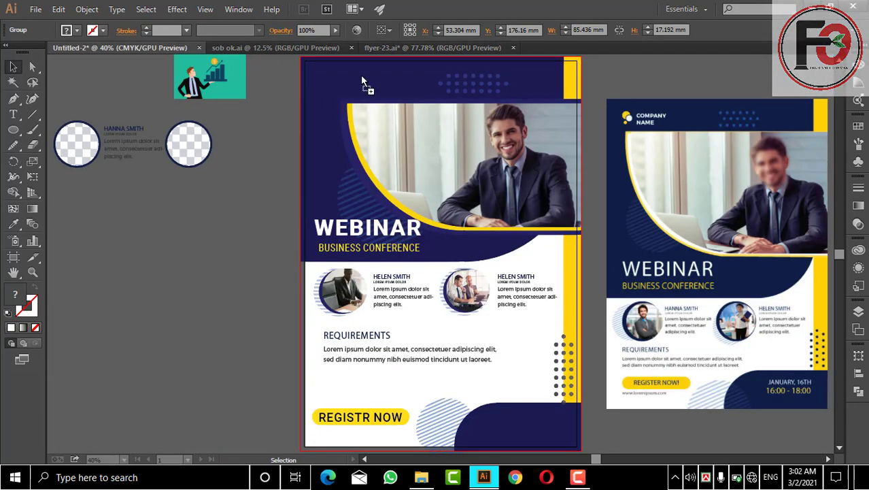
{"action": "left_click_drag", "start_coordinate": [373, 86], "coordinate": [413, 89]}
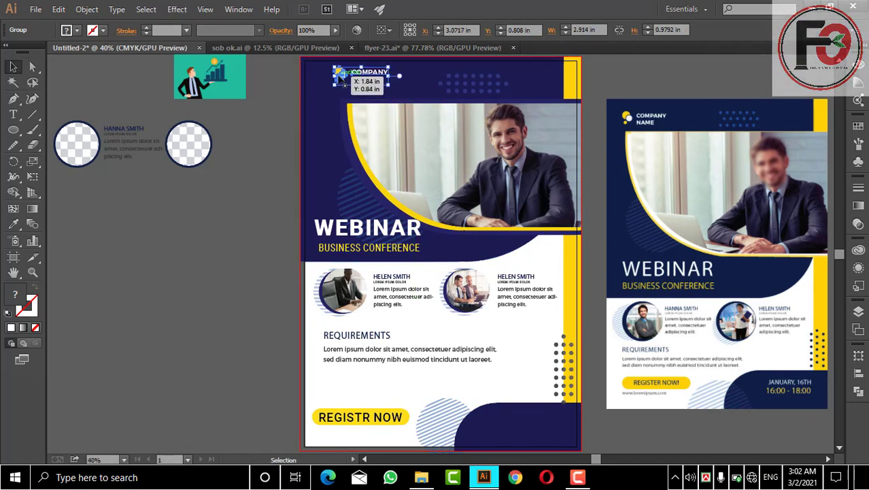
{"action": "left_click_drag", "start_coordinate": [338, 83], "coordinate": [330, 81]}
{"action": "left_click", "coordinate": [272, 133]}
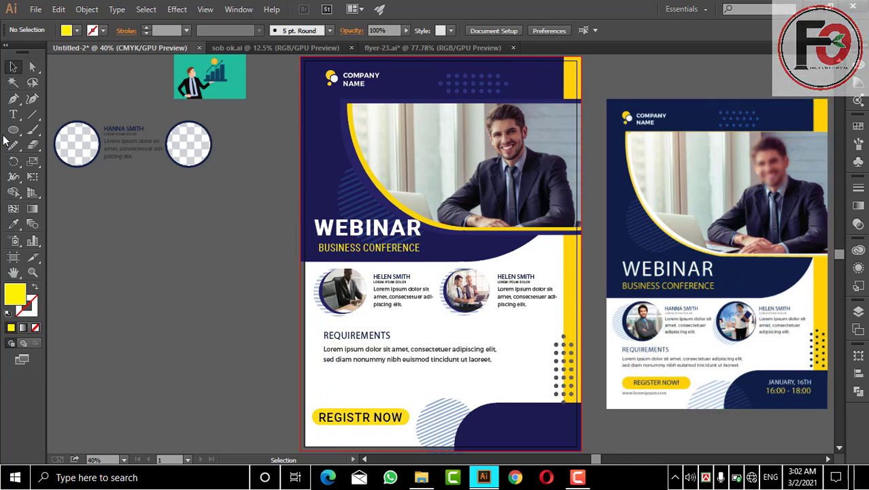
{"action": "left_click", "coordinate": [13, 114]}
{"action": "left_click", "coordinate": [121, 236]}
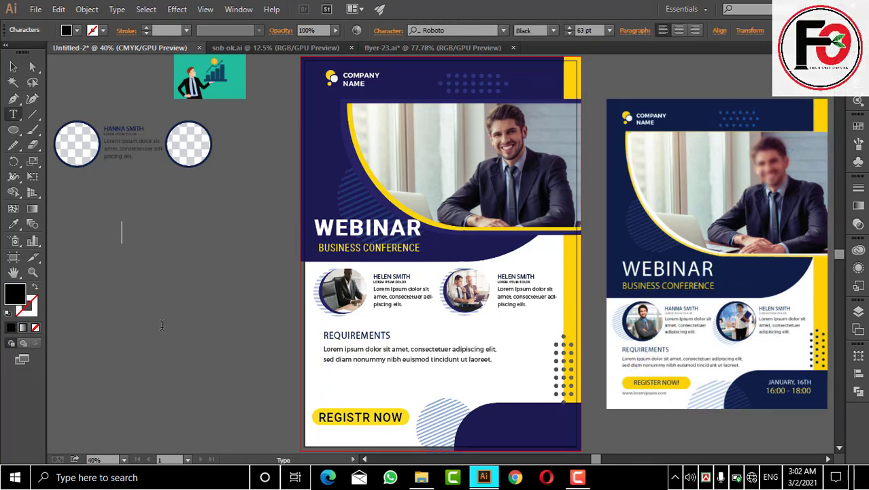
{"action": "type", "text": "www."}
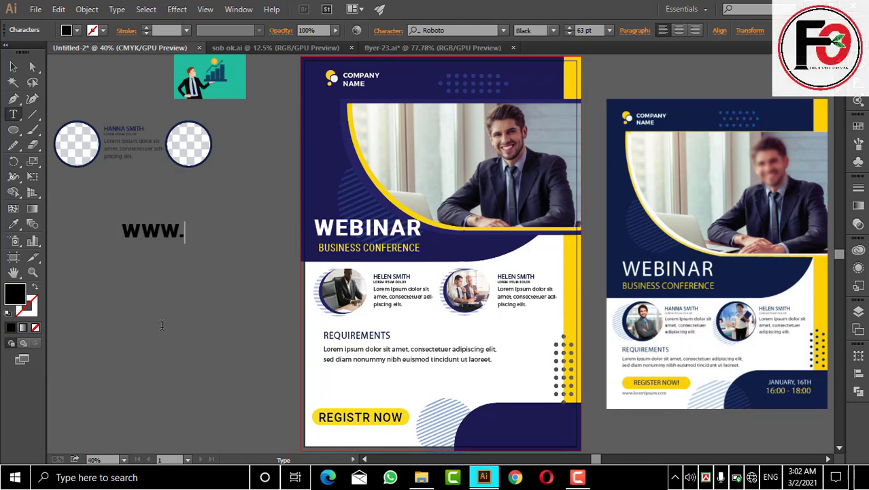
{"action": "type", "text": "we"}
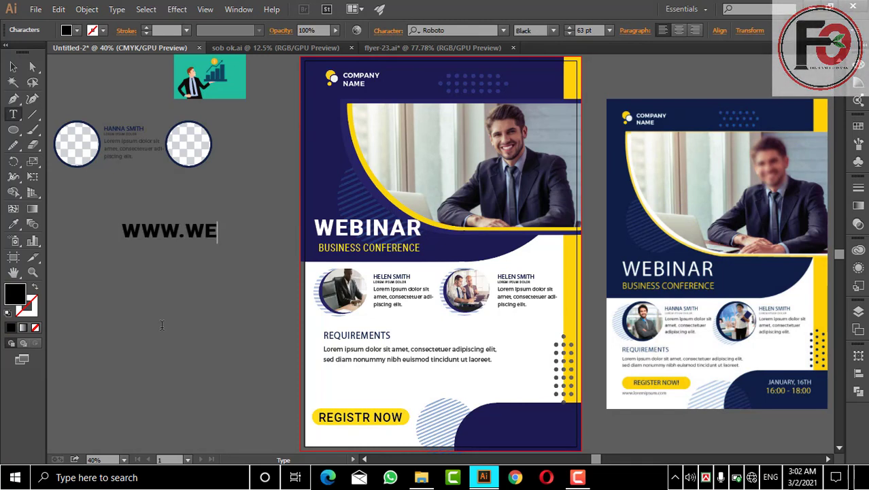
{"action": "type", "text": "bsi"}
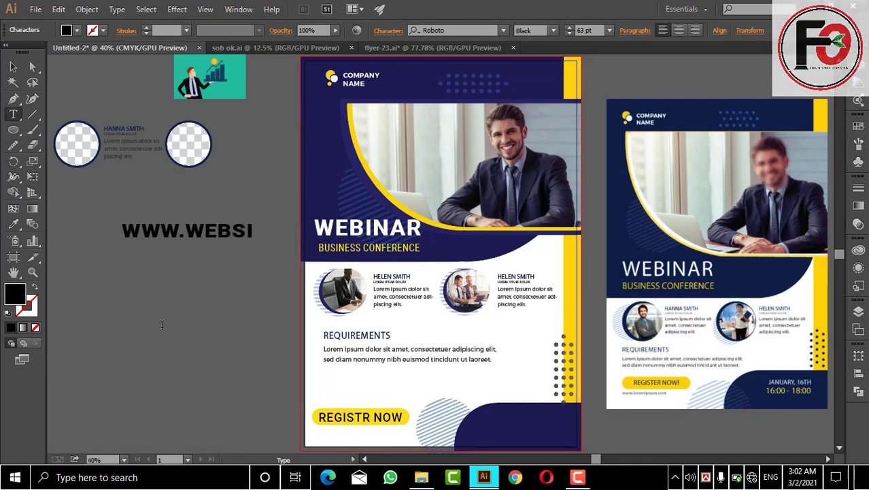
{"action": "type", "text": "te"}
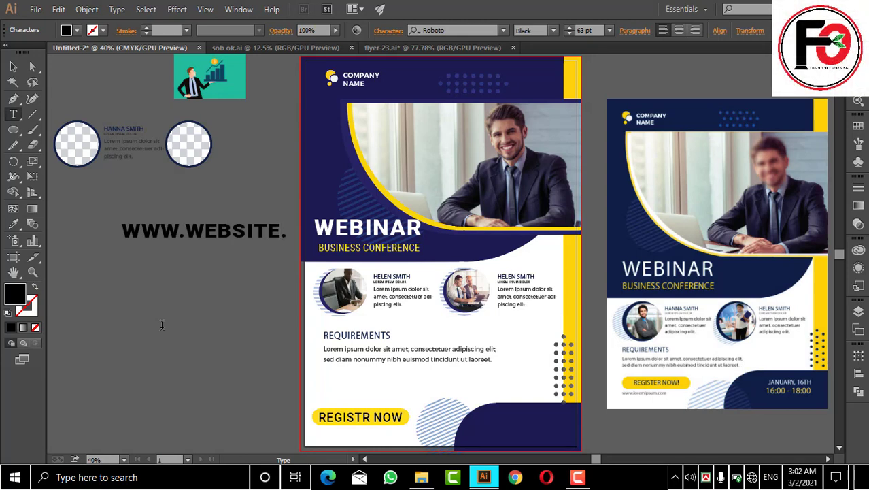
{"action": "type", "text": "com"}
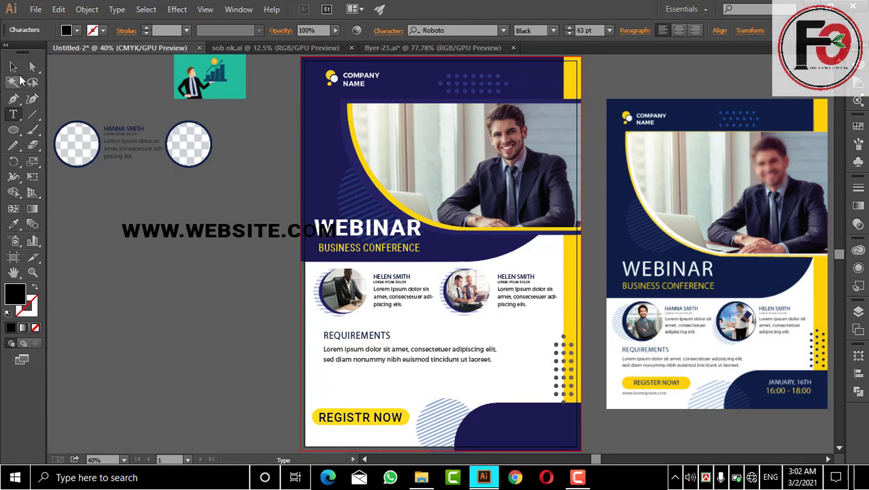
{"action": "key", "text": "Escape"}
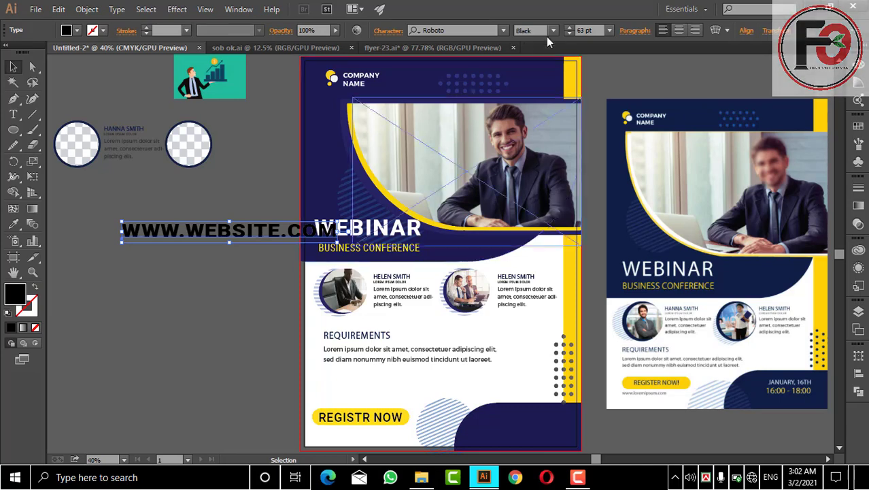
Step: Set the website text to Roboto Light at about 44.81 pt and move it left
{"action": "left_click", "coordinate": [555, 31]}
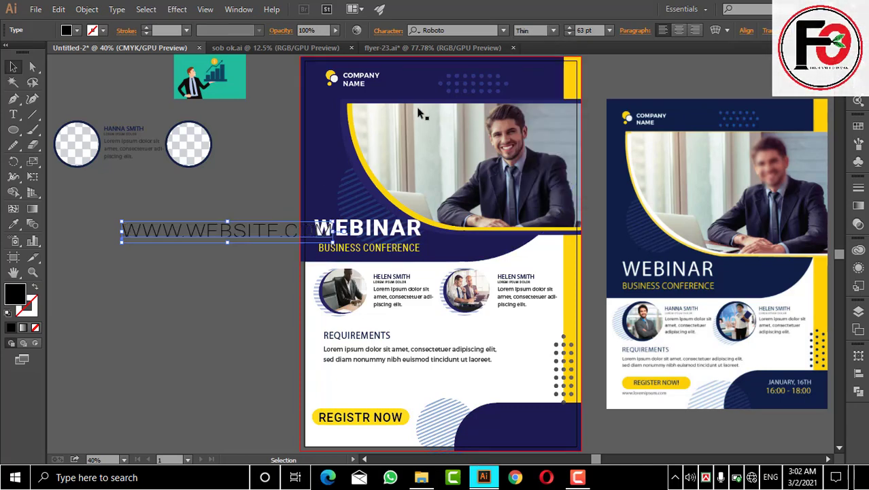
{"action": "left_click", "coordinate": [555, 30]}
{"action": "left_click", "coordinate": [534, 71]}
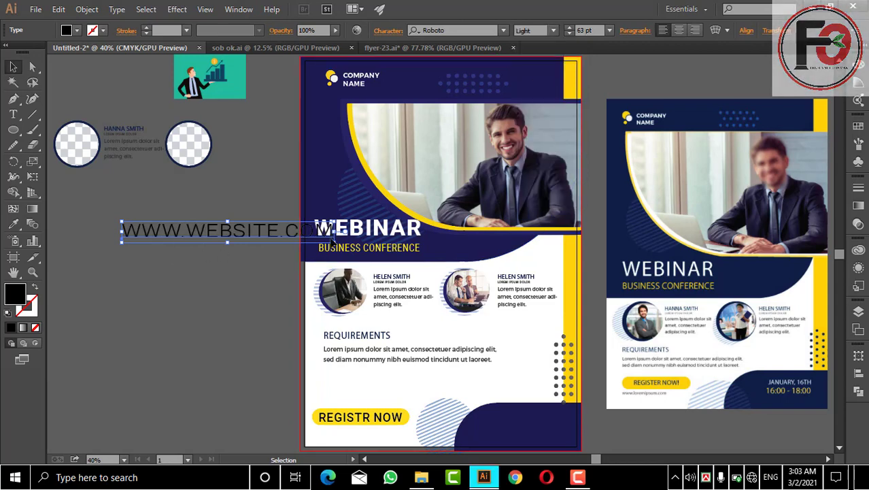
{"action": "left_click_drag", "start_coordinate": [334, 241], "coordinate": [302, 240]}
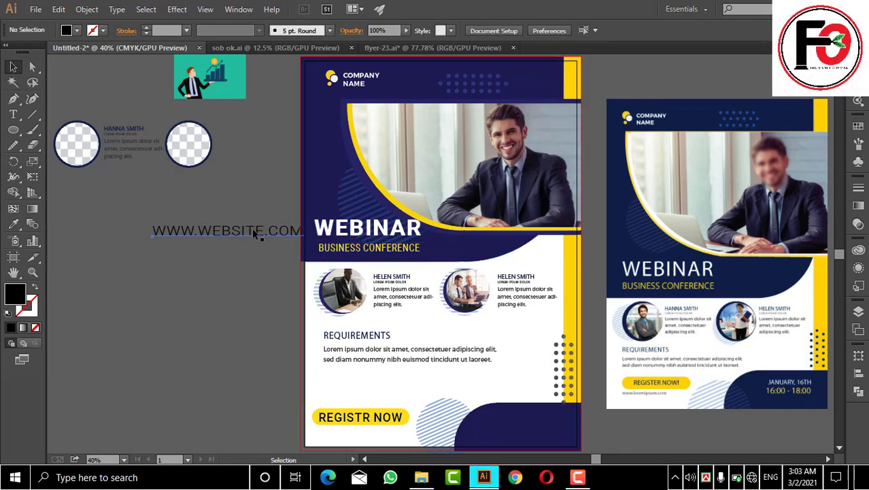
{"action": "left_click_drag", "start_coordinate": [252, 227], "coordinate": [210, 232]}
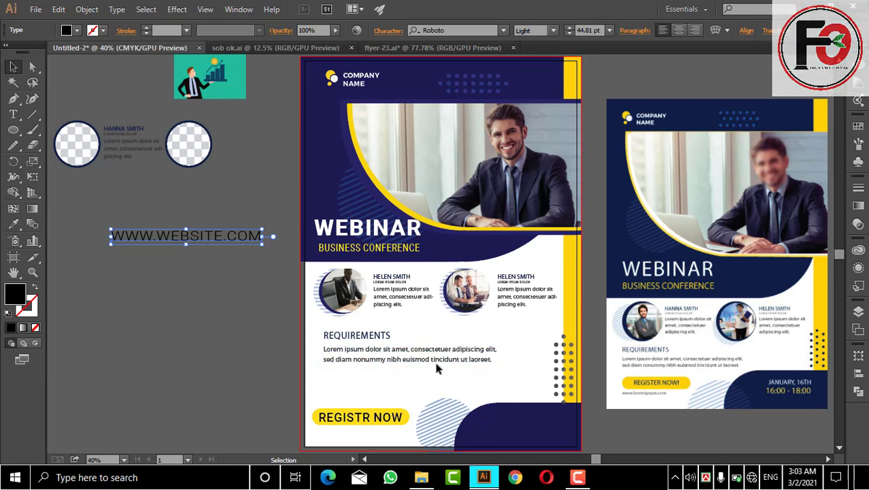
Step: Nudge the REGISTR NOW button up on the flyer
{"action": "left_click_drag", "start_coordinate": [375, 426], "coordinate": [372, 402]}
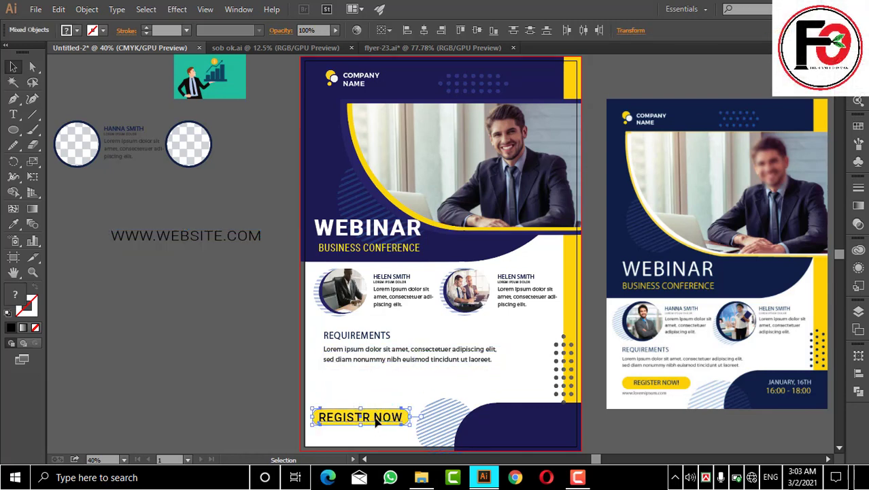
{"action": "left_click", "coordinate": [252, 386]}
{"action": "left_click", "coordinate": [345, 400]}
{"action": "left_click_drag", "start_coordinate": [346, 401], "coordinate": [352, 395]}
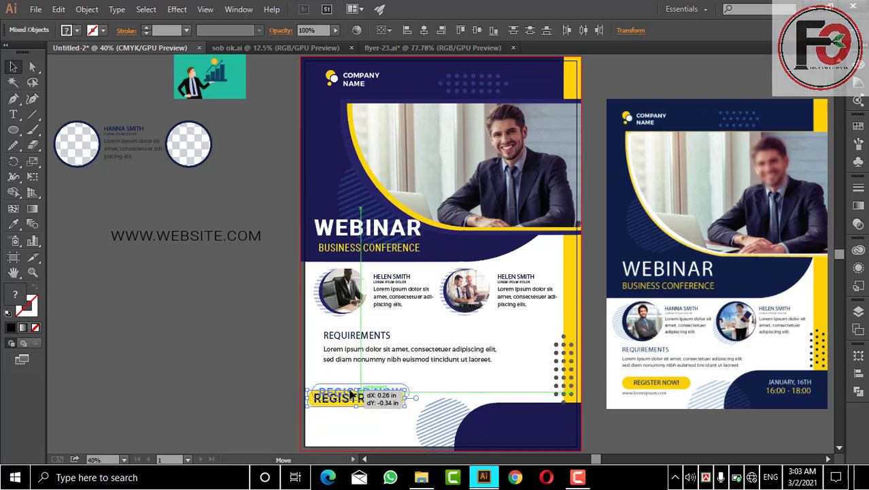
{"action": "left_click", "coordinate": [252, 322]}
{"action": "left_click", "coordinate": [234, 238]}
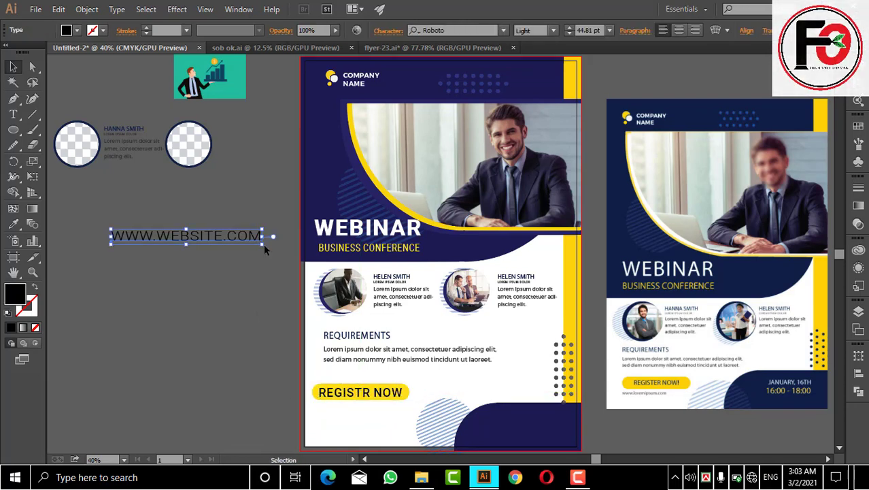
{"action": "mouse_move", "coordinate": [264, 246]}
{"action": "left_mouse_down"}
{"action": "mouse_move", "coordinate": [232, 241]}
{"action": "mouse_move", "coordinate": [390, 412]}
{"action": "left_mouse_up"}
{"action": "left_click", "coordinate": [220, 250]}
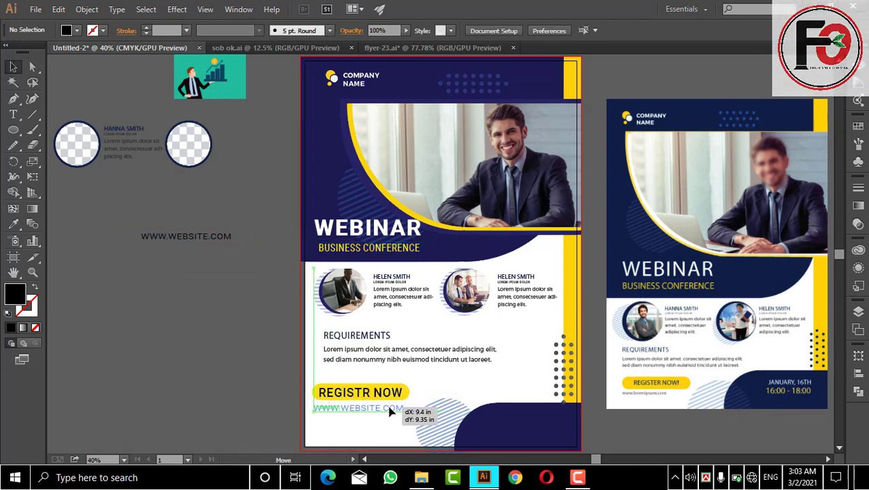
{"action": "left_click_drag", "start_coordinate": [390, 411], "coordinate": [389, 414]}
{"action": "left_click", "coordinate": [221, 380]}
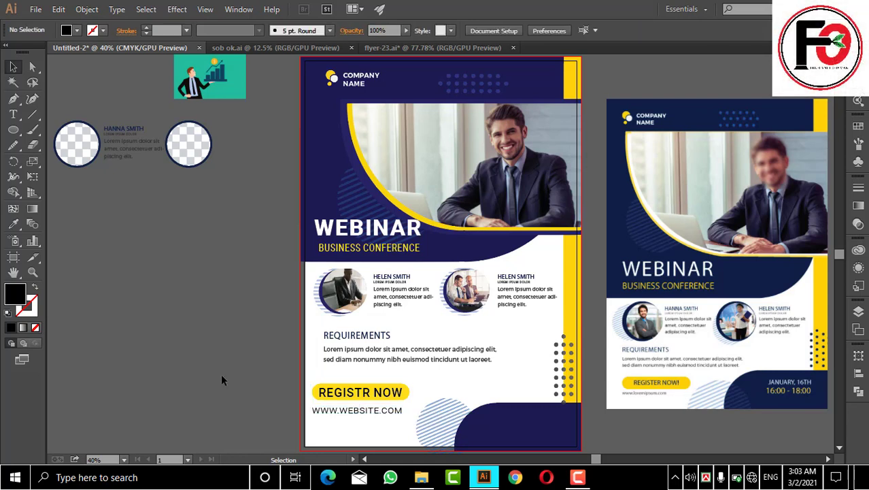
{"action": "left_click_drag", "start_coordinate": [358, 409], "coordinate": [362, 385]}
{"action": "left_click", "coordinate": [278, 361]}
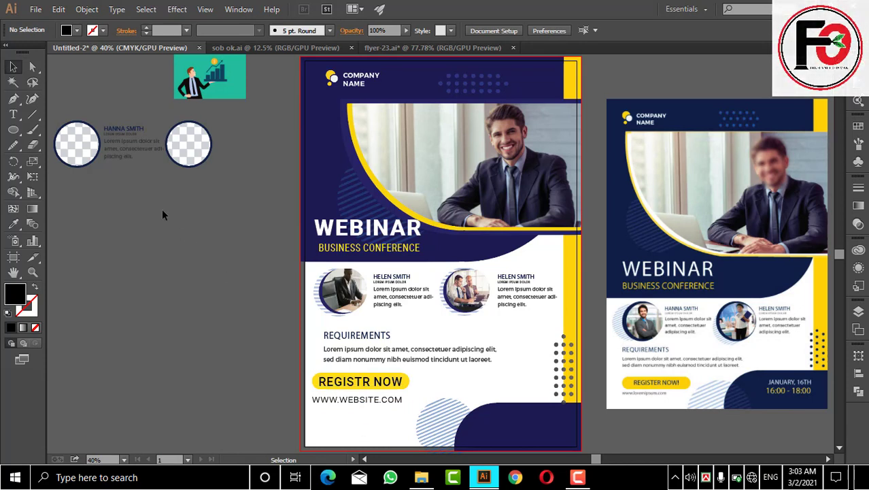
Step: Draw a rectangle covering the flyer's lower section
{"action": "left_click", "coordinate": [13, 130]}
{"action": "left_click", "coordinate": [73, 119]}
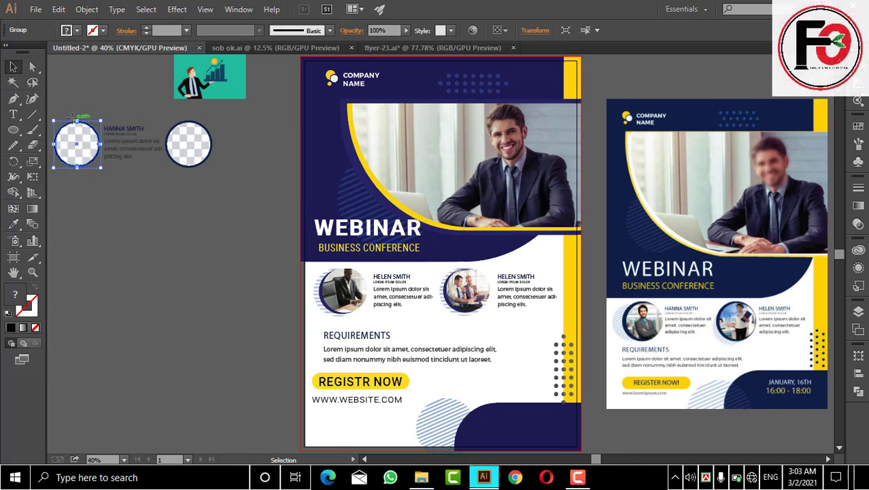
{"action": "left_click_drag", "start_coordinate": [11, 131], "coordinate": [62, 127]}
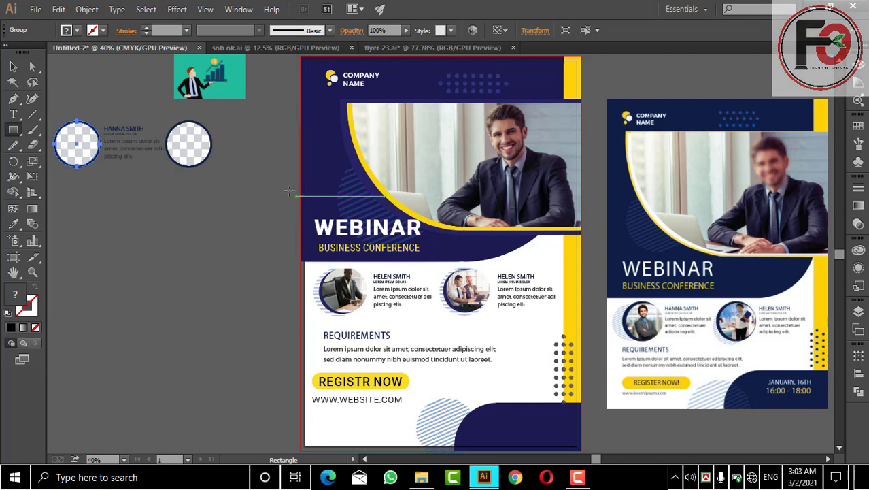
{"action": "left_click_drag", "start_coordinate": [580, 261], "coordinate": [581, 420]}
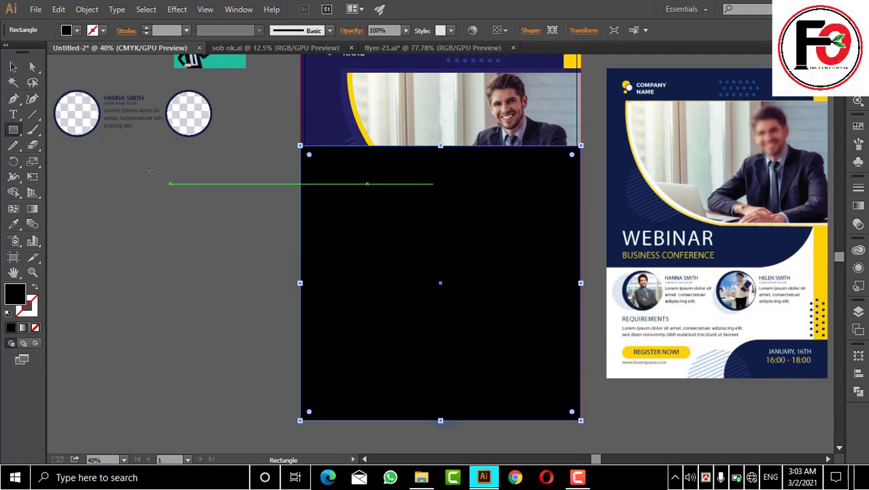
{"action": "key", "text": "v"}
Step: Send the rectangle behind the flyer artwork and fill it white
{"action": "right_click", "coordinate": [468, 200]}
{"action": "mouse_move", "coordinate": [504, 372]}
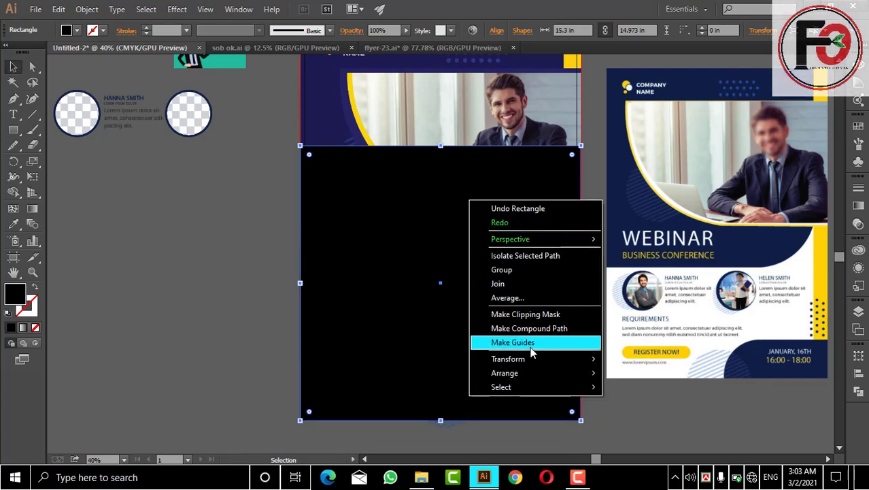
{"action": "left_click", "coordinate": [651, 414]}
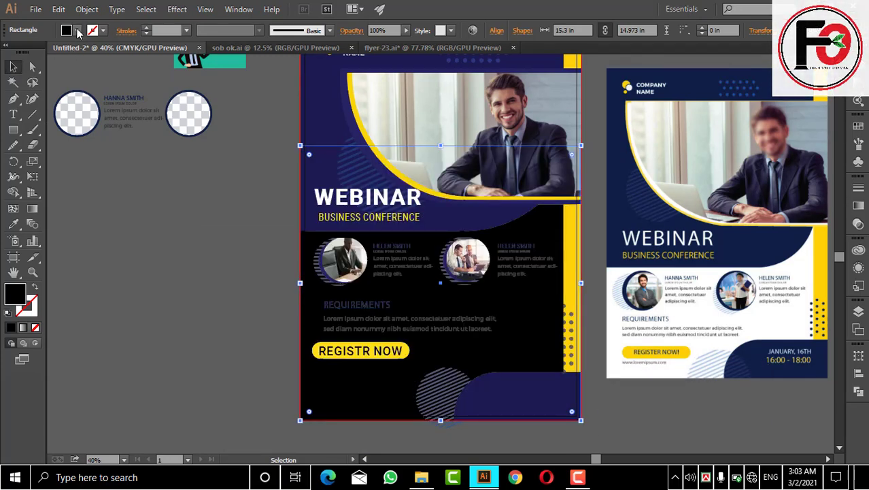
{"action": "left_click", "coordinate": [78, 33]}
{"action": "left_click", "coordinate": [30, 56]}
{"action": "left_click", "coordinate": [174, 250]}
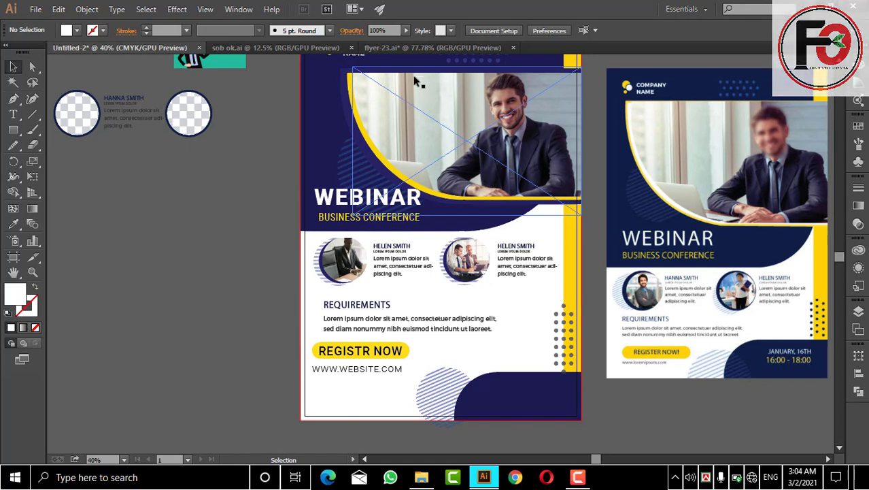
{"action": "left_click", "coordinate": [328, 47]}
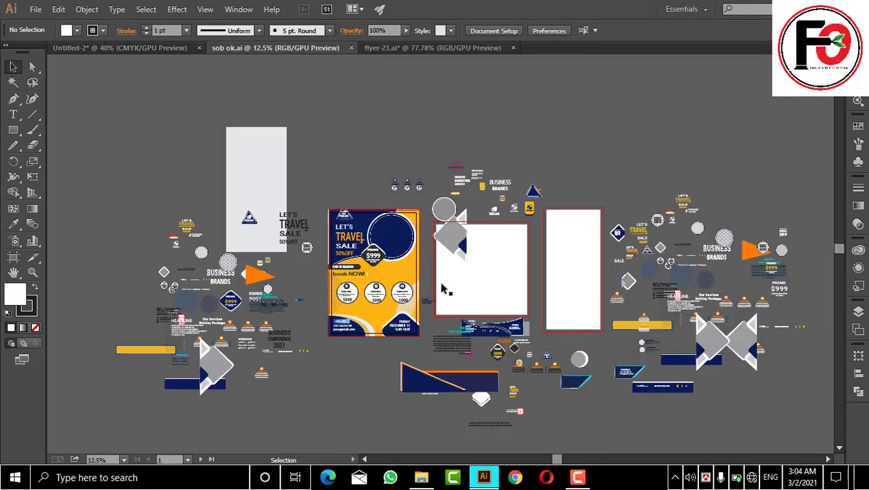
Step: Drag the navy curved footer group with date and contacts from sob ok.ai into Untitled-2
{"action": "left_click", "coordinate": [643, 387]}
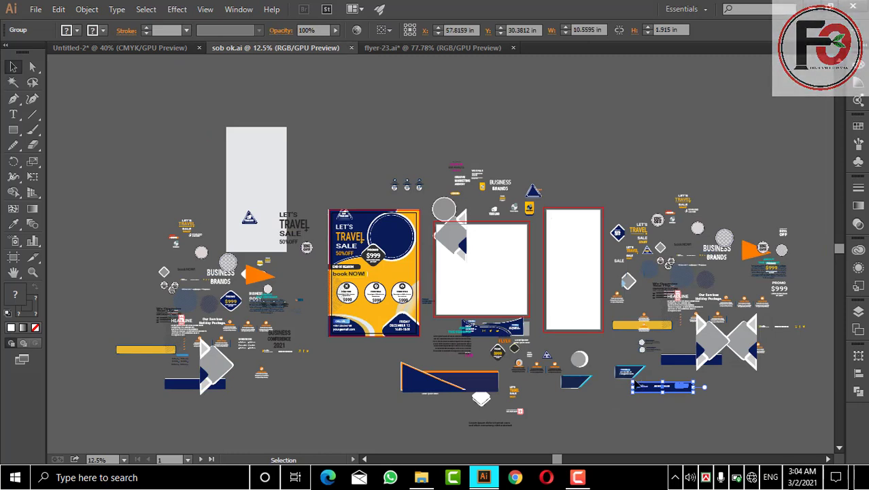
{"action": "left_click", "coordinate": [627, 372]}
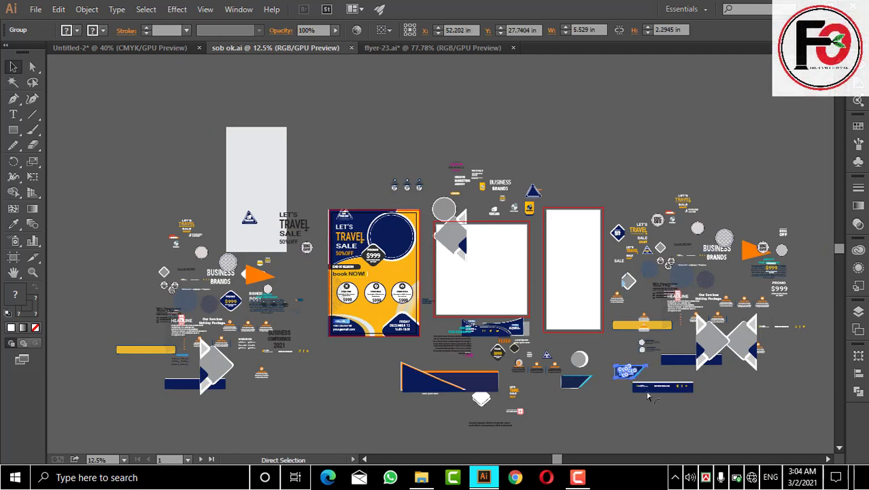
{"action": "key", "text": "ctrl+equal"}
{"action": "key", "text": "ctrl+equal"}
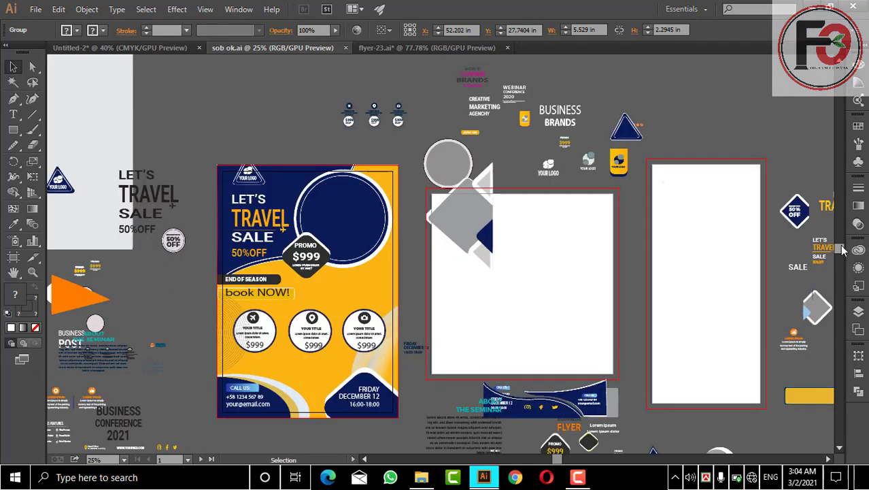
{"action": "left_click_drag", "start_coordinate": [841, 250], "coordinate": [842, 264]}
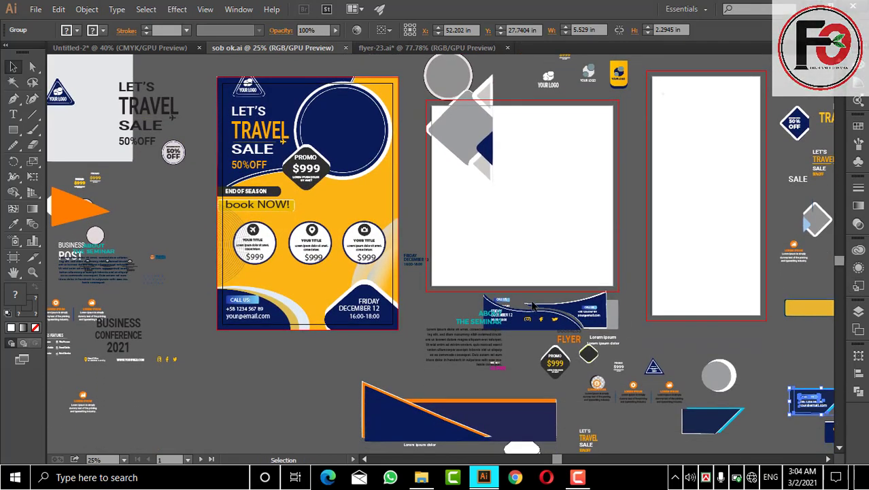
{"action": "left_click", "coordinate": [503, 304]}
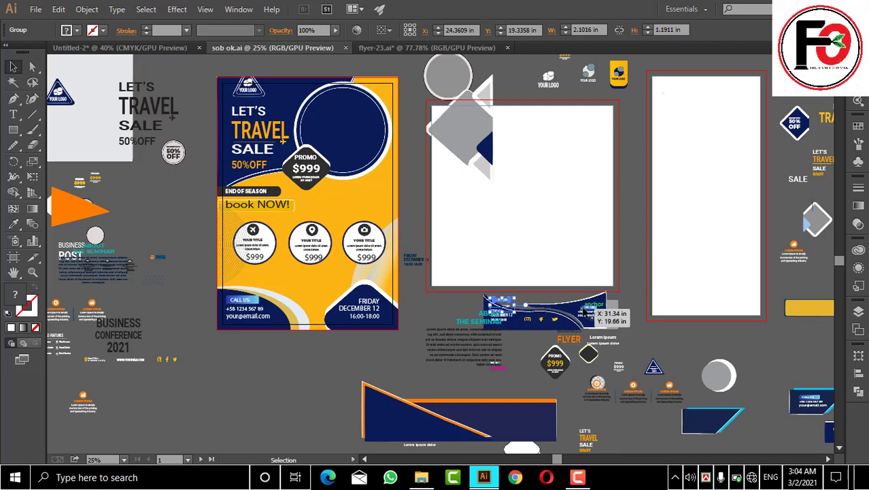
{"action": "left_click", "coordinate": [584, 311]}
{"action": "left_click_drag", "start_coordinate": [585, 314], "coordinate": [174, 49]}
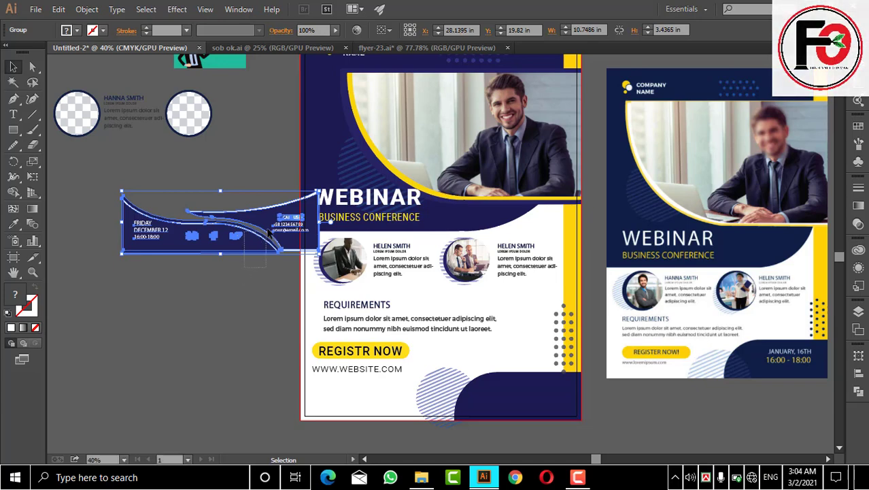
Step: Place the footer group left of the flyer and ungroup it
{"action": "left_click_drag", "start_coordinate": [237, 265], "coordinate": [225, 234]}
{"action": "left_click_drag", "start_coordinate": [237, 318], "coordinate": [215, 305]}
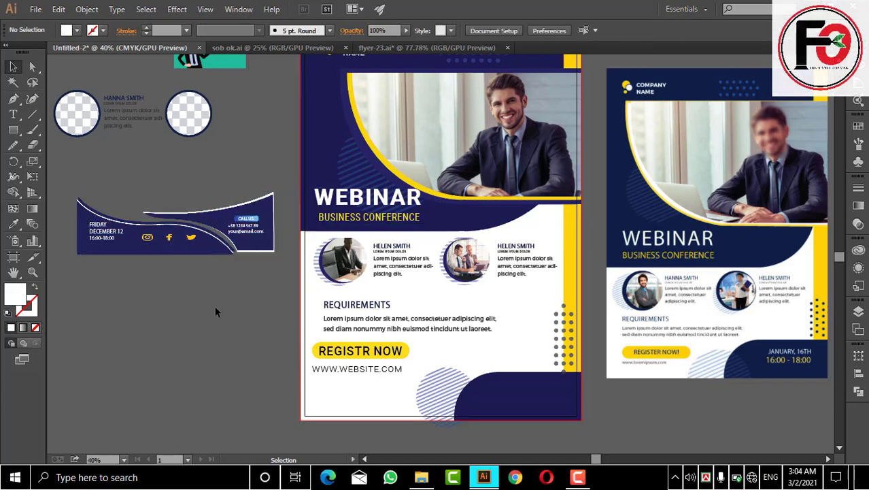
{"action": "right_click", "coordinate": [207, 232]}
{"action": "left_click", "coordinate": [244, 300]}
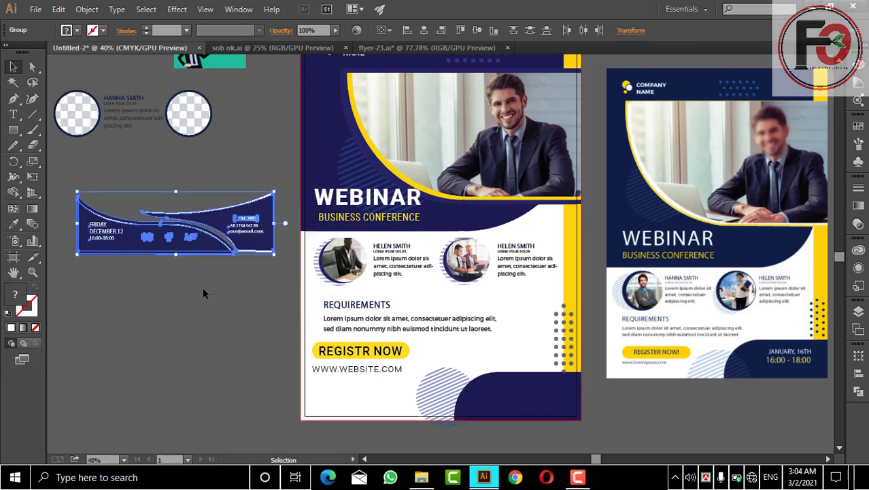
{"action": "left_click", "coordinate": [203, 287]}
Step: Move the CALL US contact block to the flyer's bottom right and the FRIDAY date down
{"action": "left_click", "coordinate": [246, 225]}
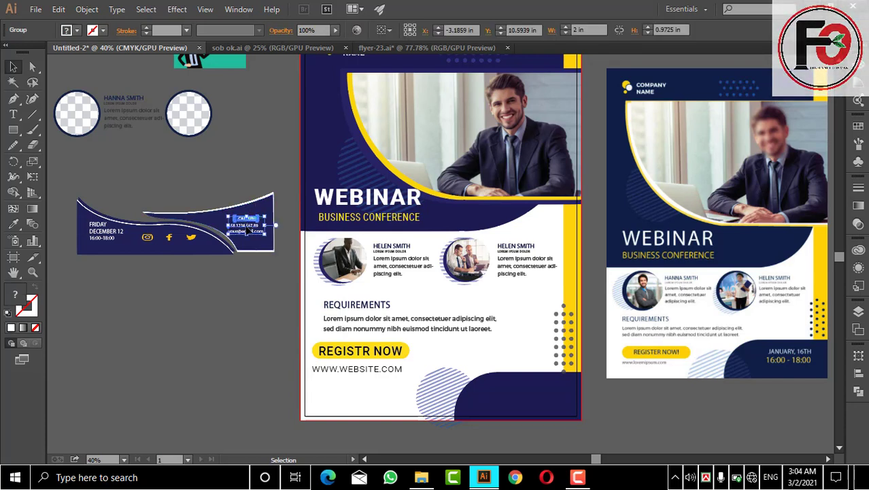
{"action": "mouse_move", "coordinate": [249, 231]}
{"action": "left_mouse_down"}
{"action": "mouse_move", "coordinate": [559, 416]}
{"action": "mouse_move", "coordinate": [568, 412]}
{"action": "mouse_move", "coordinate": [539, 392]}
{"action": "left_mouse_up"}
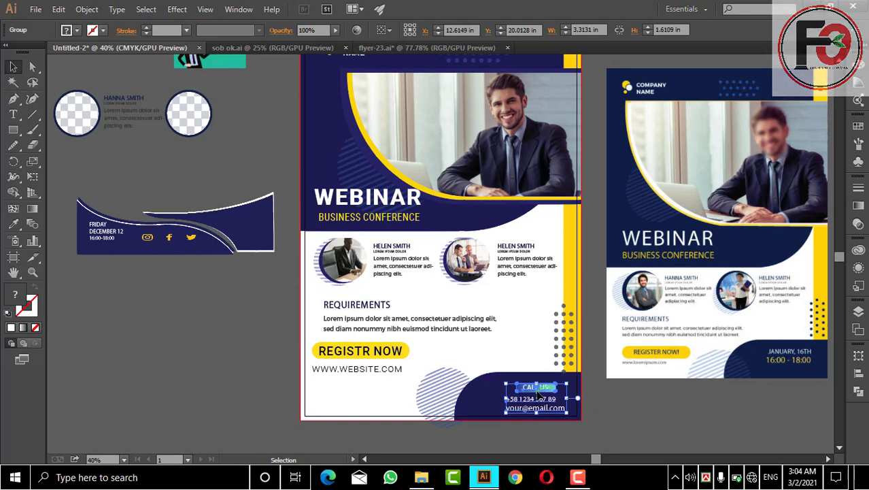
{"action": "left_click", "coordinate": [279, 364]}
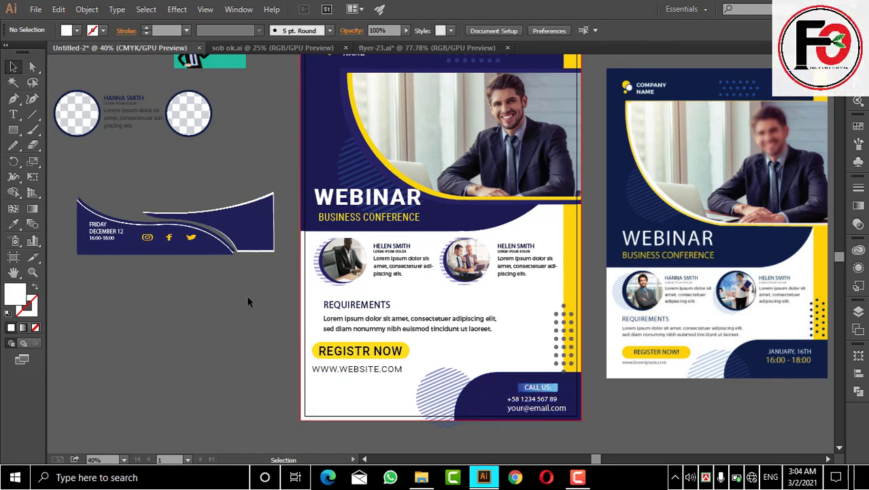
{"action": "left_click_drag", "start_coordinate": [92, 228], "coordinate": [93, 326]}
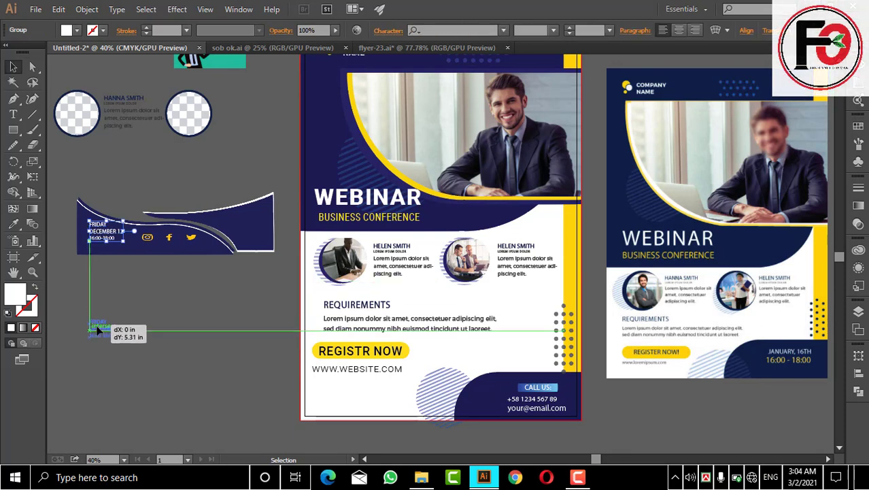
Step: Ungroup the navy banner holding the social icons
{"action": "left_click", "coordinate": [112, 238]}
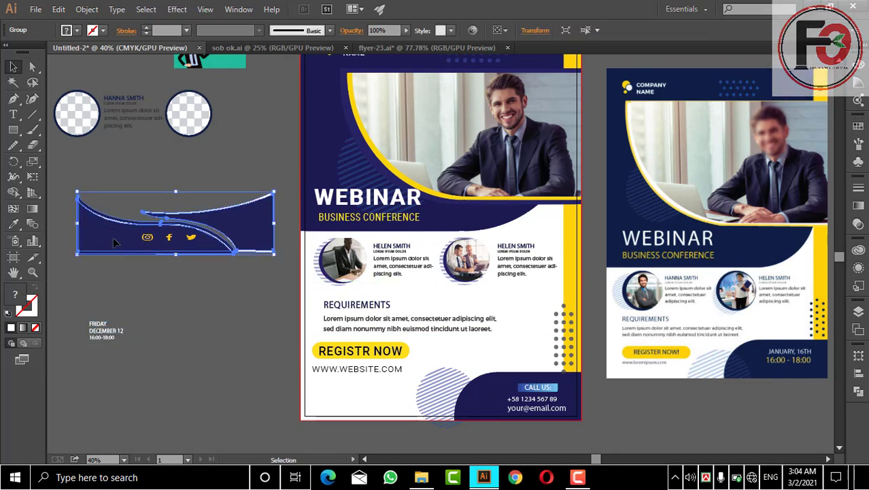
{"action": "right_click", "coordinate": [112, 236]}
{"action": "left_click", "coordinate": [143, 308]}
{"action": "left_click", "coordinate": [107, 274]}
Step: Set the lower curved navy piece apart on the pasteboard below the banner
{"action": "left_click", "coordinate": [102, 204]}
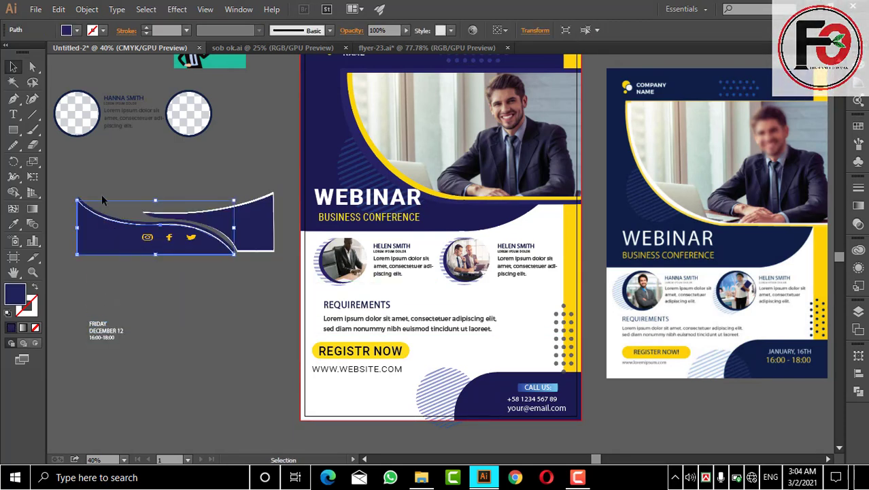
{"action": "mouse_move", "coordinate": [102, 204]}
{"action": "left_mouse_down"}
{"action": "mouse_move", "coordinate": [162, 310]}
{"action": "mouse_move", "coordinate": [330, 408]}
{"action": "left_mouse_up"}
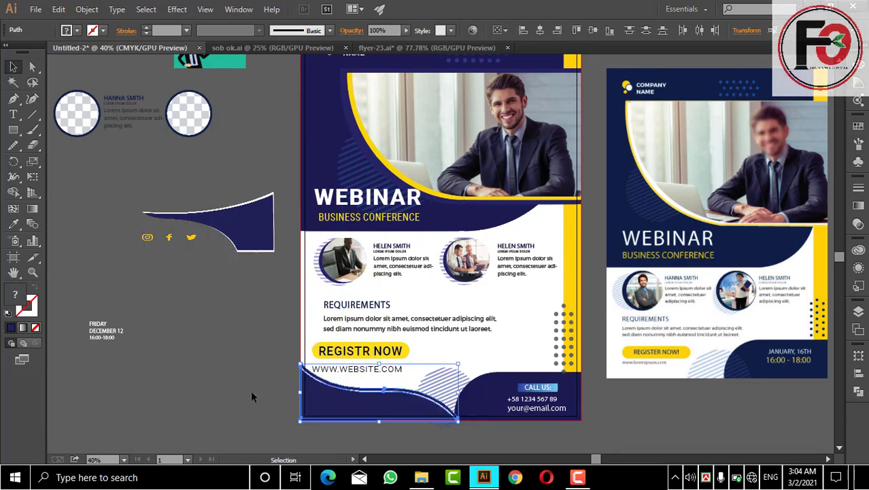
{"action": "left_click", "coordinate": [228, 400]}
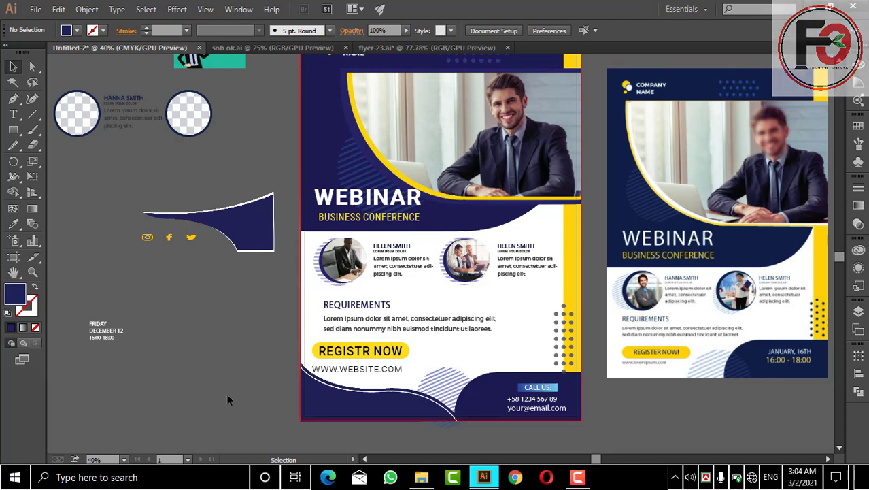
{"action": "key", "text": "ctrl+z"}
{"action": "key", "text": "ctrl+z"}
{"action": "key", "text": "v"}
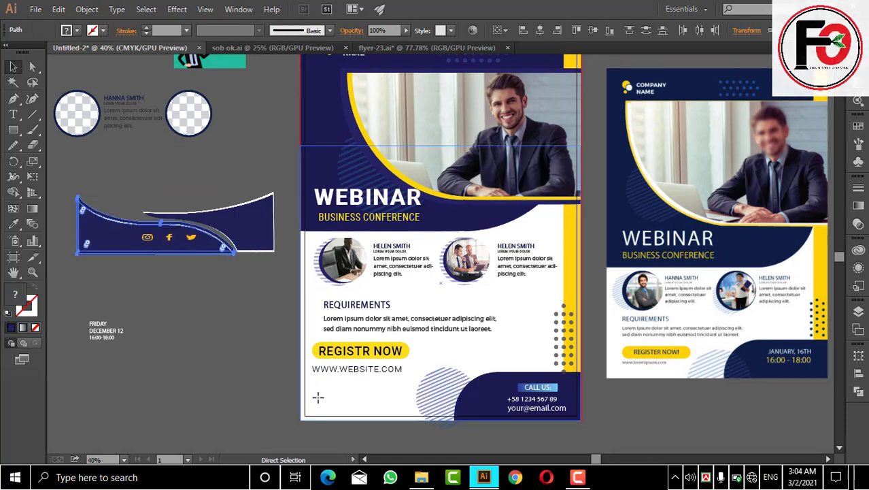
{"action": "left_click", "coordinate": [275, 399]}
{"action": "left_click_drag", "start_coordinate": [87, 237], "coordinate": [144, 391]}
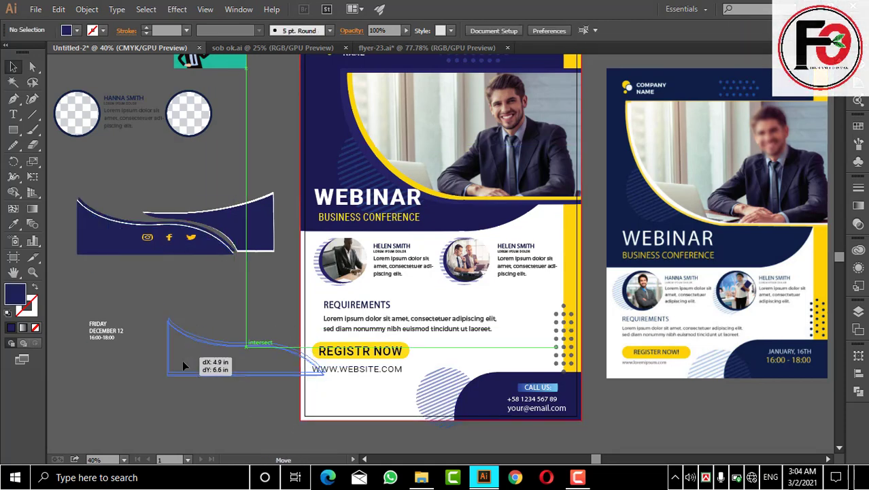
{"action": "left_click", "coordinate": [133, 301]}
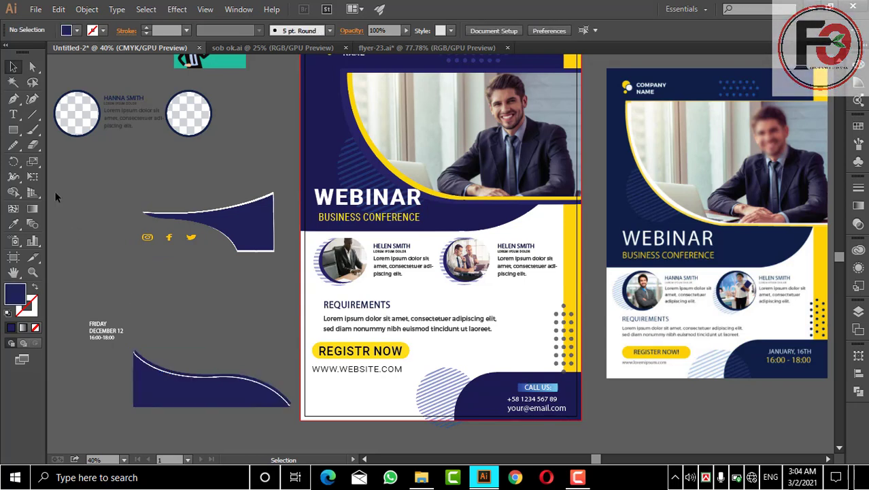
{"action": "left_click", "coordinate": [13, 130]}
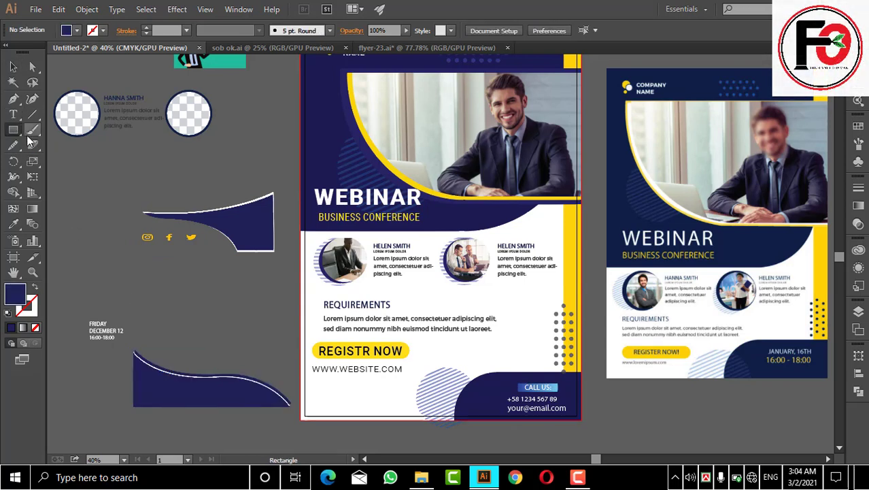
Step: Draw a closed wave path with the Pen tool across the flyer's bottom-left
{"action": "left_click", "coordinate": [13, 99]}
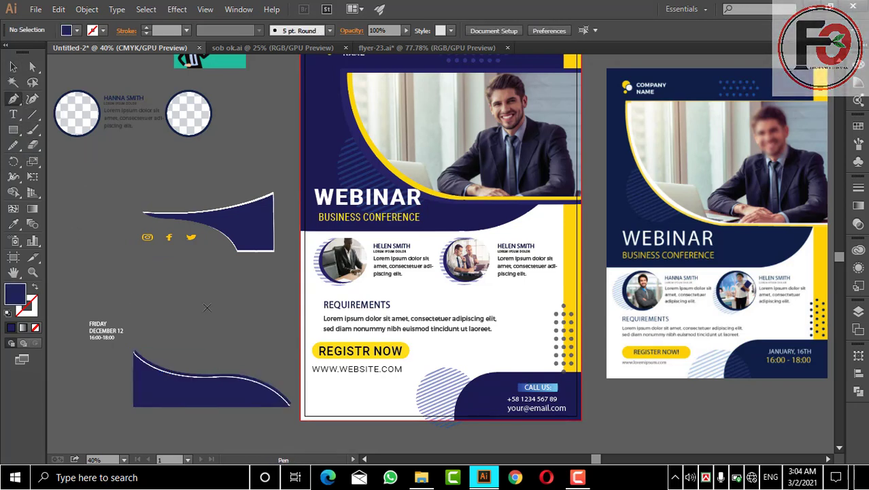
{"action": "left_click", "coordinate": [302, 375]}
{"action": "left_click_drag", "start_coordinate": [363, 393], "coordinate": [405, 395]}
{"action": "left_click_drag", "start_coordinate": [452, 419], "coordinate": [460, 437]}
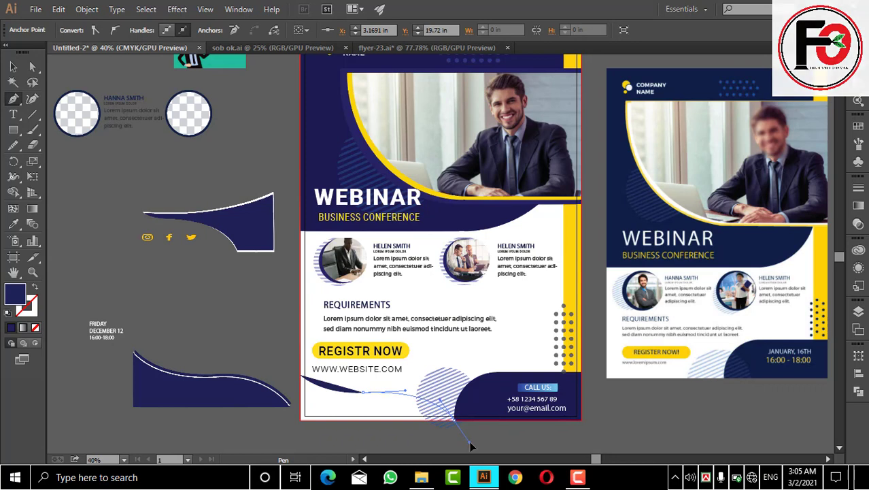
{"action": "left_click", "coordinate": [281, 430]}
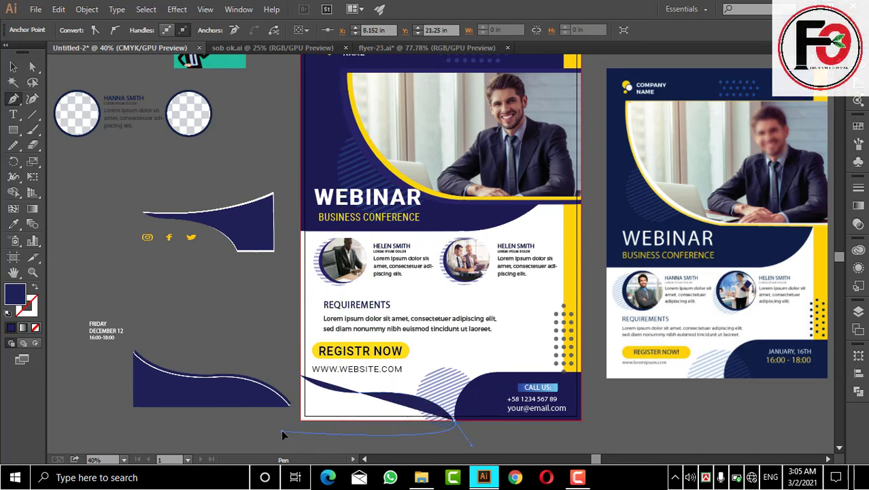
{"action": "left_click", "coordinate": [299, 378]}
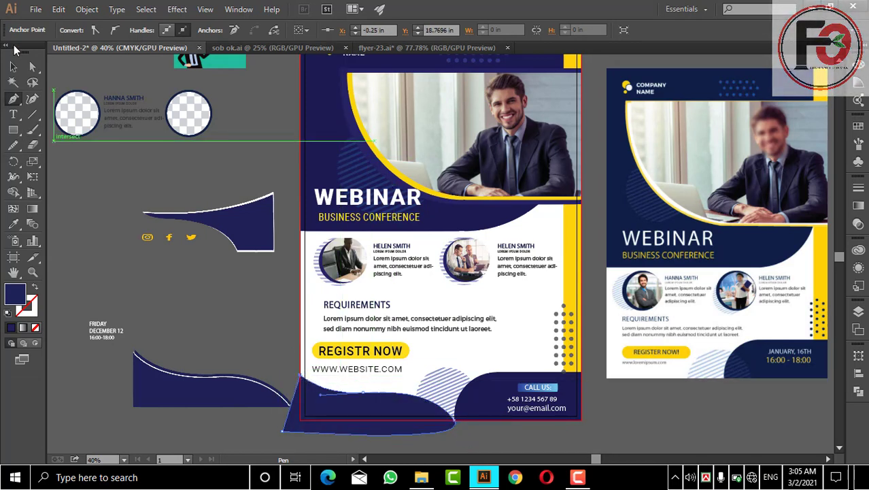
Step: Widen the wave slightly and raise its left-edge anchor under the website line
{"action": "left_click", "coordinate": [14, 66]}
{"action": "left_click", "coordinate": [415, 401]}
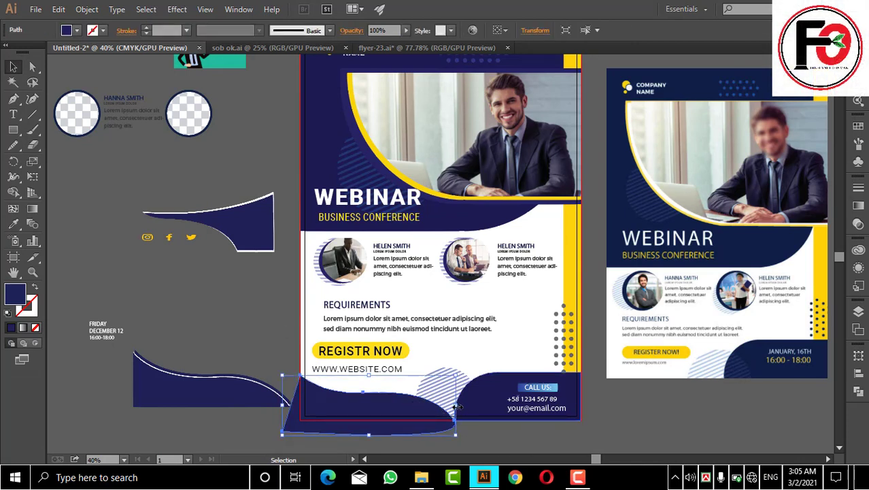
{"action": "left_click_drag", "start_coordinate": [456, 405], "coordinate": [460, 406]}
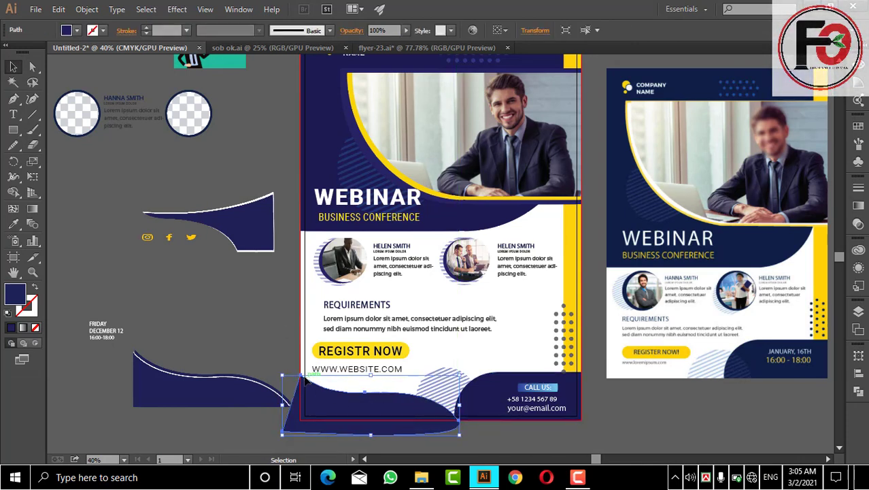
{"action": "left_click", "coordinate": [36, 68]}
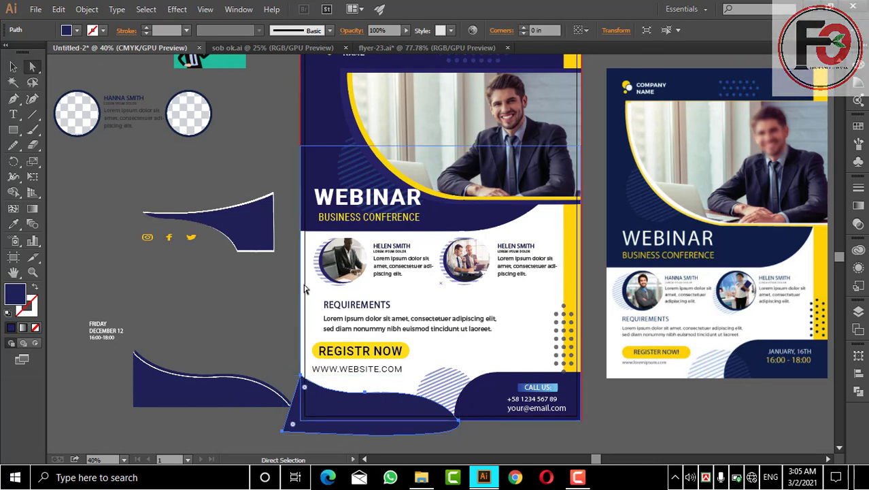
{"action": "left_click_drag", "start_coordinate": [307, 381], "coordinate": [303, 368]}
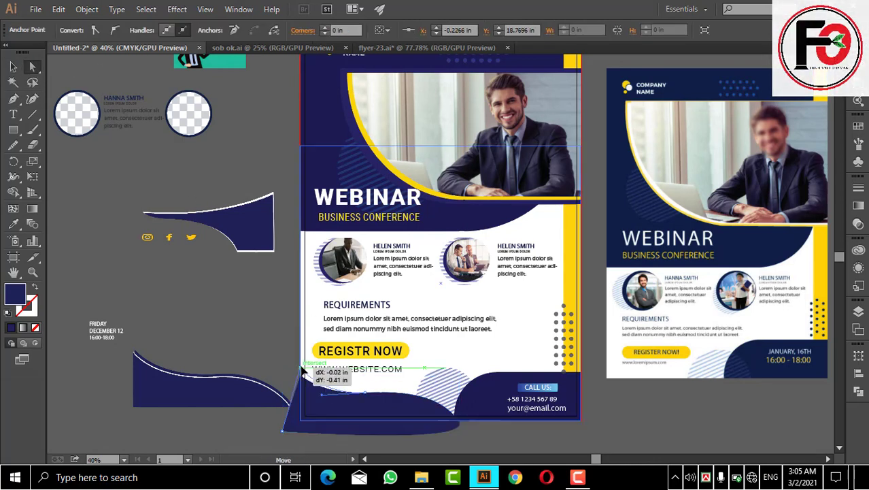
{"action": "left_click", "coordinate": [253, 355]}
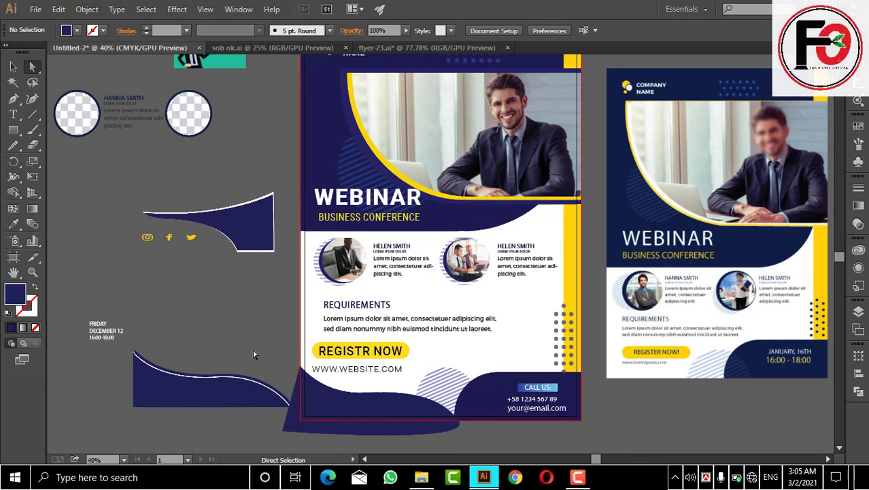
Step: Place a copy of the navy wave on the canvas at left
{"action": "left_click", "coordinate": [13, 66]}
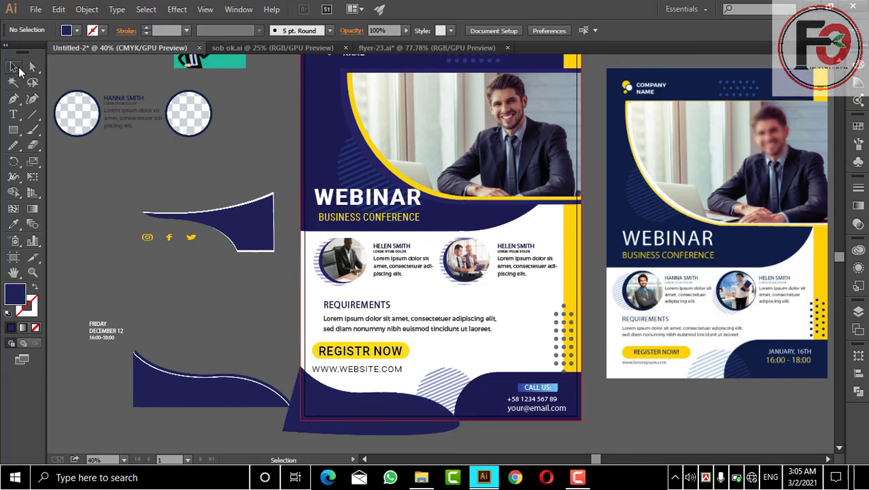
{"action": "left_click", "coordinate": [352, 403]}
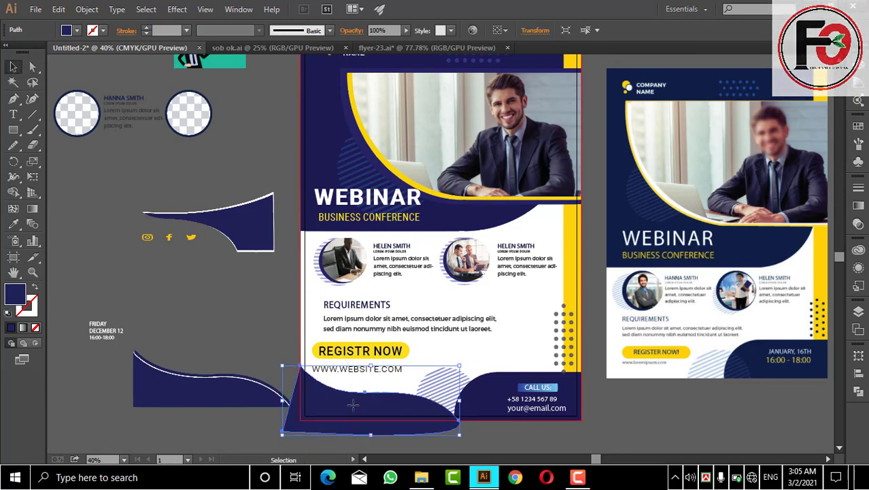
{"action": "mouse_move", "coordinate": [353, 404]}
{"action": "left_mouse_down"}
{"action": "mouse_move", "coordinate": [177, 276]}
{"action": "mouse_move", "coordinate": [170, 336]}
{"action": "left_mouse_up"}
{"action": "left_click", "coordinate": [244, 316]}
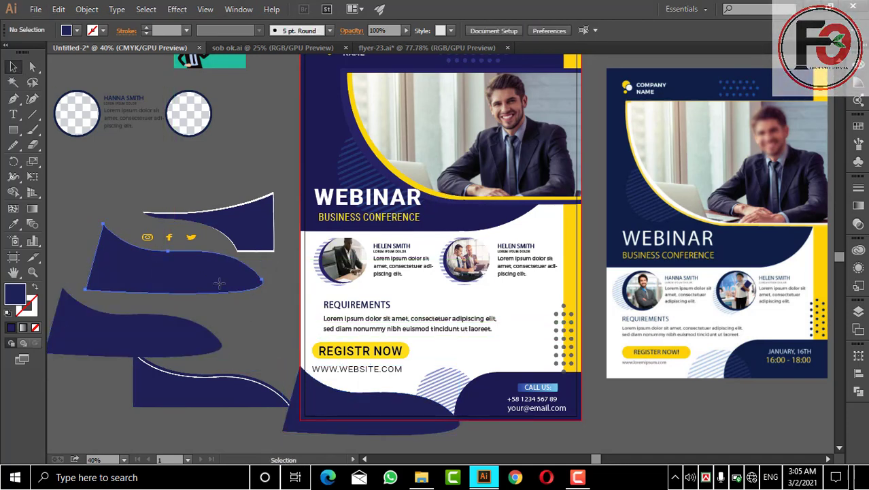
{"action": "mouse_move", "coordinate": [218, 282]}
{"action": "left_mouse_down"}
{"action": "mouse_move", "coordinate": [393, 431]}
{"action": "mouse_move", "coordinate": [413, 427]}
{"action": "left_mouse_up"}
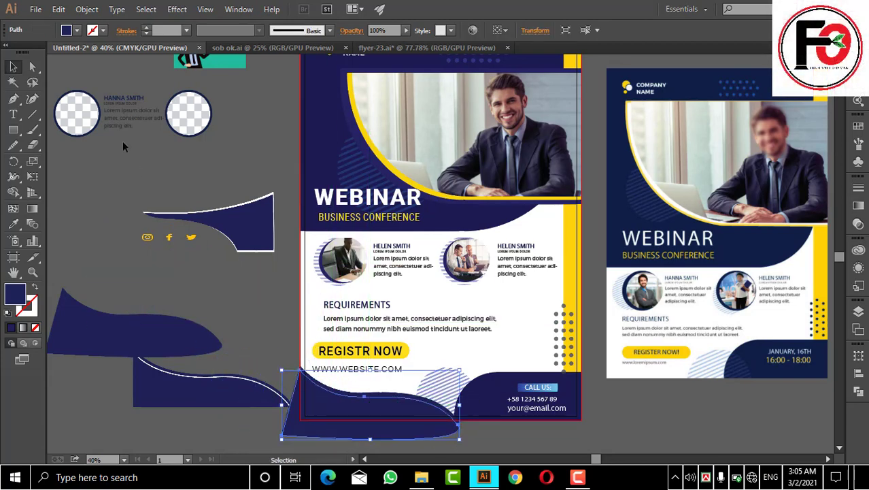
Step: Give the flyer's bottom wave a white 4 pt stroke
{"action": "double_click", "coordinate": [146, 29]}
{"action": "left_click", "coordinate": [103, 31]}
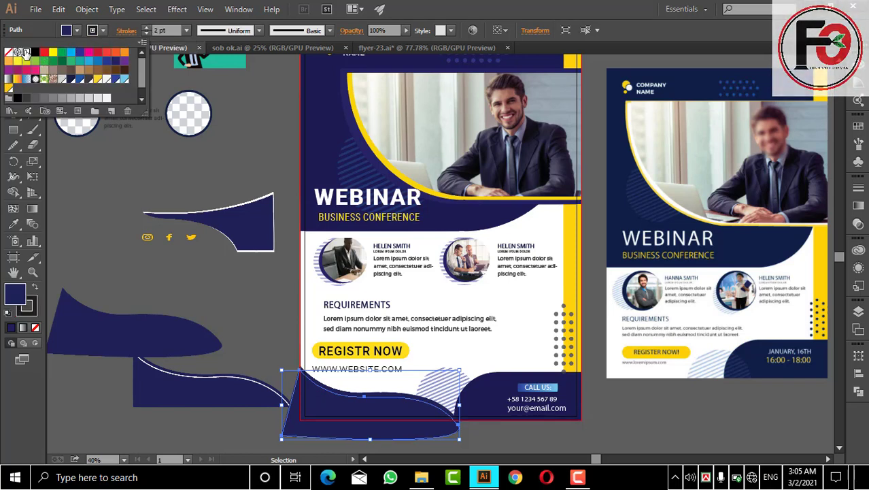
{"action": "left_click", "coordinate": [26, 52]}
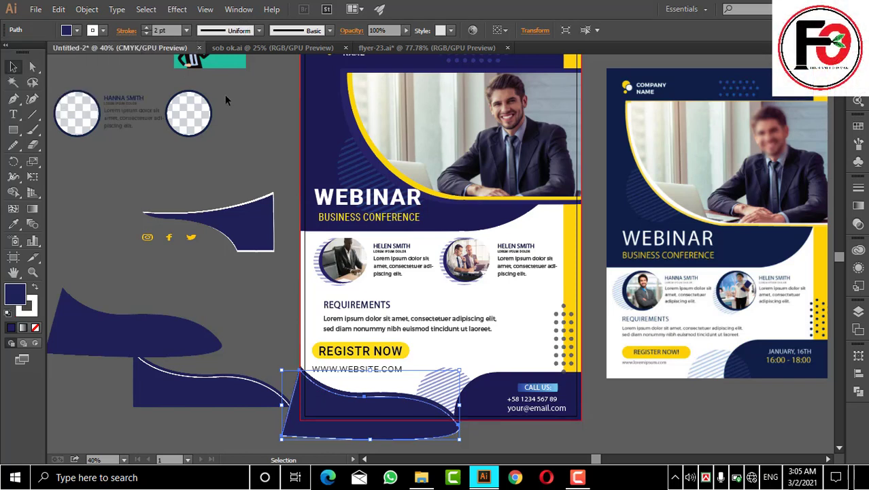
{"action": "left_click", "coordinate": [240, 107]}
{"action": "left_click", "coordinate": [344, 411]}
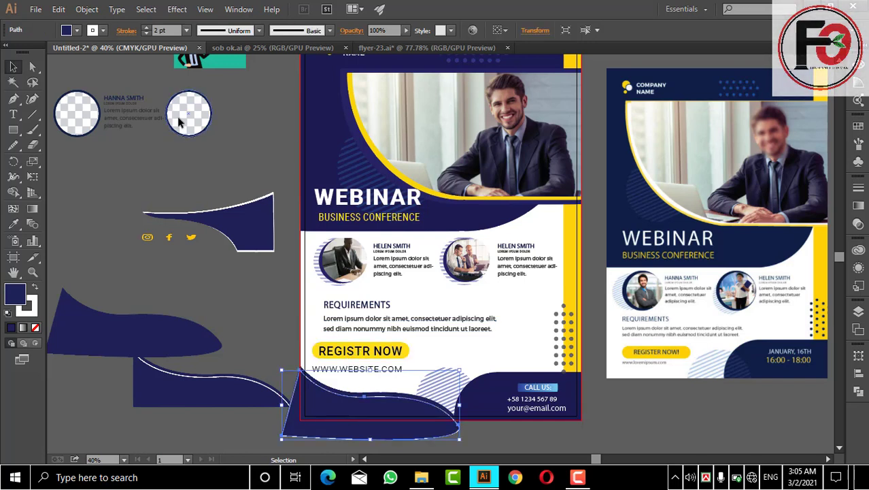
{"action": "left_click", "coordinate": [147, 26]}
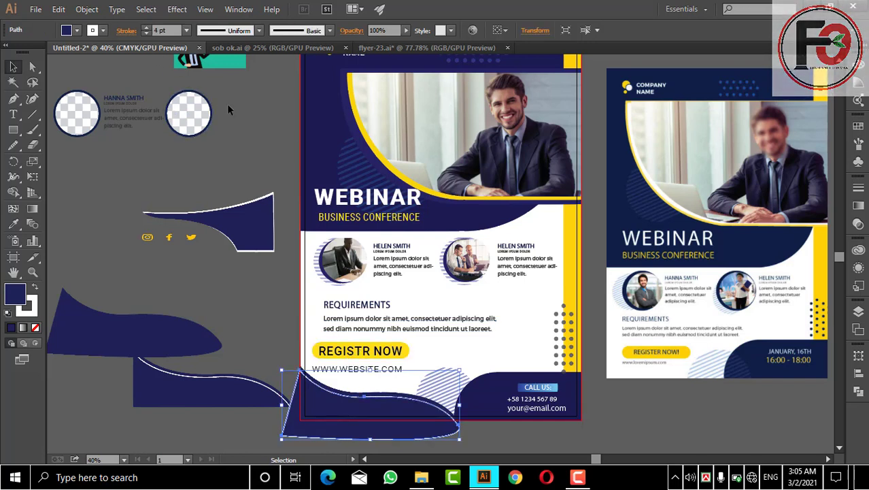
{"action": "left_click", "coordinate": [234, 109]}
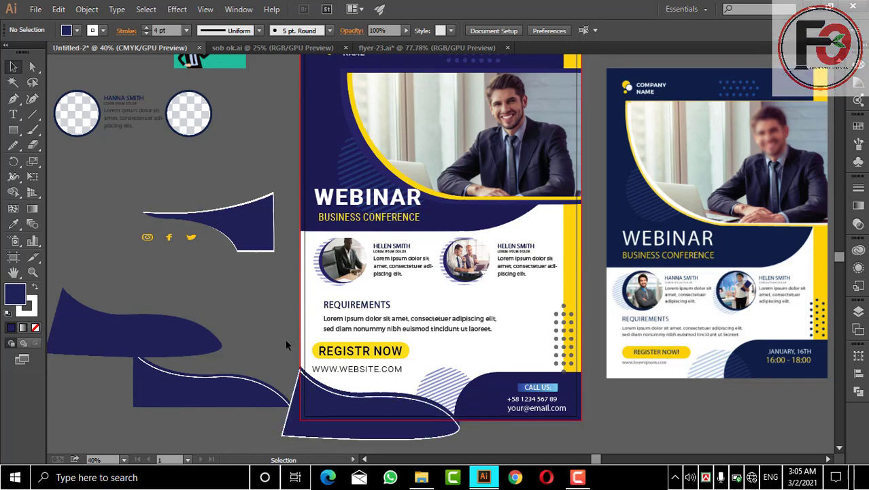
{"action": "left_click", "coordinate": [374, 351]}
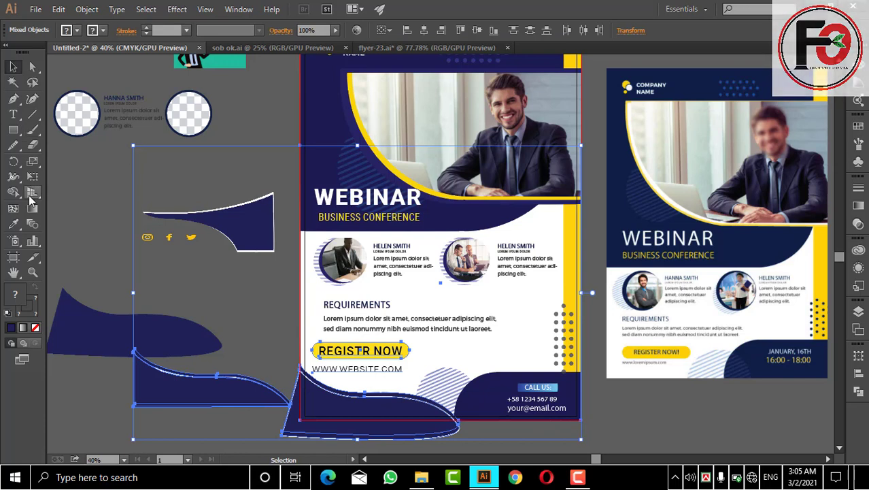
Step: Trim away the wave regions hanging below the flyer with the Shape Builder
{"action": "left_click", "coordinate": [13, 192]}
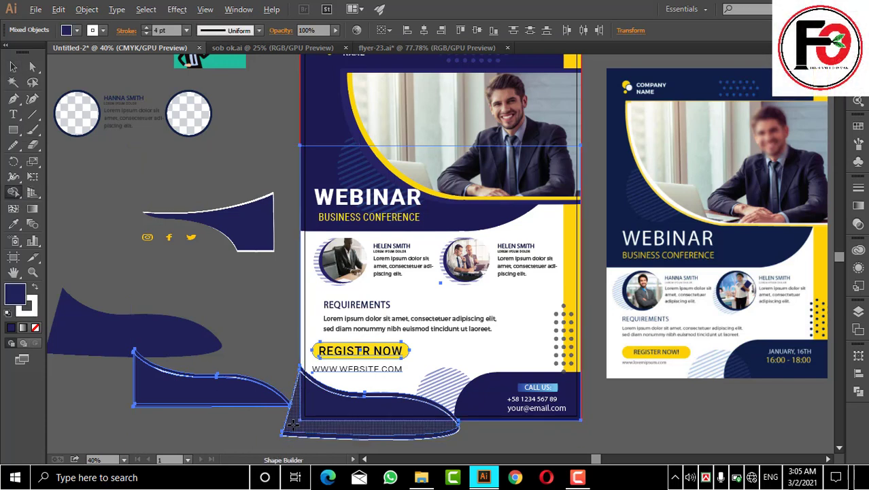
{"action": "left_click", "coordinate": [292, 423]}
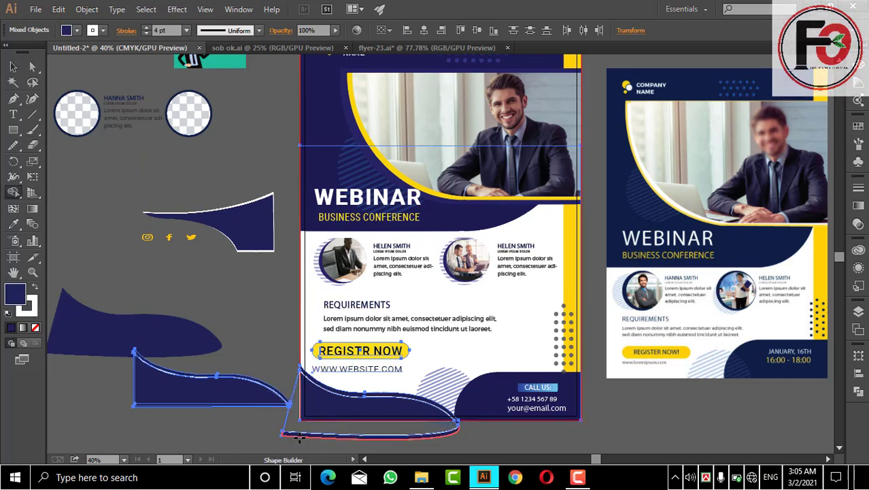
{"action": "left_click", "coordinate": [299, 436], "text": "alt"}
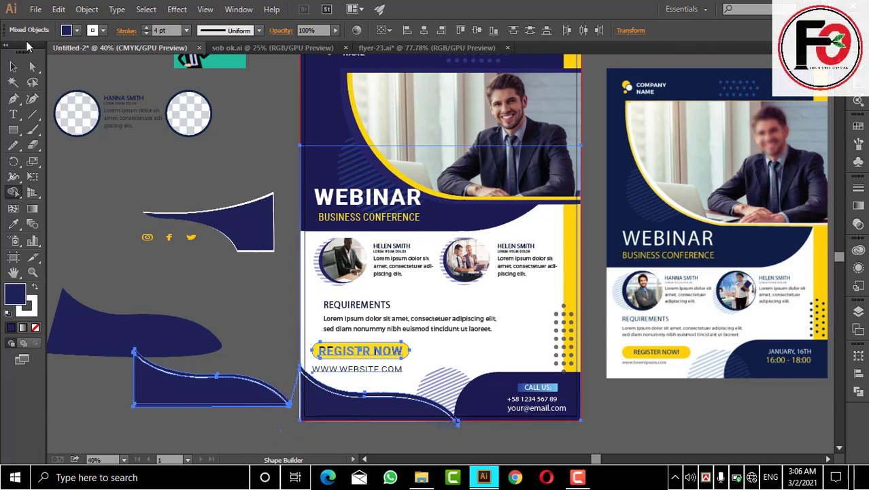
Step: Select the bottom wave on the flyer and reposition it slightly
{"action": "left_click", "coordinate": [14, 66]}
{"action": "left_click", "coordinate": [104, 193]}
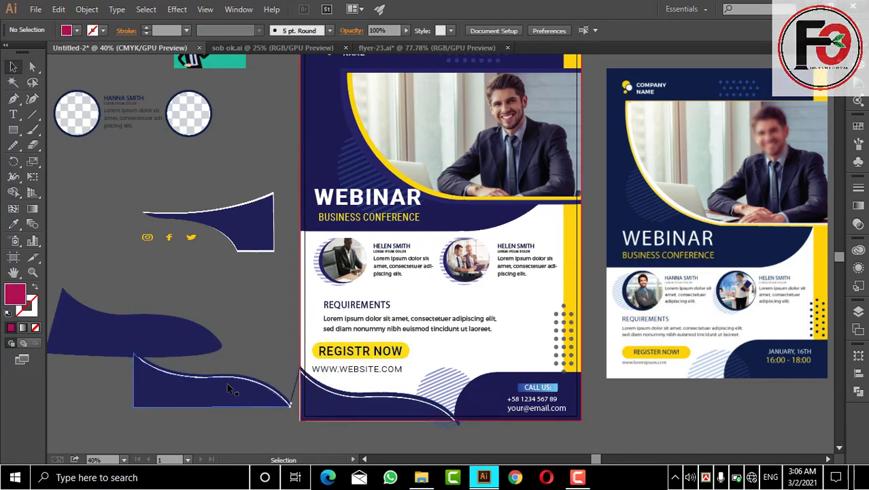
{"action": "left_click", "coordinate": [350, 399]}
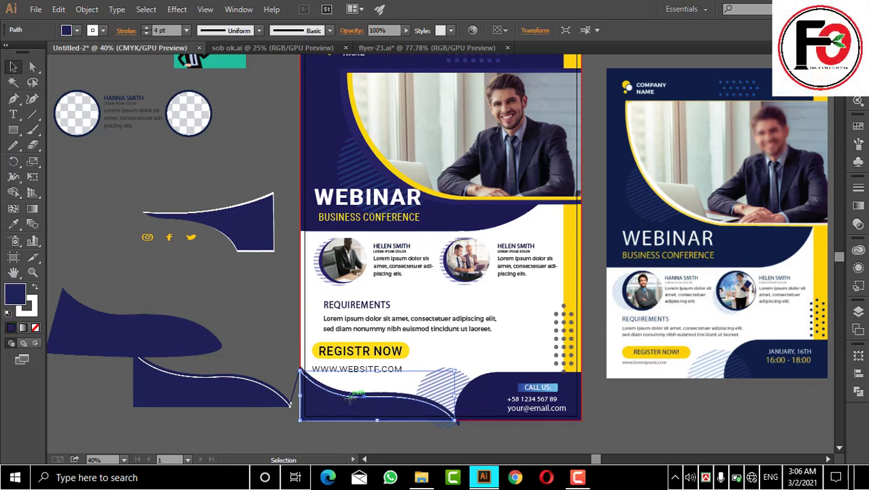
{"action": "mouse_move", "coordinate": [350, 399]}
{"action": "left_mouse_down"}
{"action": "mouse_move", "coordinate": [251, 395]}
{"action": "mouse_move", "coordinate": [398, 407]}
{"action": "left_mouse_up"}
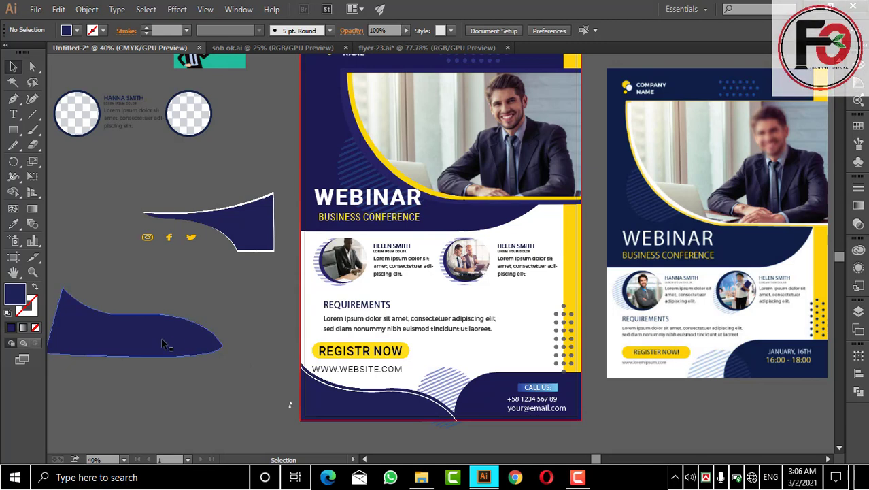
Step: Shift the navy wave and drop the social media icons into the flyer footer
{"action": "left_click_drag", "start_coordinate": [161, 337], "coordinate": [202, 318]}
{"action": "left_click_drag", "start_coordinate": [169, 238], "coordinate": [395, 387]}
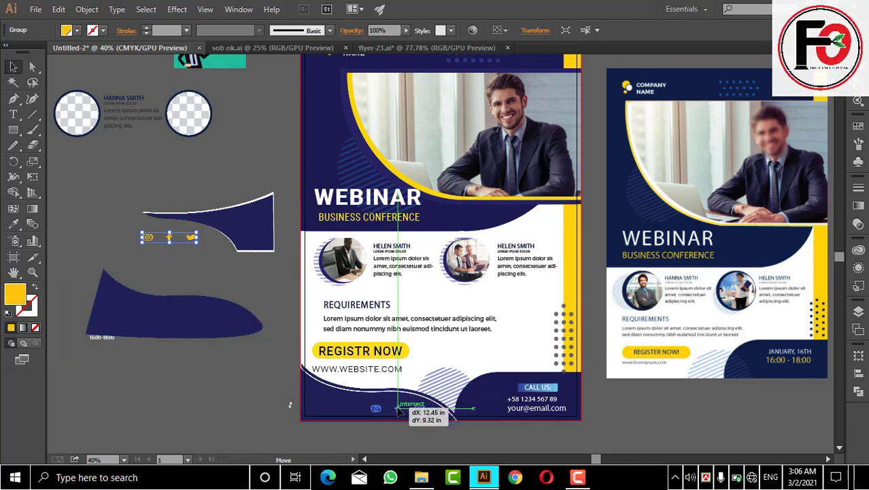
{"action": "left_click_drag", "start_coordinate": [394, 387], "coordinate": [401, 409]}
{"action": "left_click", "coordinate": [242, 392]}
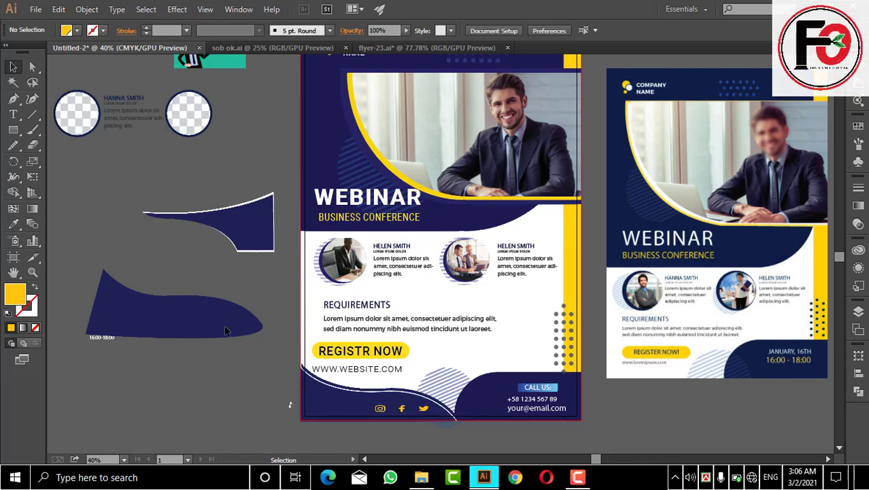
Step: In sob ok.ai, move the blue footer group down-left and ungroup it
{"action": "left_click", "coordinate": [255, 49]}
{"action": "left_click", "coordinate": [507, 307]}
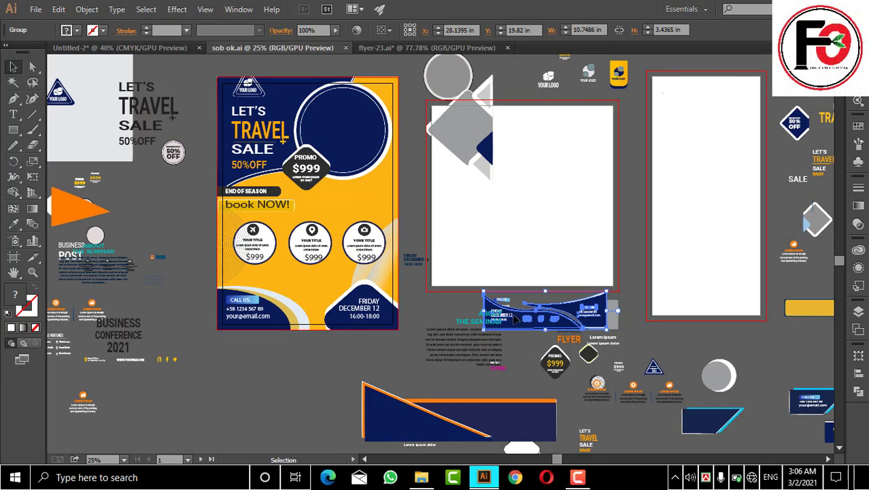
{"action": "mouse_move", "coordinate": [544, 312]}
{"action": "left_mouse_down"}
{"action": "mouse_move", "coordinate": [107, 376]}
{"action": "mouse_move", "coordinate": [120, 387]}
{"action": "left_mouse_up"}
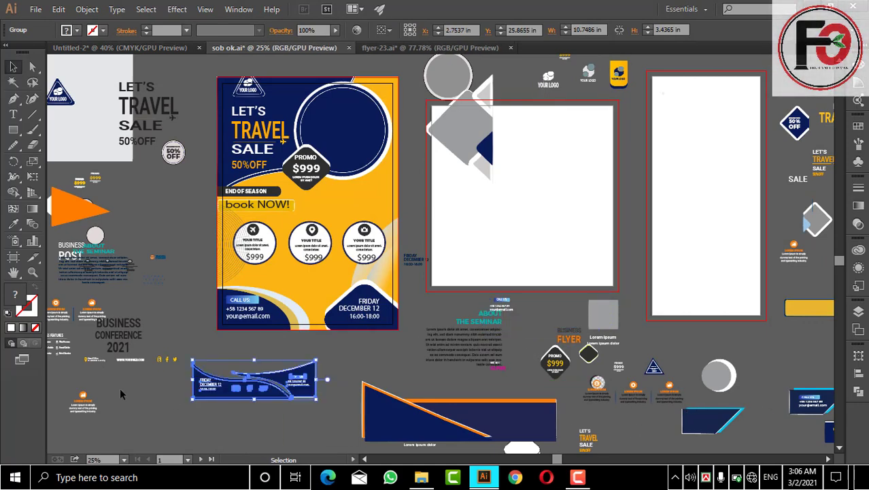
{"action": "right_click", "coordinate": [205, 386]}
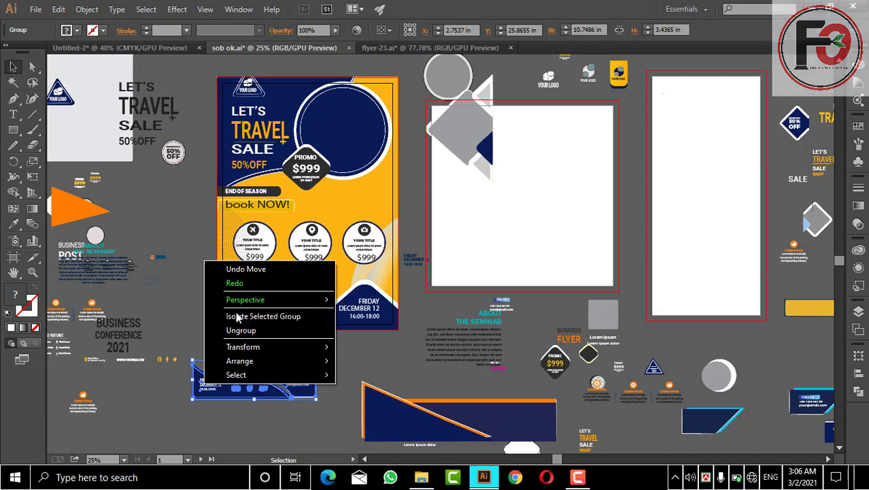
{"action": "left_click", "coordinate": [241, 330]}
Step: Place the FRIDAY DECEMBER 12, 16:00-18:00 date text at the footer's bottom-left and zoom out
{"action": "left_click", "coordinate": [219, 398]}
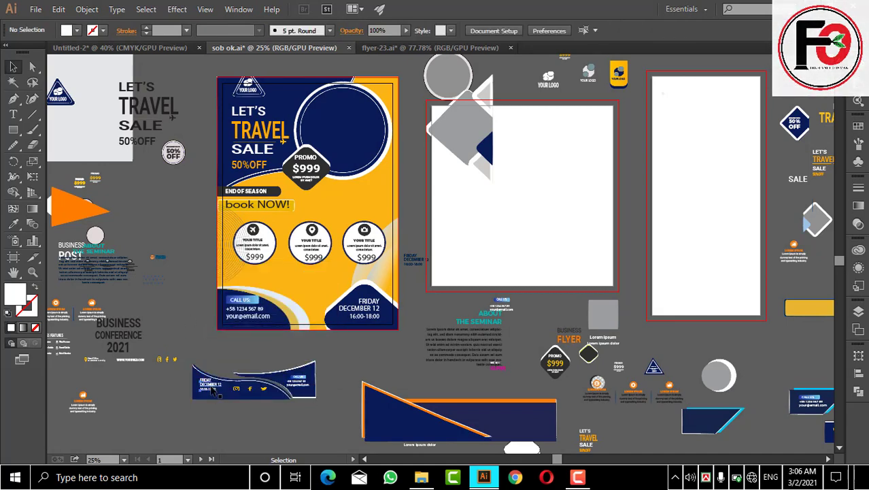
{"action": "mouse_move", "coordinate": [218, 397]}
{"action": "left_mouse_down"}
{"action": "mouse_move", "coordinate": [127, 57]}
{"action": "mouse_move", "coordinate": [323, 387]}
{"action": "mouse_move", "coordinate": [322, 408]}
{"action": "mouse_move", "coordinate": [270, 402]}
{"action": "left_mouse_up"}
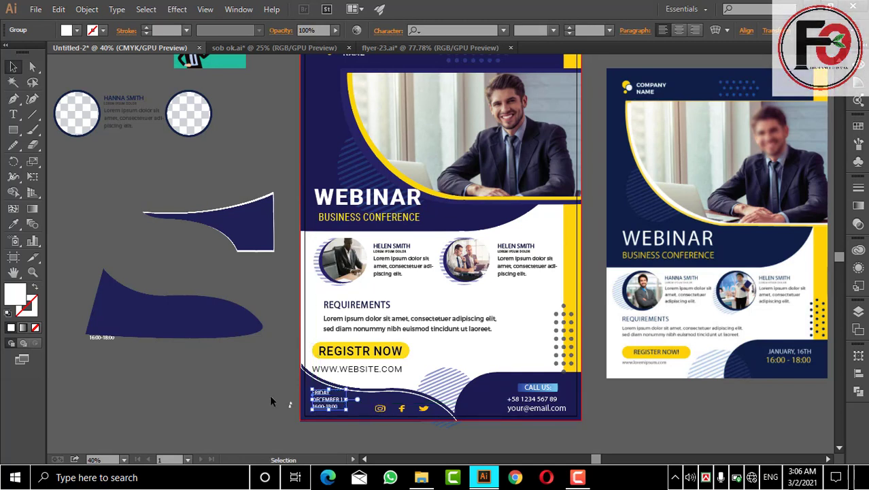
{"action": "left_click", "coordinate": [270, 401]}
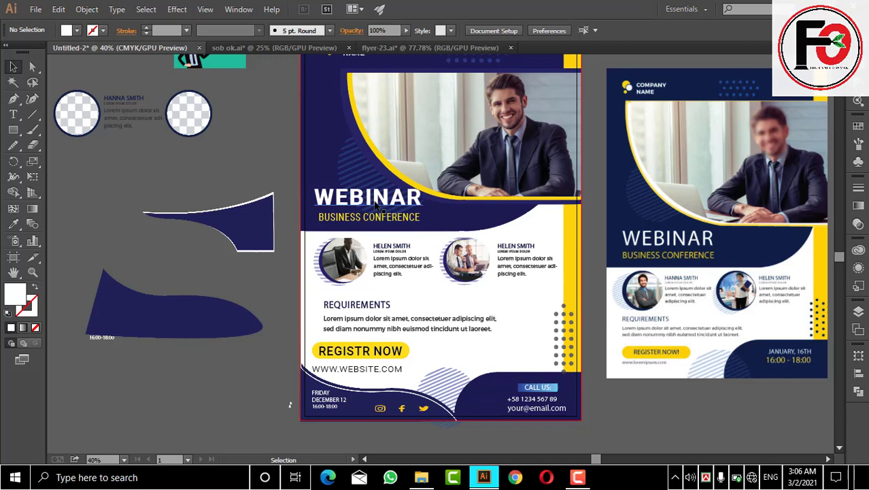
{"action": "key", "text": "ctrl+minus"}
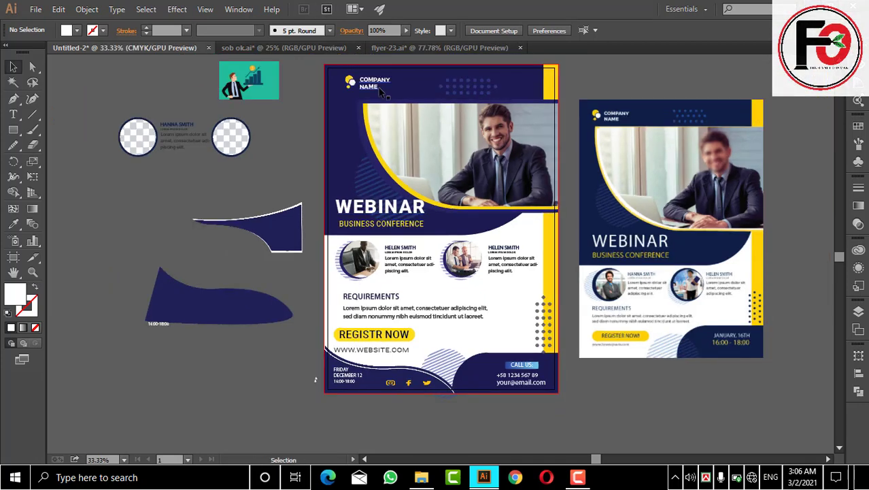
Step: Left-align the company name, WEBINAR title, conference text, speaker photo, requirements and date
{"action": "left_click", "coordinate": [379, 95]}
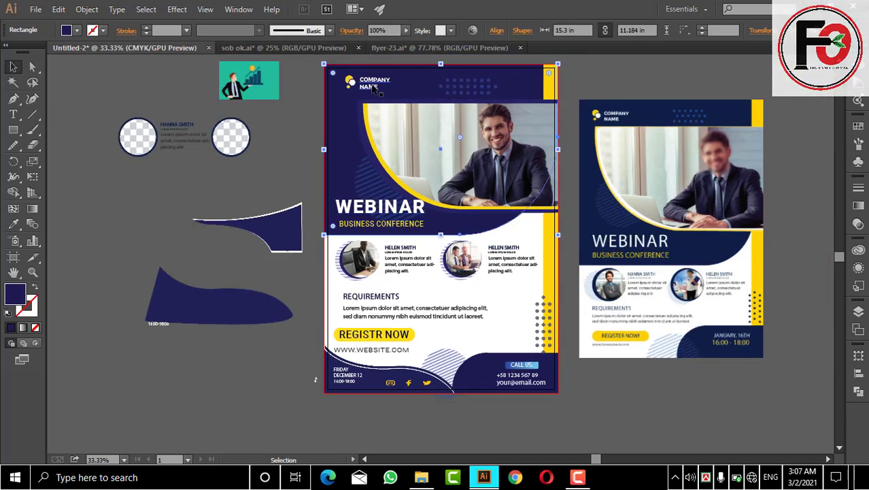
{"action": "left_click", "coordinate": [361, 207], "text": "shift"}
{"action": "left_click", "coordinate": [381, 223], "text": "shift"}
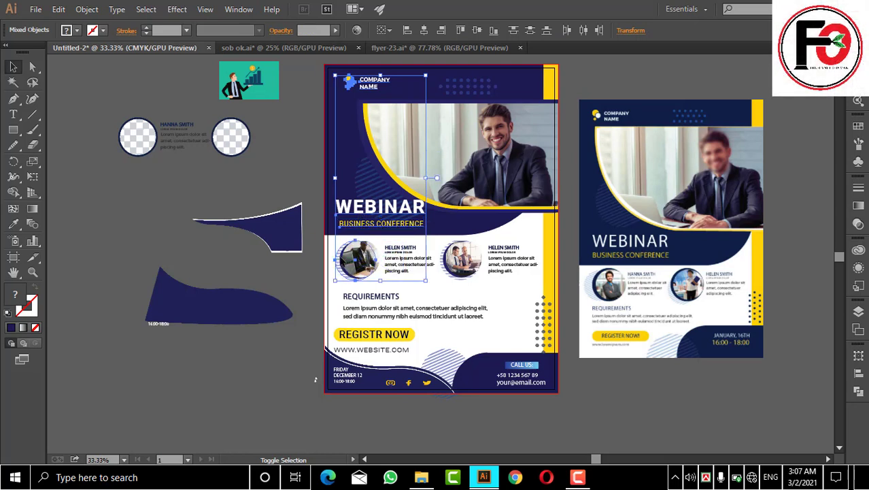
{"action": "left_click", "coordinate": [343, 264], "text": "shift"}
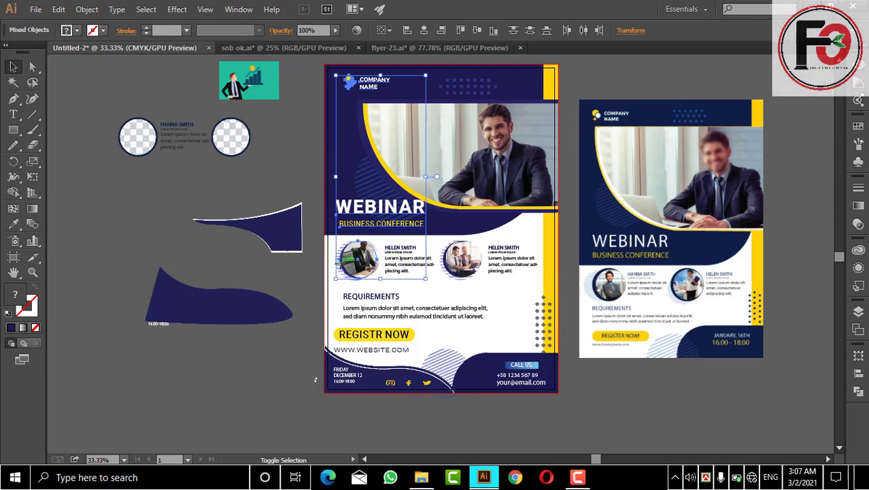
{"action": "left_click", "coordinate": [342, 266], "text": "shift"}
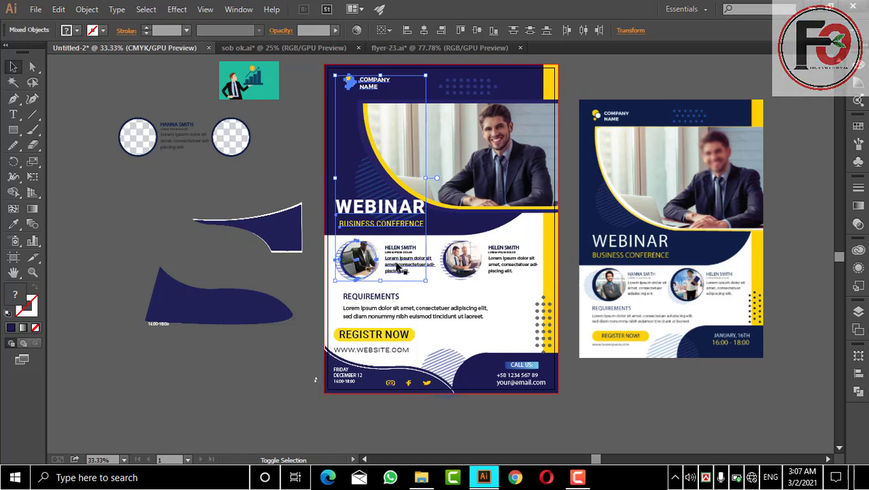
{"action": "left_click", "coordinate": [378, 307], "text": "shift"}
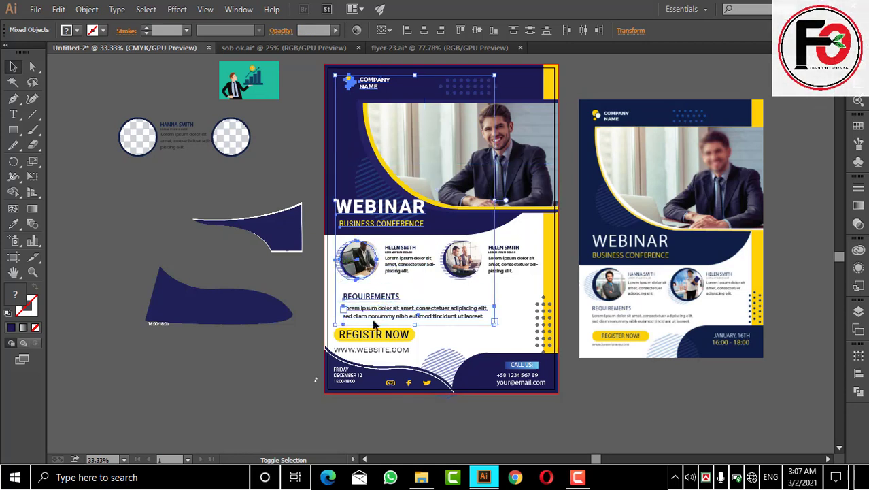
{"action": "left_click", "coordinate": [336, 338], "text": "shift"}
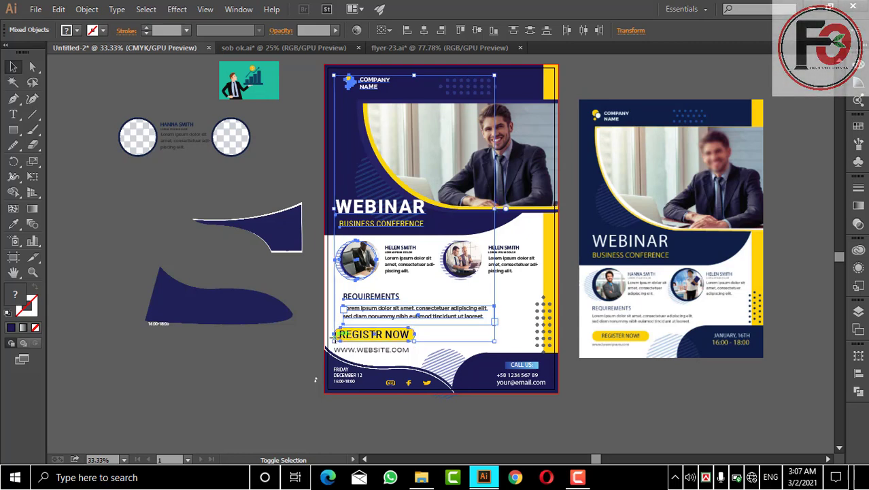
{"action": "left_click", "coordinate": [352, 340], "text": "shift"}
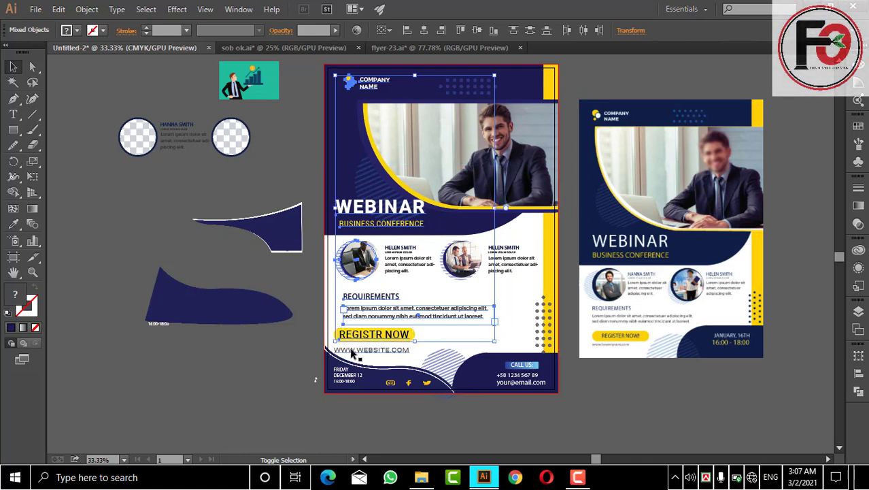
{"action": "left_click", "coordinate": [343, 374], "text": "shift"}
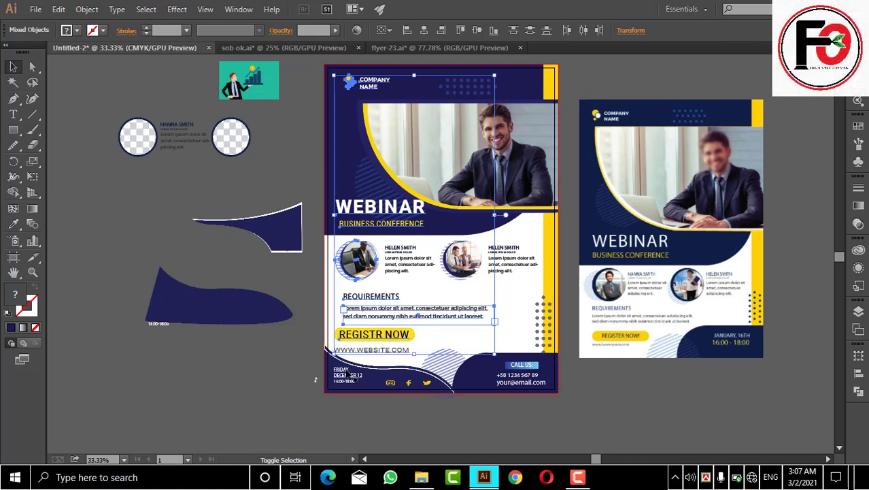
{"action": "left_click", "coordinate": [407, 30]}
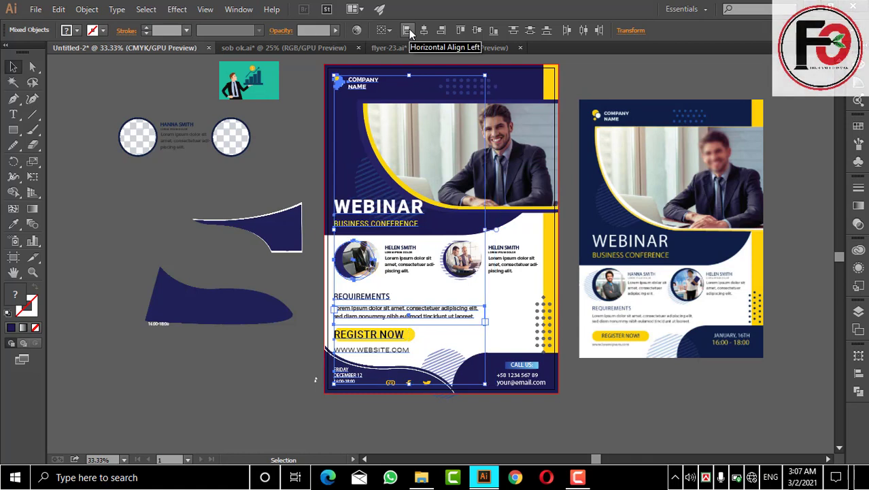
Step: Nudge the yellow REGISTR NOW button two steps left
{"action": "left_click", "coordinate": [312, 109]}
{"action": "left_click", "coordinate": [408, 334]}
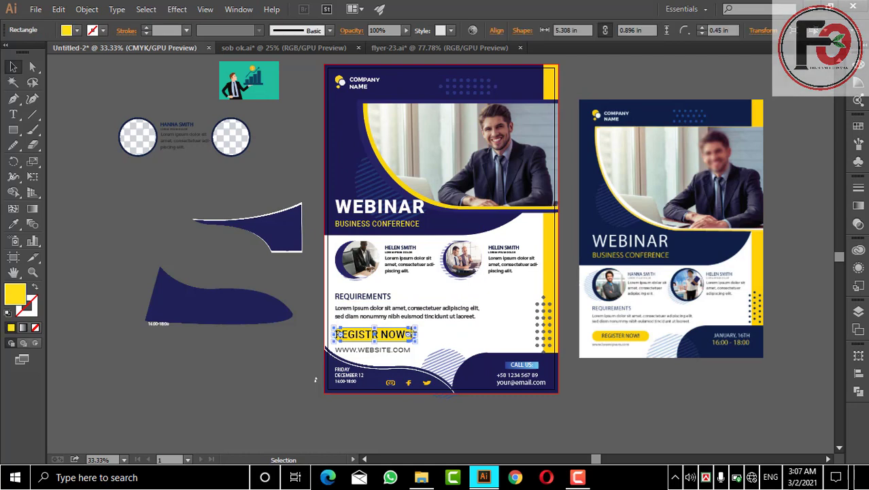
{"action": "key", "text": "Left"}
{"action": "key", "text": "Left"}
{"action": "key", "text": "Left"}
{"action": "key", "text": "Left"}
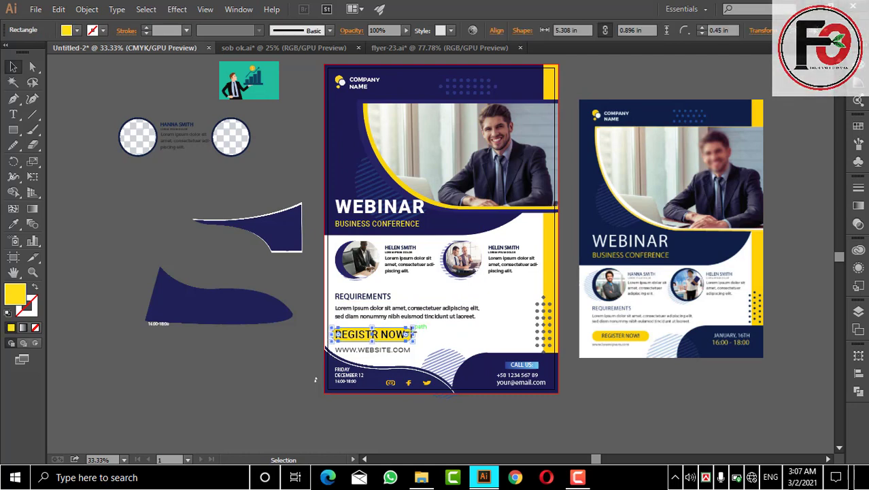
{"action": "key", "text": "Left"}
{"action": "key", "text": "Left"}
{"action": "key", "text": "Left"}
{"action": "key", "text": "Left"}
{"action": "left_click", "coordinate": [259, 360]}
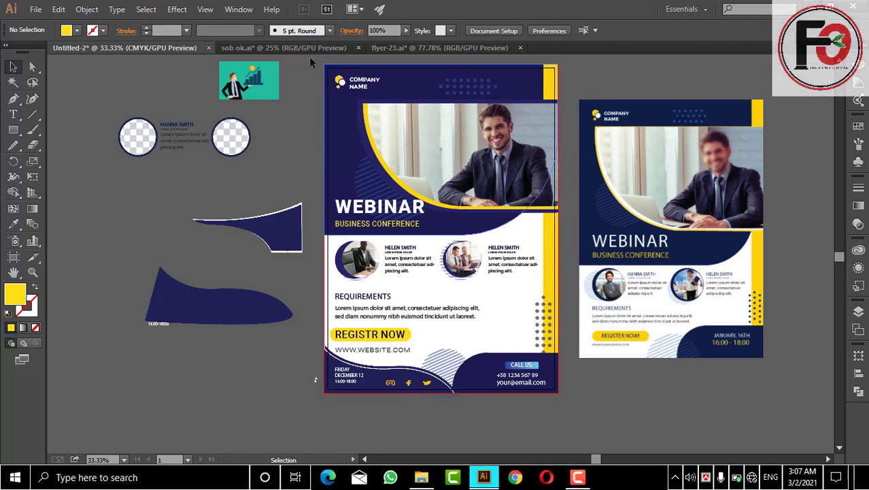
{"action": "key", "text": "ctrl+r"}
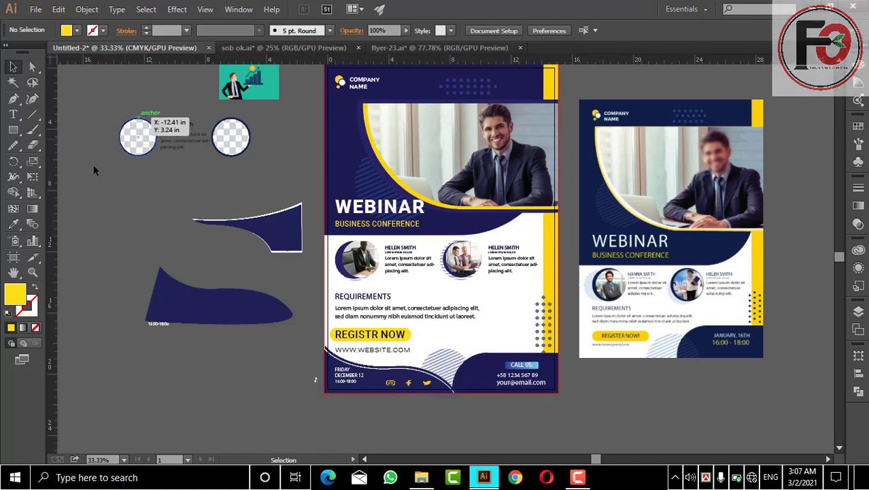
Step: Pull a vertical guide out beside the flyer's left edge and pan the canvas
{"action": "left_click_drag", "start_coordinate": [50, 182], "coordinate": [336, 178]}
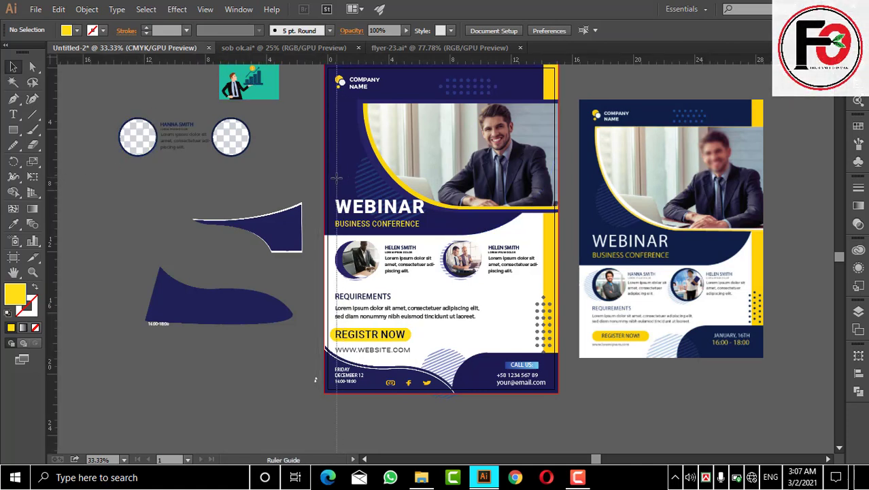
{"action": "left_click_drag", "start_coordinate": [335, 178], "coordinate": [334, 178]}
{"action": "scroll", "coordinate": [408, 272], "scroll_direction": "left", "scroll_amount": 5}
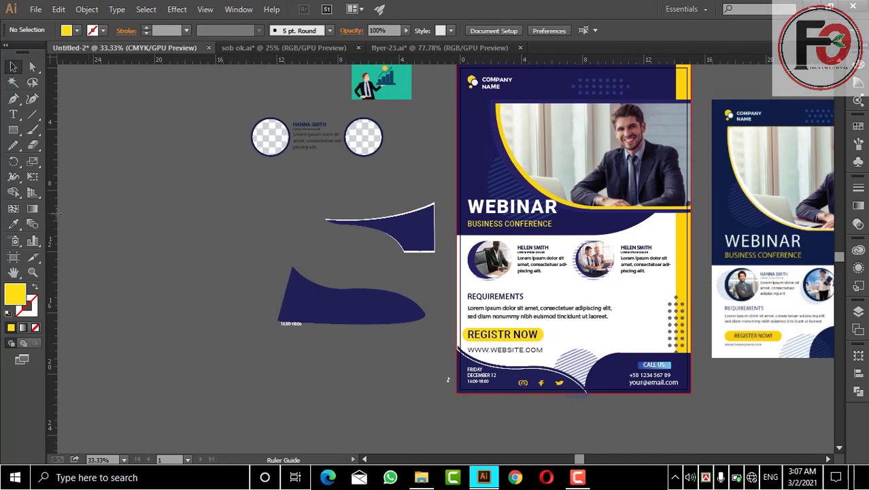
{"action": "left_click_drag", "start_coordinate": [578, 459], "coordinate": [596, 462]}
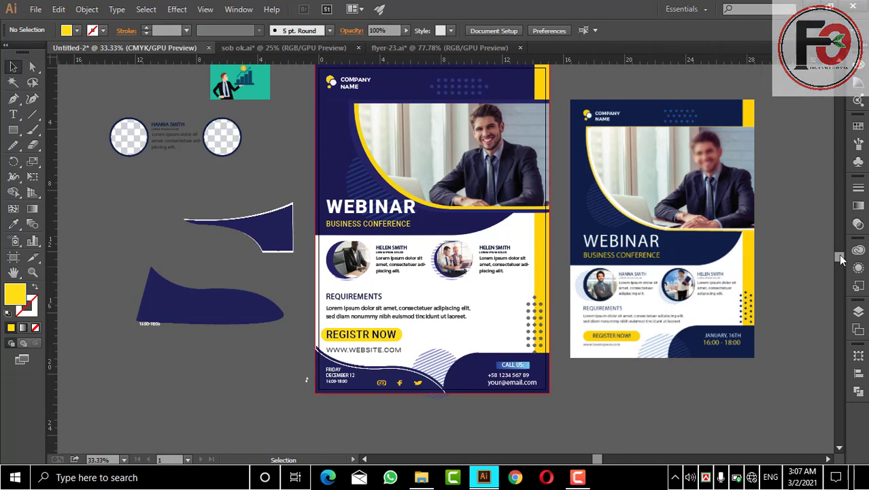
{"action": "left_click_drag", "start_coordinate": [839, 260], "coordinate": [840, 257]}
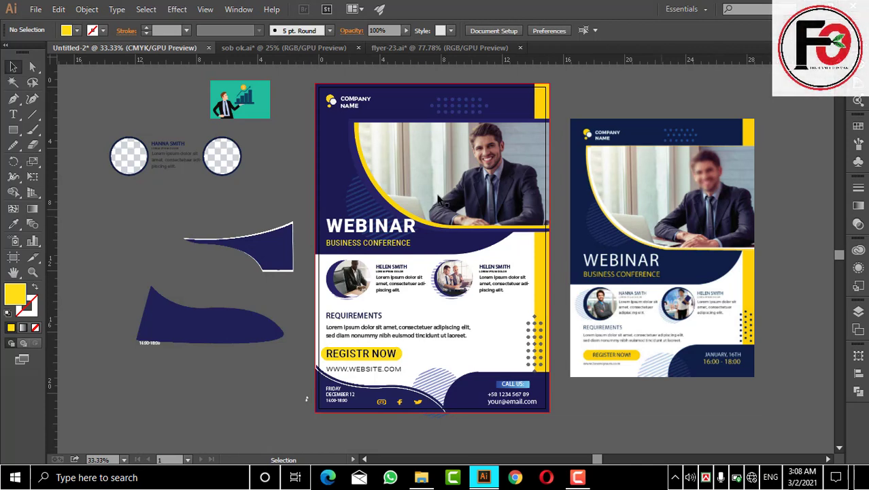
Step: Delete the upper and lower navy scrap shapes beside the flyer
{"action": "left_click", "coordinate": [258, 258]}
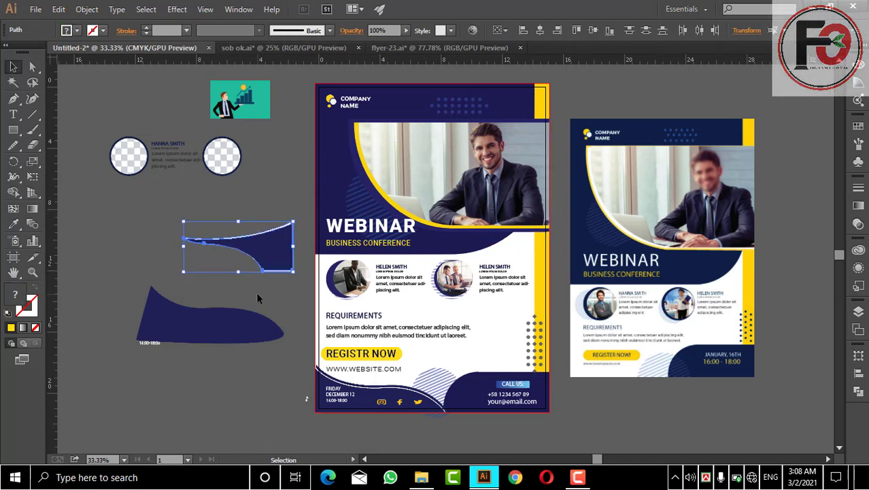
{"action": "key", "text": "Delete"}
{"action": "left_click_drag", "start_coordinate": [241, 287], "coordinate": [256, 348]}
{"action": "key", "text": "Delete"}
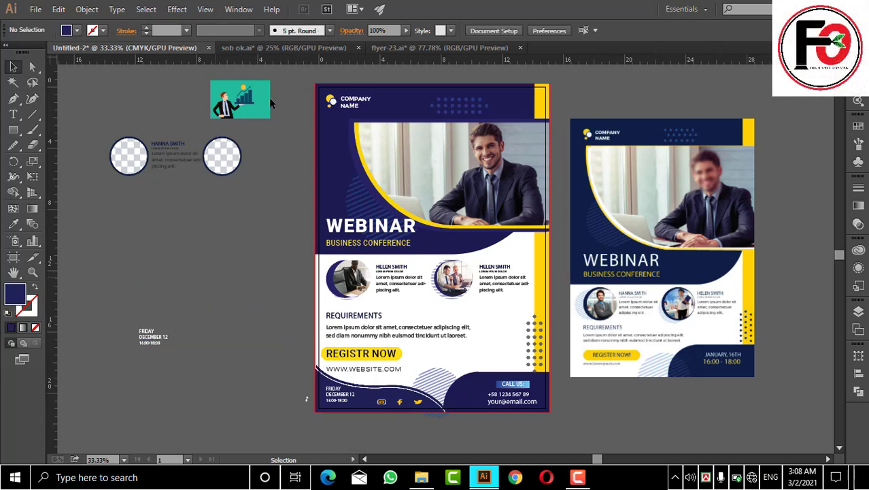
Step: Glance at the zoomed-out sob ok.ai document, then return to Untitled-2
{"action": "left_click", "coordinate": [284, 48]}
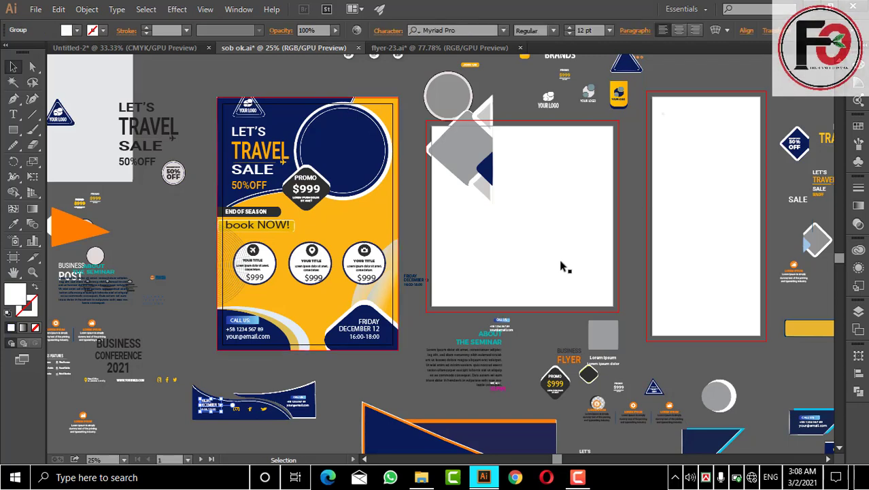
{"action": "key", "text": "ctrl+minus"}
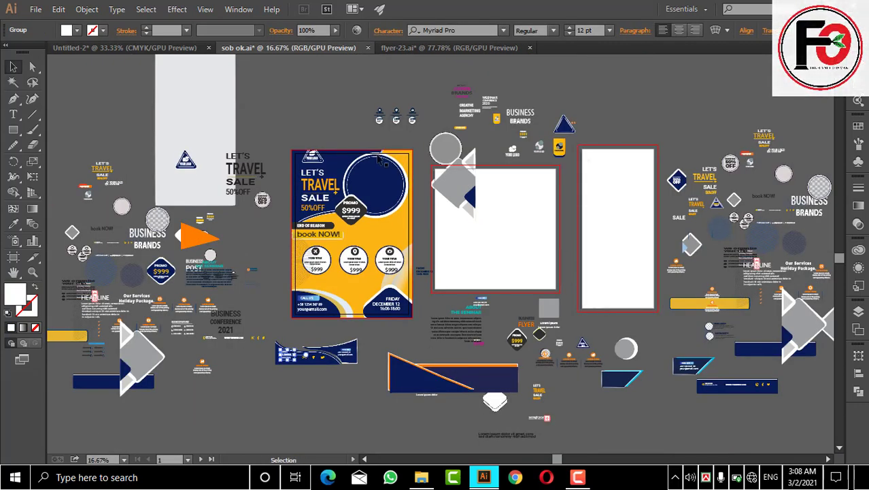
{"action": "left_click", "coordinate": [124, 47]}
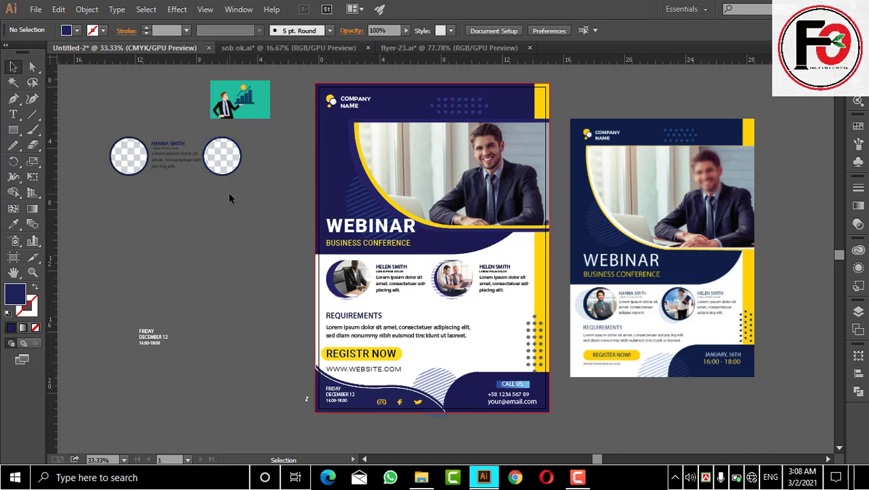
Step: Cycle through the Type, Direct Selection, Eyedropper, Gradient, Lasso, Blend and Free Transform tools
{"action": "left_click", "coordinate": [13, 114]}
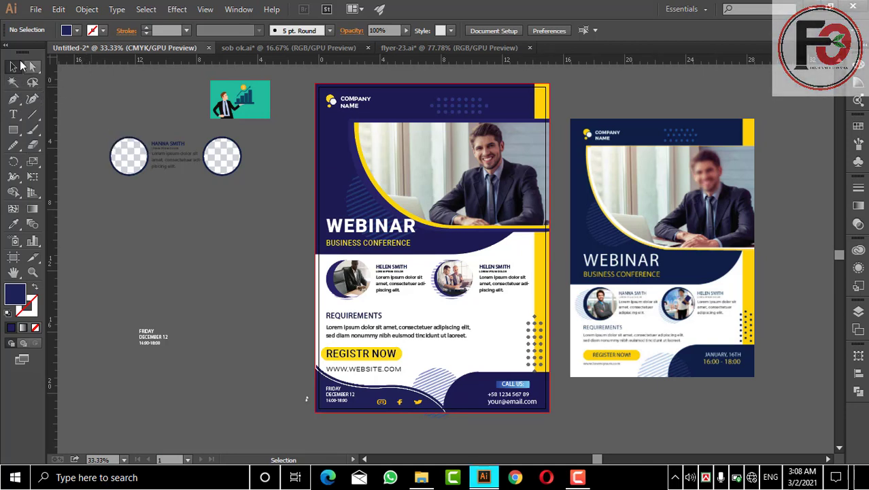
{"action": "left_click", "coordinate": [13, 114]}
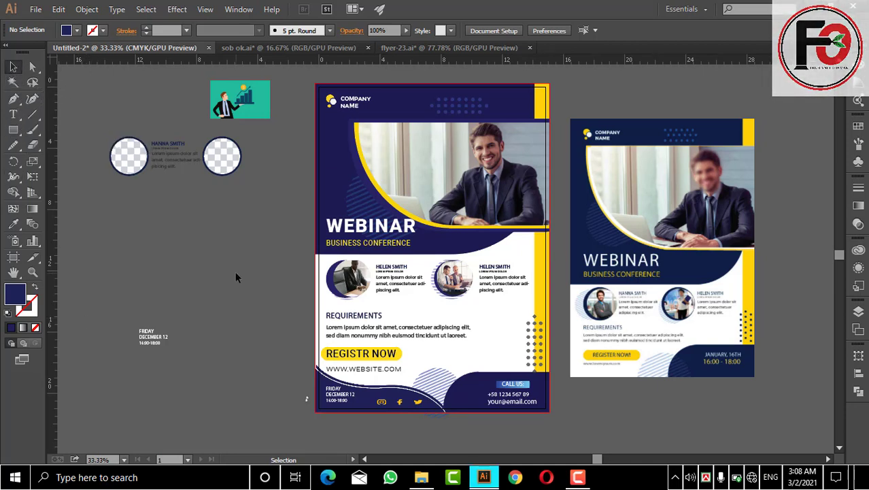
{"action": "key", "text": "a"}
{"action": "key", "text": "i"}
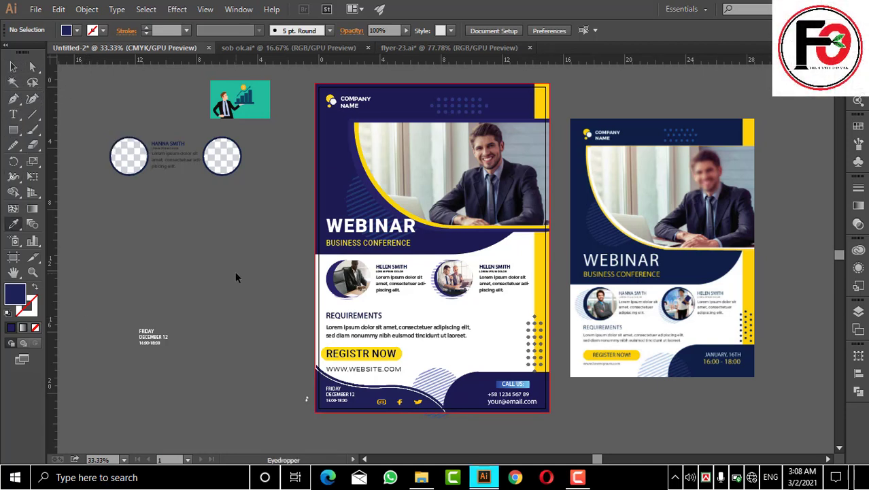
{"action": "key", "text": "g"}
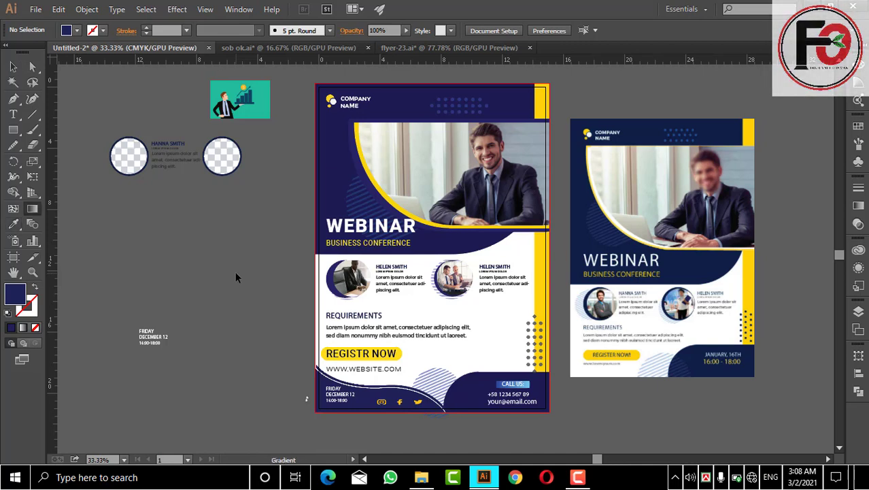
{"action": "key", "text": "q"}
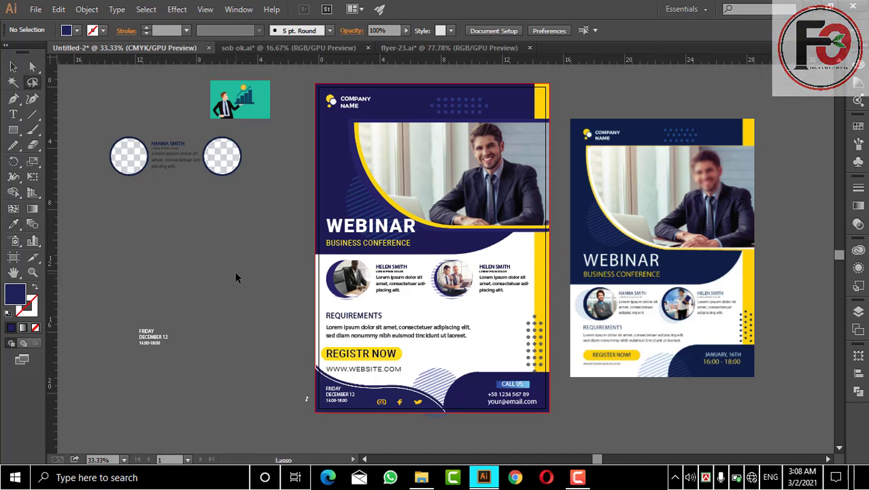
{"action": "key", "text": "w"}
{"action": "key", "text": "e"}
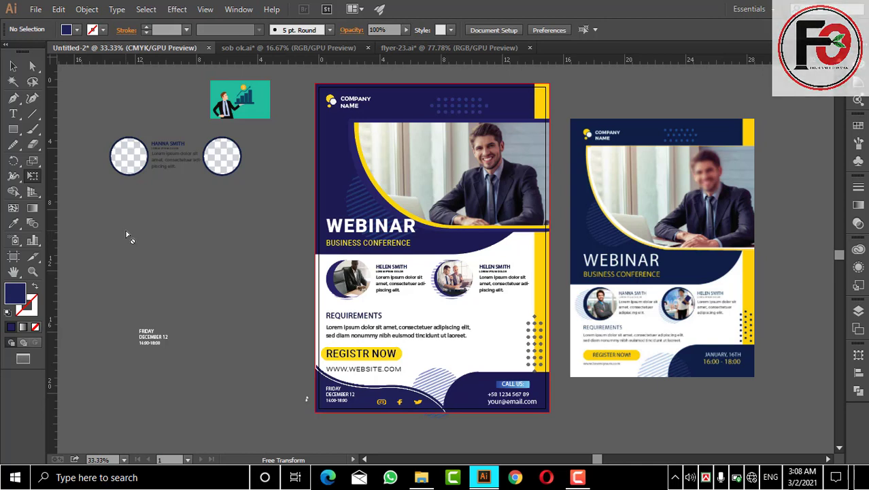
Step: Enter Full Screen Mode with Menu Bar, reset default colours, and try more tool shortcuts
{"action": "key", "text": "f"}
{"action": "key", "text": "h"}
{"action": "key", "text": "d"}
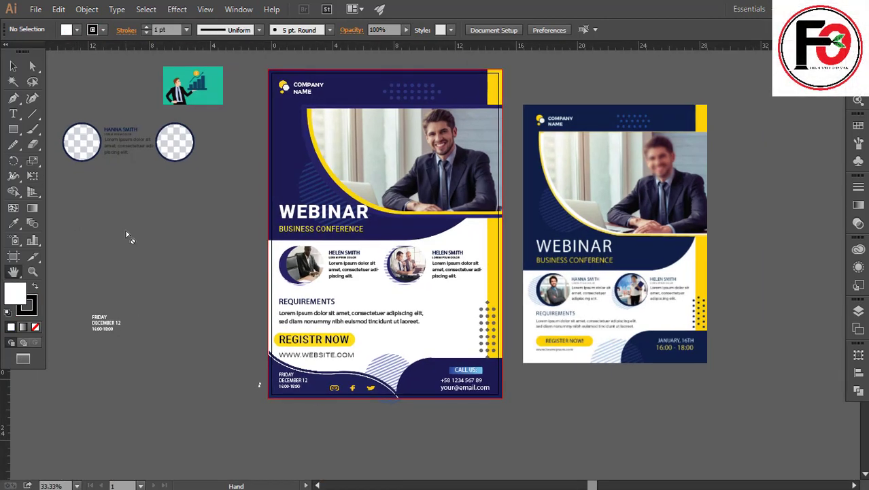
{"action": "key", "text": "n"}
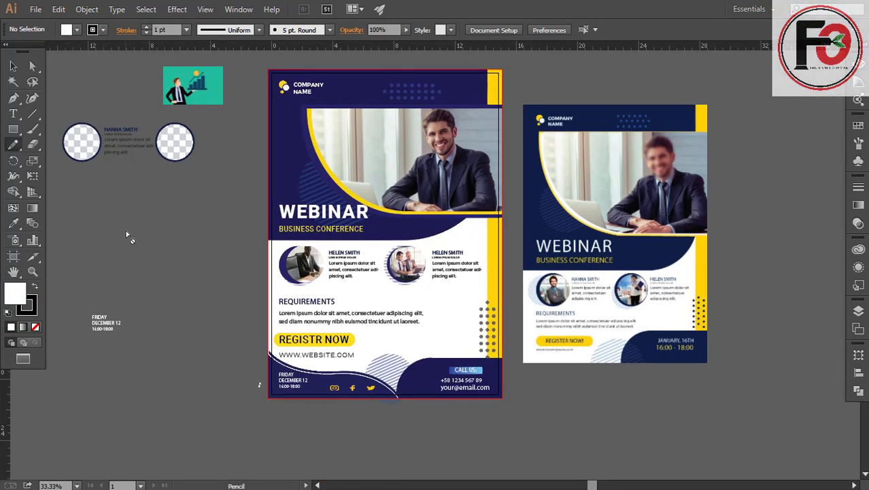
{"action": "key", "text": "m"}
{"action": "key", "text": "n"}
{"action": "key", "text": "h"}
{"action": "key", "text": "u"}
{"action": "key", "text": "r"}
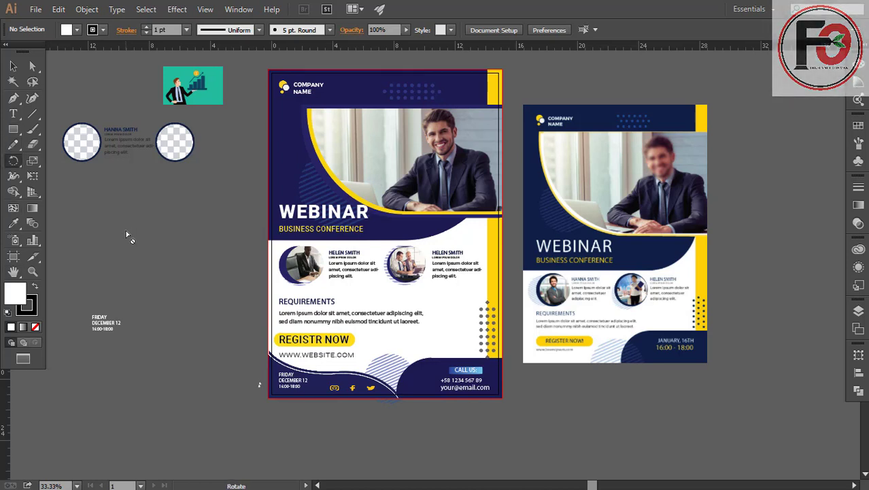
{"action": "key", "text": "e"}
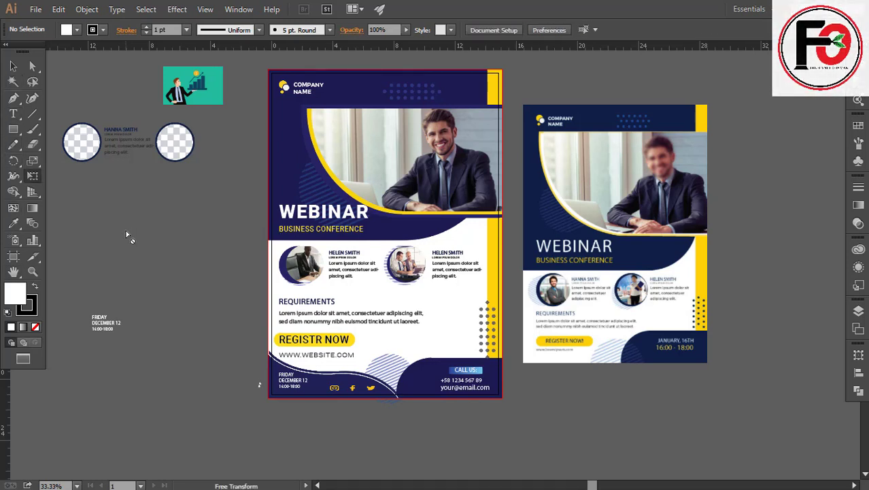
Step: Try the Full Screen Mode options from the Change Screen Mode menu
{"action": "left_click", "coordinate": [24, 360]}
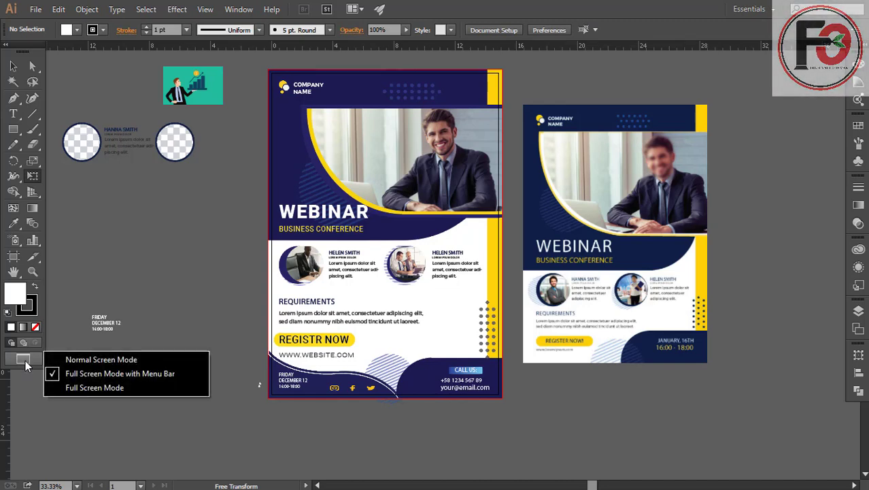
{"action": "left_click", "coordinate": [62, 359]}
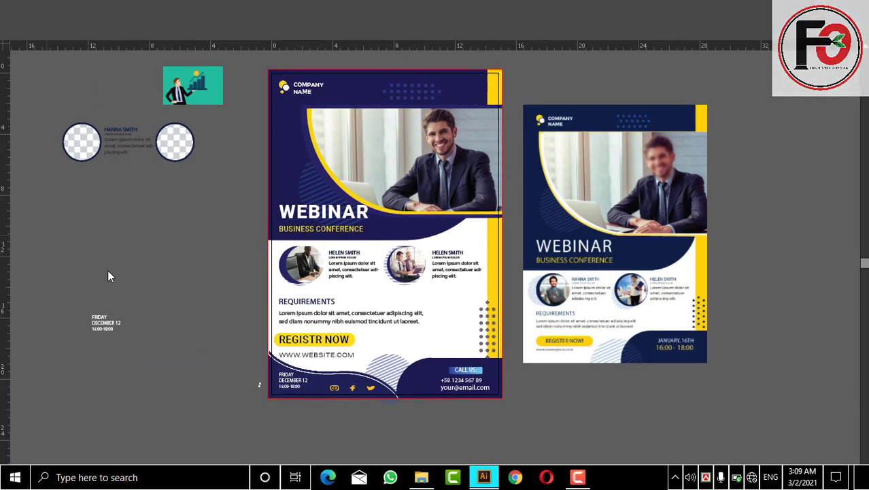
{"action": "key", "text": "f"}
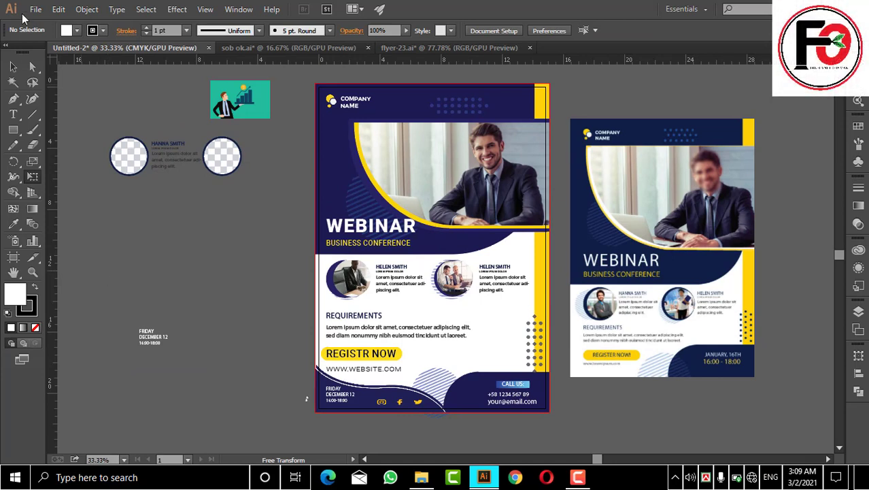
{"action": "key", "text": "v"}
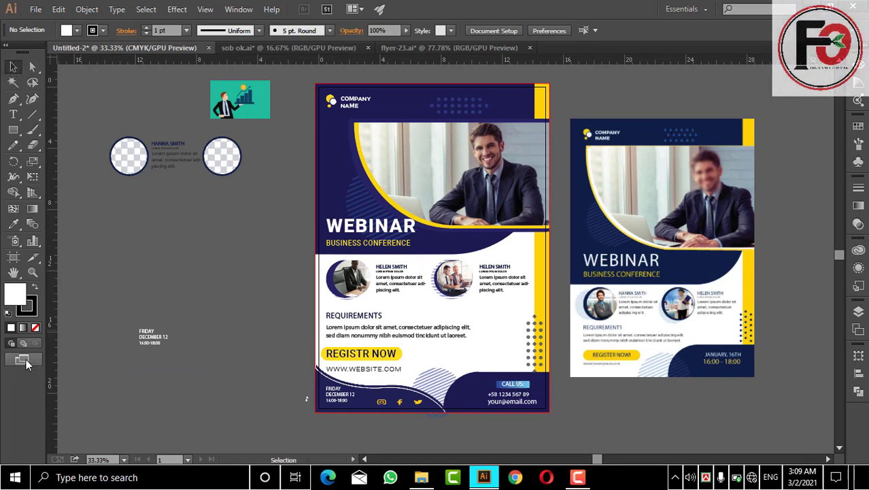
{"action": "left_click", "coordinate": [36, 355]}
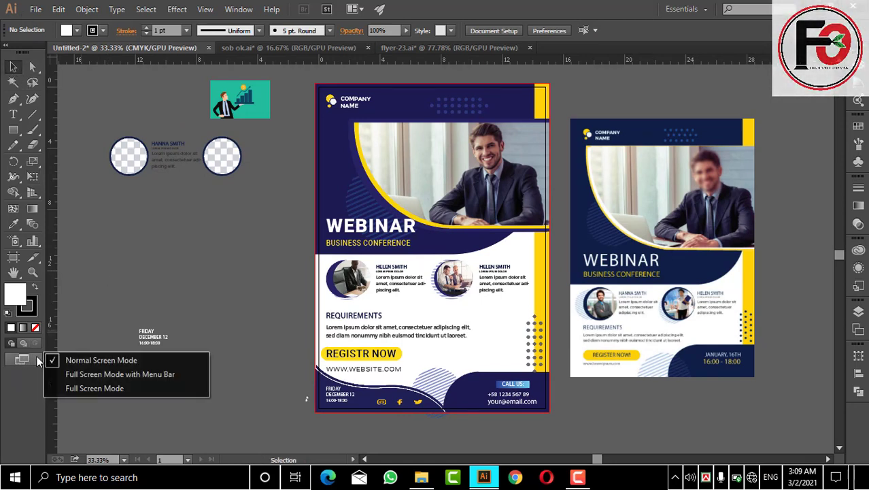
{"action": "left_click", "coordinate": [60, 389]}
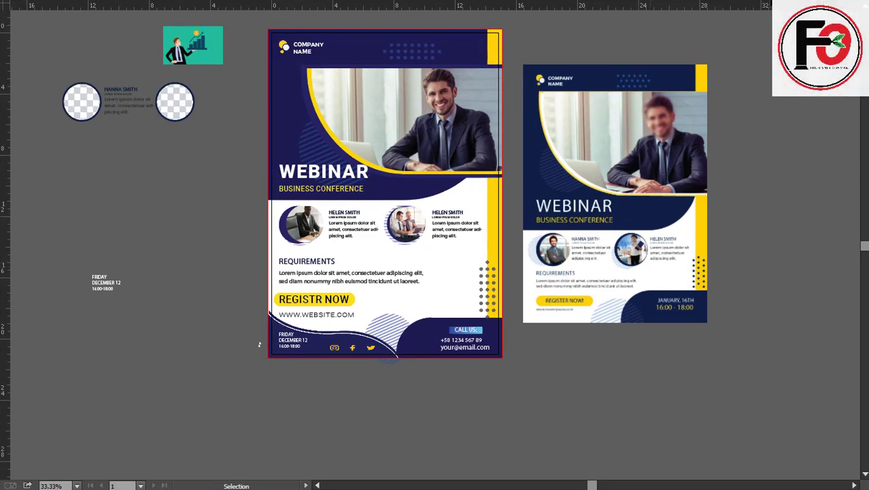
Step: Bring up the Character panel and collapse the type panels to a compact strip
{"action": "key", "text": "ctrl+t"}
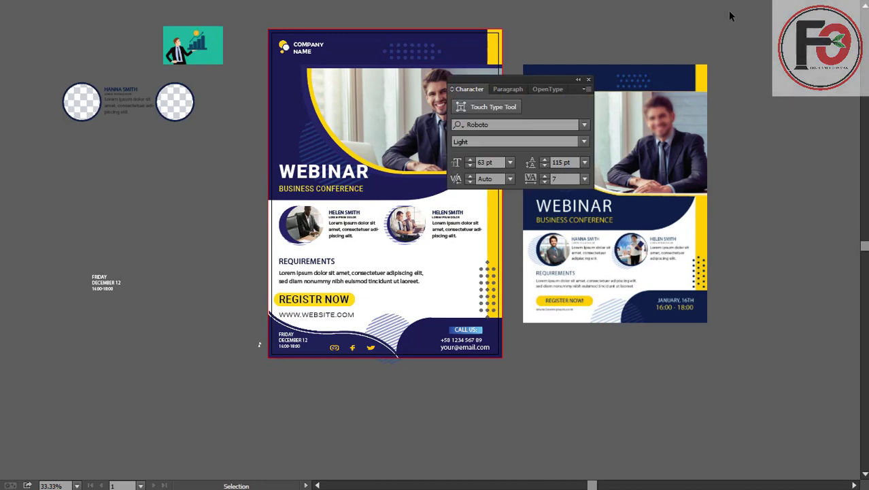
{"action": "left_click", "coordinate": [558, 71]}
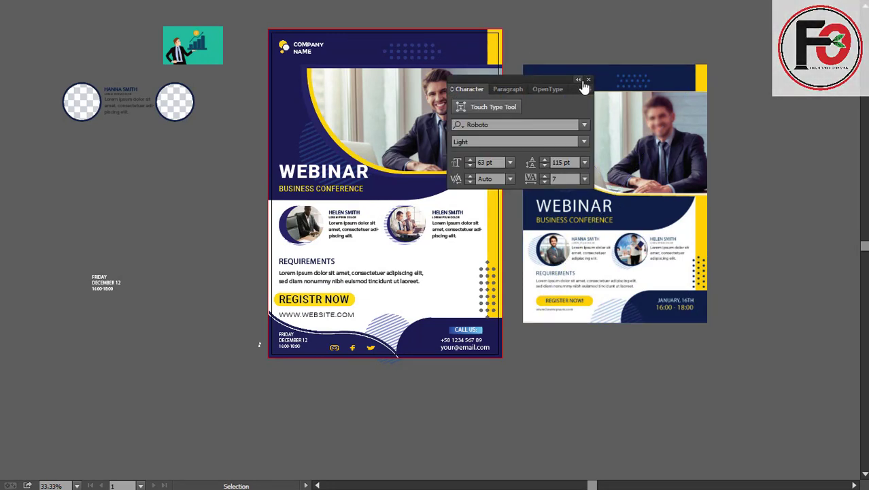
{"action": "left_click", "coordinate": [578, 79]}
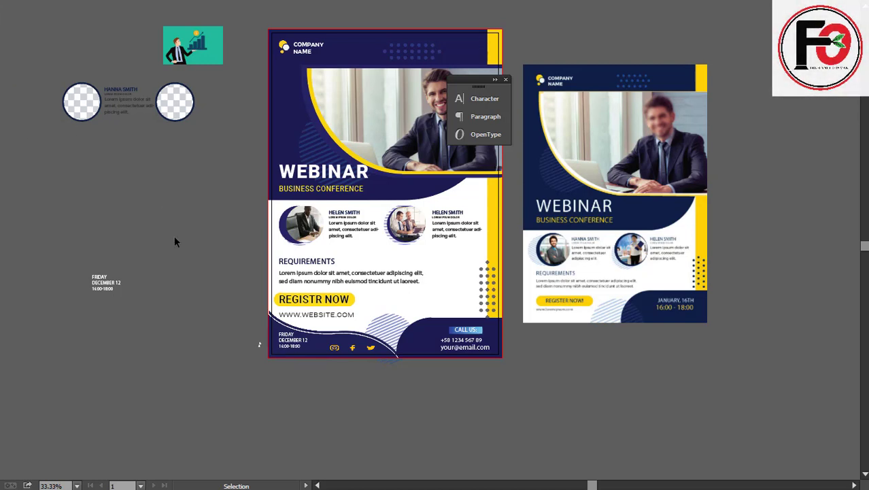
{"action": "key", "text": "space"}
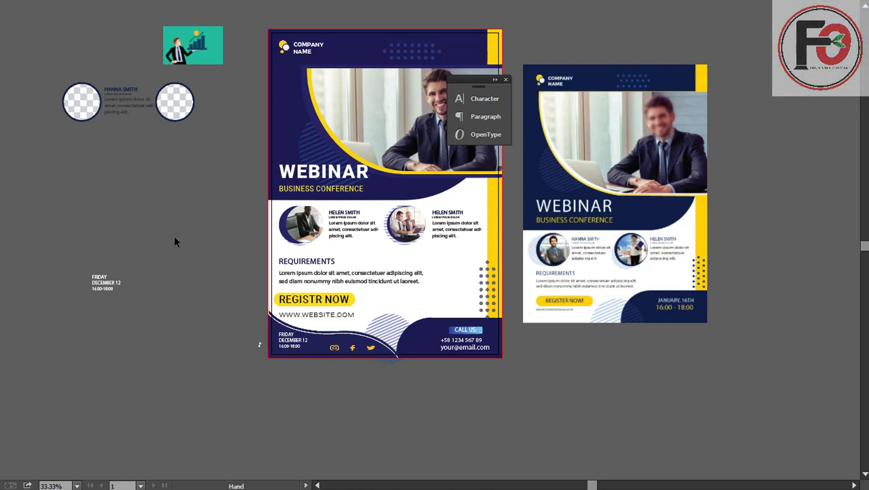
{"action": "key", "text": "g"}
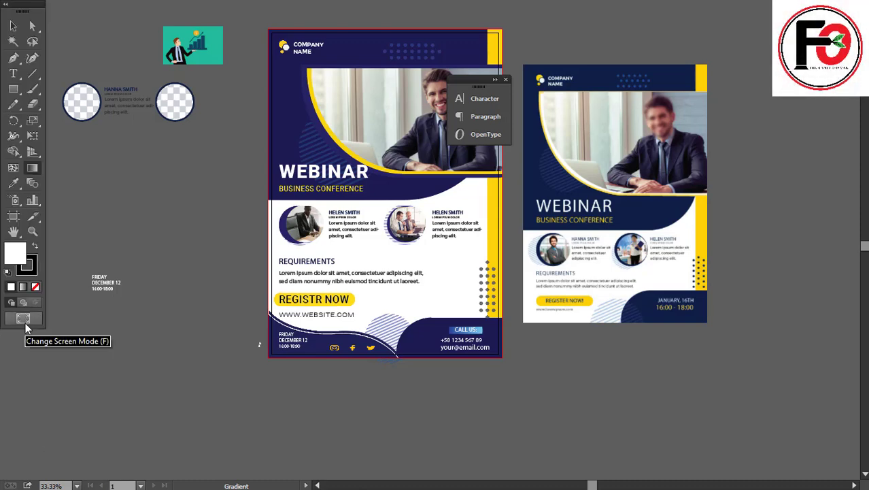
Step: Return to Normal Screen Mode and set the stroke to none
{"action": "left_click", "coordinate": [23, 318]}
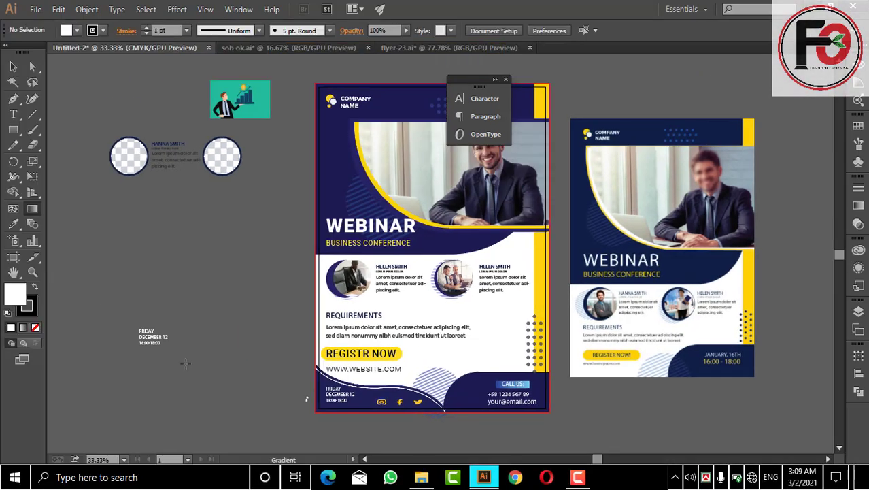
{"action": "left_click", "coordinate": [13, 66]}
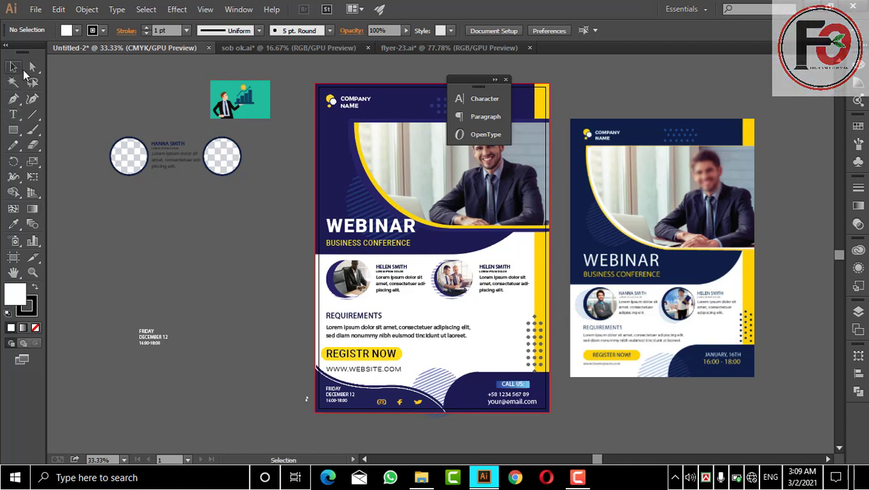
{"action": "left_click", "coordinate": [146, 33]}
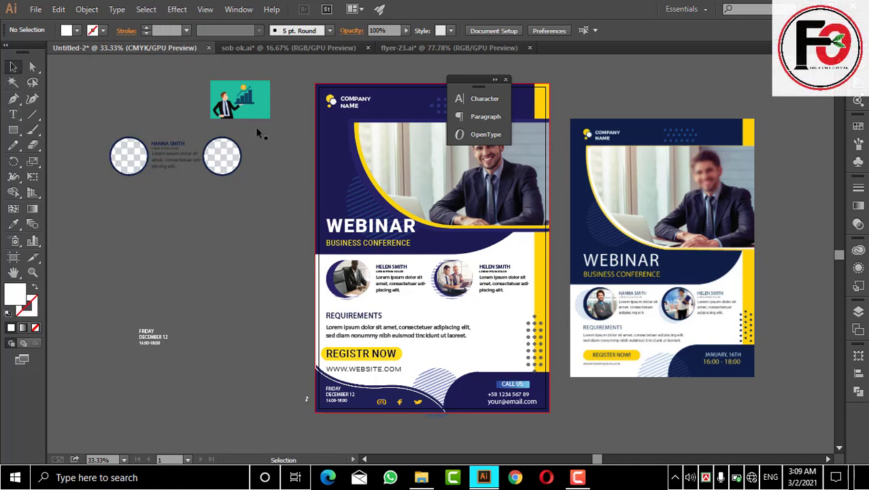
Step: Close the collapsed Character/Paragraph/OpenType panel group and stop the screen recording
{"action": "left_click", "coordinate": [506, 80]}
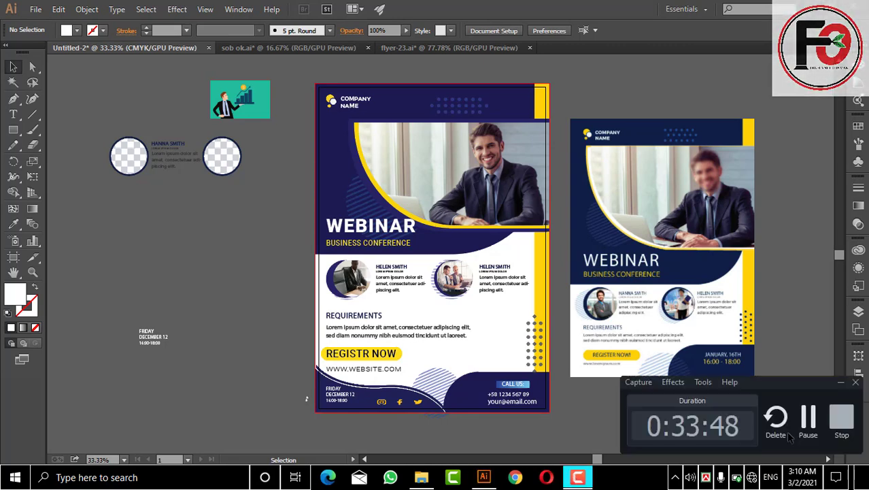
{"action": "left_click", "coordinate": [840, 422]}
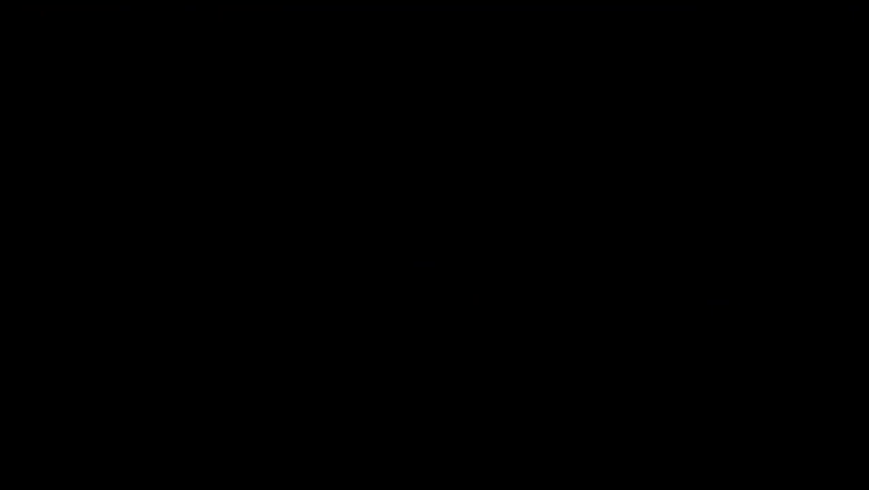